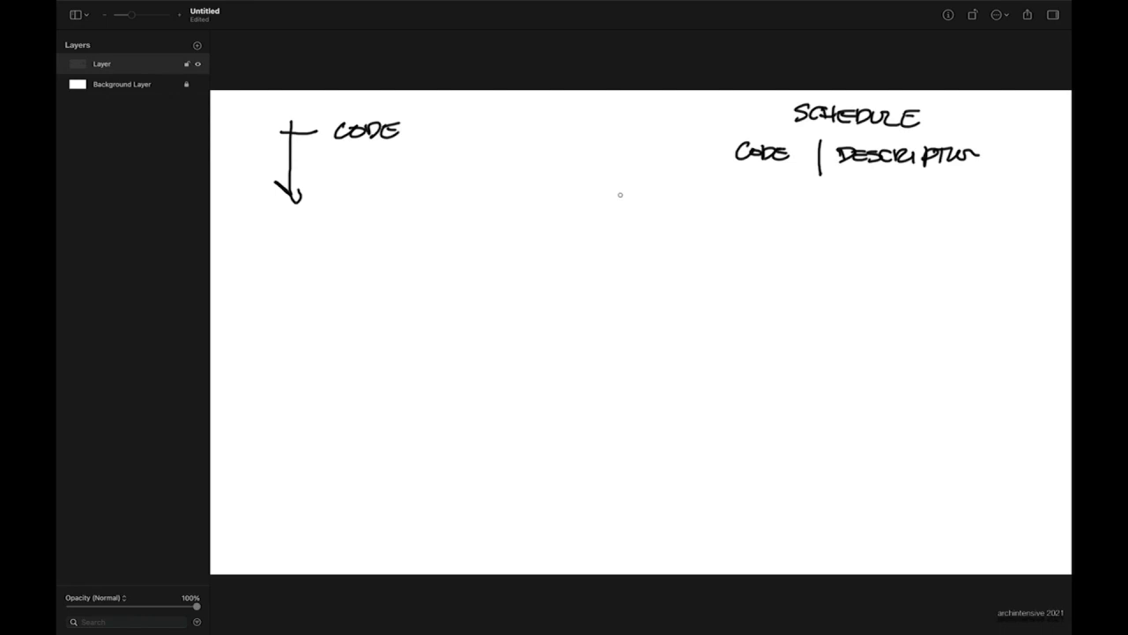
- Sketch three dashes separated by dots beneath the arrow, and handwrite CLASSIFICATIONS and PROPERTIES on two lines under them
{"action": "left_click_drag", "start_coordinate": [256, 223], "coordinate": [457, 225]}
{"action": "left_click", "coordinate": [317, 226]}
{"action": "left_click", "coordinate": [401, 225]}
{"action": "mouse_move", "coordinate": [303, 237]}
{"action": "left_mouse_down"}
{"action": "mouse_move", "coordinate": [308, 252]}
{"action": "mouse_move", "coordinate": [392, 243]}
{"action": "mouse_move", "coordinate": [435, 255]}
{"action": "mouse_move", "coordinate": [491, 240]}
{"action": "mouse_move", "coordinate": [476, 257]}
{"action": "left_mouse_up"}
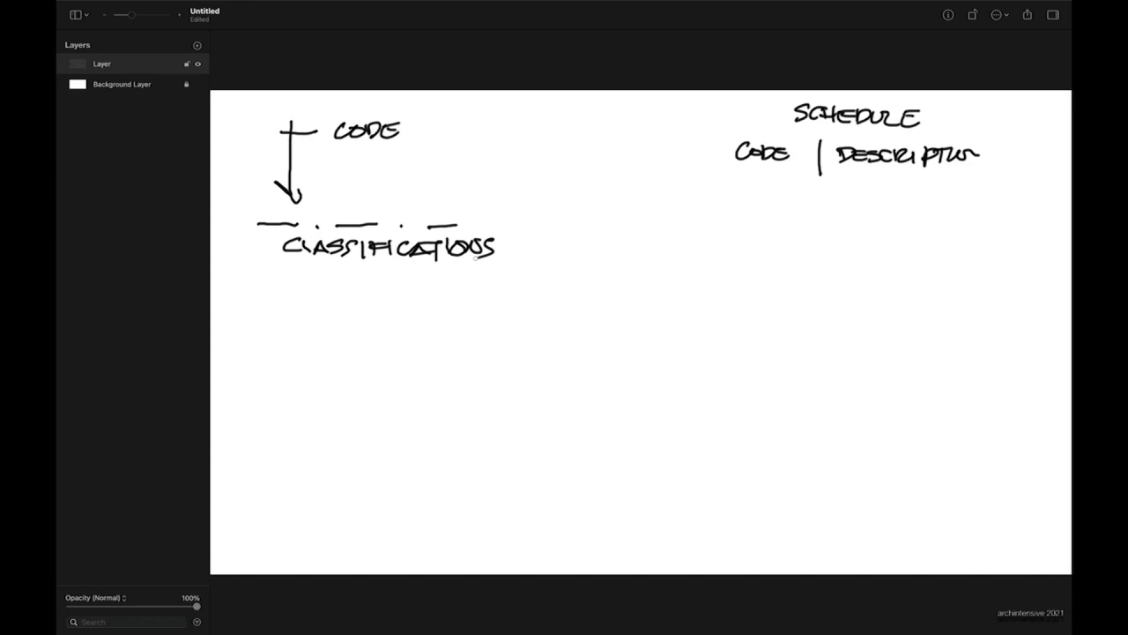
{"action": "mouse_move", "coordinate": [288, 263]}
{"action": "left_mouse_down"}
{"action": "mouse_move", "coordinate": [288, 276]}
{"action": "mouse_move", "coordinate": [315, 284]}
{"action": "left_mouse_up"}
{"action": "left_click_drag", "start_coordinate": [326, 269], "coordinate": [433, 291]}
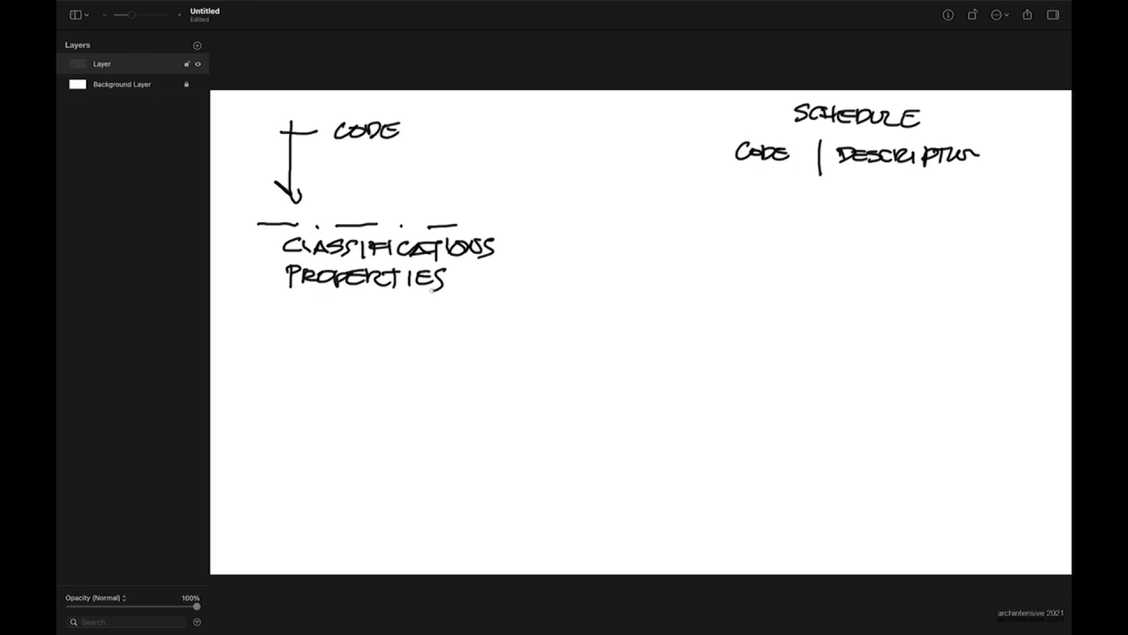
- Draw a bent arrow down from PROPERTIES and handwrite EXPRESSIONS beside its tip
{"action": "mouse_move", "coordinate": [369, 294]}
{"action": "left_mouse_down"}
{"action": "mouse_move", "coordinate": [370, 325]}
{"action": "mouse_move", "coordinate": [398, 321]}
{"action": "left_mouse_up"}
{"action": "mouse_move", "coordinate": [393, 309]}
{"action": "left_mouse_down"}
{"action": "mouse_move", "coordinate": [393, 328]}
{"action": "mouse_move", "coordinate": [428, 328]}
{"action": "mouse_move", "coordinate": [442, 311]}
{"action": "left_mouse_up"}
{"action": "left_click_drag", "start_coordinate": [425, 319], "coordinate": [444, 325]}
{"action": "mouse_move", "coordinate": [444, 313]}
{"action": "left_mouse_down"}
{"action": "mouse_move", "coordinate": [460, 326]}
{"action": "mouse_move", "coordinate": [445, 327]}
{"action": "left_mouse_up"}
{"action": "left_click_drag", "start_coordinate": [464, 317], "coordinate": [465, 325]}
{"action": "left_click_drag", "start_coordinate": [477, 314], "coordinate": [491, 329]}
{"action": "mouse_move", "coordinate": [495, 314]}
{"action": "left_mouse_down"}
{"action": "mouse_move", "coordinate": [506, 328]}
{"action": "mouse_move", "coordinate": [509, 313]}
{"action": "left_mouse_up"}
{"action": "left_click_drag", "start_coordinate": [495, 321], "coordinate": [511, 327]}
{"action": "mouse_move", "coordinate": [541, 311]}
{"action": "left_mouse_down"}
{"action": "mouse_move", "coordinate": [527, 328]}
{"action": "mouse_move", "coordinate": [546, 329]}
{"action": "left_mouse_up"}
{"action": "mouse_move", "coordinate": [558, 316]}
{"action": "left_mouse_down"}
{"action": "mouse_move", "coordinate": [552, 329]}
{"action": "mouse_move", "coordinate": [563, 317]}
{"action": "left_mouse_up"}
{"action": "mouse_move", "coordinate": [566, 328]}
{"action": "left_mouse_down"}
{"action": "mouse_move", "coordinate": [578, 315]}
{"action": "mouse_move", "coordinate": [584, 329]}
{"action": "left_mouse_up"}
{"action": "left_click", "coordinate": [589, 317]}
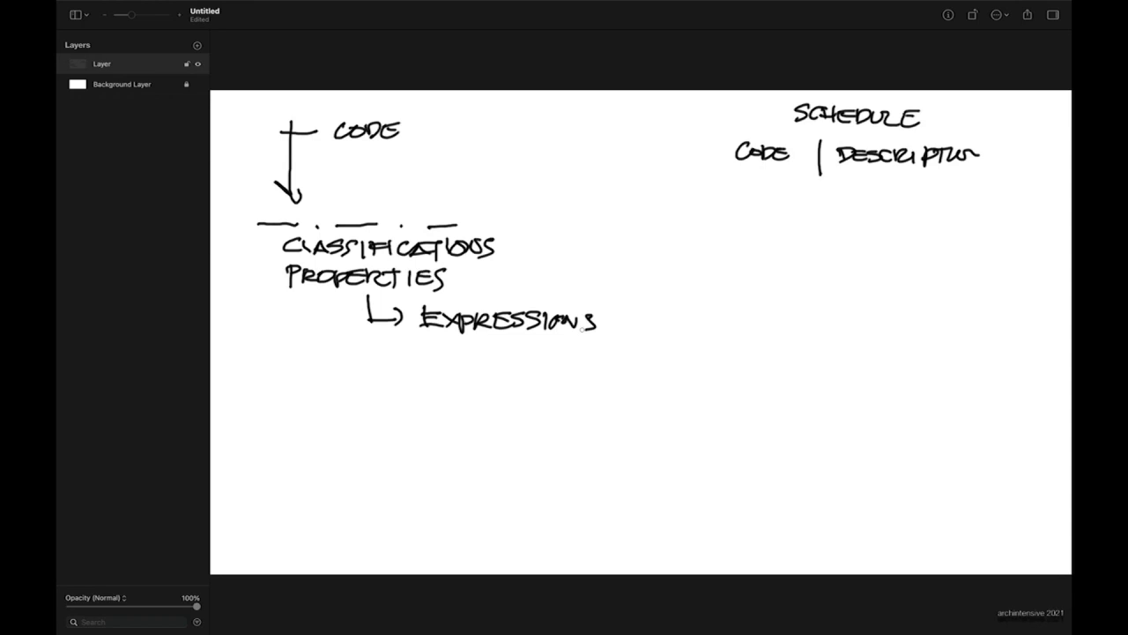
- Handwrite SPLIT below the notes with the example "A : B", and under it the separator ":" with parts (1) and (2)
{"action": "left_click_drag", "start_coordinate": [312, 353], "coordinate": [291, 374]}
{"action": "mouse_move", "coordinate": [319, 351]}
{"action": "left_mouse_down"}
{"action": "mouse_move", "coordinate": [321, 379]}
{"action": "mouse_move", "coordinate": [320, 366]}
{"action": "mouse_move", "coordinate": [356, 372]}
{"action": "left_mouse_up"}
{"action": "mouse_move", "coordinate": [377, 354]}
{"action": "left_mouse_down"}
{"action": "mouse_move", "coordinate": [376, 375]}
{"action": "mouse_move", "coordinate": [391, 352]}
{"action": "left_mouse_up"}
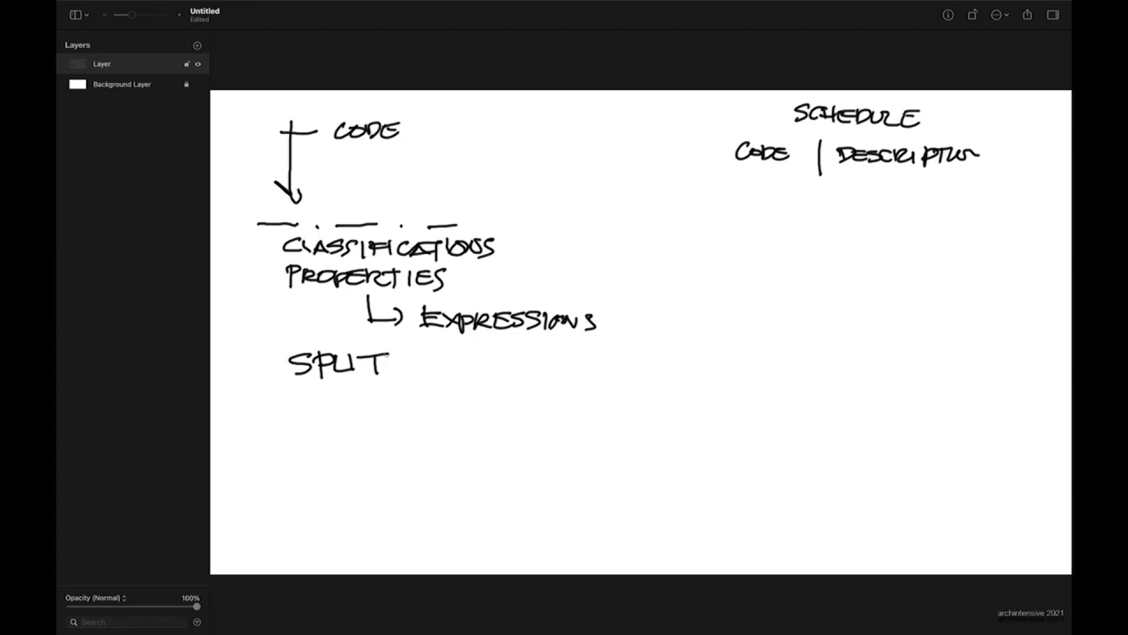
{"action": "mouse_move", "coordinate": [396, 410]}
{"action": "left_mouse_down"}
{"action": "mouse_move", "coordinate": [409, 393]}
{"action": "mouse_move", "coordinate": [490, 413]}
{"action": "left_mouse_up"}
{"action": "left_click_drag", "start_coordinate": [491, 389], "coordinate": [490, 412]}
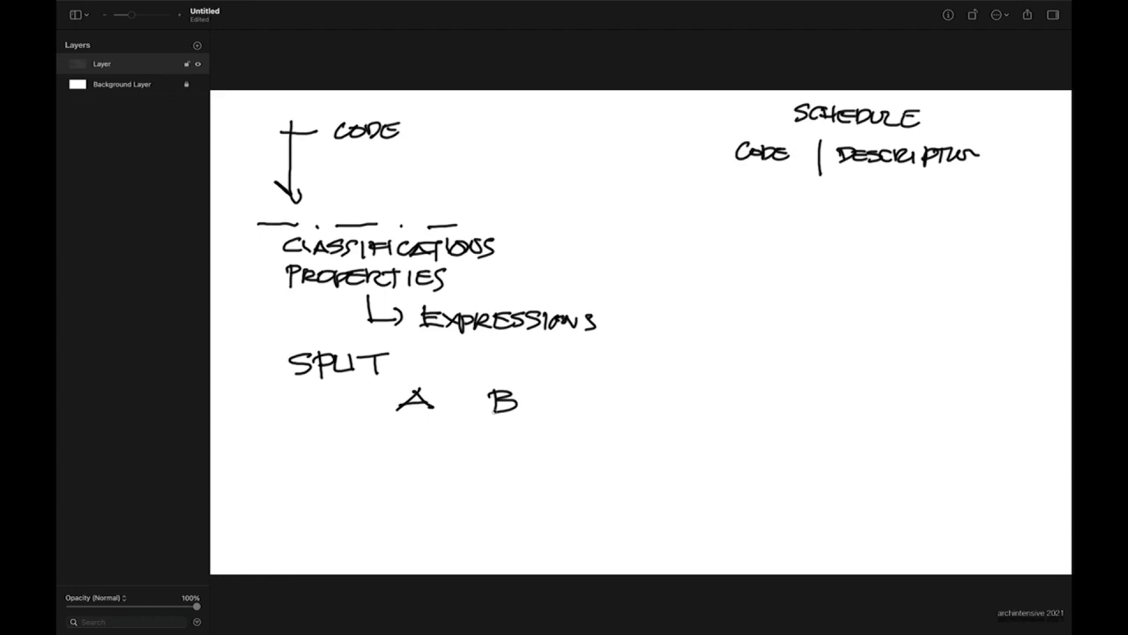
{"action": "left_click_drag", "start_coordinate": [449, 393], "coordinate": [451, 410]}
{"action": "left_click_drag", "start_coordinate": [312, 434], "coordinate": [315, 455]}
{"action": "mouse_move", "coordinate": [416, 438]}
{"action": "left_mouse_down"}
{"action": "mouse_move", "coordinate": [416, 460]}
{"action": "mouse_move", "coordinate": [431, 463]}
{"action": "mouse_move", "coordinate": [409, 465]}
{"action": "left_mouse_up"}
{"action": "mouse_move", "coordinate": [492, 439]}
{"action": "left_mouse_down"}
{"action": "mouse_move", "coordinate": [523, 466]}
{"action": "mouse_move", "coordinate": [488, 467]}
{"action": "left_mouse_up"}
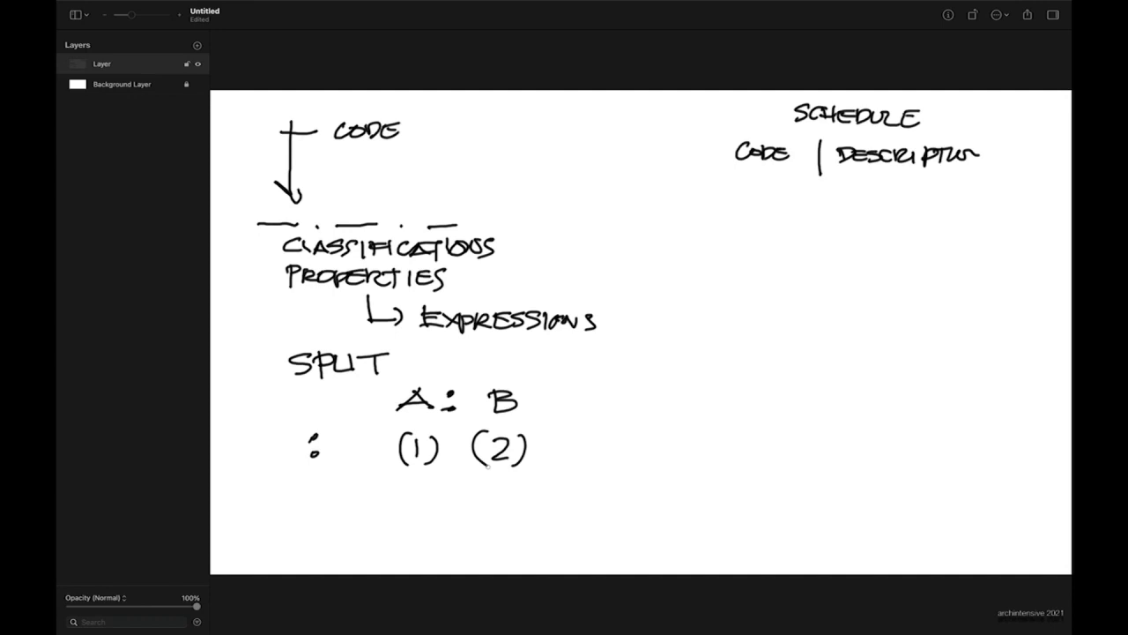
- Handwrite a second split example, "A | B : C", beside the first one
{"action": "mouse_move", "coordinate": [615, 393]}
{"action": "left_mouse_down"}
{"action": "mouse_move", "coordinate": [650, 422]}
{"action": "mouse_move", "coordinate": [677, 418]}
{"action": "left_mouse_up"}
{"action": "left_click", "coordinate": [714, 402]}
{"action": "left_click", "coordinate": [714, 413]}
{"action": "mouse_move", "coordinate": [755, 396]}
{"action": "left_mouse_down"}
{"action": "mouse_move", "coordinate": [733, 408]}
{"action": "mouse_move", "coordinate": [758, 415]}
{"action": "left_mouse_up"}
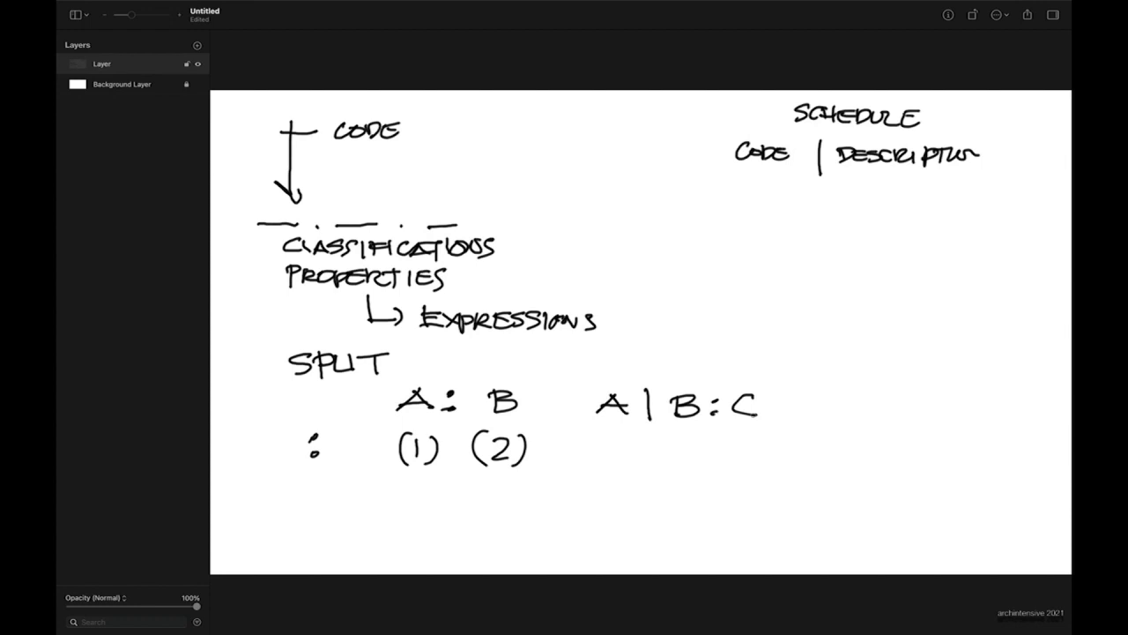
- Switch to ARCHICAD and examine the Workflows, Building Info, Objects and Properties: Manual sections on the story plan
{"action": "key", "text": "super+Tab"}
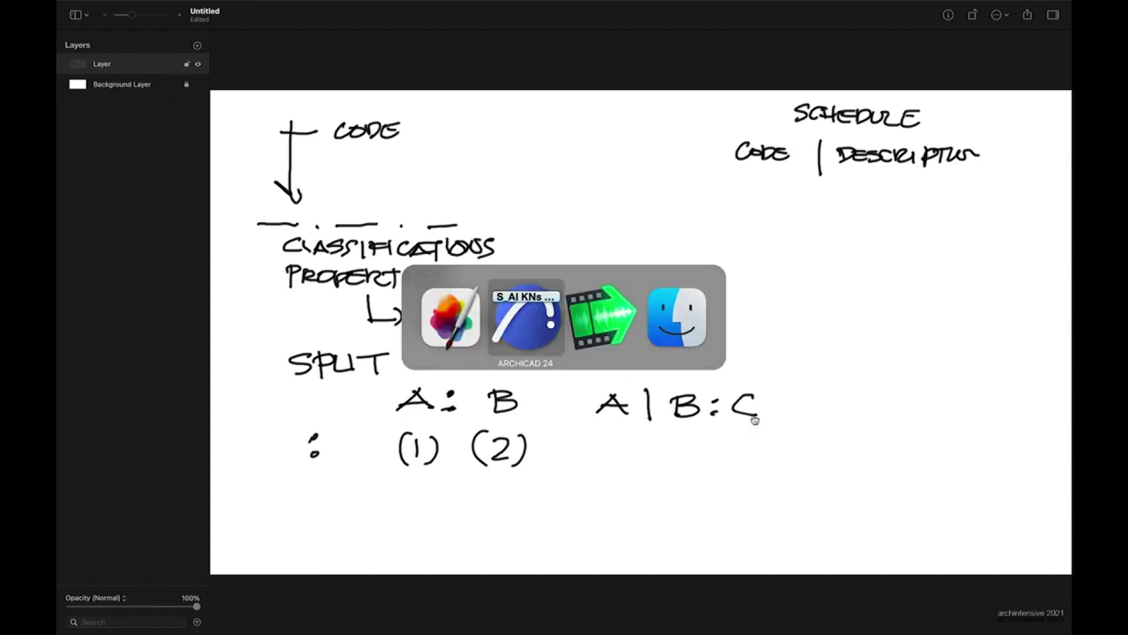
{"action": "scroll", "coordinate": [776, 414], "scroll_direction": "down", "scroll_amount": 5}
{"action": "scroll", "coordinate": [634, 406], "scroll_direction": "right", "scroll_amount": 2}
{"action": "scroll", "coordinate": [720, 398], "scroll_direction": "up", "scroll_amount": 3}
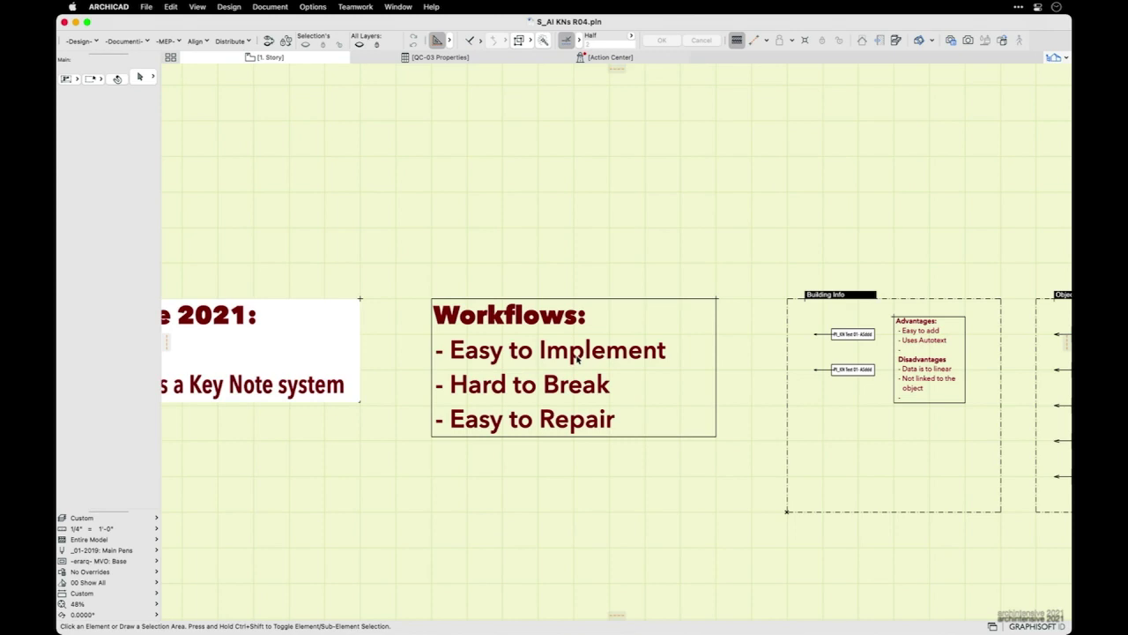
{"action": "scroll", "coordinate": [647, 415], "scroll_direction": "right", "scroll_amount": 10}
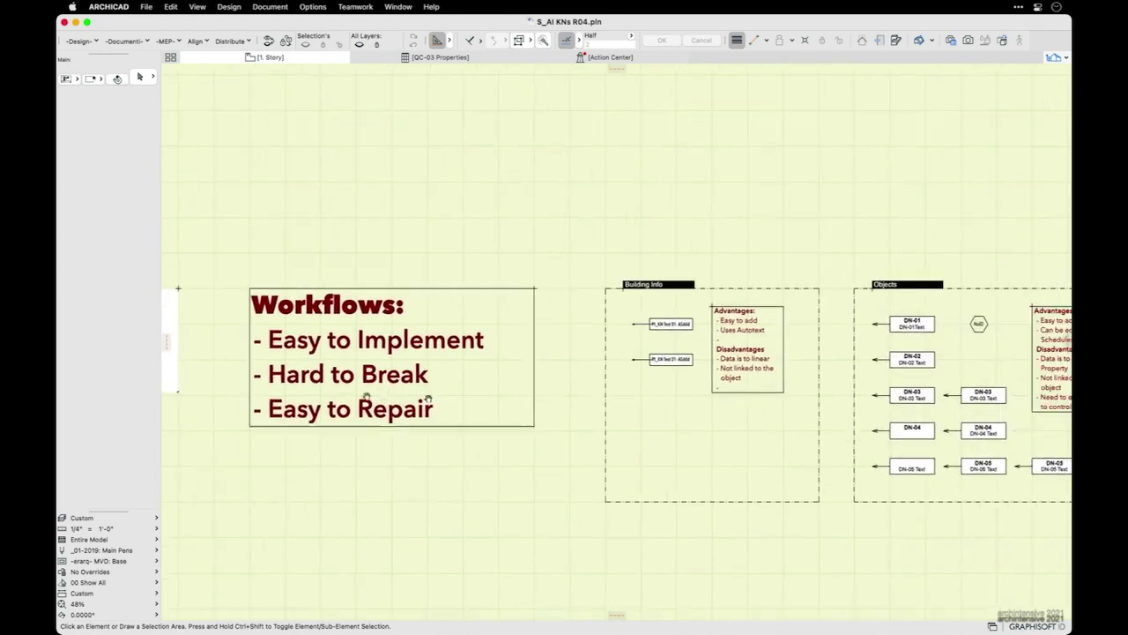
{"action": "scroll", "coordinate": [743, 403], "scroll_direction": "up", "scroll_amount": 5}
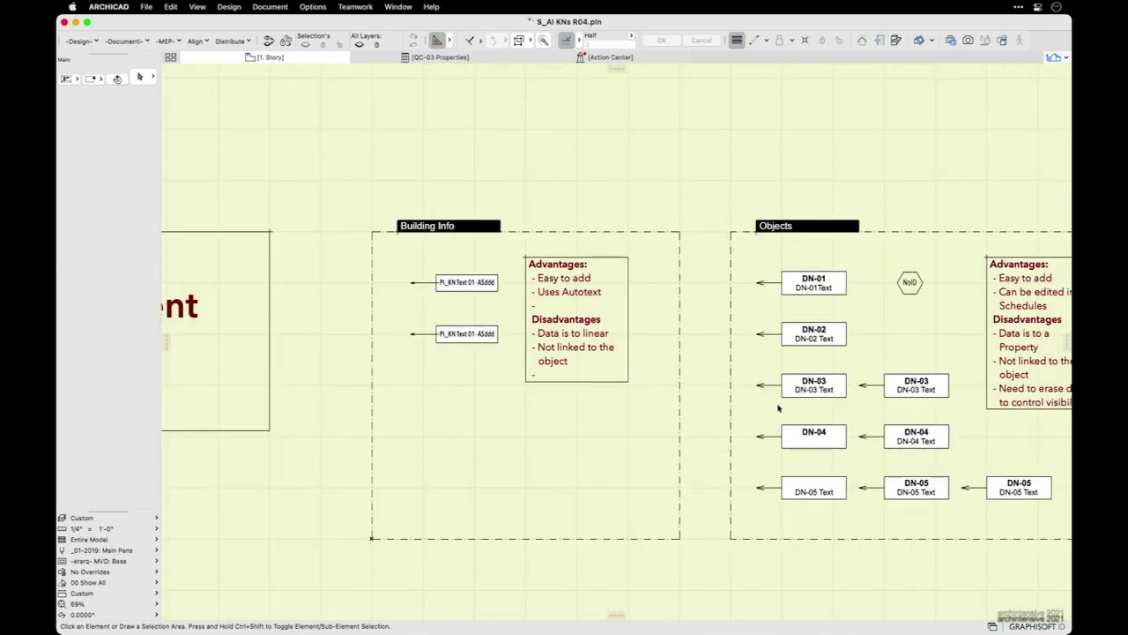
{"action": "middle_click_drag", "start_coordinate": [779, 408], "coordinate": [720, 401]}
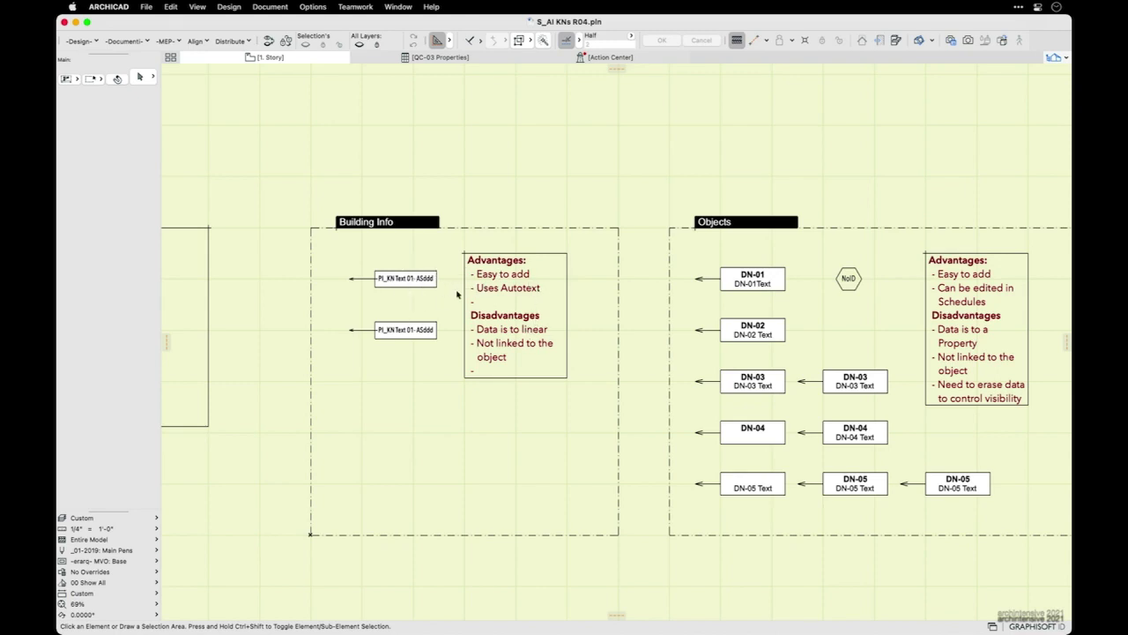
{"action": "middle_click_drag", "start_coordinate": [758, 355], "coordinate": [550, 327]}
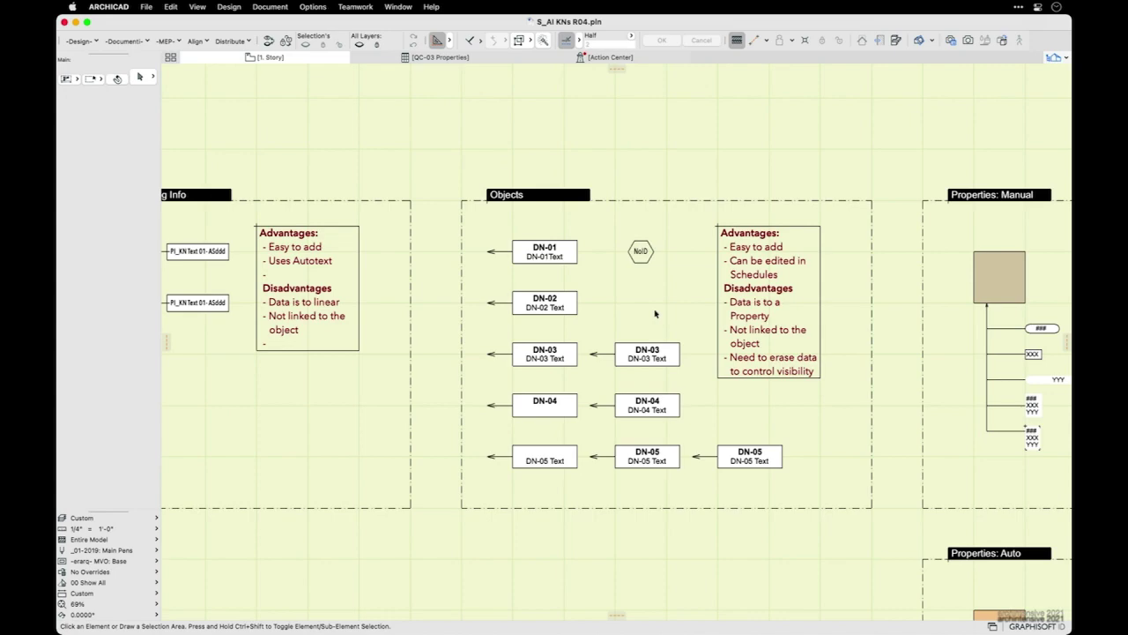
{"action": "scroll", "coordinate": [723, 324], "scroll_direction": "right", "scroll_amount": 5}
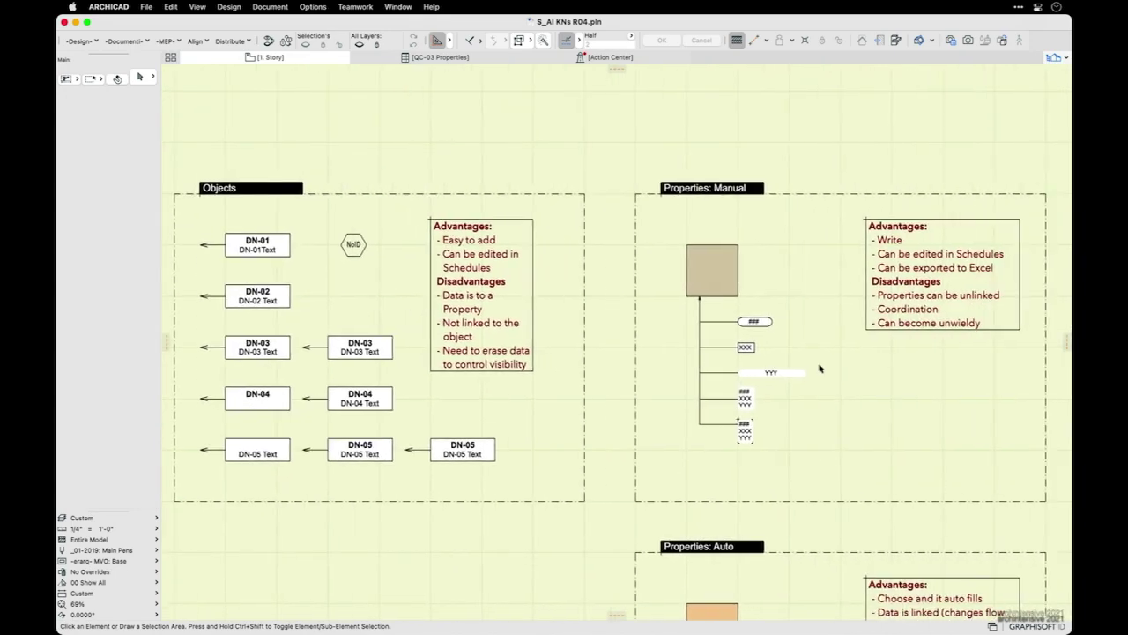
{"action": "scroll", "coordinate": [806, 365], "scroll_direction": "right", "scroll_amount": 3}
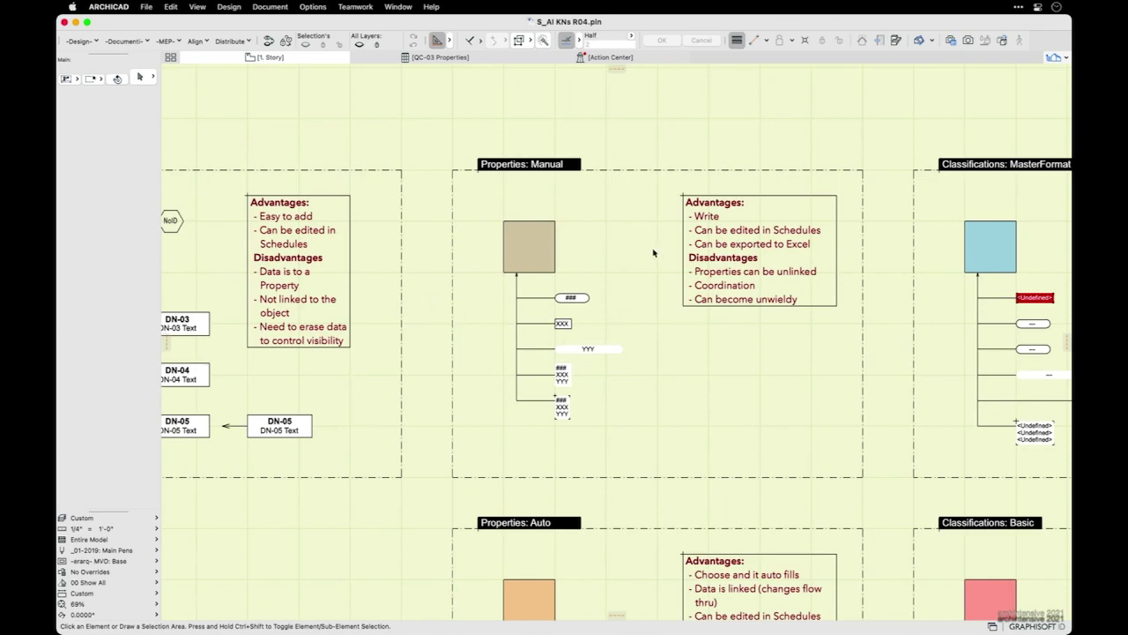
- In the settings of the cube under Properties: Manual, set the unlinked keynote property PKN Property Section Code to KN-01
{"action": "scroll", "coordinate": [653, 253], "scroll_direction": "up", "scroll_amount": 2}
{"action": "left_click", "coordinate": [520, 222]}
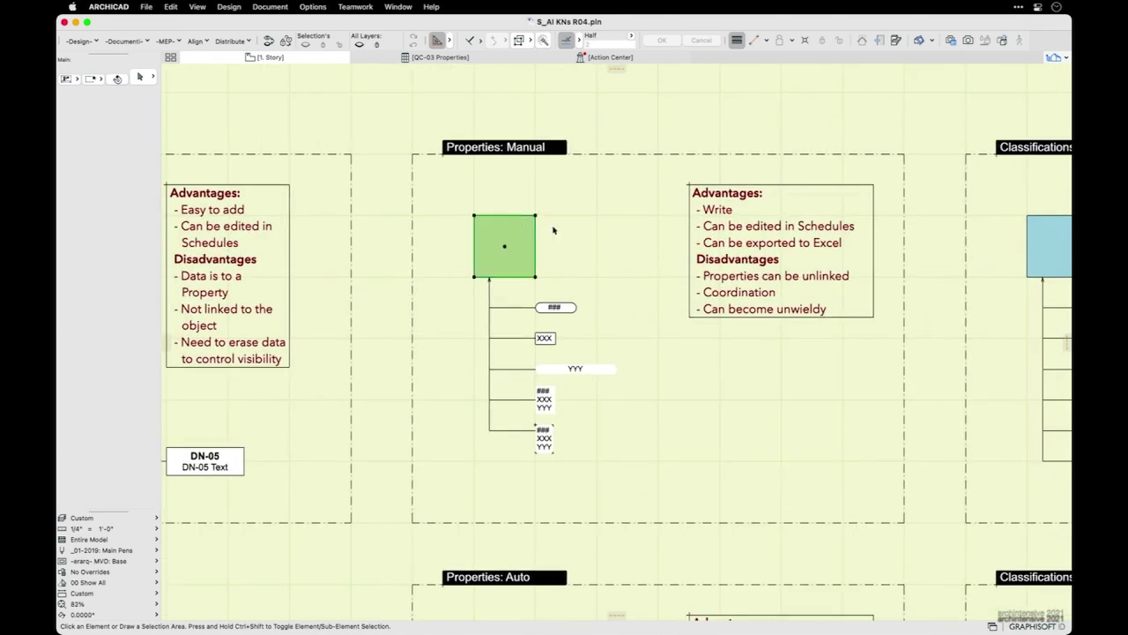
{"action": "key", "text": "super+t"}
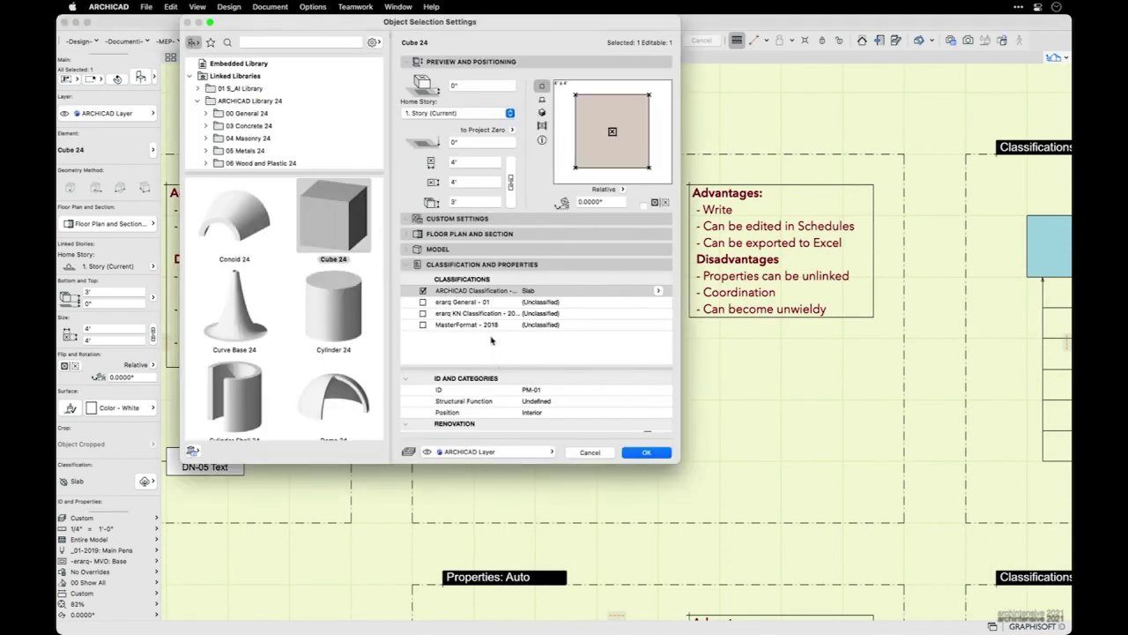
{"action": "scroll", "coordinate": [495, 414], "scroll_direction": "down", "scroll_amount": 8}
{"action": "scroll", "coordinate": [495, 420], "scroll_direction": "down", "scroll_amount": 1}
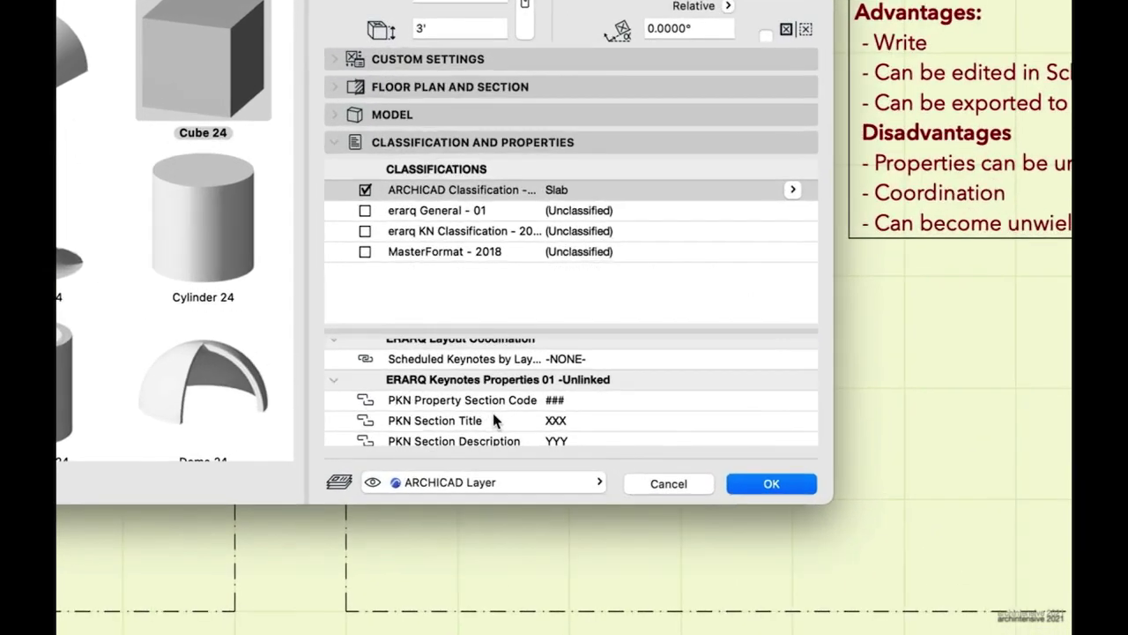
{"action": "scroll", "coordinate": [423, 388], "scroll_direction": "down", "scroll_amount": 3}
{"action": "scroll", "coordinate": [388, 368], "scroll_direction": "up", "scroll_amount": 2}
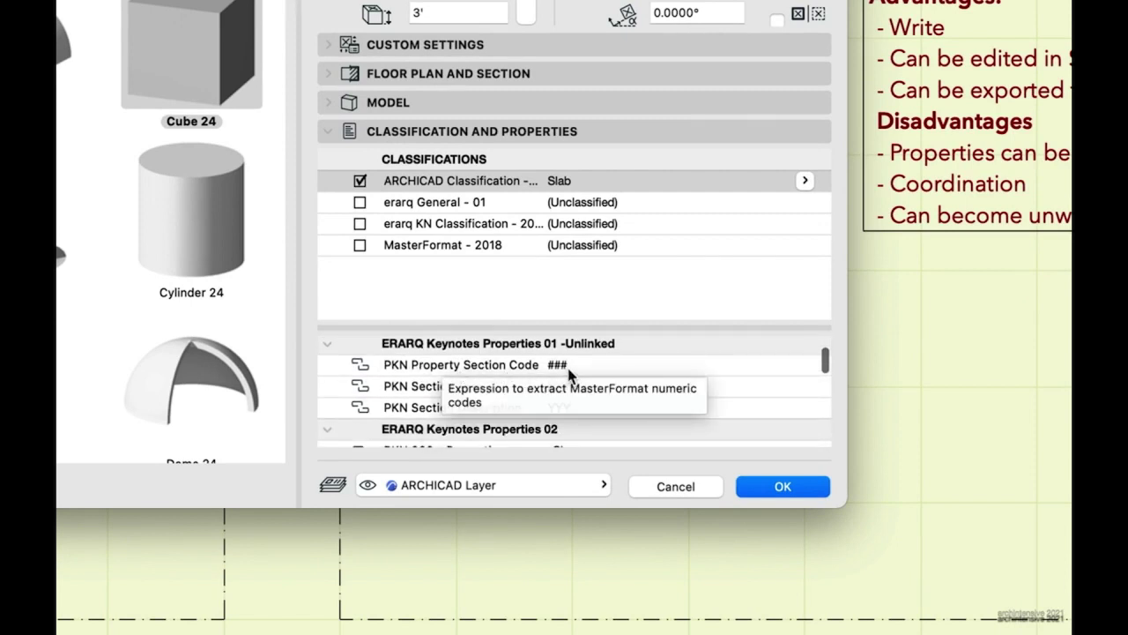
{"action": "left_click", "coordinate": [596, 368]}
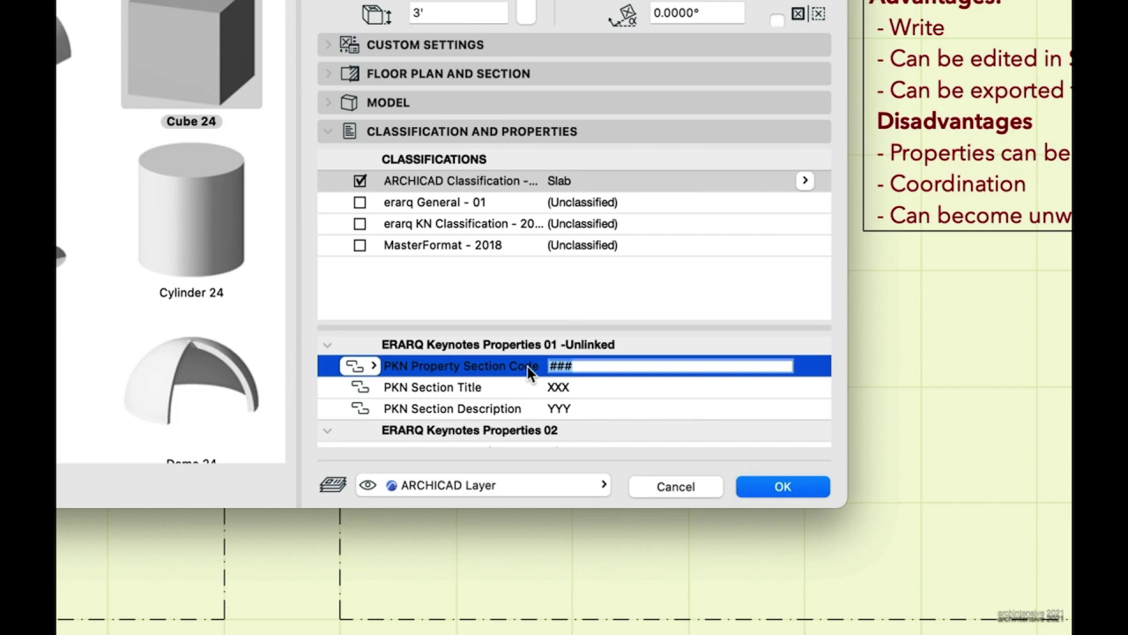
{"action": "type", "text": "KM"}
{"action": "type", "text": "N-01"}
- Set the cube's PKN Section Title property to Demolition
{"action": "left_click", "coordinate": [579, 392]}
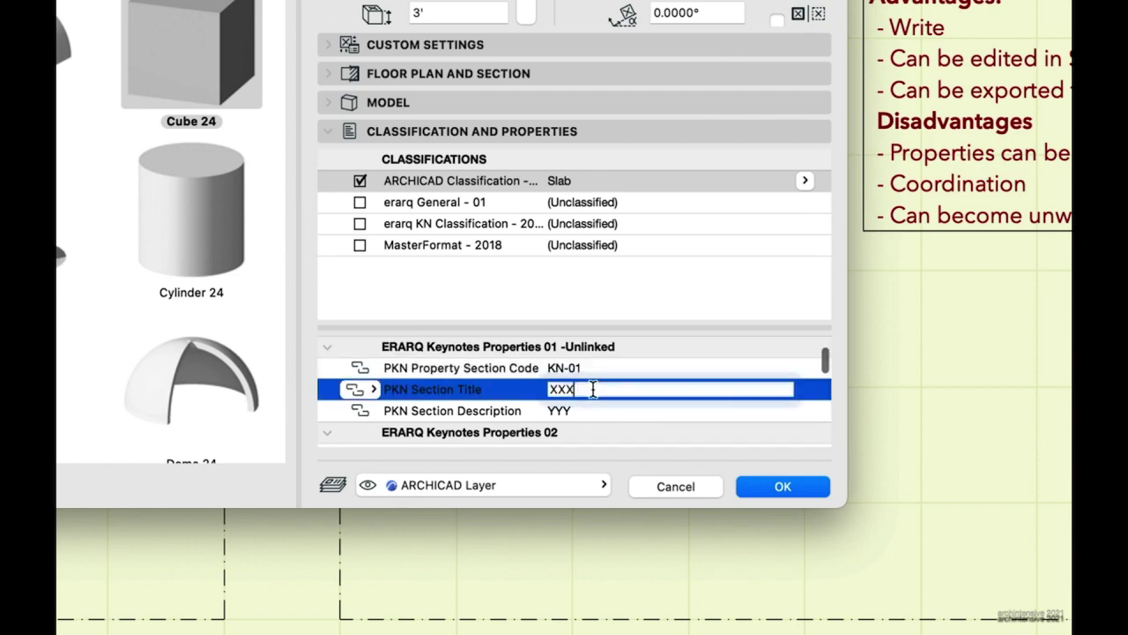
{"action": "type", "text": "DEmo"}
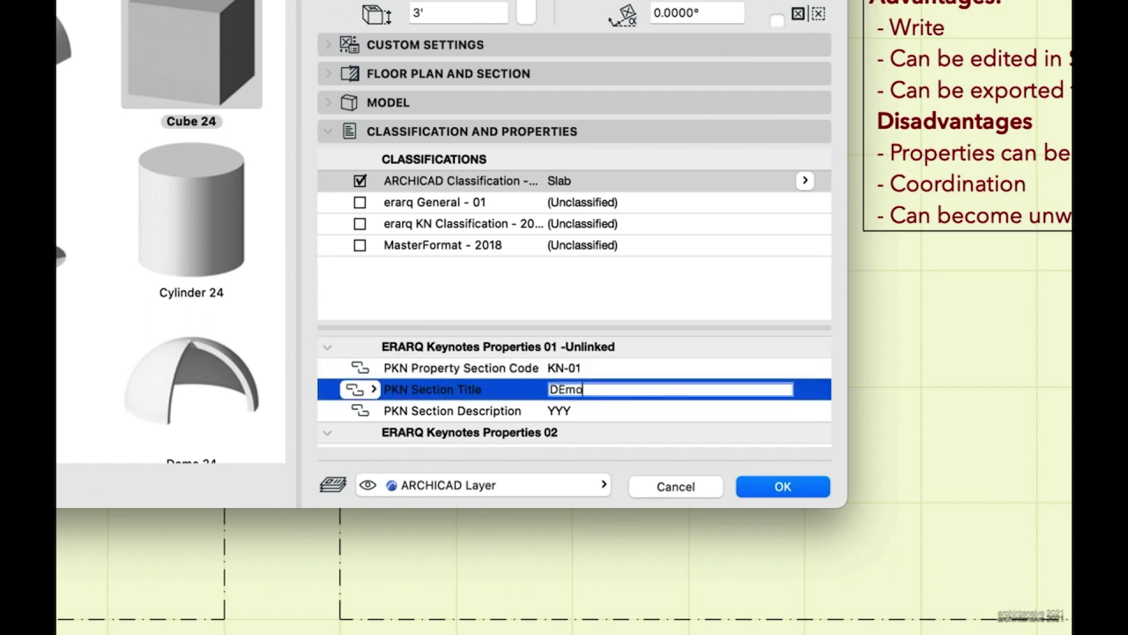
{"action": "key", "text": "BackSpace"}
{"action": "key", "text": "BackSpace"}
{"action": "key", "text": "BackSpace"}
{"action": "type", "text": "emolition"}
{"action": "key", "text": "Return"}
- Set the cube's PKN Section Description to XXX_XXXX and apply the object settings
{"action": "left_click", "coordinate": [608, 411]}
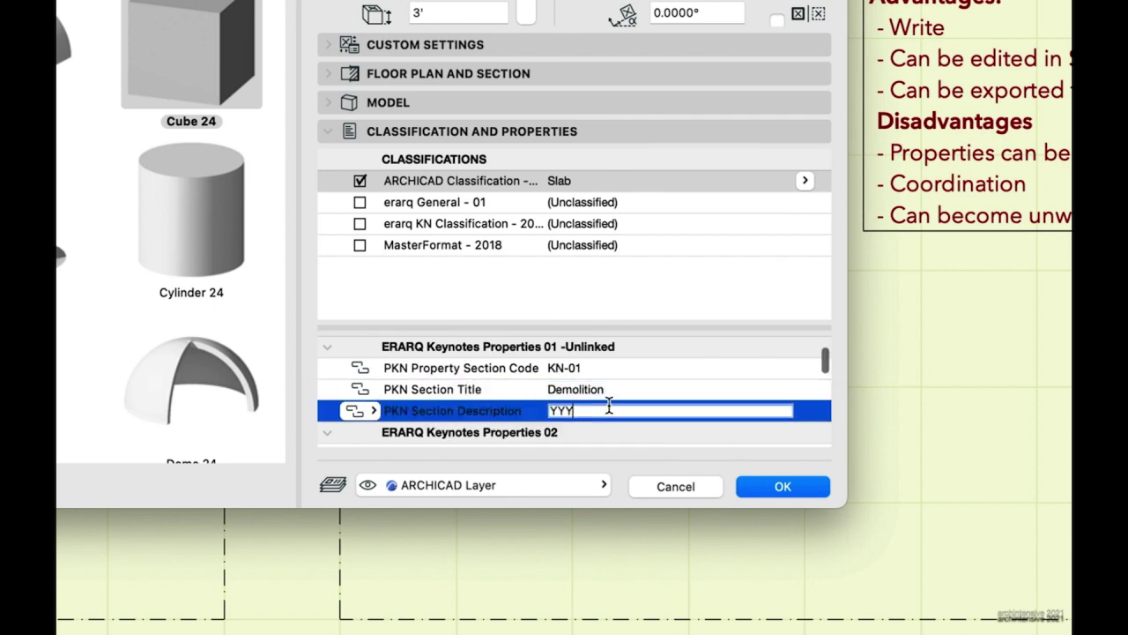
{"action": "type", "text": "XXX_XXXX"}
{"action": "left_click", "coordinate": [800, 486]}
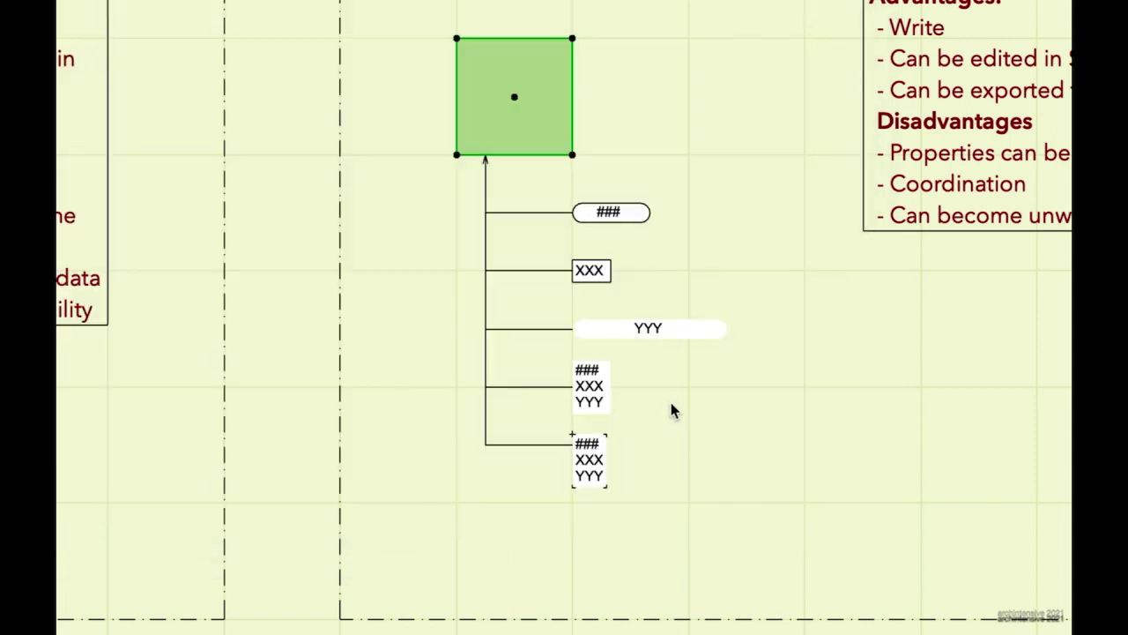
- Check which property the cube's section code label displays in its label settings, and deselect the label
{"action": "left_click", "coordinate": [557, 214]}
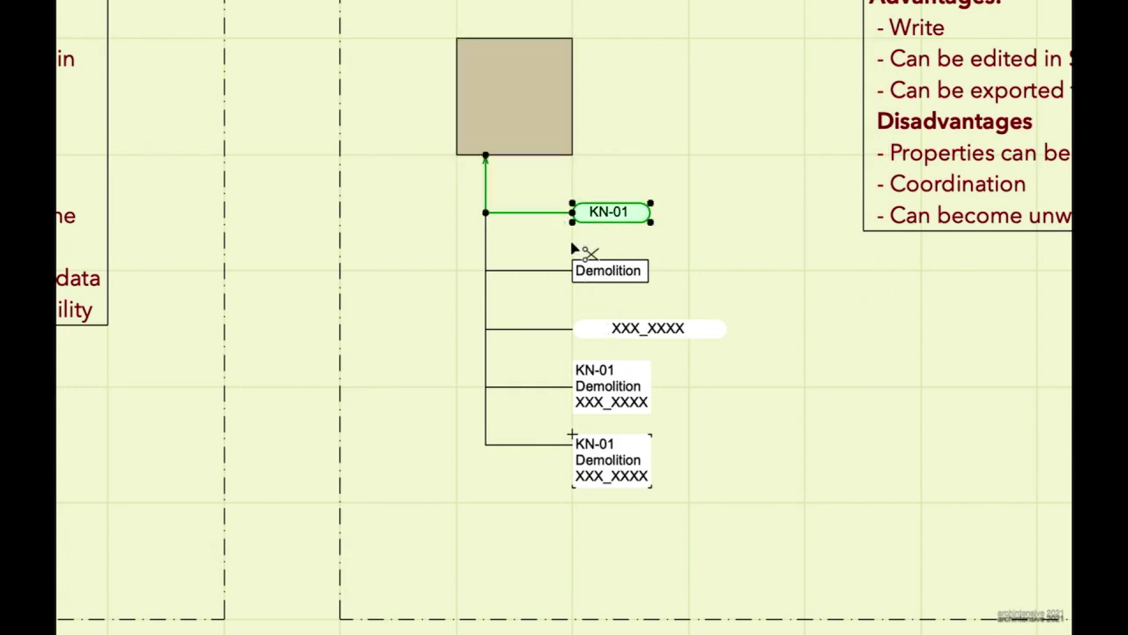
{"action": "key", "text": "super+t"}
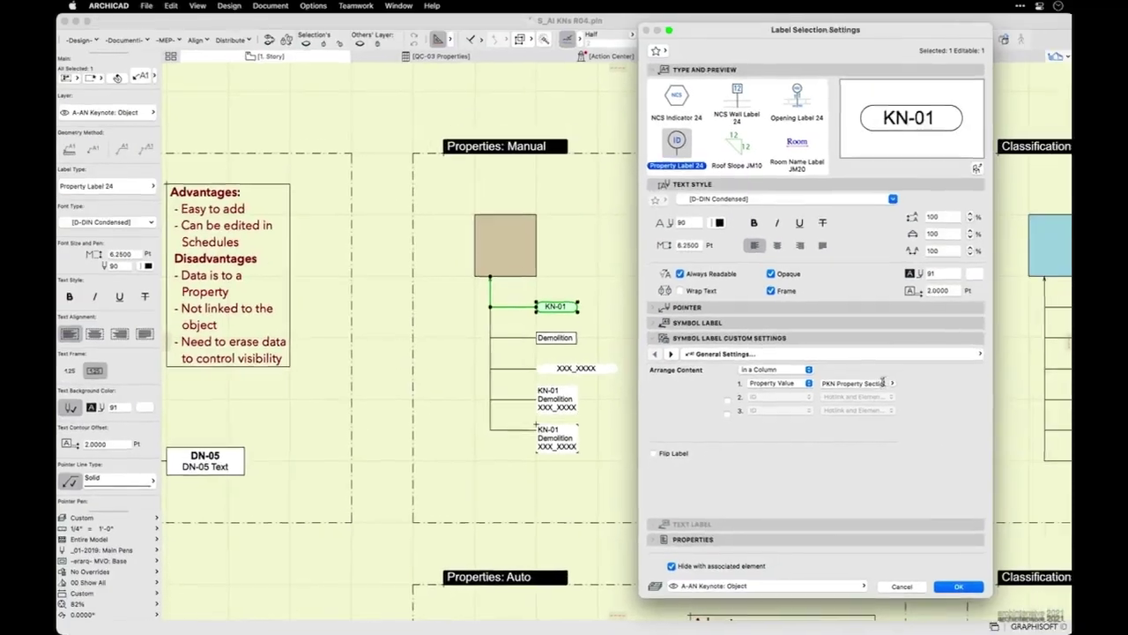
{"action": "left_click", "coordinate": [958, 586]}
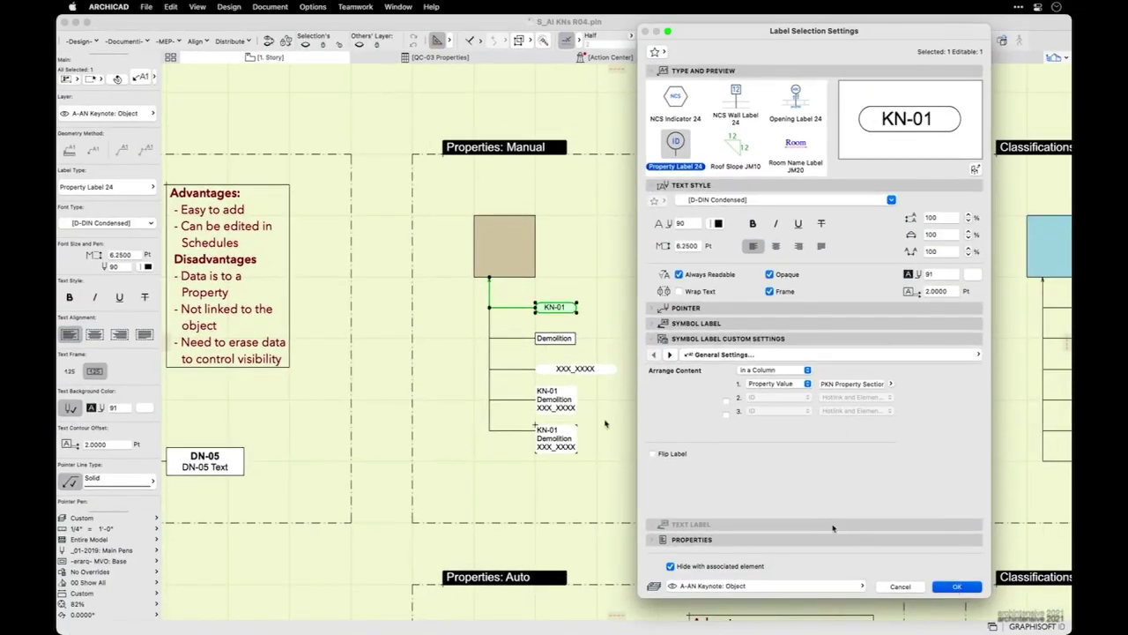
{"action": "left_click", "coordinate": [623, 286]}
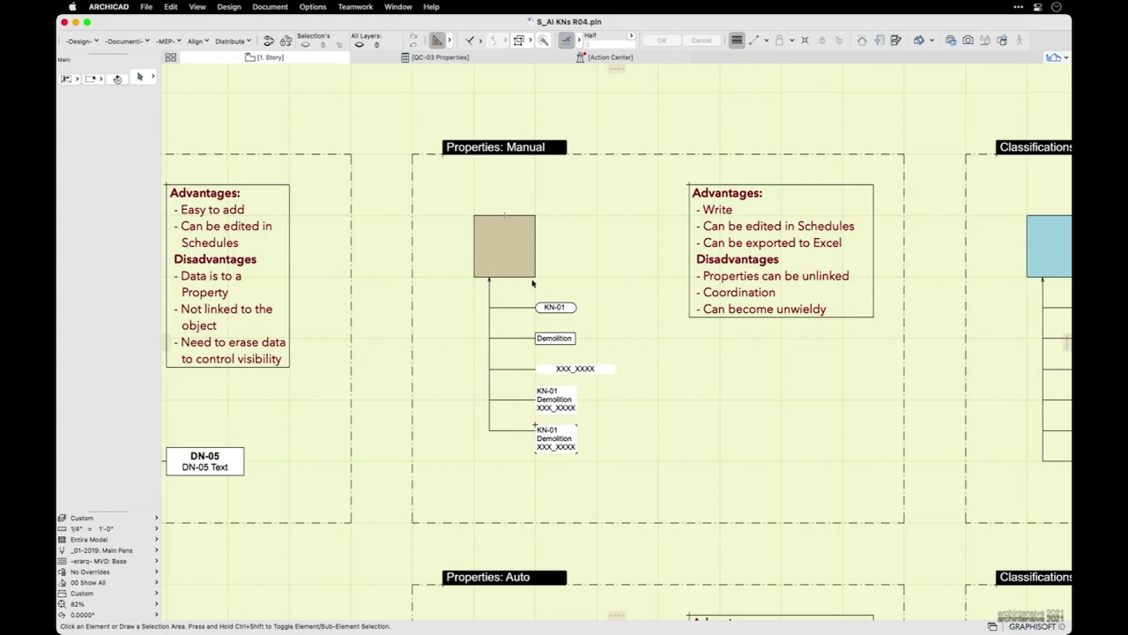
- Copy the cube with its five keynote labels to the empty area above the Properties: Manual frame
{"action": "left_click_drag", "start_coordinate": [564, 200], "coordinate": [467, 441]}
{"action": "scroll", "coordinate": [547, 433], "scroll_direction": "down", "scroll_amount": 3}
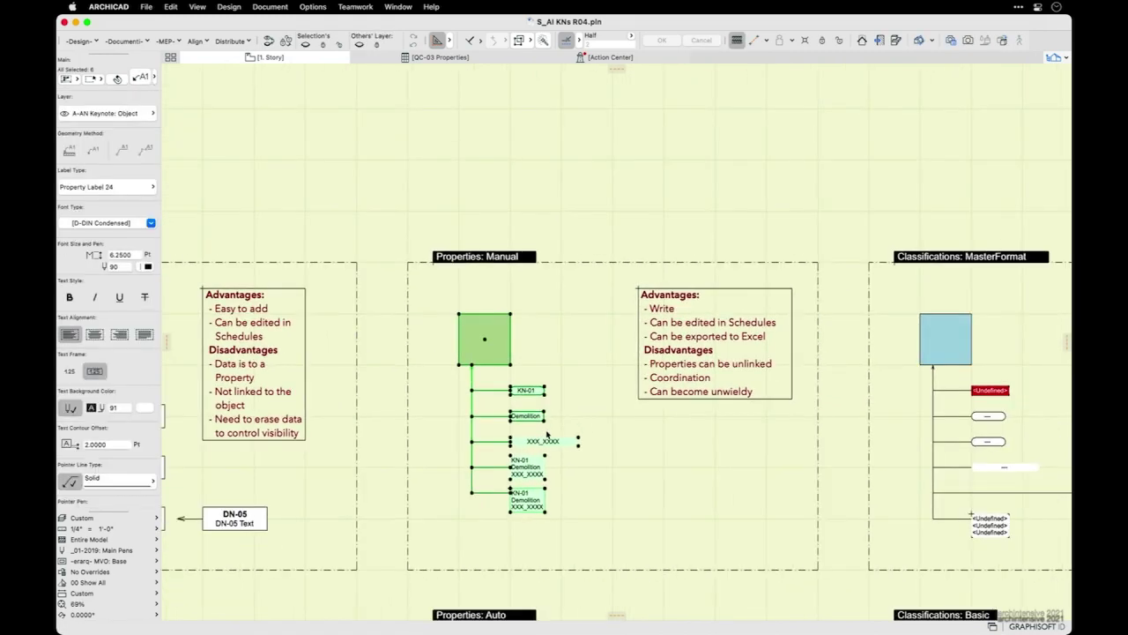
{"action": "left_click", "coordinate": [556, 437]}
{"action": "scroll", "coordinate": [591, 322], "scroll_direction": "up", "scroll_amount": 3}
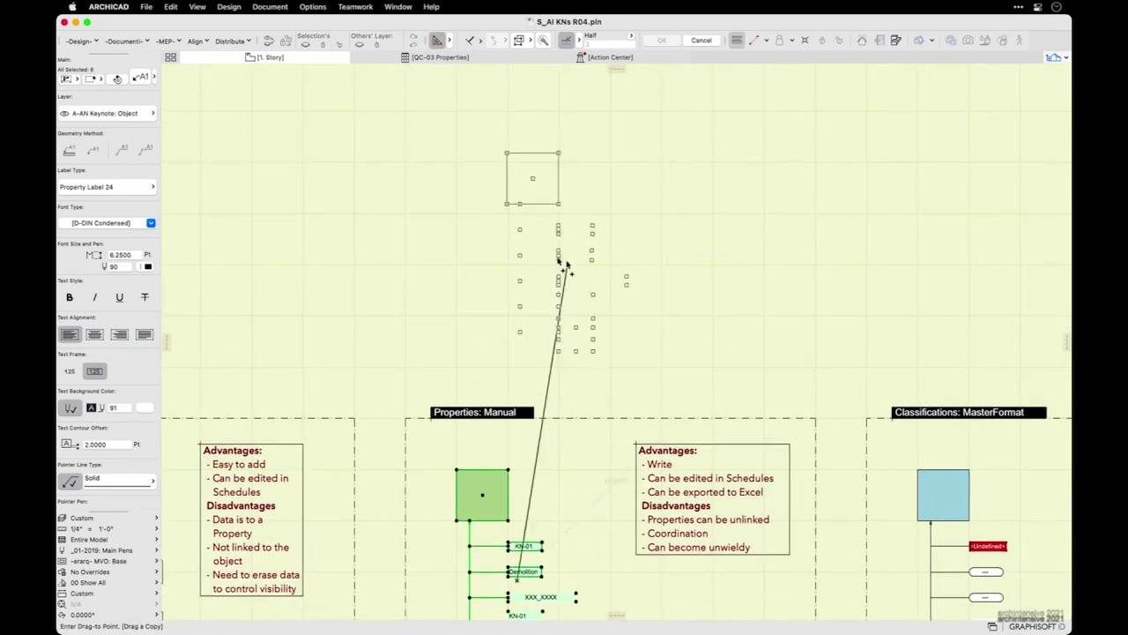
{"action": "left_click", "coordinate": [529, 240]}
{"action": "left_click", "coordinate": [632, 294]}
- Set the copied cube's PKN Property Section Code to KN-02 and check its labels up close
{"action": "left_click", "coordinate": [498, 166]}
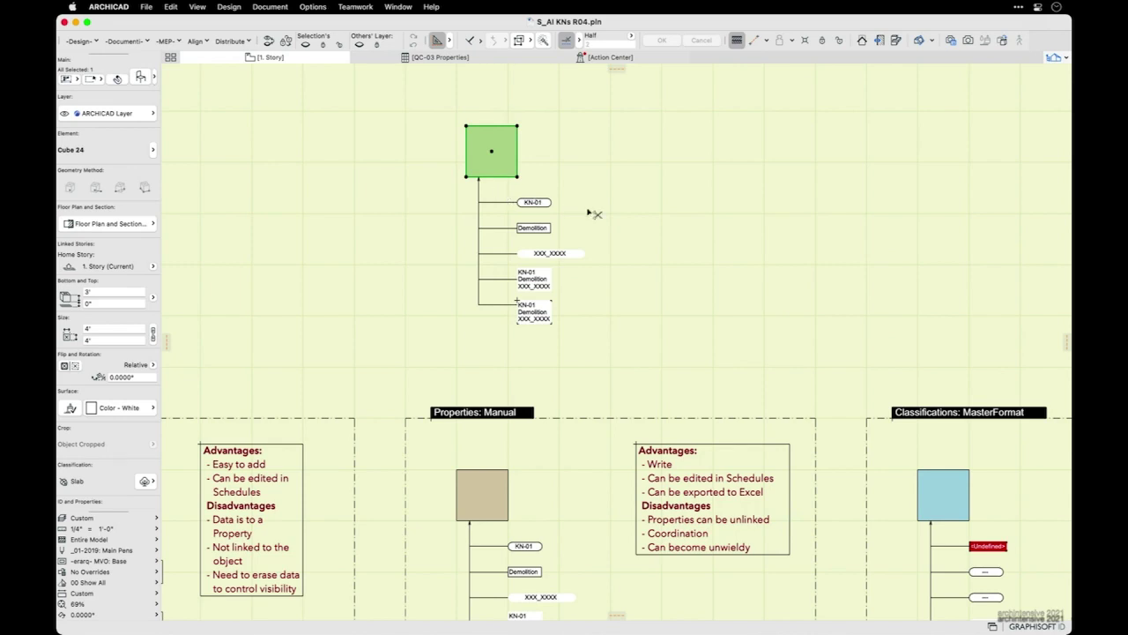
{"action": "key", "text": "super+t"}
{"action": "scroll", "coordinate": [546, 392], "scroll_direction": "down", "scroll_amount": 2}
{"action": "scroll", "coordinate": [546, 392], "scroll_direction": "down", "scroll_amount": 6}
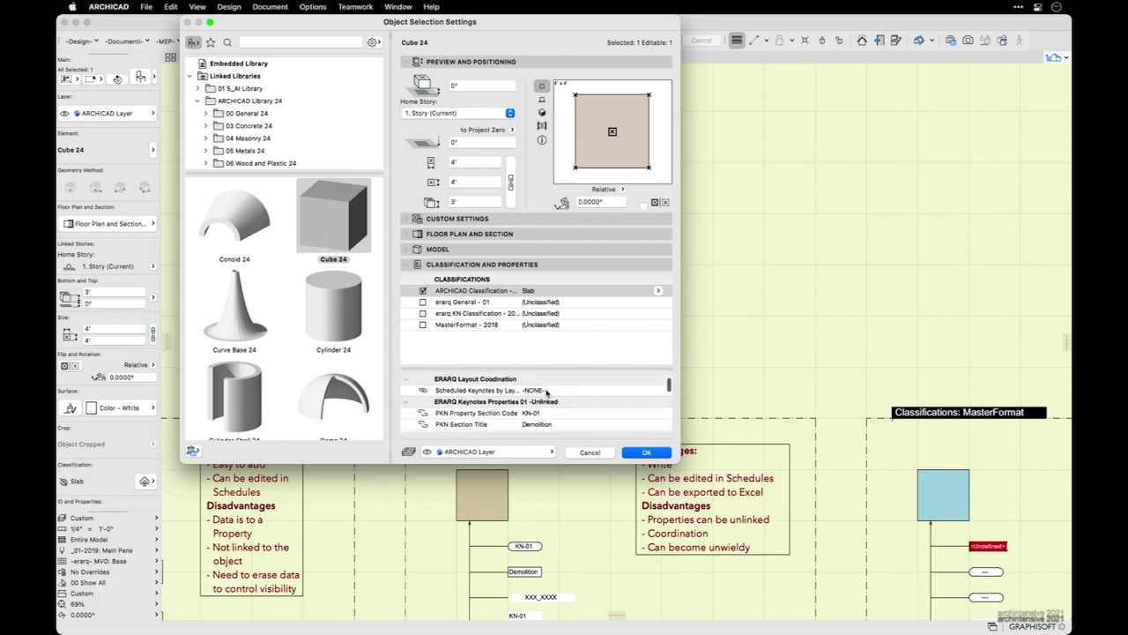
{"action": "left_click", "coordinate": [553, 412]}
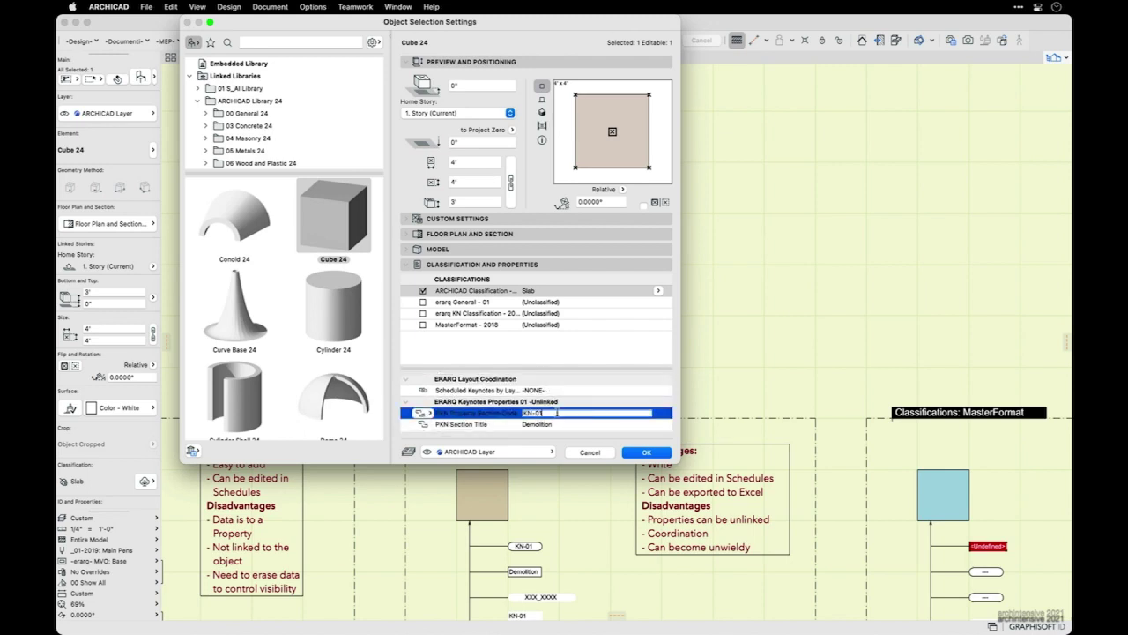
{"action": "left_click", "coordinate": [638, 454]}
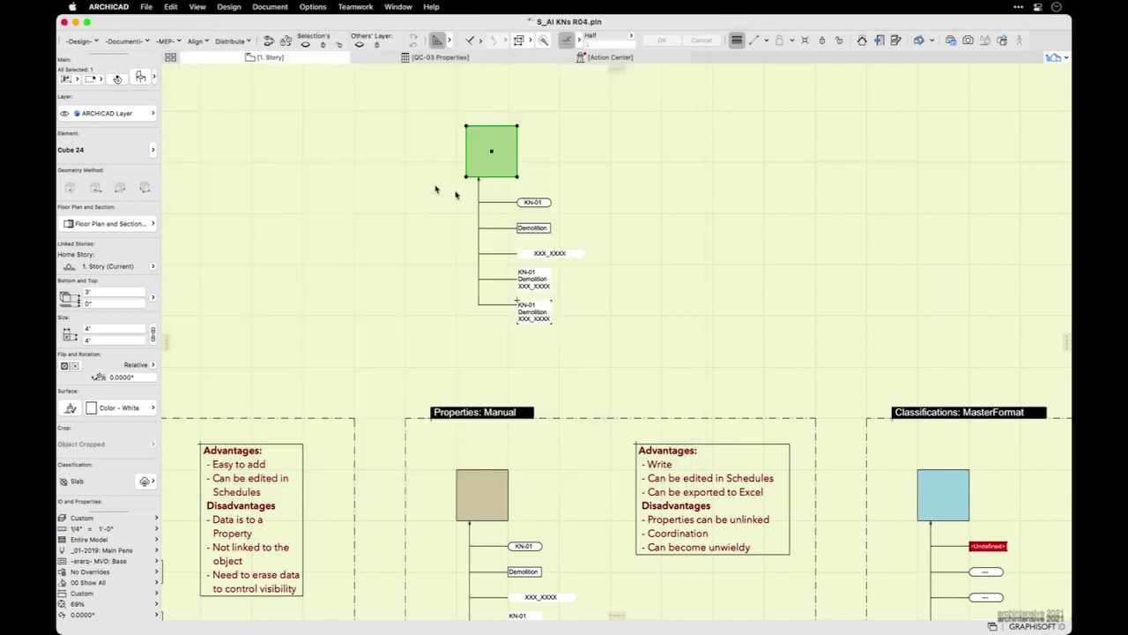
{"action": "scroll", "coordinate": [564, 230], "scroll_direction": "up", "scroll_amount": 1}
{"action": "scroll", "coordinate": [564, 230], "scroll_direction": "up", "scroll_amount": 5}
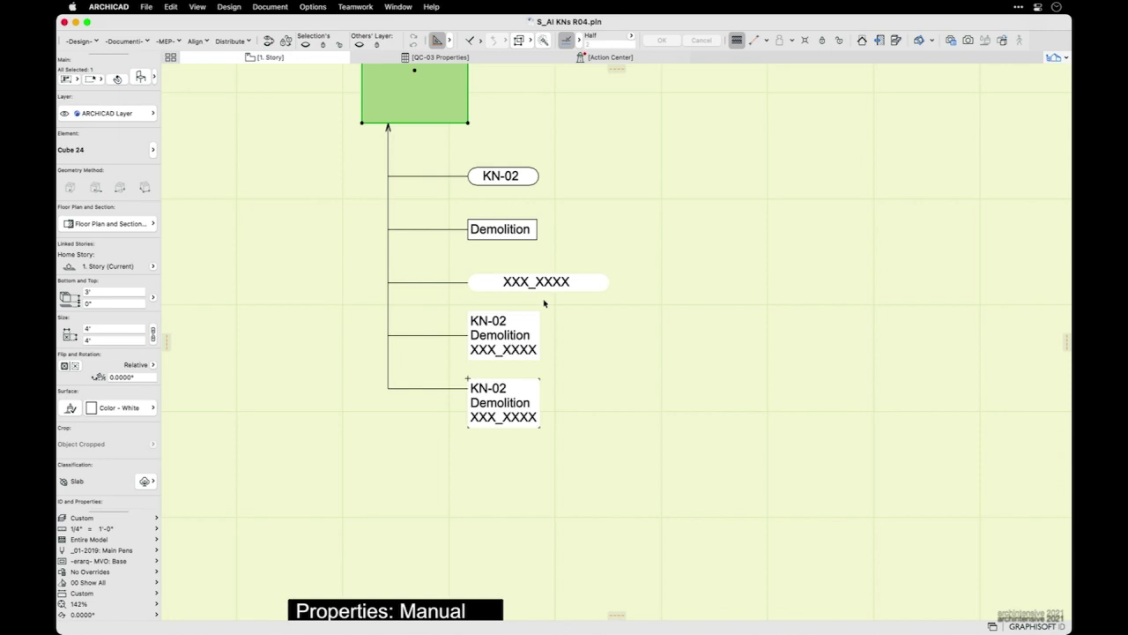
- Deselect the copied cube and examine the Properties: Auto frame with its labelled cube, property table and listed advantages
{"action": "scroll", "coordinate": [595, 234], "scroll_direction": "down", "scroll_amount": 2}
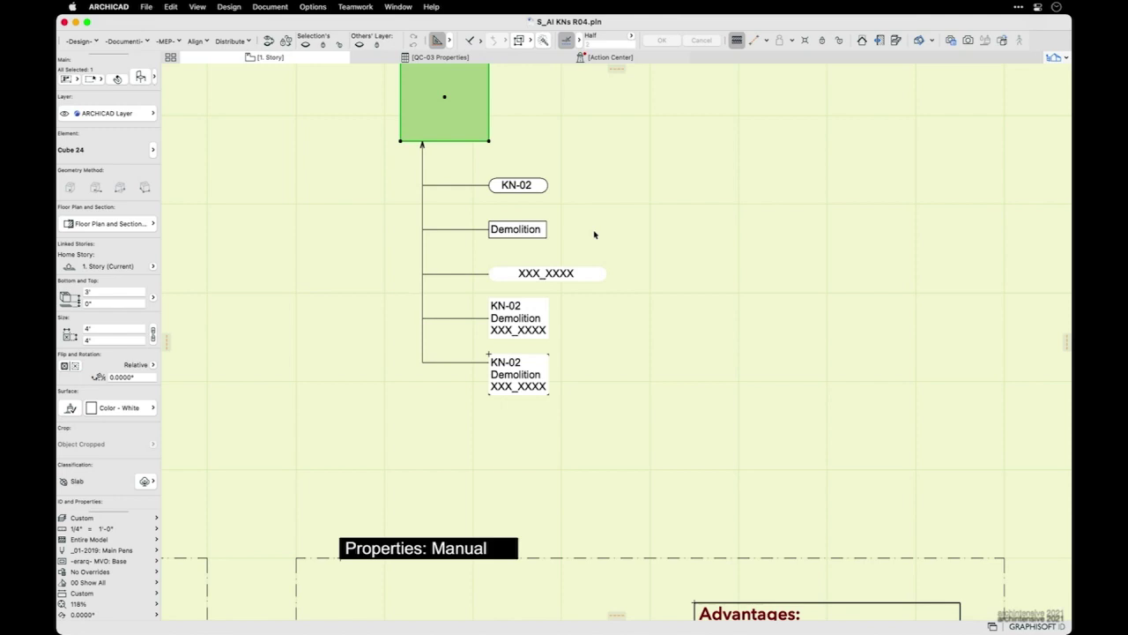
{"action": "scroll", "coordinate": [550, 234], "scroll_direction": "down", "scroll_amount": 3}
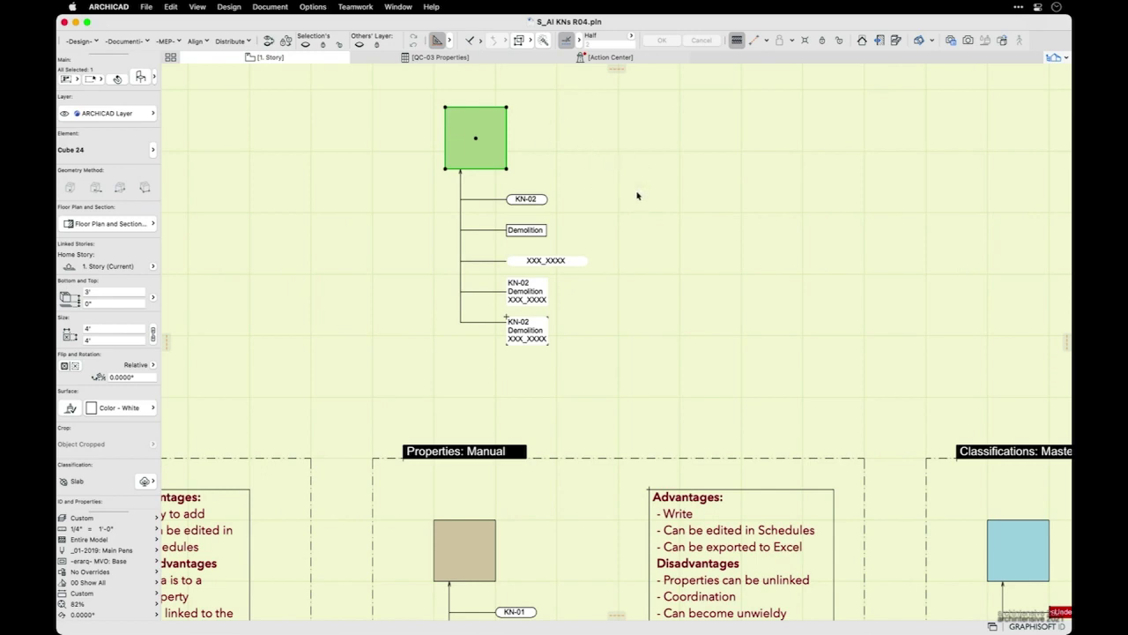
{"action": "left_click", "coordinate": [685, 235]}
{"action": "scroll", "coordinate": [670, 234], "scroll_direction": "down", "scroll_amount": 2}
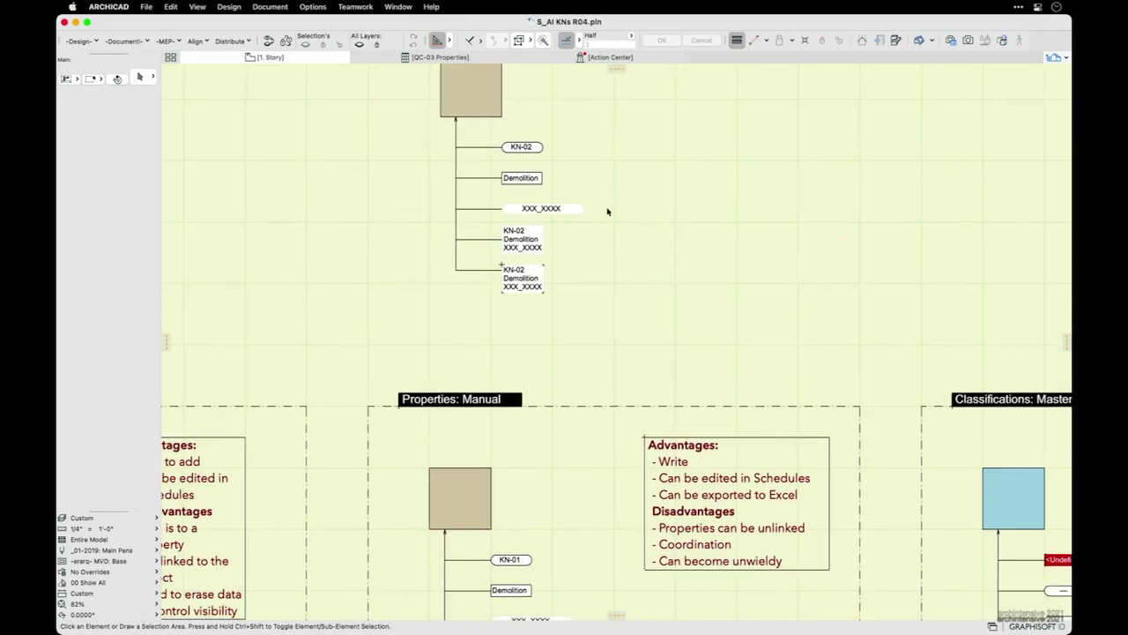
{"action": "scroll", "coordinate": [607, 212], "scroll_direction": "down", "scroll_amount": 2}
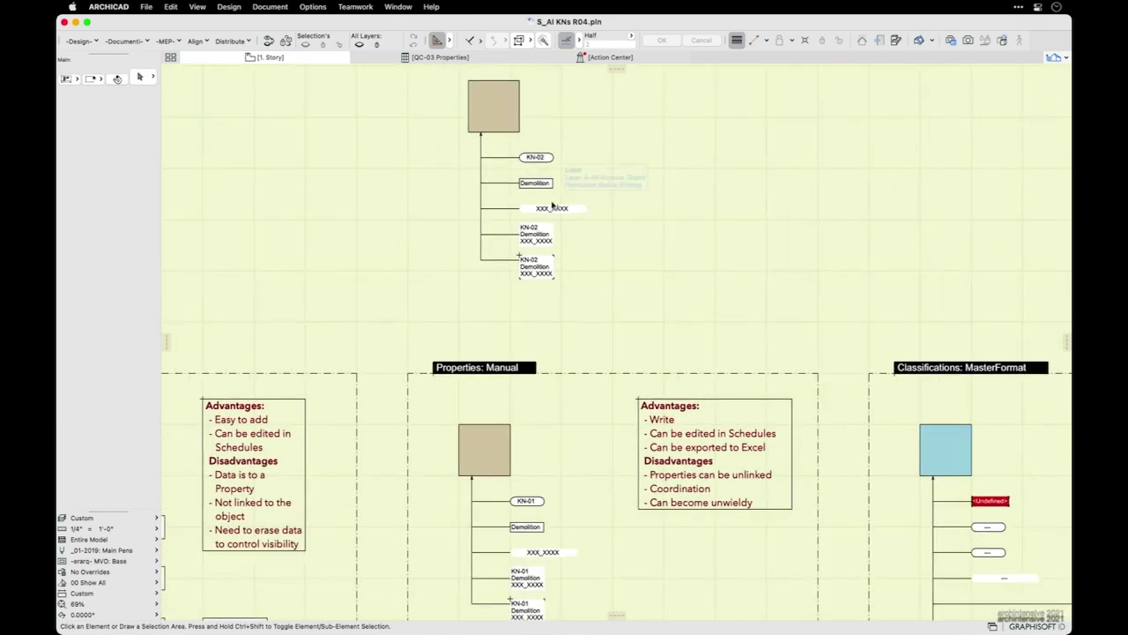
{"action": "middle_click_drag", "start_coordinate": [632, 255], "coordinate": [579, 126]}
{"action": "scroll", "coordinate": [619, 259], "scroll_direction": "down", "scroll_amount": 3}
{"action": "scroll", "coordinate": [620, 259], "scroll_direction": "down", "scroll_amount": 2}
{"action": "middle_click_drag", "start_coordinate": [647, 295], "coordinate": [656, 136]}
{"action": "scroll", "coordinate": [568, 424], "scroll_direction": "up", "scroll_amount": 3}
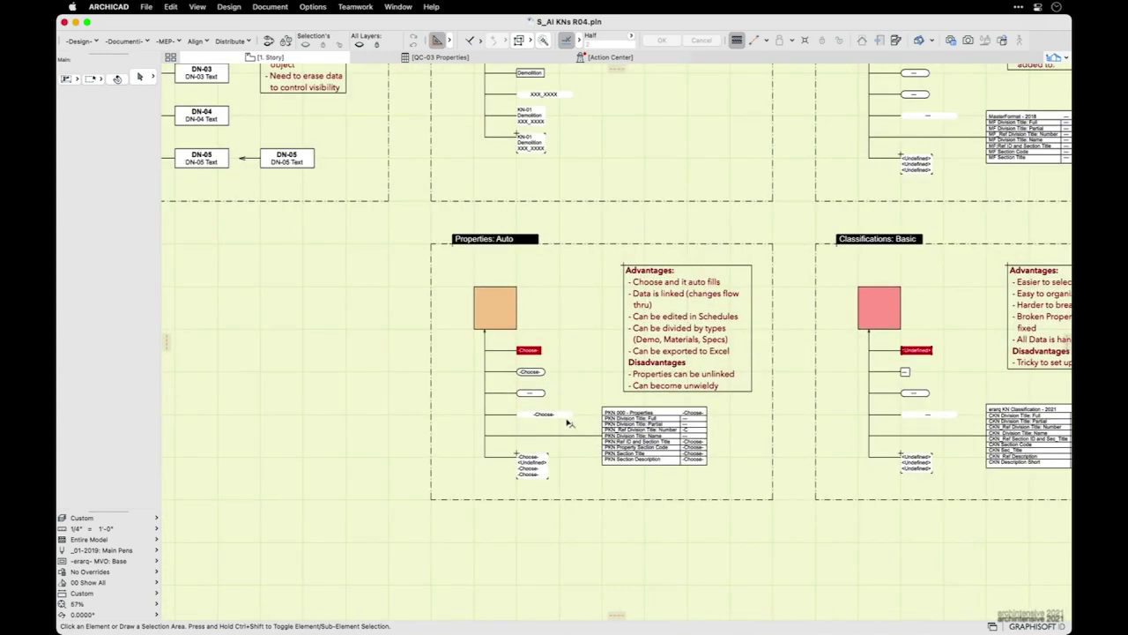
{"action": "scroll", "coordinate": [568, 421], "scroll_direction": "up", "scroll_amount": 3}
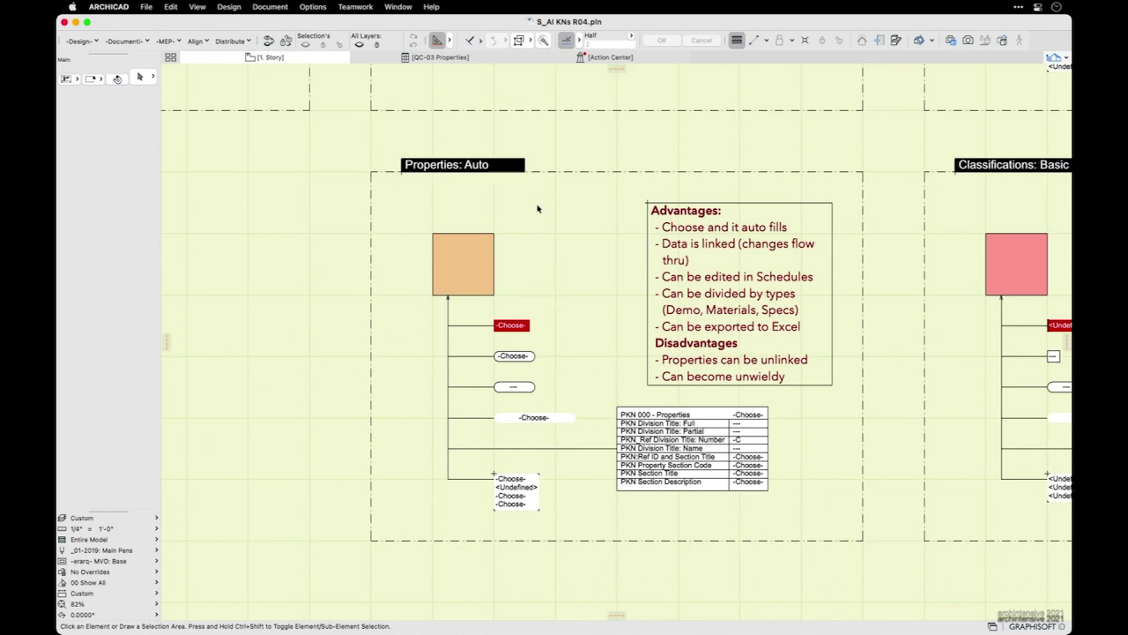
- Open the Property Manager and collapse the ERARQ Keynotes groups by Classification, Classification LONG, Bmats and Surfaces
{"action": "left_click", "coordinate": [312, 7]}
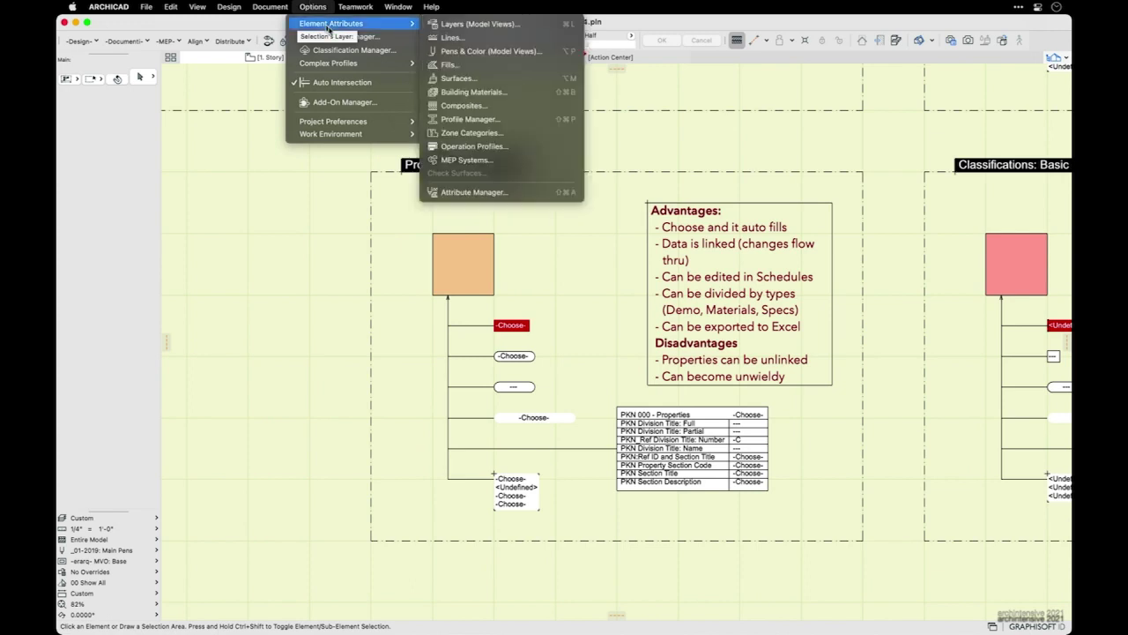
{"action": "left_click", "coordinate": [345, 37]}
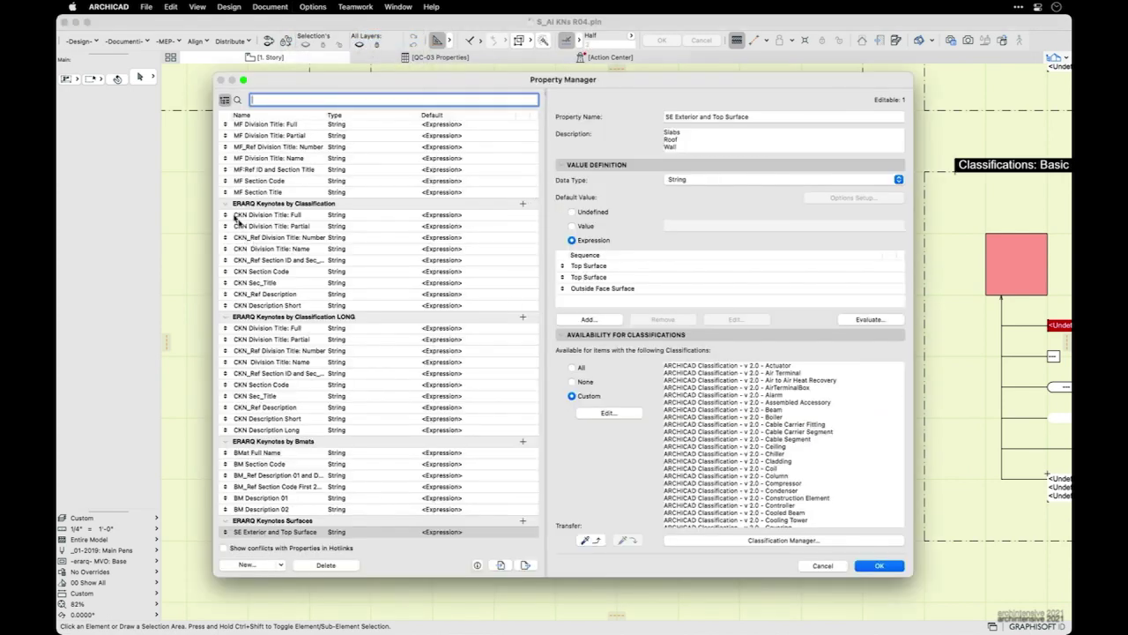
{"action": "left_click", "coordinate": [226, 204]}
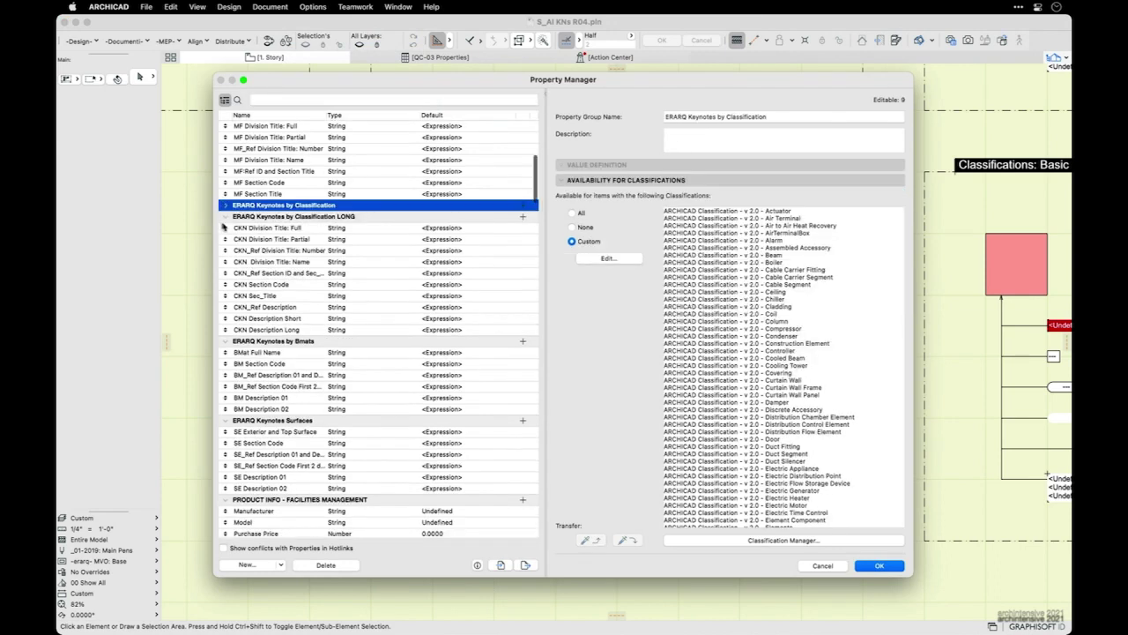
{"action": "left_click", "coordinate": [225, 216]}
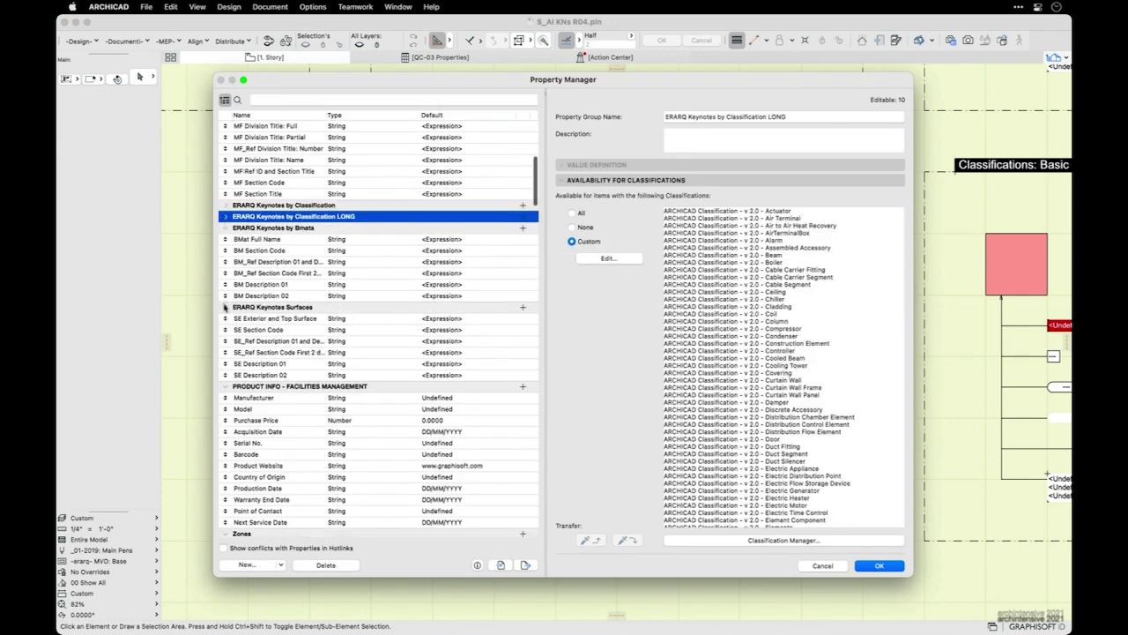
{"action": "left_click", "coordinate": [226, 227]}
{"action": "left_click", "coordinate": [226, 239]}
{"action": "scroll", "coordinate": [244, 232], "scroll_direction": "up", "scroll_amount": 5}
{"action": "scroll", "coordinate": [244, 232], "scroll_direction": "up", "scroll_amount": 3}
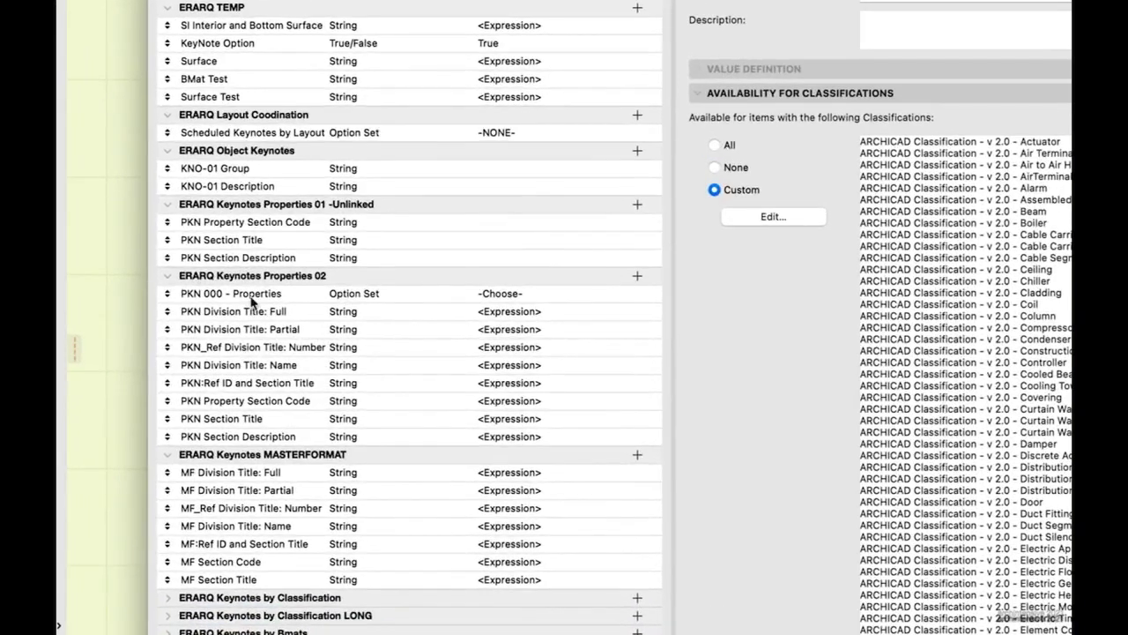
- Examine the option set values of PKN 000 - Properties and the expression defining PKN Property Section Code in ERARQ Keynotes Properties 02
{"action": "left_click", "coordinate": [202, 297]}
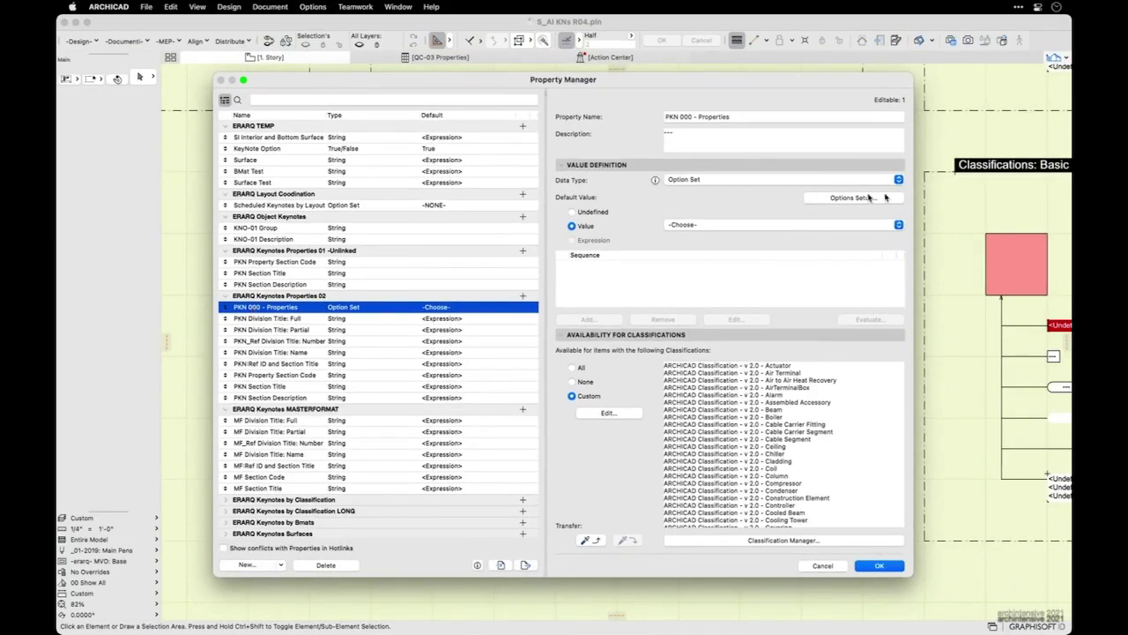
{"action": "left_click", "coordinate": [839, 199]}
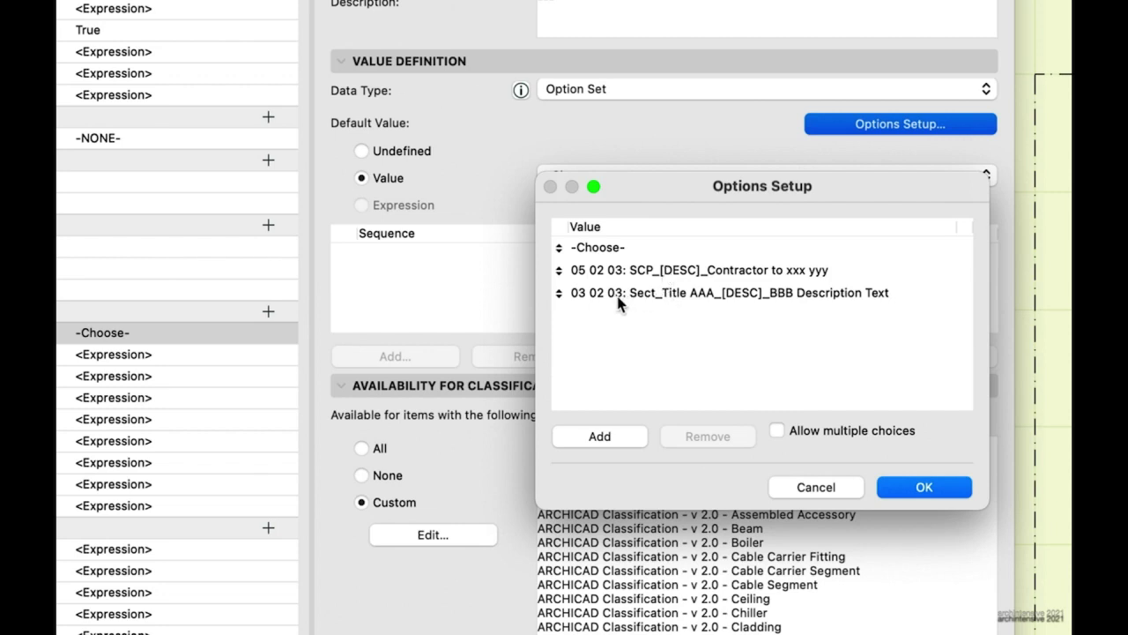
{"action": "double_click", "coordinate": [579, 273]}
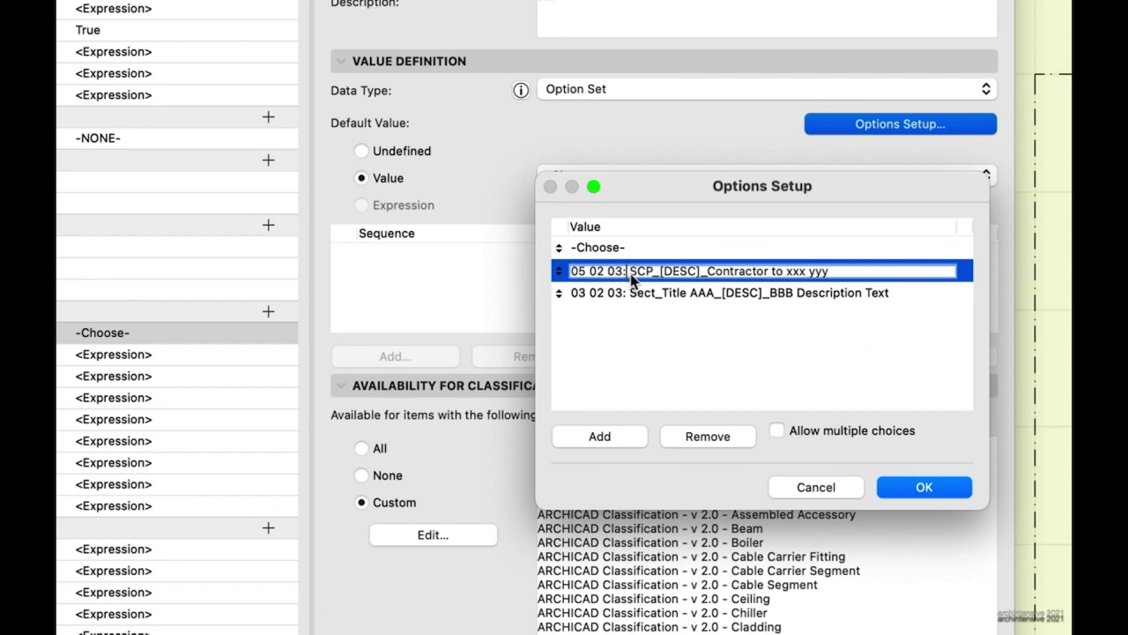
{"action": "left_click_drag", "start_coordinate": [670, 273], "coordinate": [705, 275]}
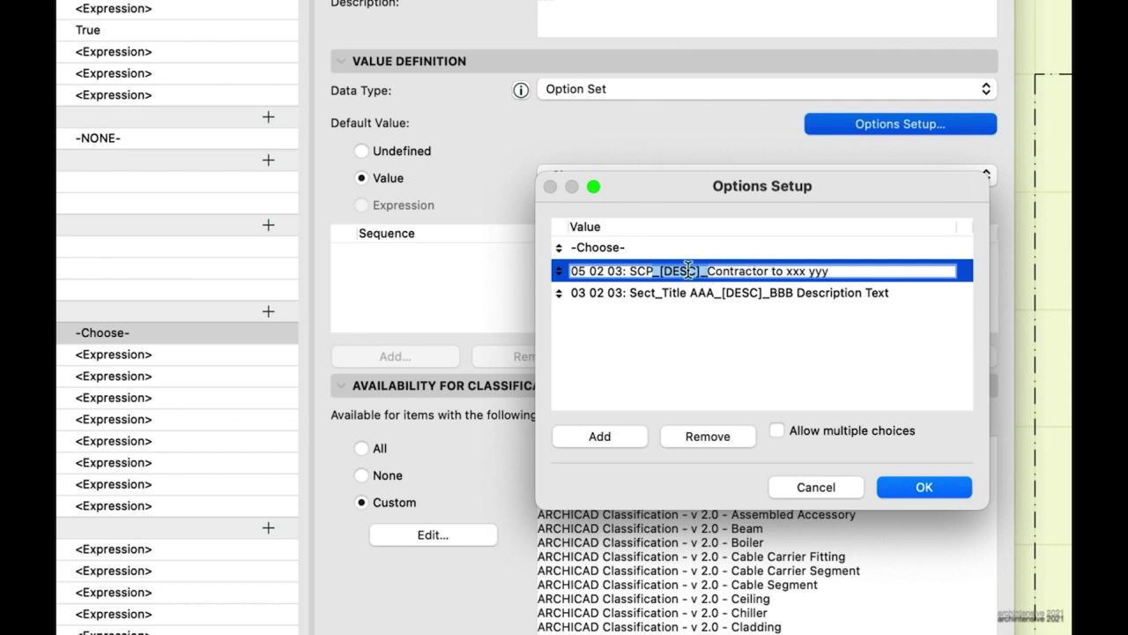
{"action": "left_click", "coordinate": [589, 274]}
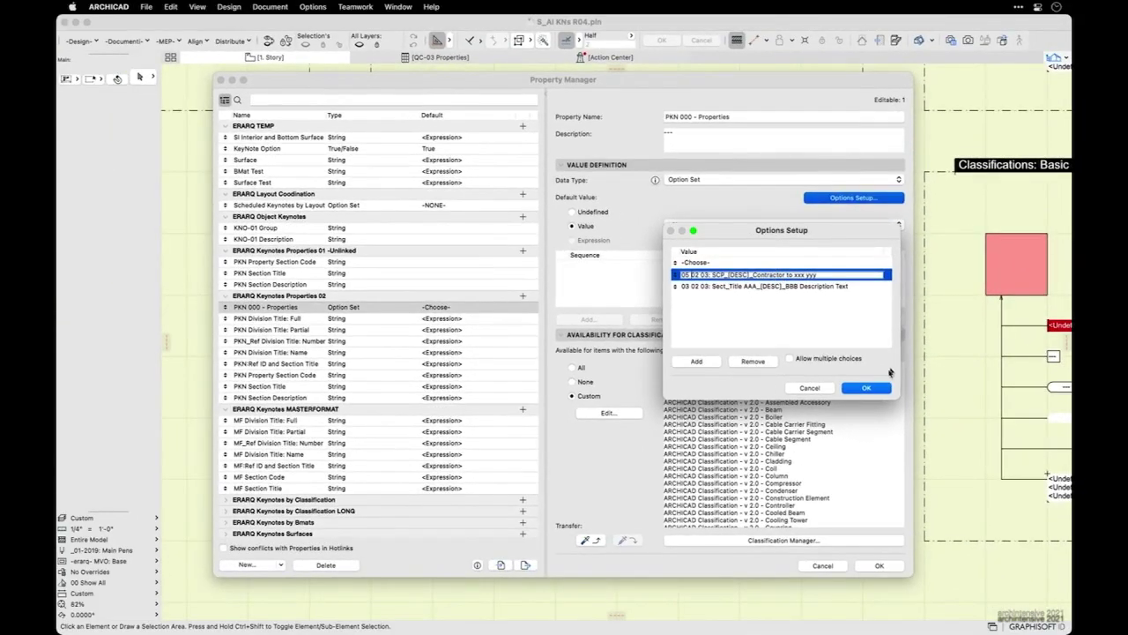
{"action": "left_click", "coordinate": [867, 388]}
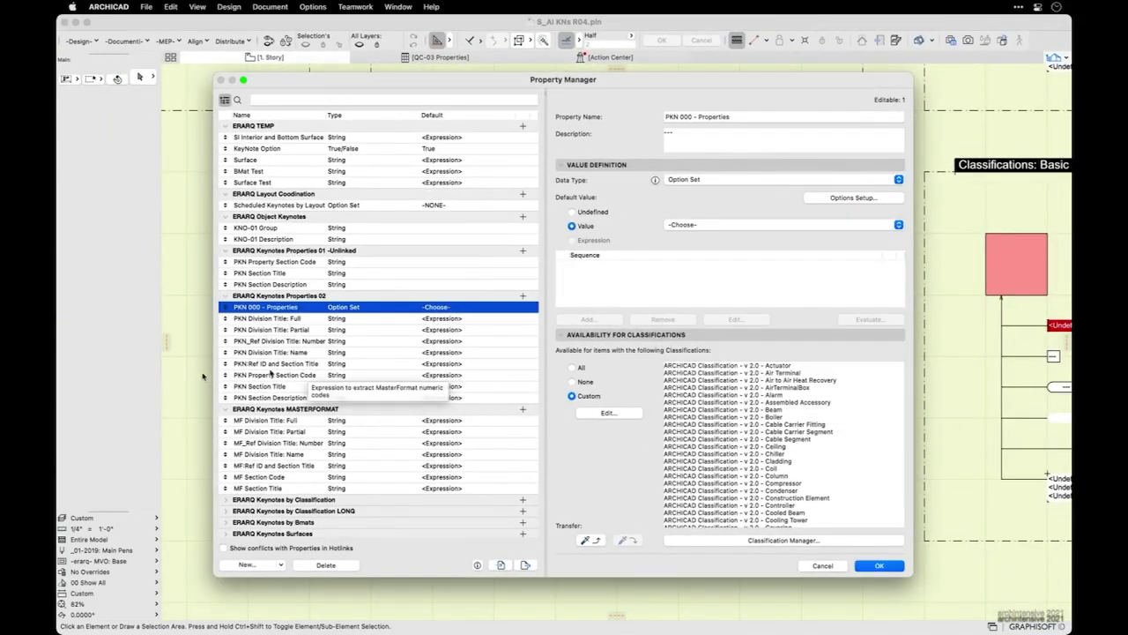
{"action": "scroll", "coordinate": [279, 375], "scroll_direction": "down", "scroll_amount": 2}
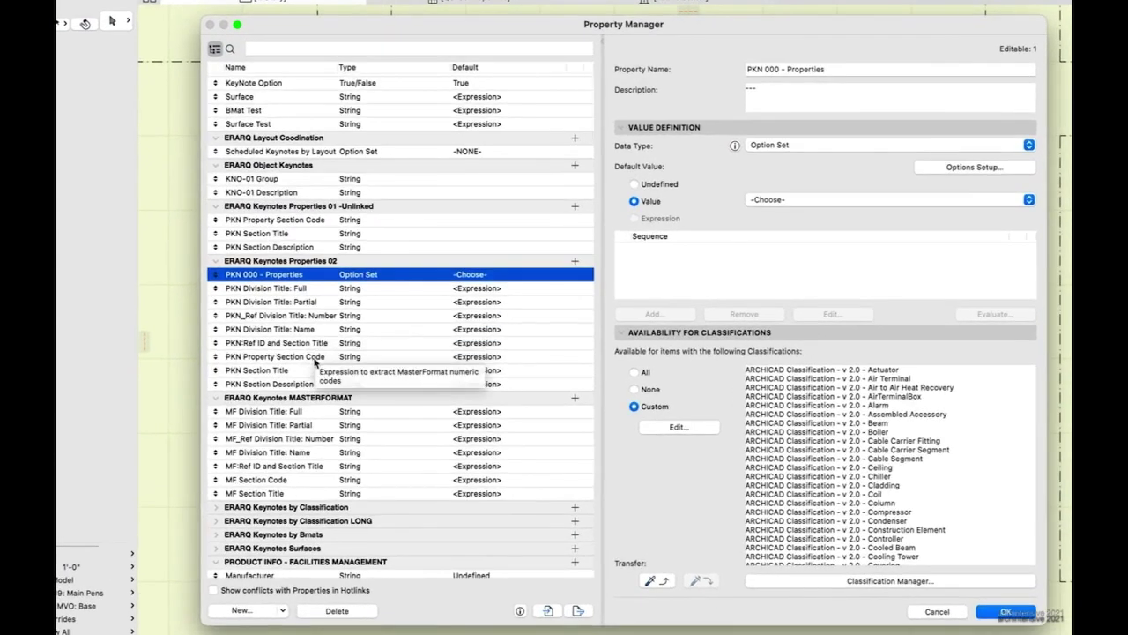
{"action": "left_click", "coordinate": [322, 357]}
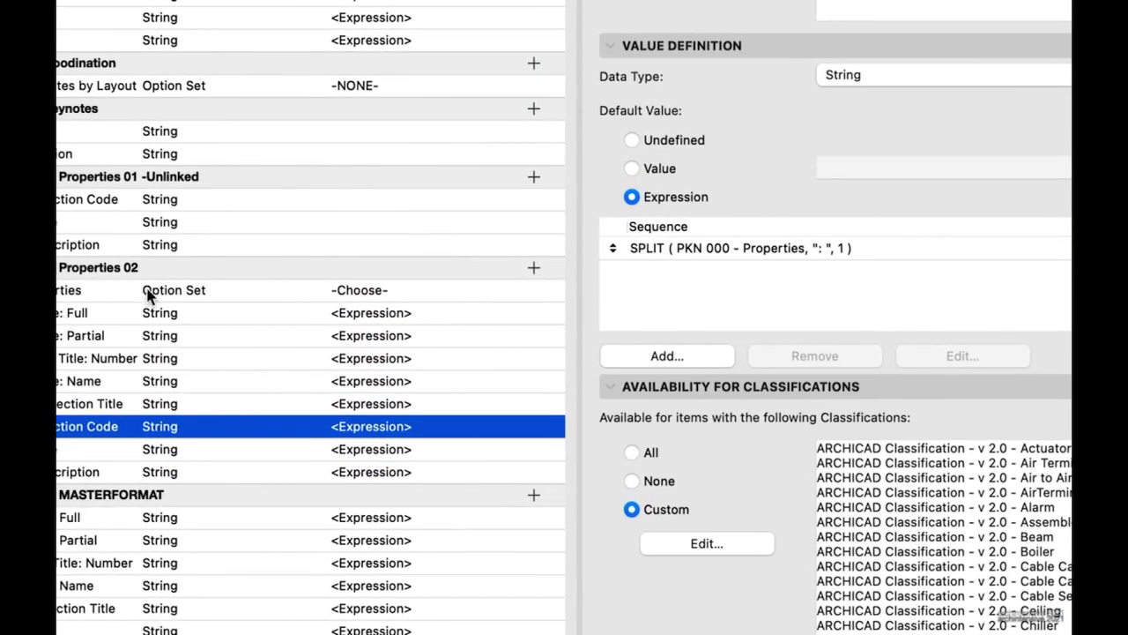
- Try "05 02 03: SCP_[DESC]_Contractor to xxx yyy" as the default value of PKN 000 - Properties, and restore -Choose-
{"action": "left_click", "coordinate": [228, 297]}
{"action": "left_click", "coordinate": [954, 173]}
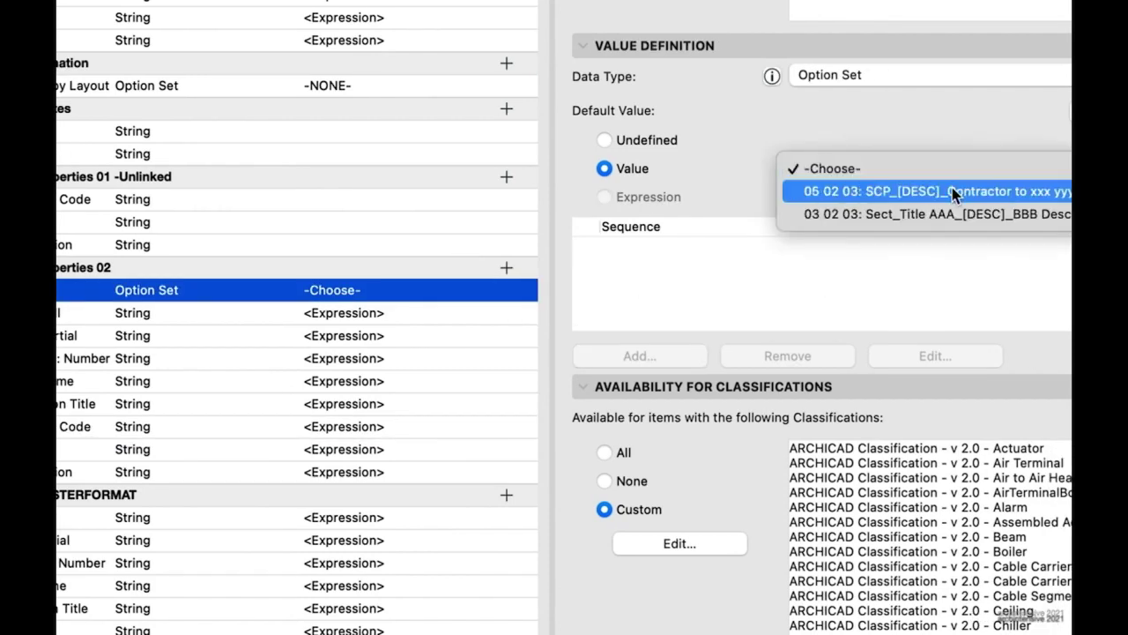
{"action": "left_click", "coordinate": [950, 189]}
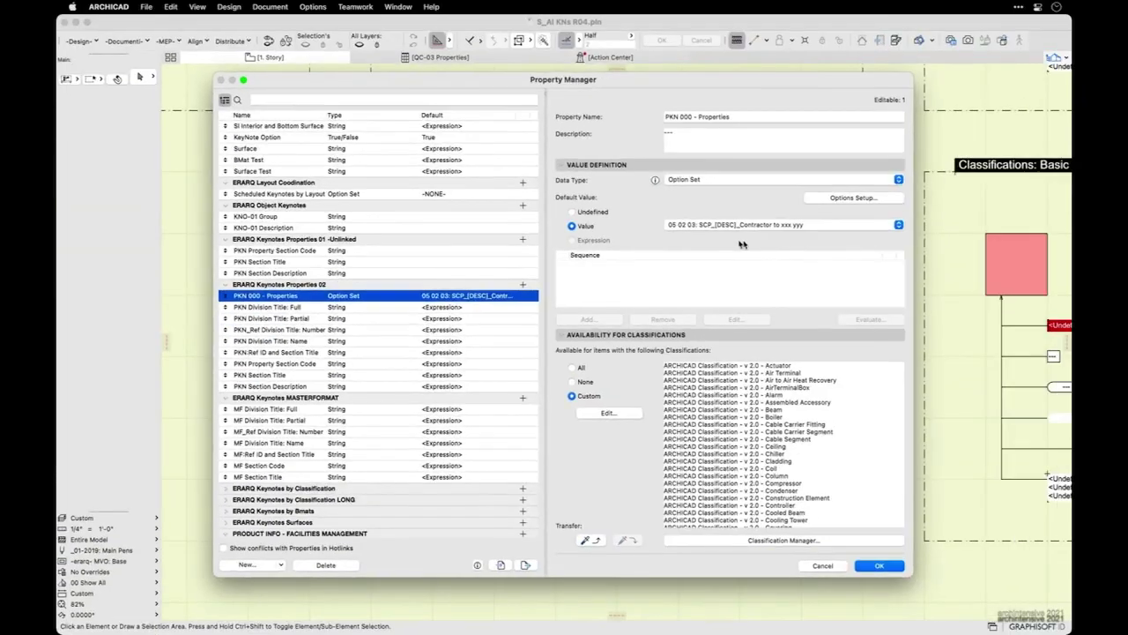
{"action": "left_click", "coordinate": [948, 168]}
{"action": "left_click", "coordinate": [723, 214]}
- Review the PKN 000 - Properties options and inspect the expressions of PKN:Ref ID and Section Title and PKN_Ref Division Title: Number
{"action": "left_click", "coordinate": [853, 198]}
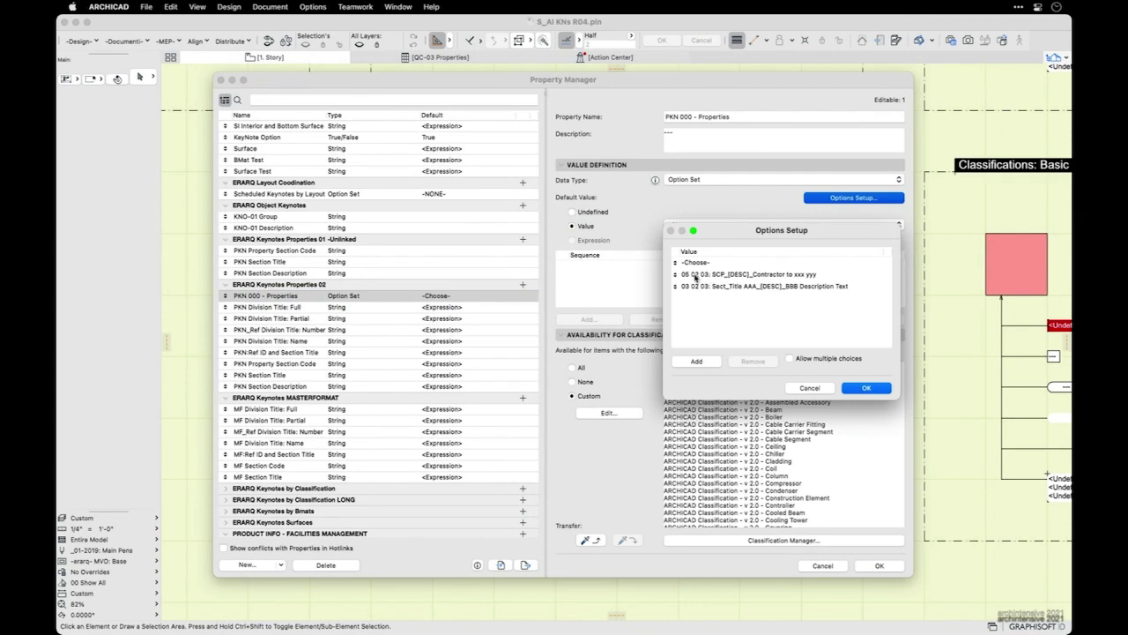
{"action": "left_click", "coordinate": [815, 389]}
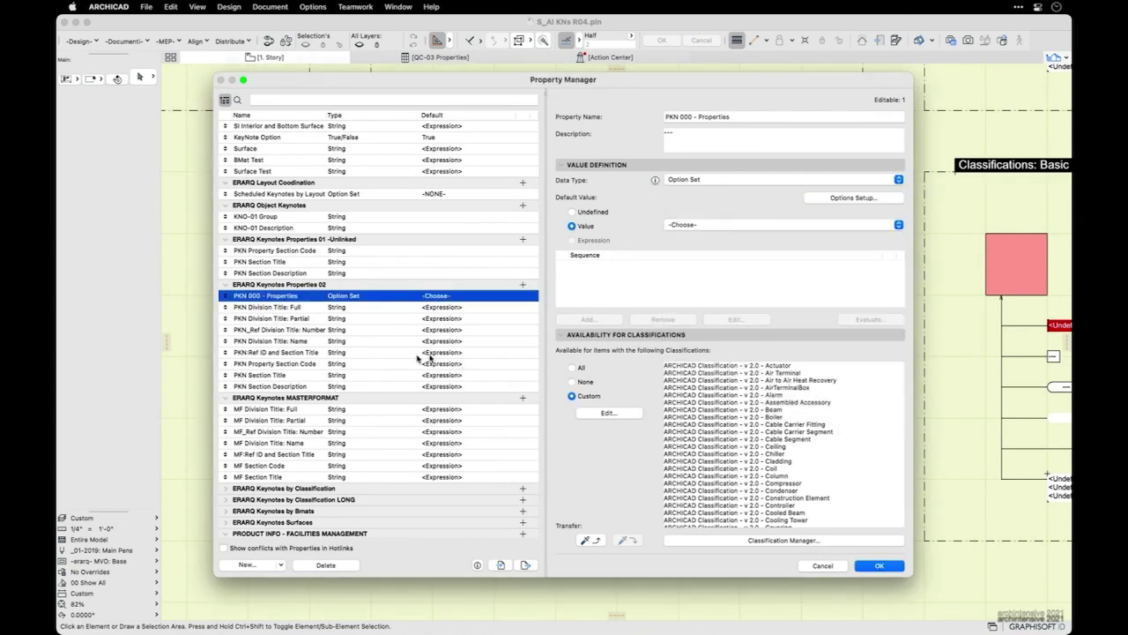
{"action": "left_click", "coordinate": [293, 354]}
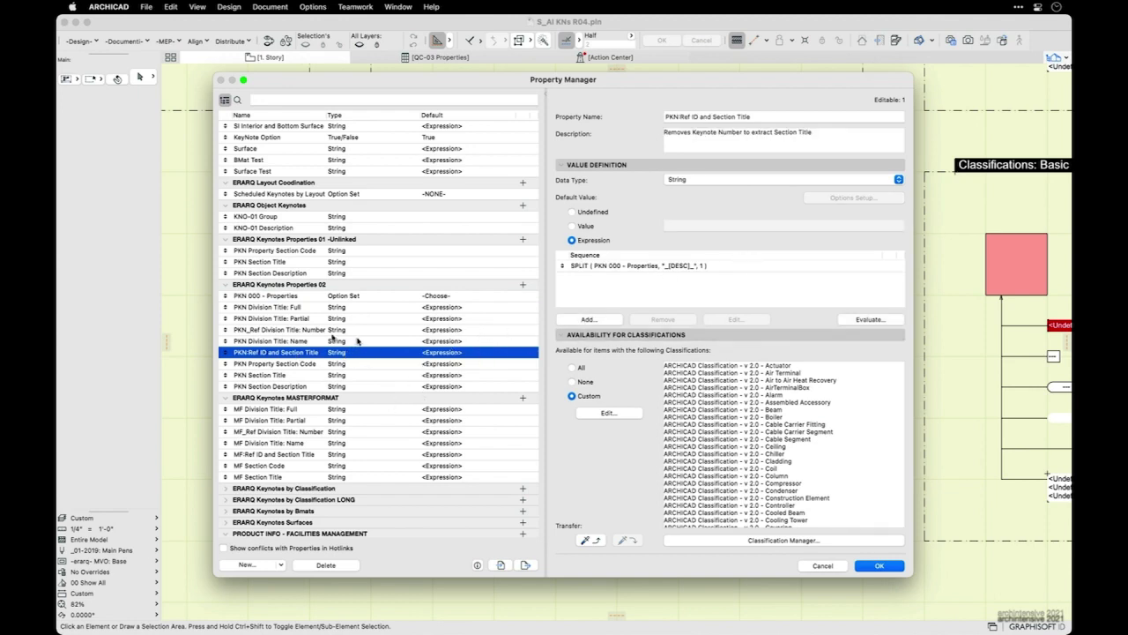
{"action": "left_click", "coordinate": [308, 330]}
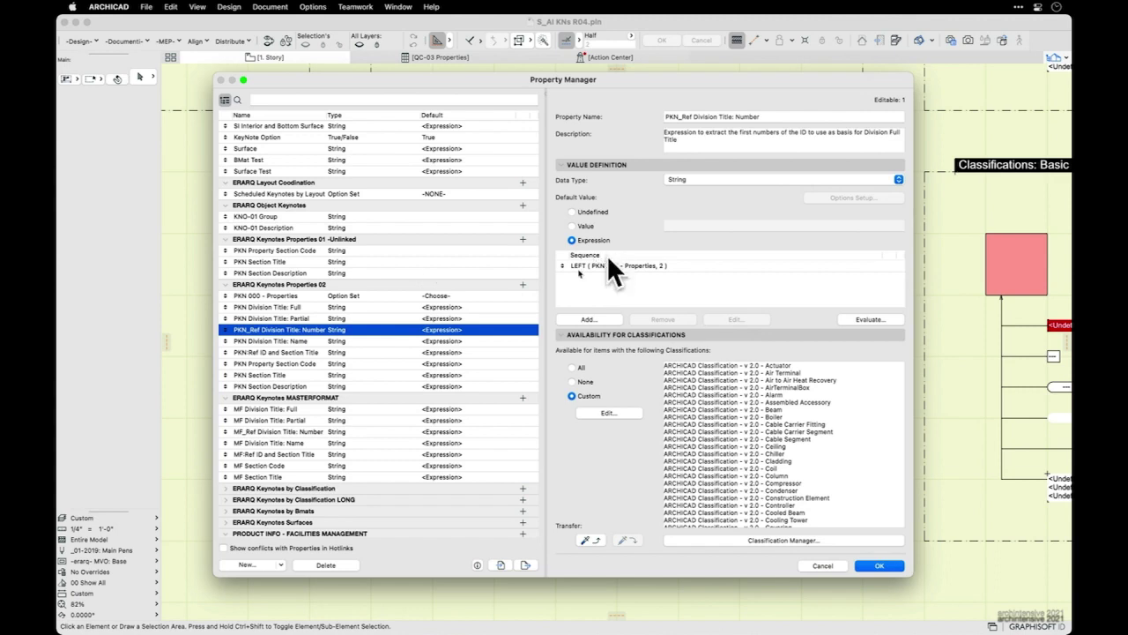
{"action": "left_click", "coordinate": [580, 267]}
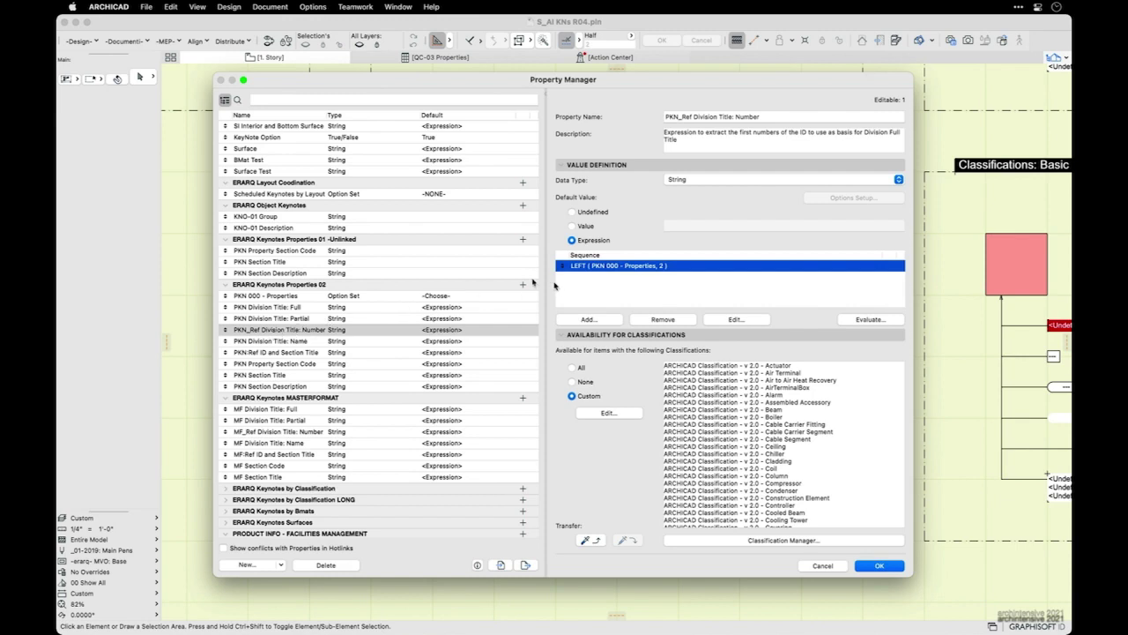
- Compare the PKN 000 - Properties options with the expressions of PKN_Ref Division Title: Number and PKN Division Title: Name
{"action": "left_click", "coordinate": [295, 298]}
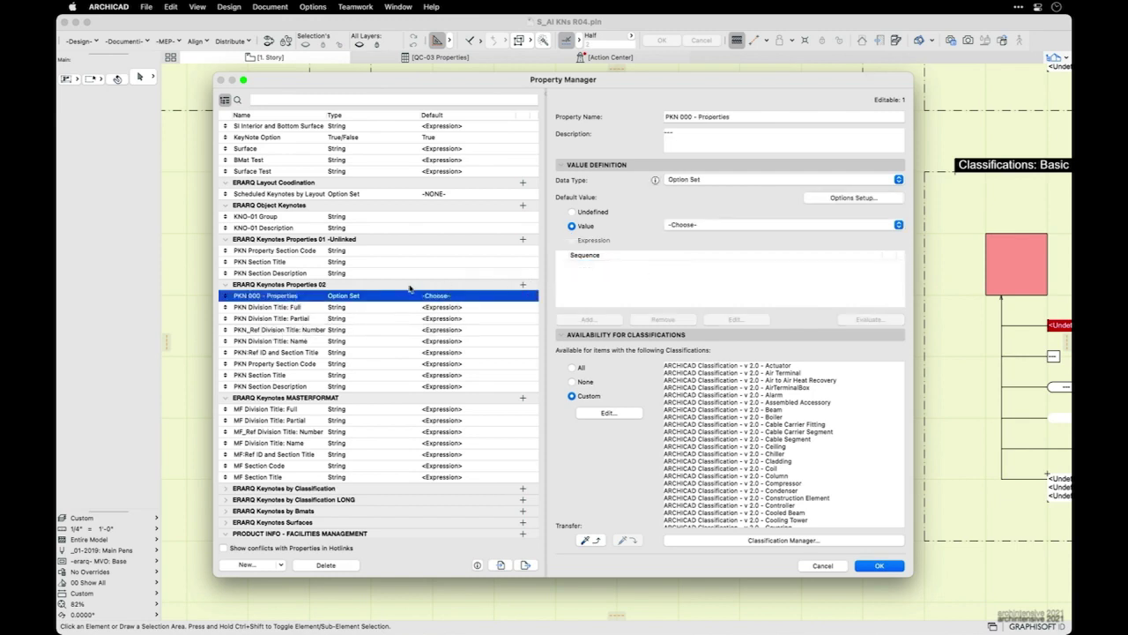
{"action": "left_click", "coordinate": [853, 197]}
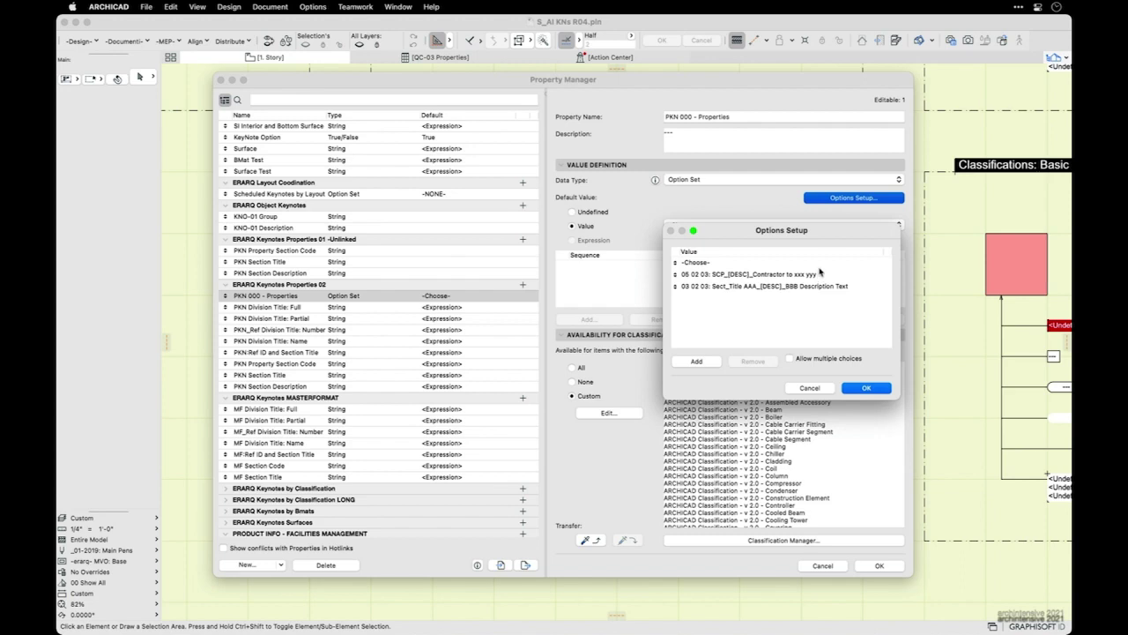
{"action": "left_click", "coordinate": [811, 389]}
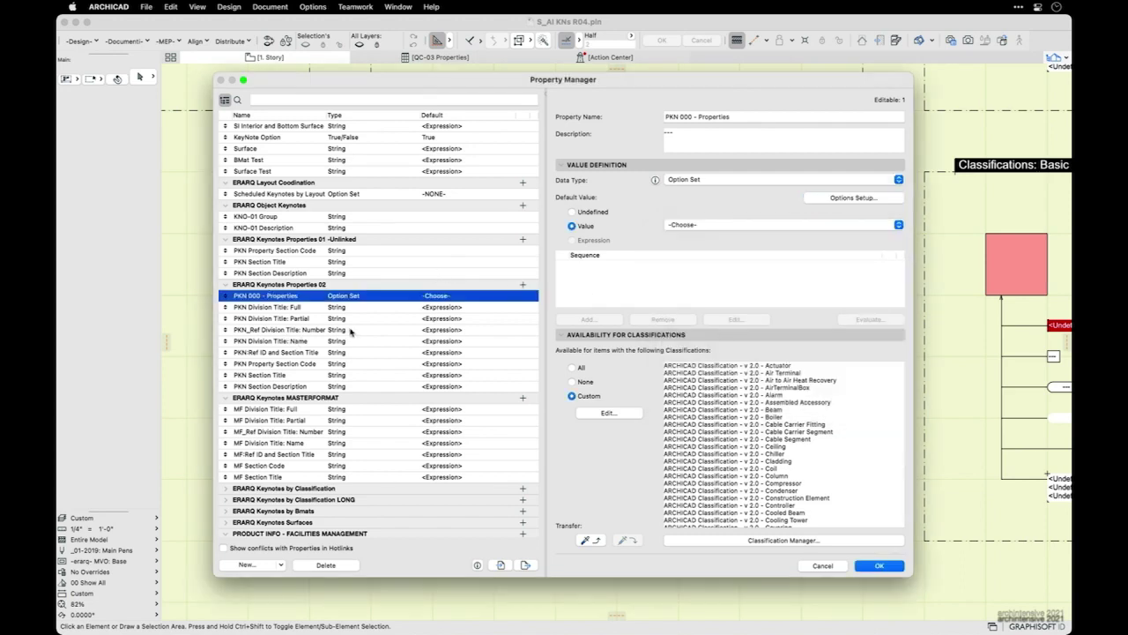
{"action": "left_click", "coordinate": [301, 332]}
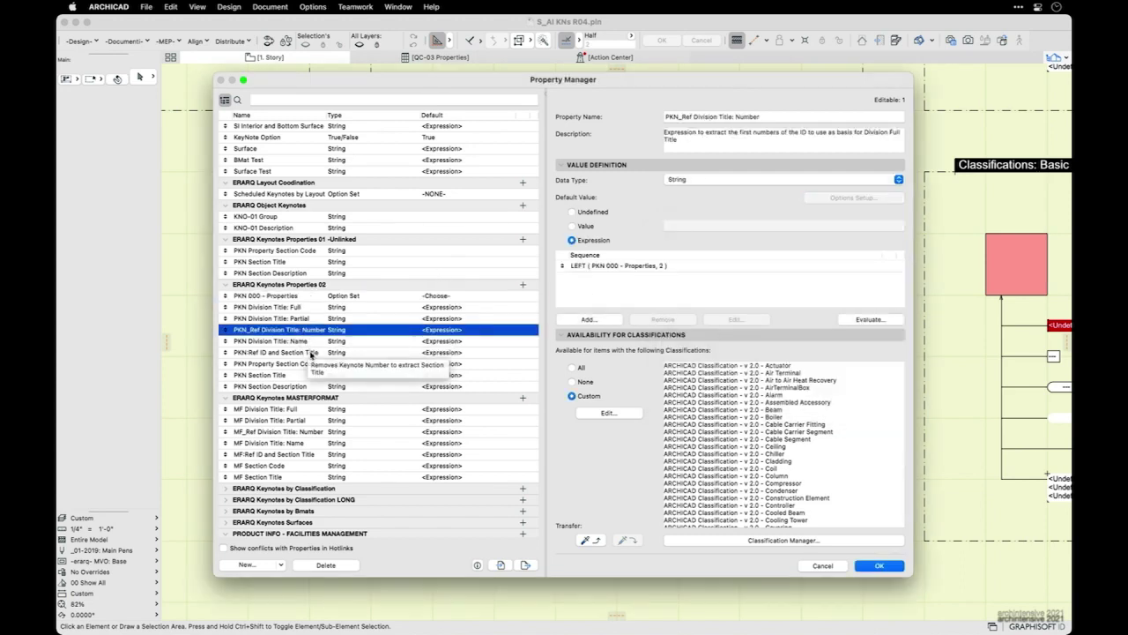
{"action": "left_click", "coordinate": [291, 341]}
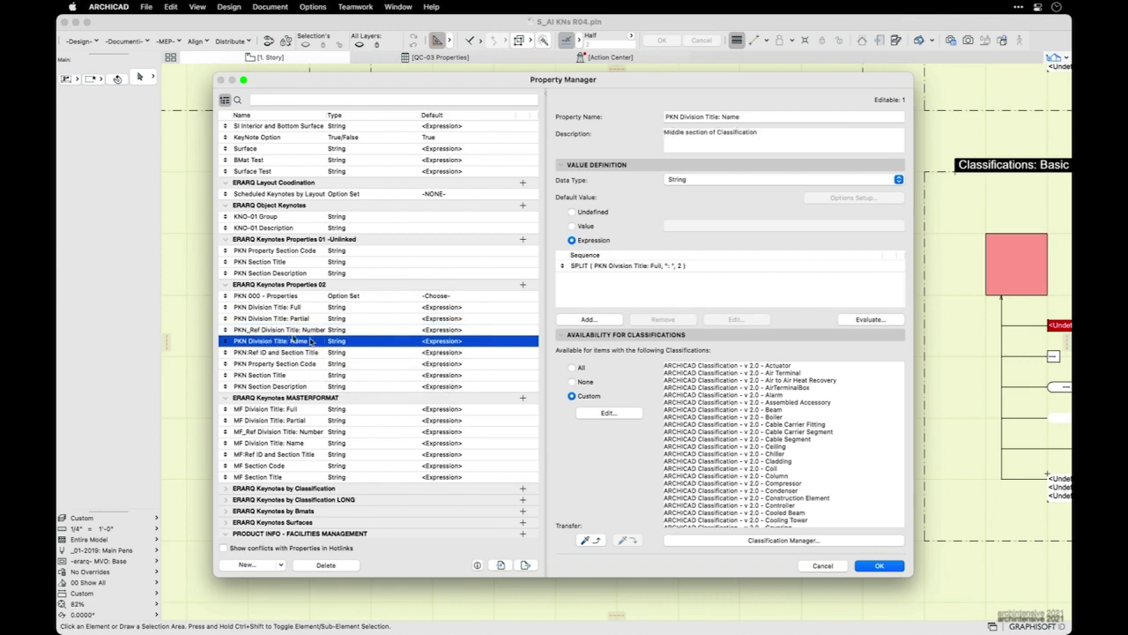
{"action": "left_click", "coordinate": [290, 330]}
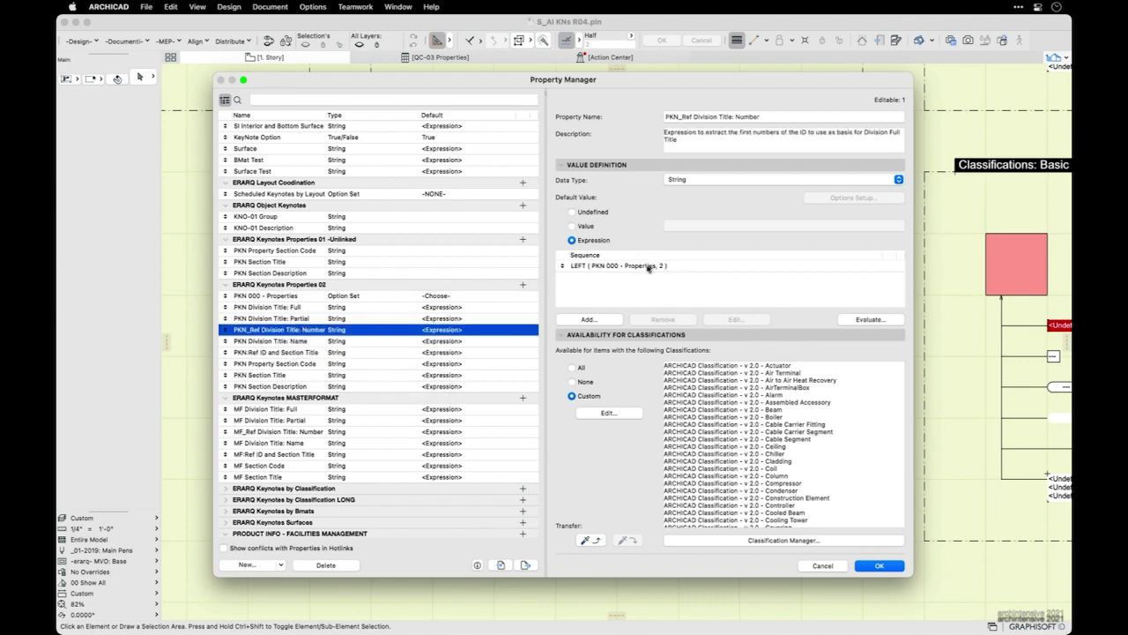
- Check the expressions of PKN Section Title and PKN Section Description, and switch to the drawing app with the handwritten SPLIT notes
{"action": "left_click", "coordinate": [289, 376]}
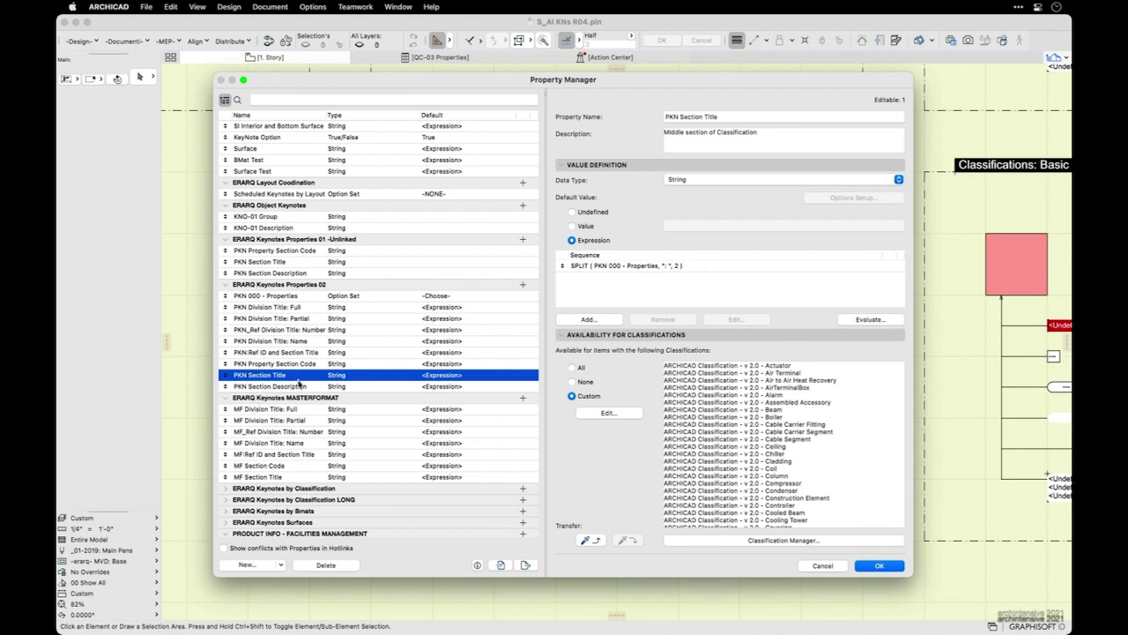
{"action": "left_click", "coordinate": [302, 386]}
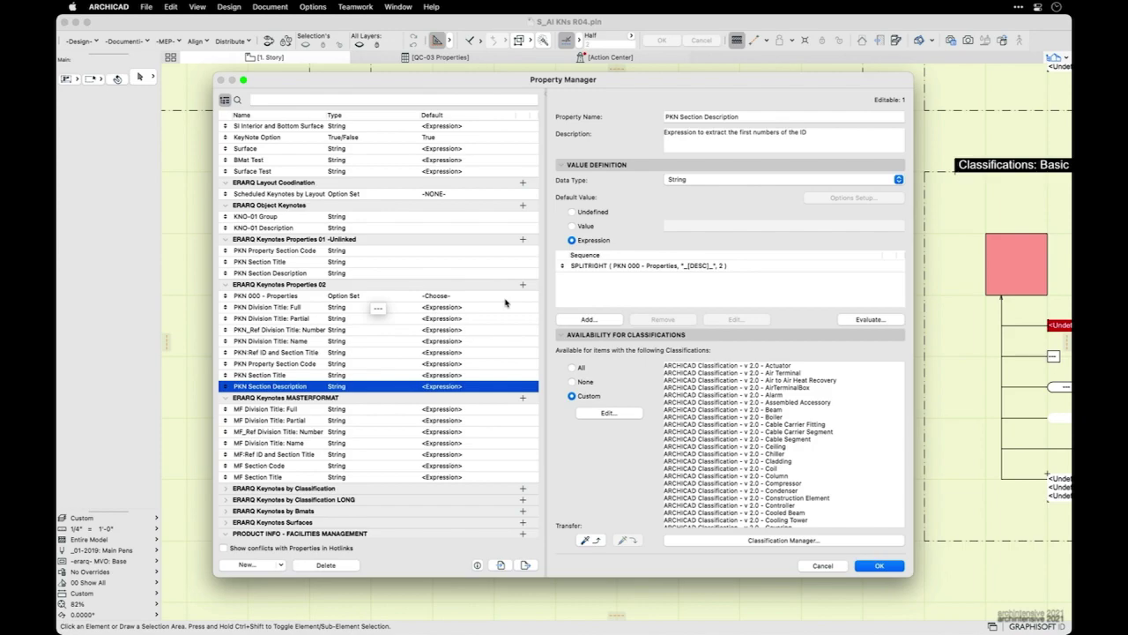
{"action": "key", "text": "super+Tab"}
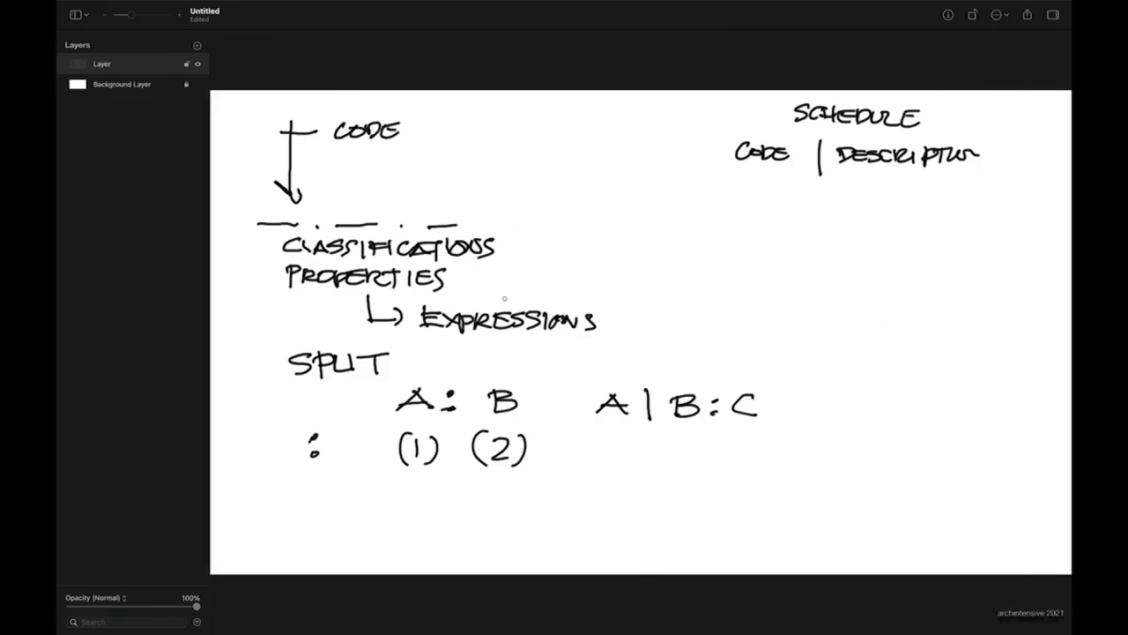
- Handwrite "SPLIT | A" beneath the existing split notes and underline "A | B:C"
{"action": "mouse_move", "coordinate": [282, 501]}
{"action": "left_mouse_down"}
{"action": "mouse_move", "coordinate": [257, 522]}
{"action": "mouse_move", "coordinate": [352, 511]}
{"action": "left_mouse_up"}
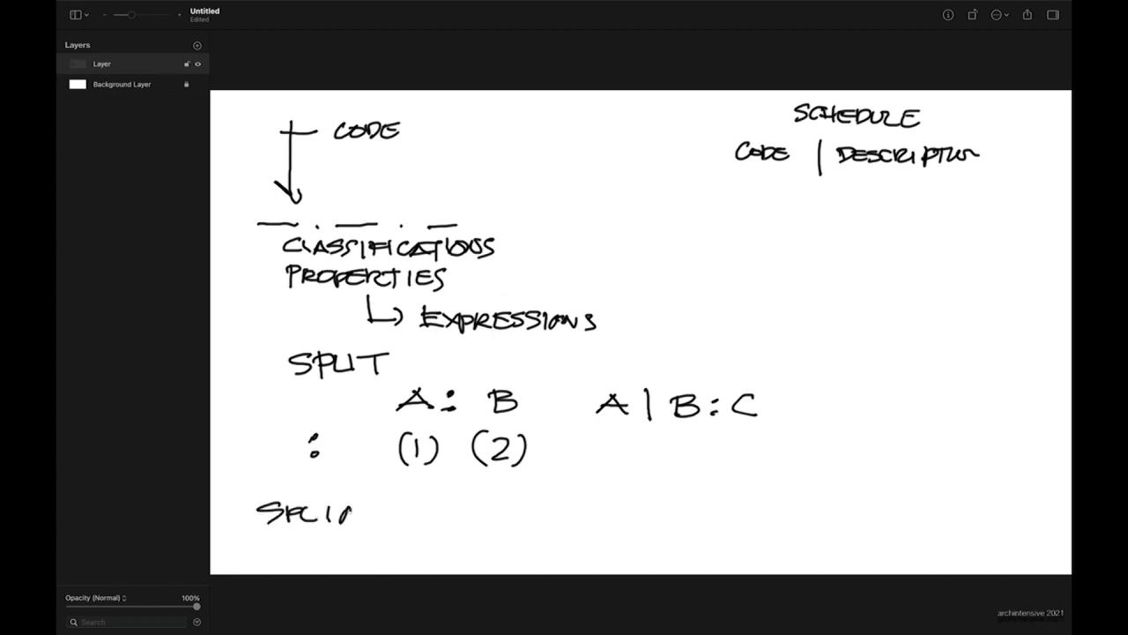
{"action": "left_click_drag", "start_coordinate": [594, 434], "coordinate": [750, 429]}
{"action": "left_click_drag", "start_coordinate": [338, 504], "coordinate": [368, 500]}
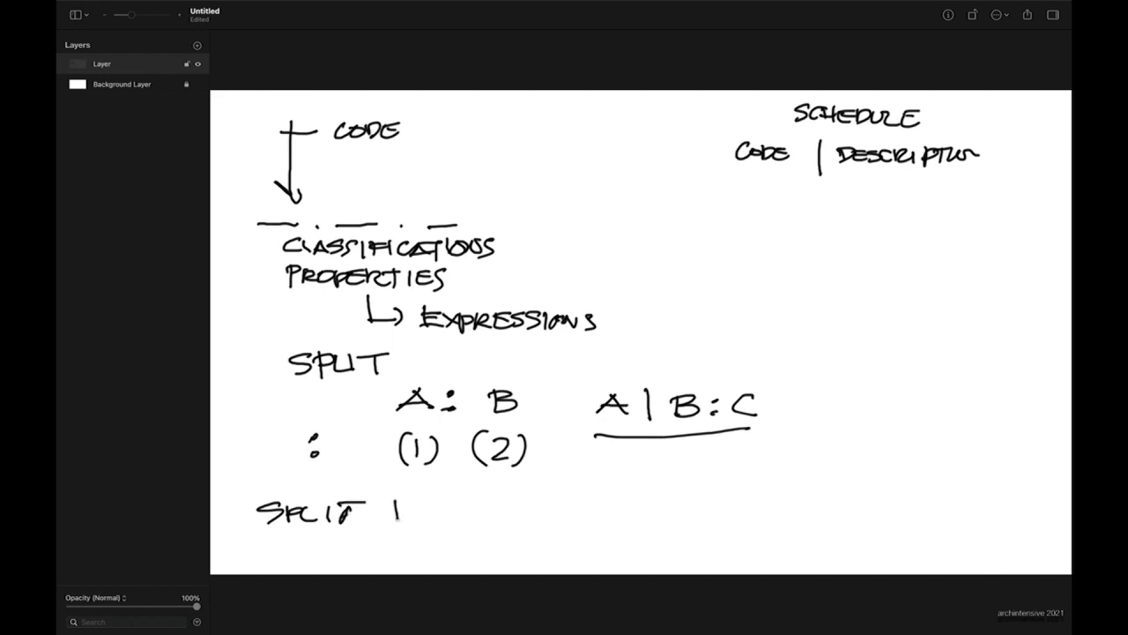
{"action": "left_click_drag", "start_coordinate": [433, 527], "coordinate": [464, 524]}
{"action": "left_click_drag", "start_coordinate": [432, 520], "coordinate": [445, 516]}
- Handwrite "SPLIT B:C" beside the "SPLIT | A" note, below the underlined "A | B:C"
{"action": "mouse_move", "coordinate": [558, 500]}
{"action": "left_mouse_down"}
{"action": "mouse_move", "coordinate": [540, 516]}
{"action": "mouse_move", "coordinate": [567, 520]}
{"action": "left_mouse_up"}
{"action": "mouse_move", "coordinate": [569, 499]}
{"action": "left_mouse_down"}
{"action": "mouse_move", "coordinate": [571, 511]}
{"action": "mouse_move", "coordinate": [618, 513]}
{"action": "left_mouse_up"}
{"action": "mouse_move", "coordinate": [602, 499]}
{"action": "left_mouse_down"}
{"action": "mouse_move", "coordinate": [624, 496]}
{"action": "mouse_move", "coordinate": [649, 515]}
{"action": "left_mouse_up"}
{"action": "mouse_move", "coordinate": [649, 494]}
{"action": "left_mouse_down"}
{"action": "mouse_move", "coordinate": [652, 515]}
{"action": "mouse_move", "coordinate": [685, 506]}
{"action": "left_mouse_up"}
{"action": "left_click_drag", "start_coordinate": [708, 495], "coordinate": [709, 504]}
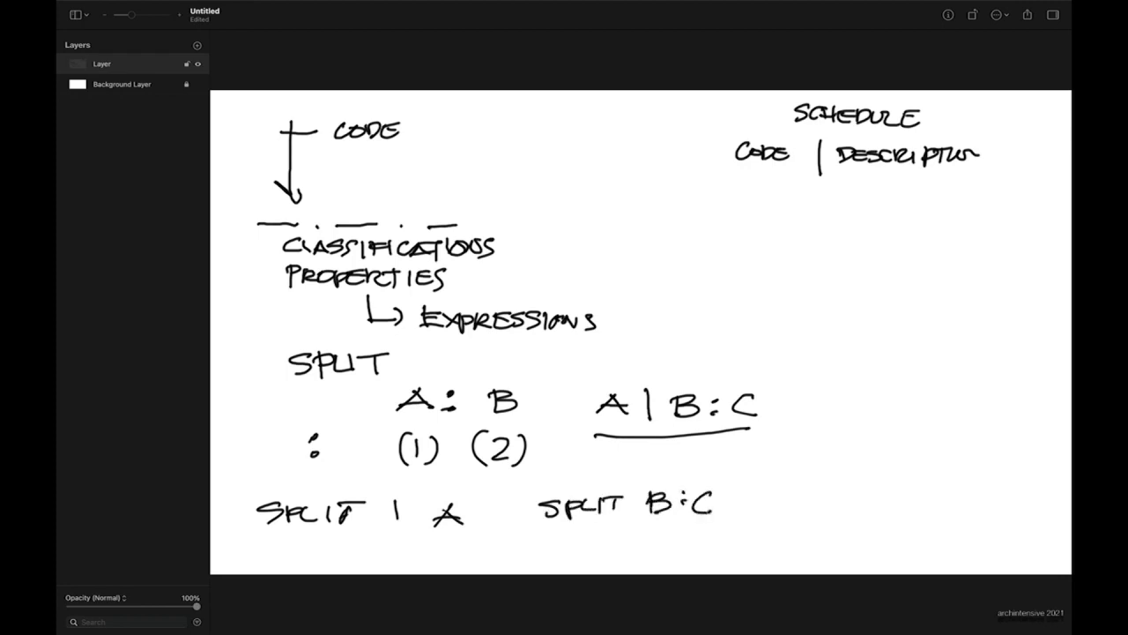
- Handwrite another "SPLIT" after "SPLIT B:C" and draw a curved arrow from it back to "B:C"
{"action": "mouse_move", "coordinate": [798, 488]}
{"action": "left_mouse_down"}
{"action": "mouse_move", "coordinate": [782, 495]}
{"action": "mouse_move", "coordinate": [792, 508]}
{"action": "left_mouse_up"}
{"action": "mouse_move", "coordinate": [813, 486]}
{"action": "left_mouse_down"}
{"action": "mouse_move", "coordinate": [814, 510]}
{"action": "mouse_move", "coordinate": [814, 499]}
{"action": "mouse_move", "coordinate": [851, 507]}
{"action": "left_mouse_up"}
{"action": "left_click_drag", "start_coordinate": [864, 485], "coordinate": [884, 484]}
{"action": "mouse_move", "coordinate": [790, 473]}
{"action": "left_mouse_down"}
{"action": "mouse_move", "coordinate": [676, 482]}
{"action": "mouse_move", "coordinate": [693, 485]}
{"action": "left_mouse_up"}
{"action": "left_click_drag", "start_coordinate": [874, 486], "coordinate": [877, 510]}
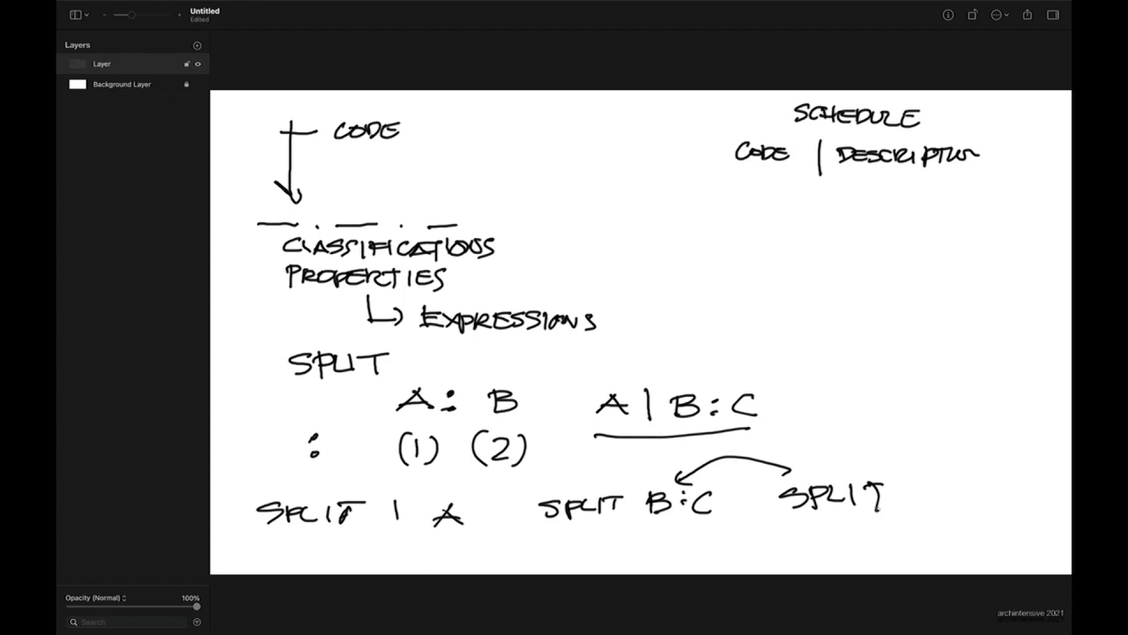
{"action": "left_click_drag", "start_coordinate": [922, 483], "coordinate": [934, 532]}
- Switch to ARCHICAD, widen the Name column of the property list and accept the Property Manager
{"action": "key", "text": "super+Tab"}
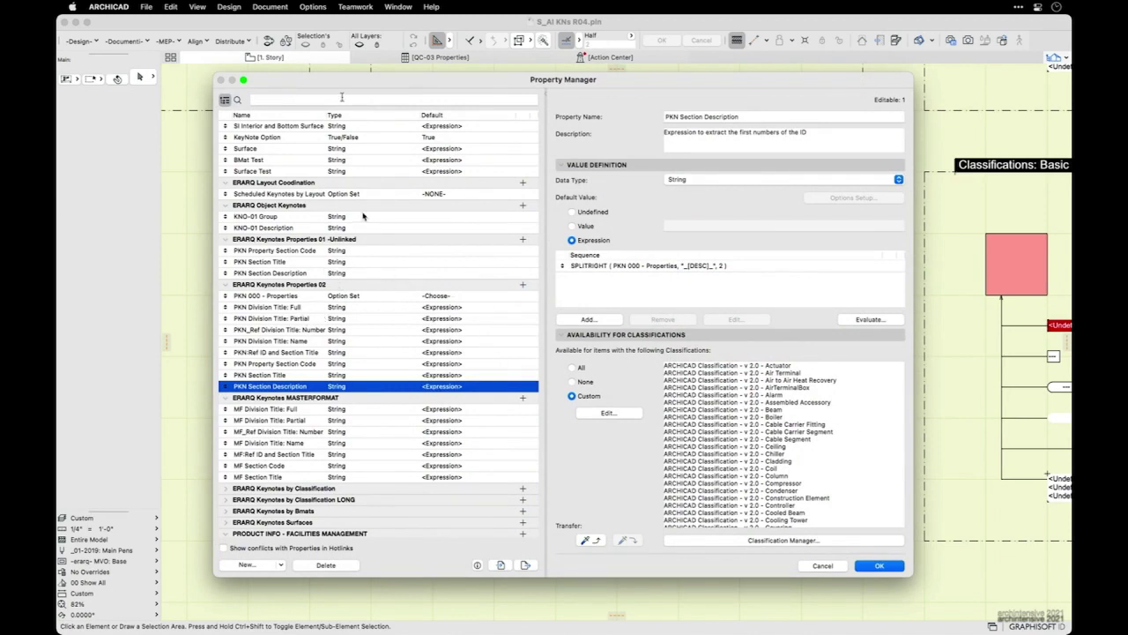
{"action": "left_click_drag", "start_coordinate": [325, 115], "coordinate": [350, 115]}
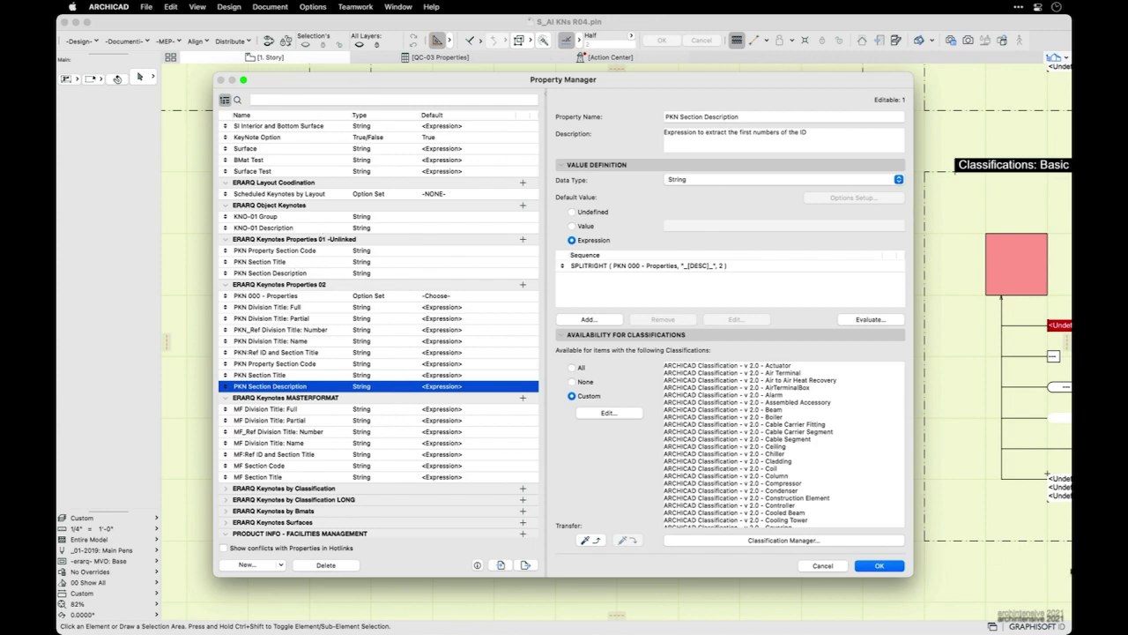
{"action": "left_click", "coordinate": [881, 566]}
- Set PKN 000 - Properties of the Properties: Auto cube to "05 02 03: SCP_[DESC]_Contractor to xxx yyy" and check its labels
{"action": "left_click", "coordinate": [494, 236]}
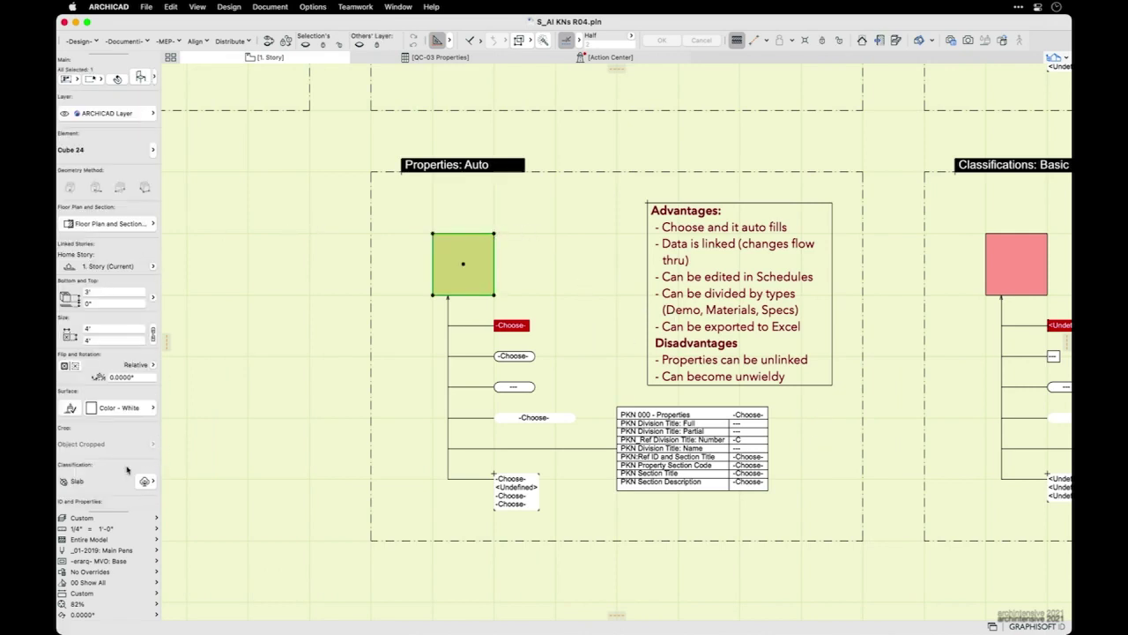
{"action": "scroll", "coordinate": [128, 424], "scroll_direction": "down", "scroll_amount": 1}
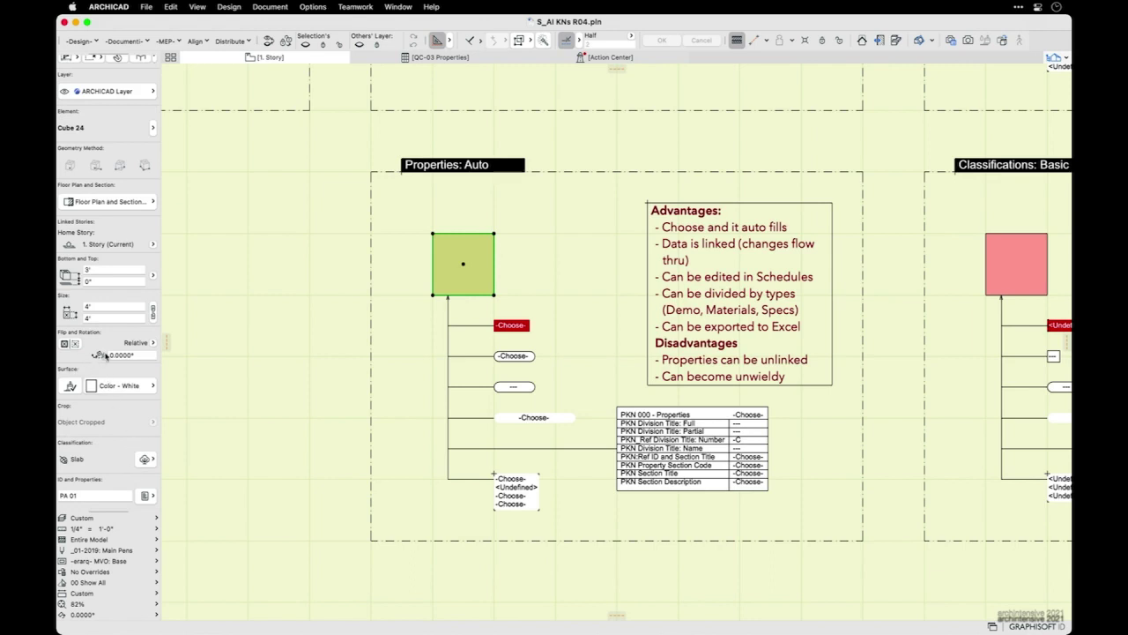
{"action": "key", "text": "super+t"}
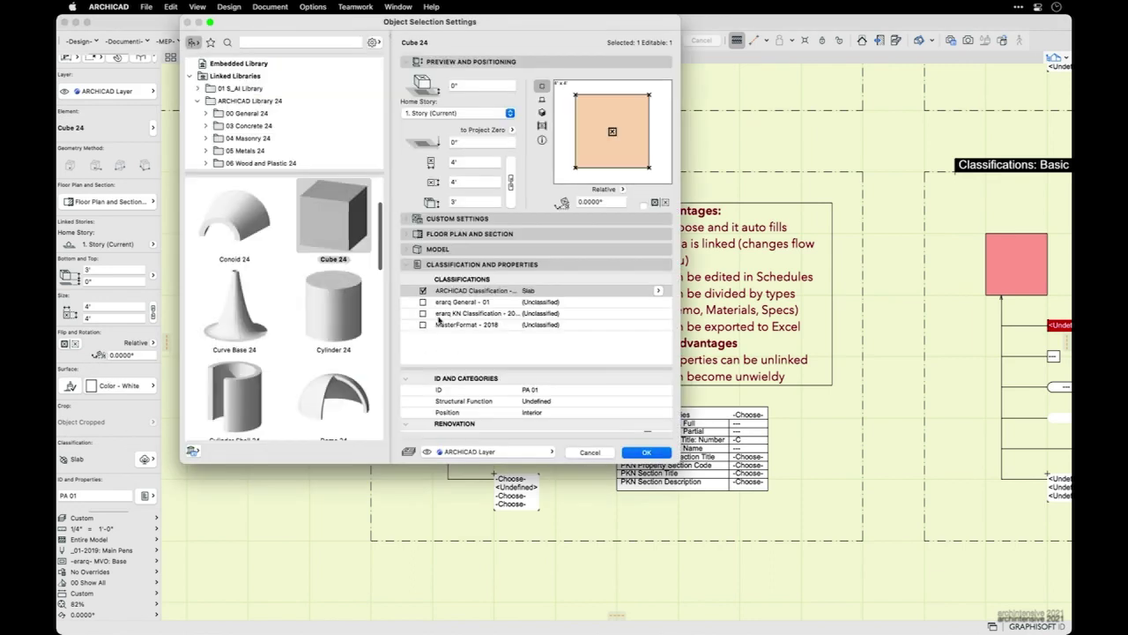
{"action": "scroll", "coordinate": [535, 409], "scroll_direction": "down", "scroll_amount": 5}
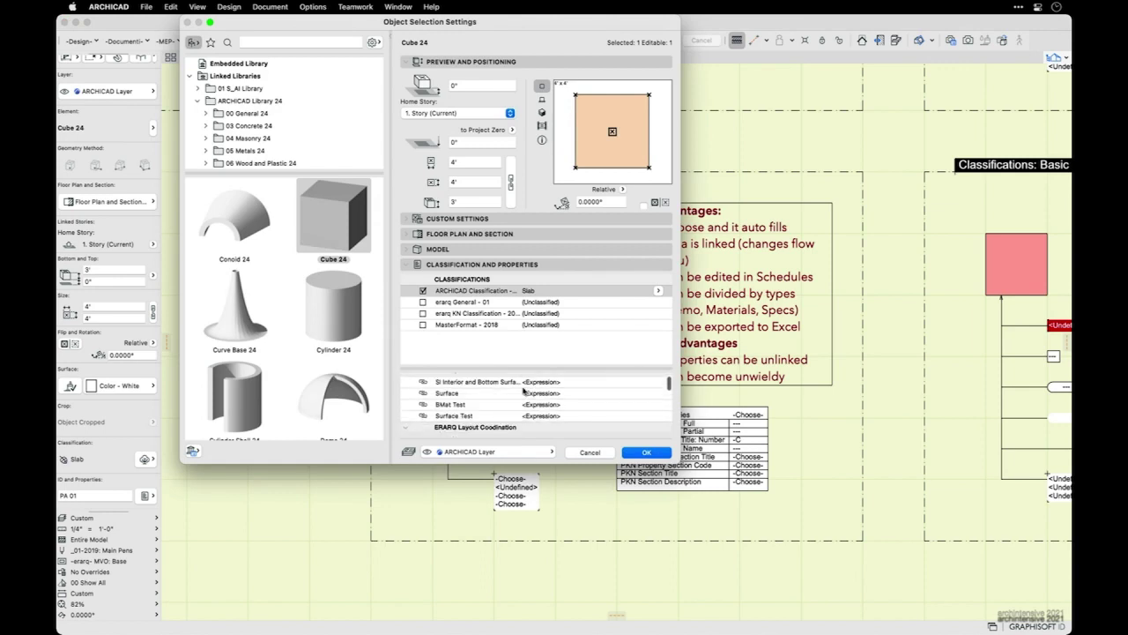
{"action": "scroll", "coordinate": [535, 409], "scroll_direction": "down", "scroll_amount": 6}
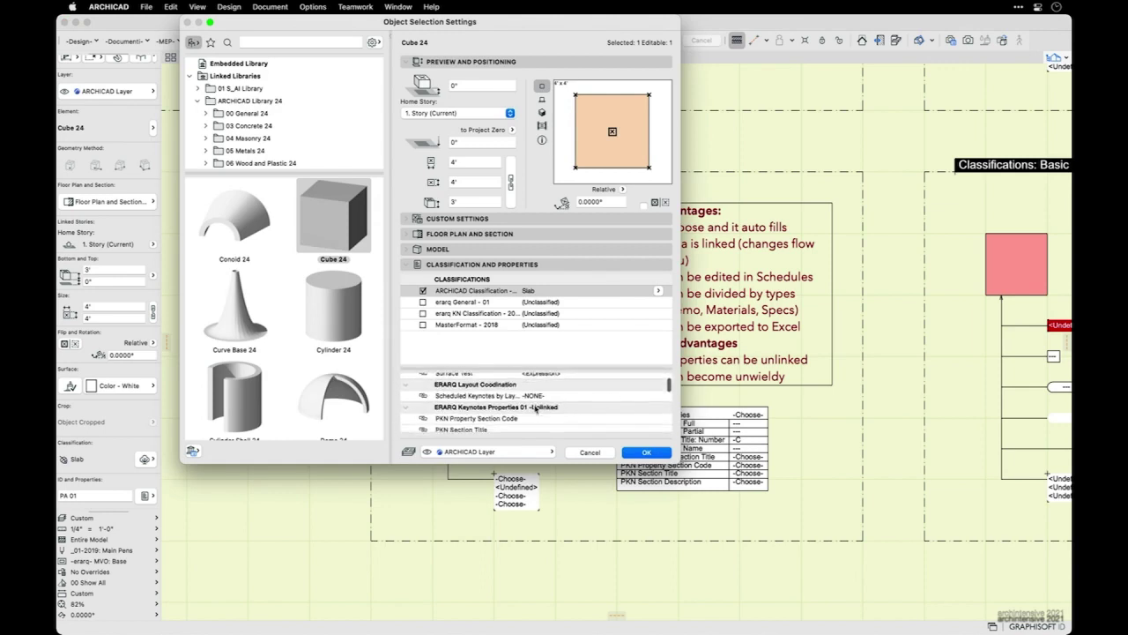
{"action": "scroll", "coordinate": [535, 409], "scroll_direction": "down", "scroll_amount": 2}
{"action": "left_click", "coordinate": [535, 407]}
{"action": "left_click", "coordinate": [657, 407]}
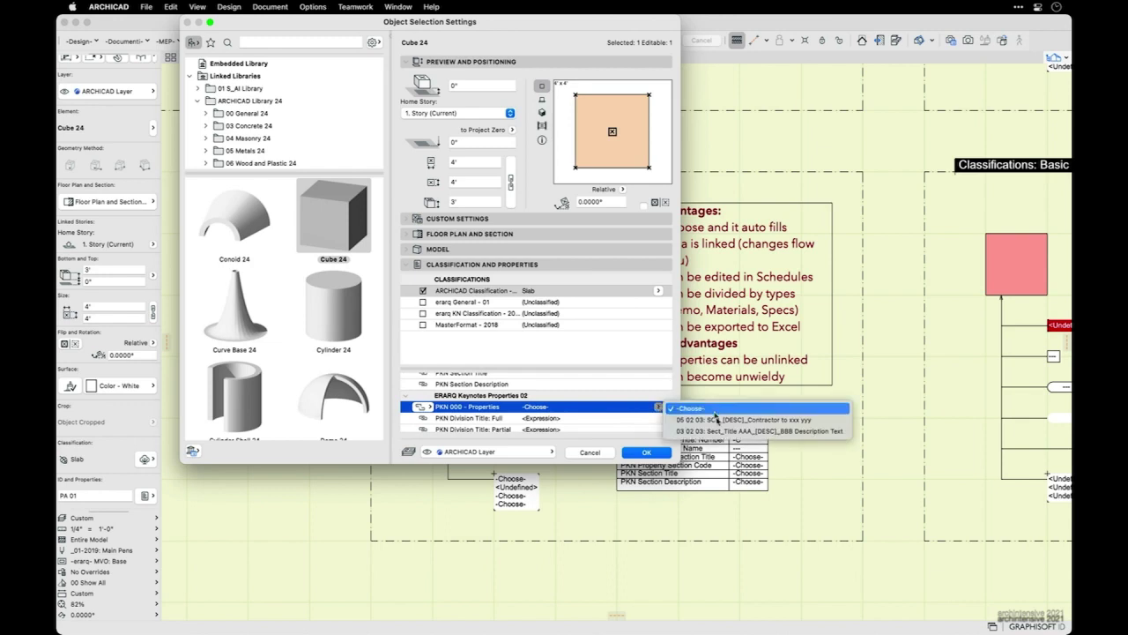
{"action": "left_click", "coordinate": [719, 419]}
{"action": "left_click", "coordinate": [646, 452]}
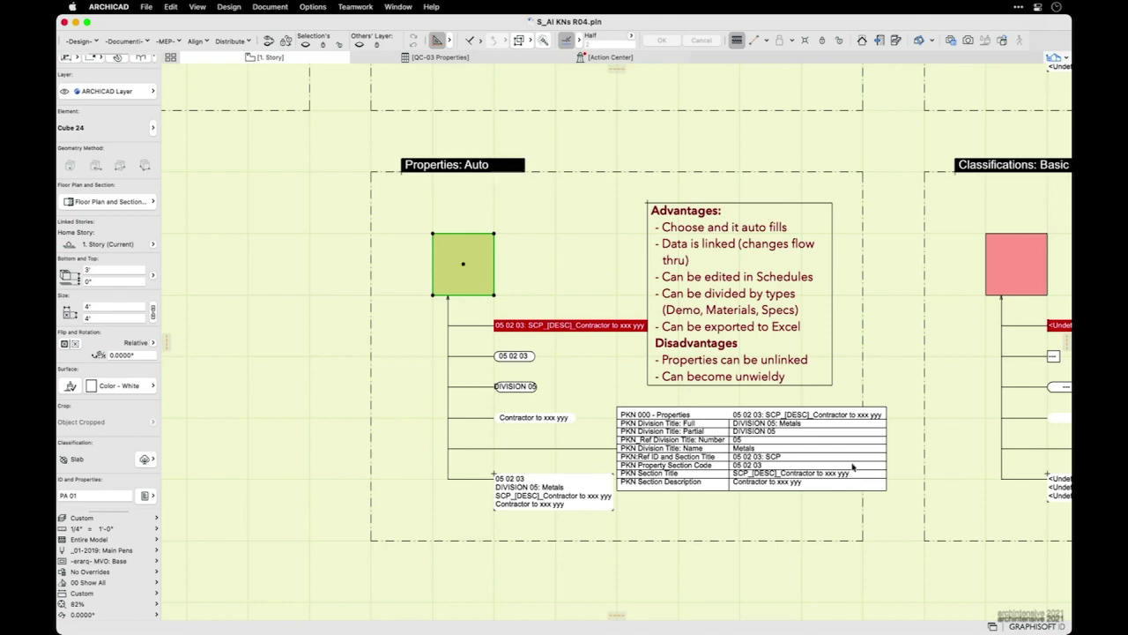
{"action": "scroll", "coordinate": [632, 411], "scroll_direction": "up", "scroll_amount": 5}
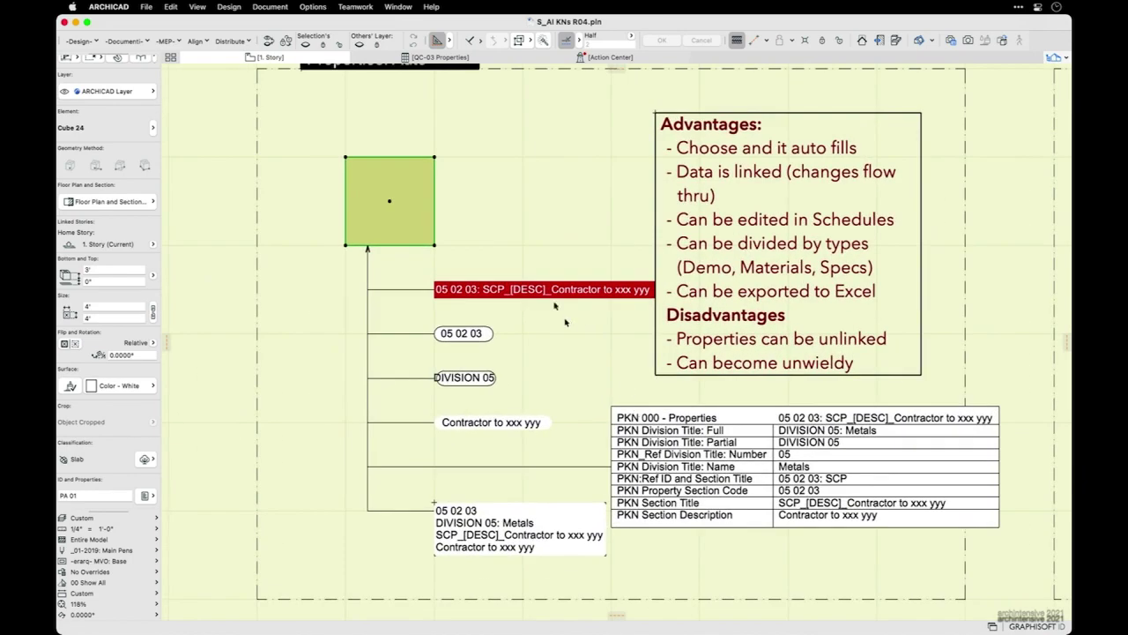
{"action": "scroll", "coordinate": [451, 276], "scroll_direction": "down", "scroll_amount": 8}
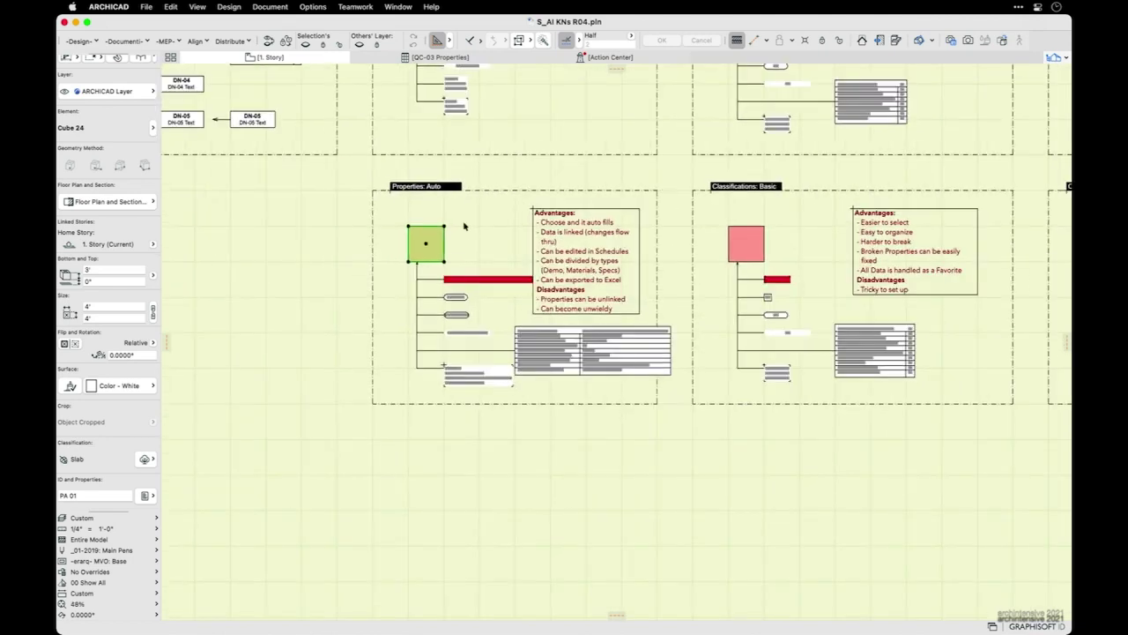
- Copy the Properties: Auto cube with all its keynote labels to the empty area below the framed examples
{"action": "left_click", "coordinate": [465, 232]}
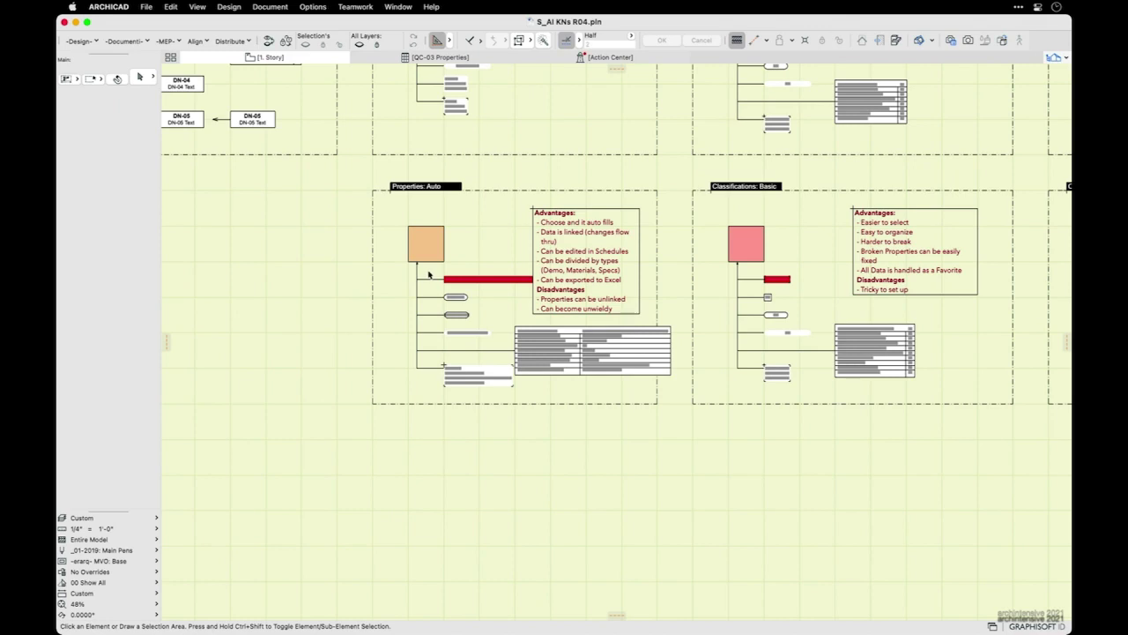
{"action": "left_click", "coordinate": [403, 383]}
{"action": "key", "text": "super+d"}
{"action": "key", "text": "alt"}
{"action": "left_click", "coordinate": [444, 280]}
{"action": "scroll", "coordinate": [388, 363], "scroll_direction": "down", "scroll_amount": 5}
{"action": "middle_click_drag", "start_coordinate": [425, 347], "coordinate": [570, 292]}
{"action": "left_click", "coordinate": [385, 405]}
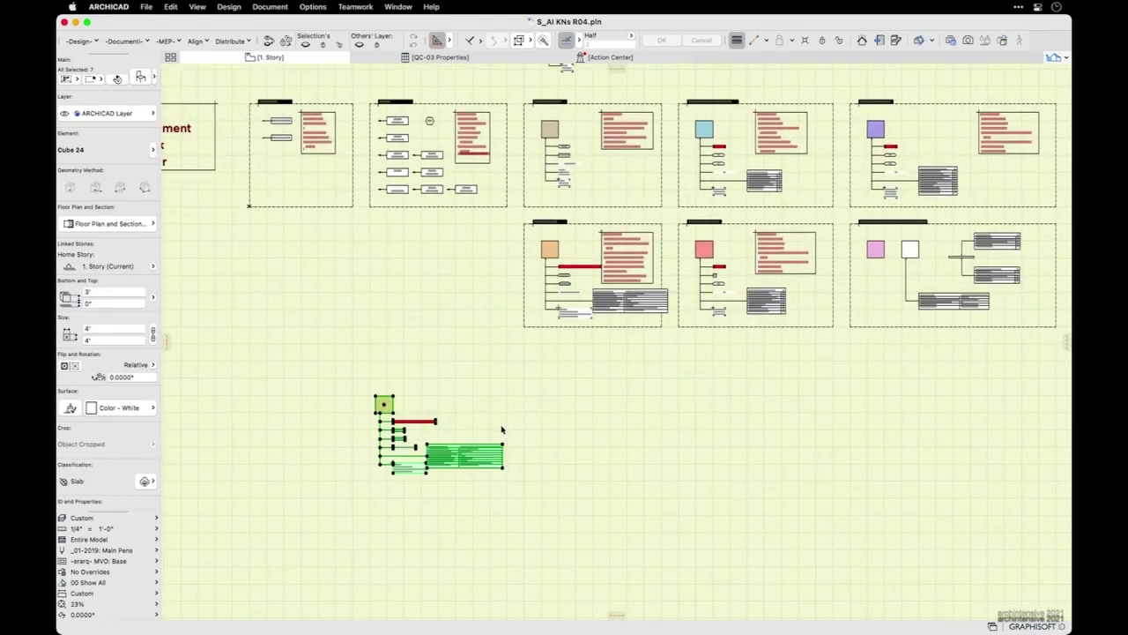
- Place two more copies of the copied cube and labels, one beside it and one below, and clear the selection
{"action": "left_click", "coordinate": [495, 403]}
{"action": "left_click_drag", "start_coordinate": [456, 384], "coordinate": [345, 510]}
{"action": "key", "text": "super+d"}
{"action": "left_click", "coordinate": [341, 506]}
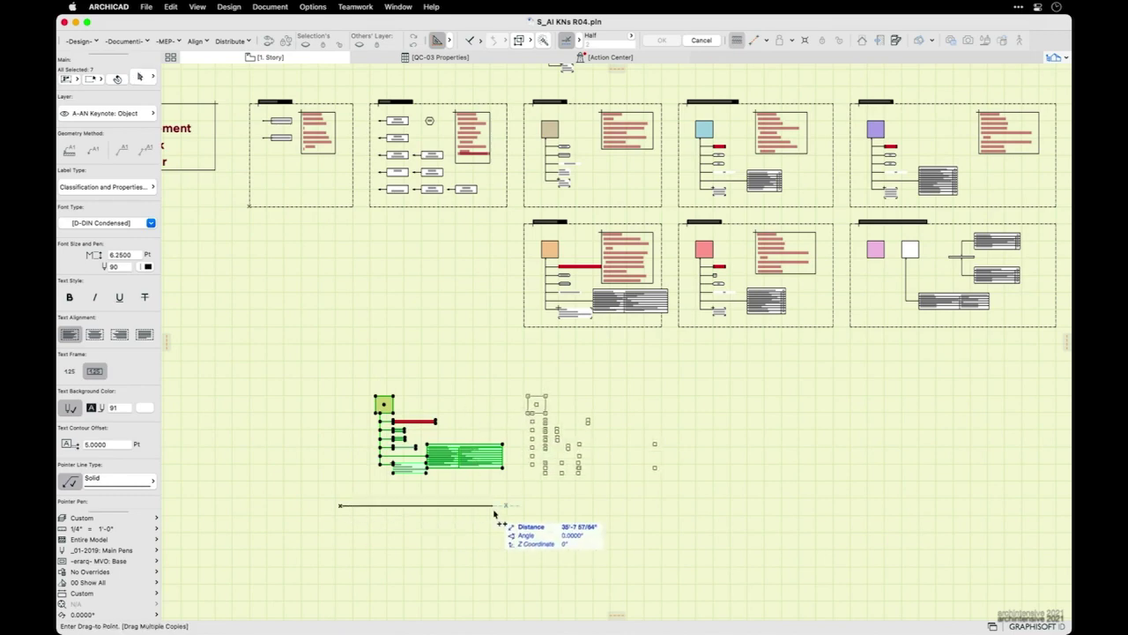
{"action": "left_click", "coordinate": [495, 509]}
{"action": "middle_click_drag", "start_coordinate": [488, 557], "coordinate": [517, 491]}
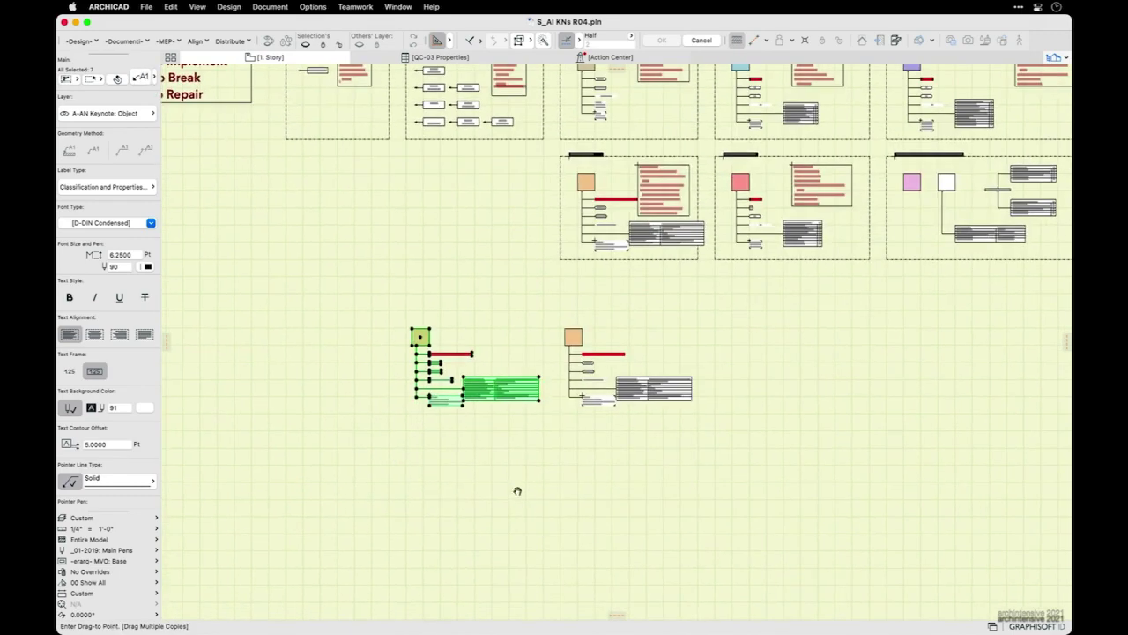
{"action": "left_click", "coordinate": [430, 534]}
{"action": "key", "text": "Escape"}
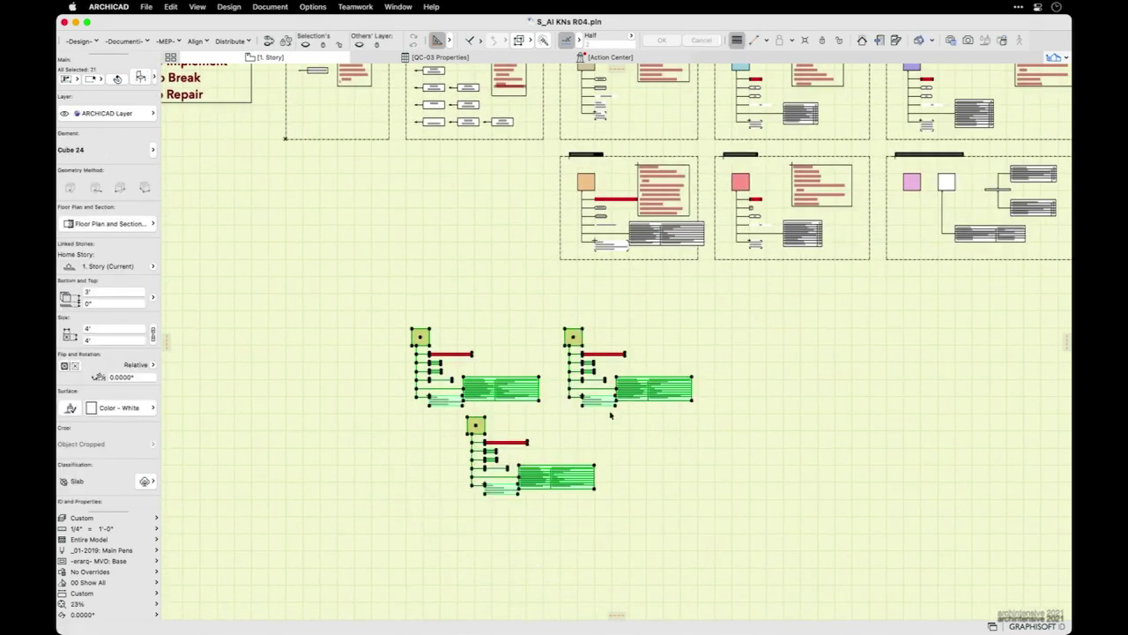
{"action": "left_click", "coordinate": [679, 348]}
- Change the "05 02 03" option of PKN 000 - Properties to "05 02 03: SCP_[DESC]_FIX MIstake" and apply it to the project
{"action": "scroll", "coordinate": [544, 333], "scroll_direction": "up", "scroll_amount": 5}
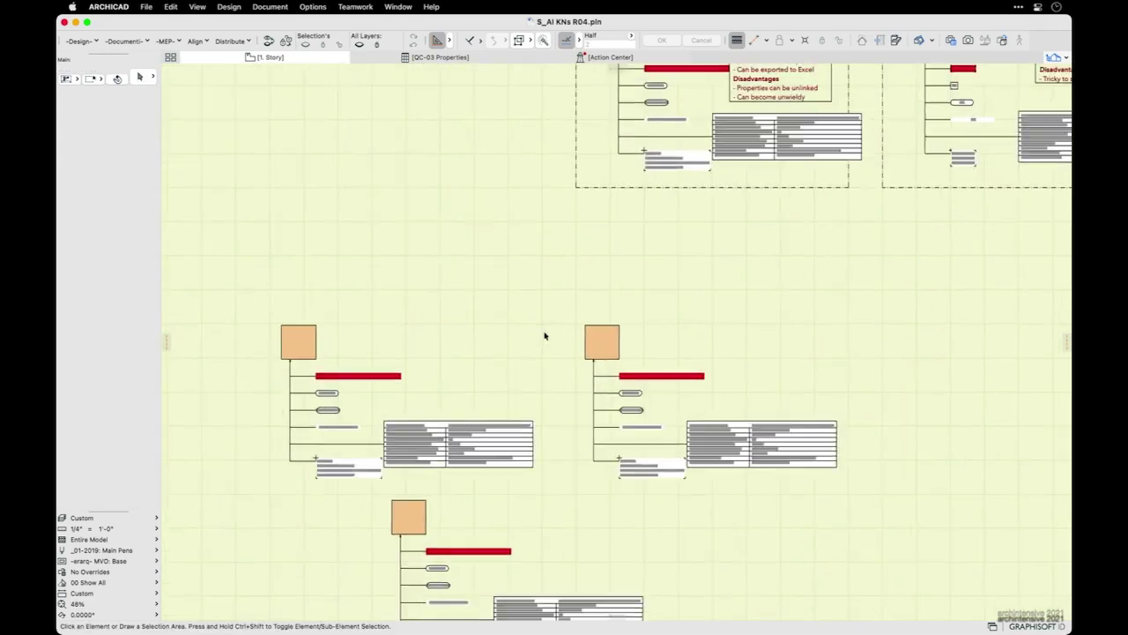
{"action": "middle_click_drag", "start_coordinate": [300, 351], "coordinate": [380, 330]}
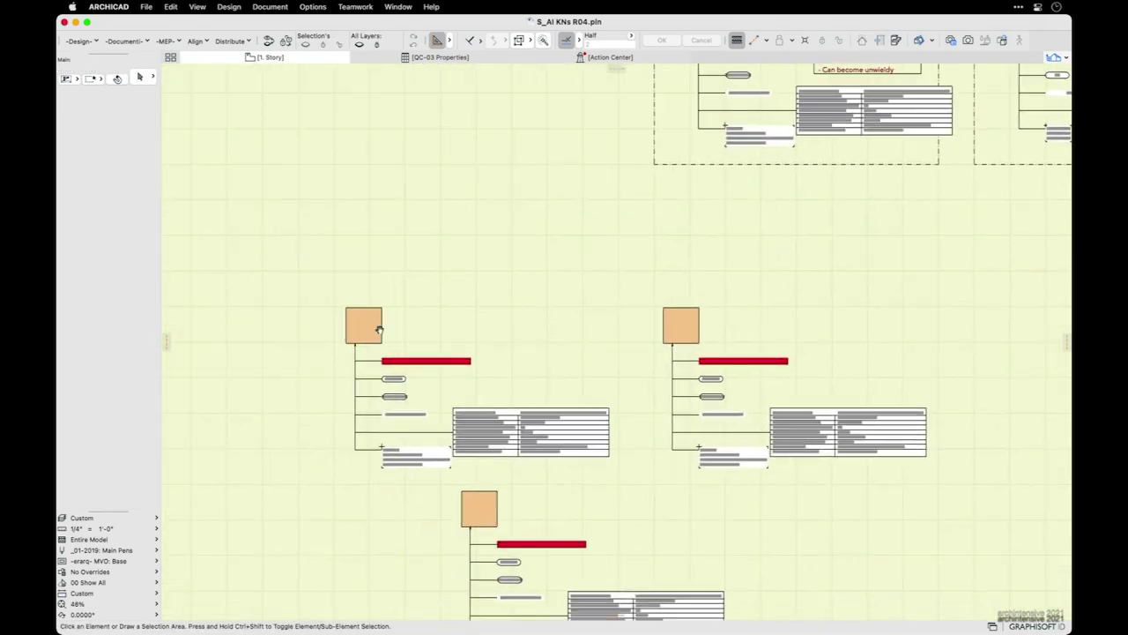
{"action": "scroll", "coordinate": [697, 328], "scroll_direction": "up", "scroll_amount": 5}
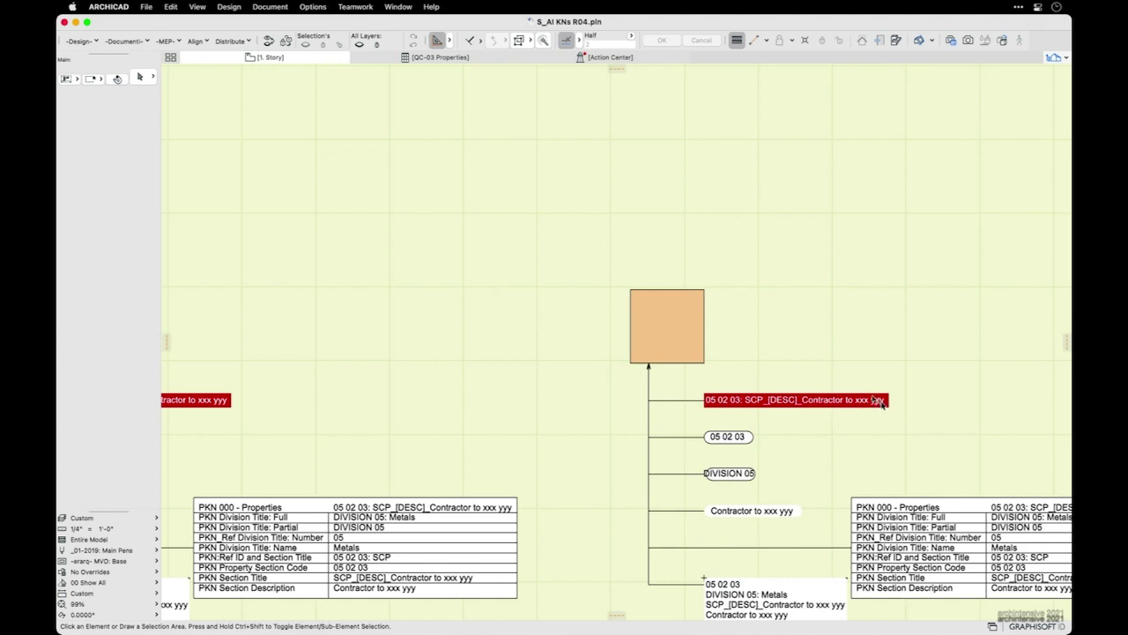
{"action": "left_click", "coordinate": [312, 7]}
{"action": "left_click", "coordinate": [345, 36]}
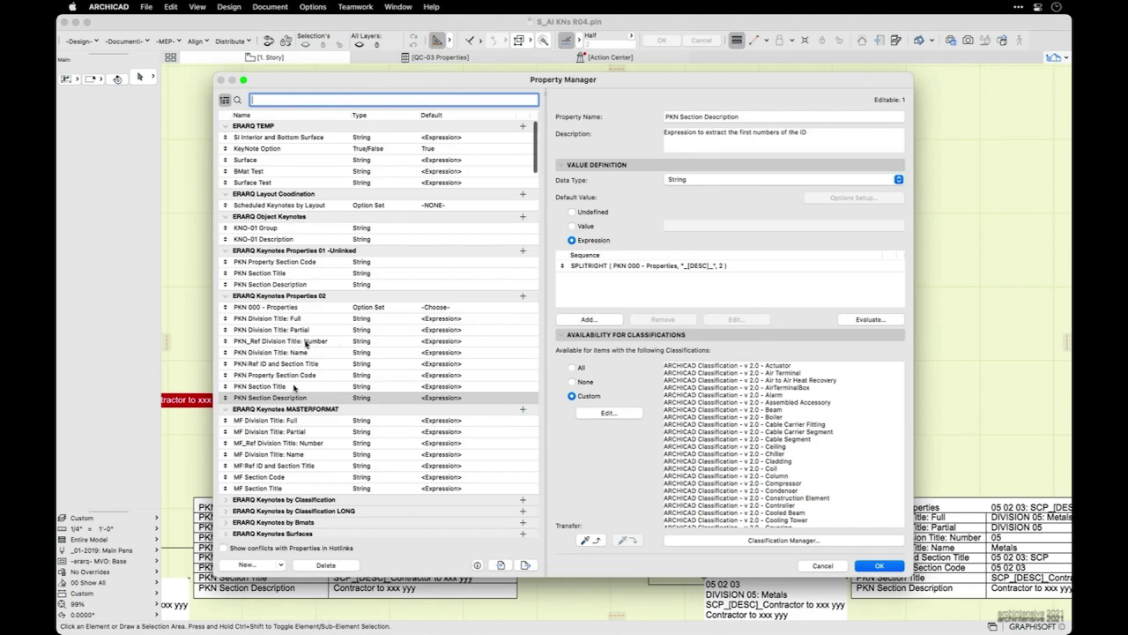
{"action": "left_click", "coordinate": [290, 308]}
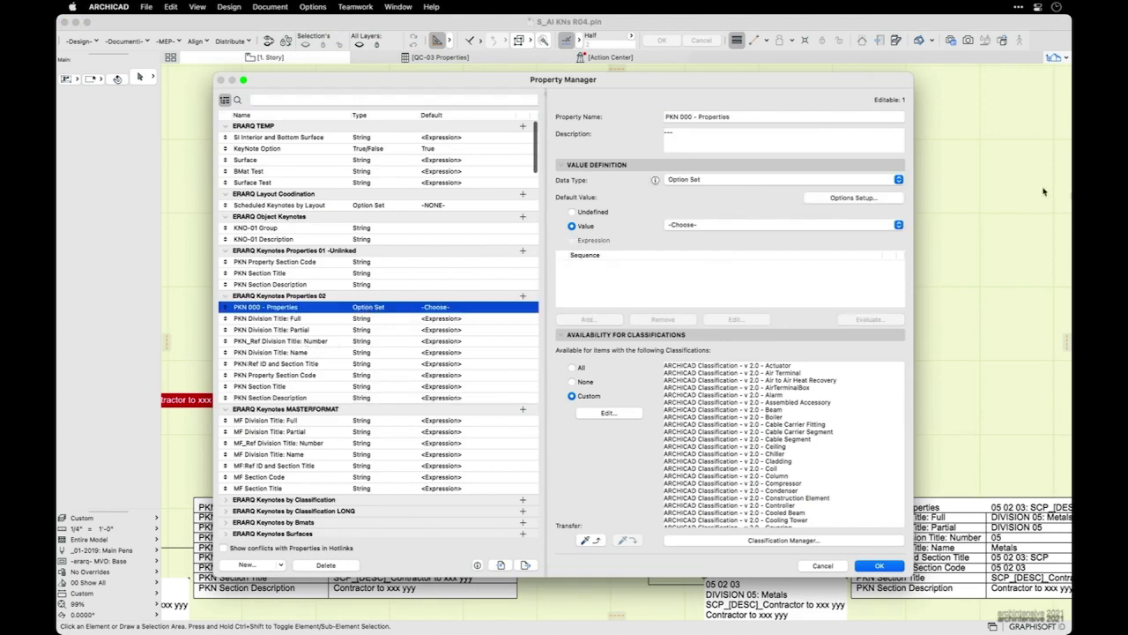
{"action": "left_click", "coordinate": [855, 197]}
{"action": "double_click", "coordinate": [760, 275]}
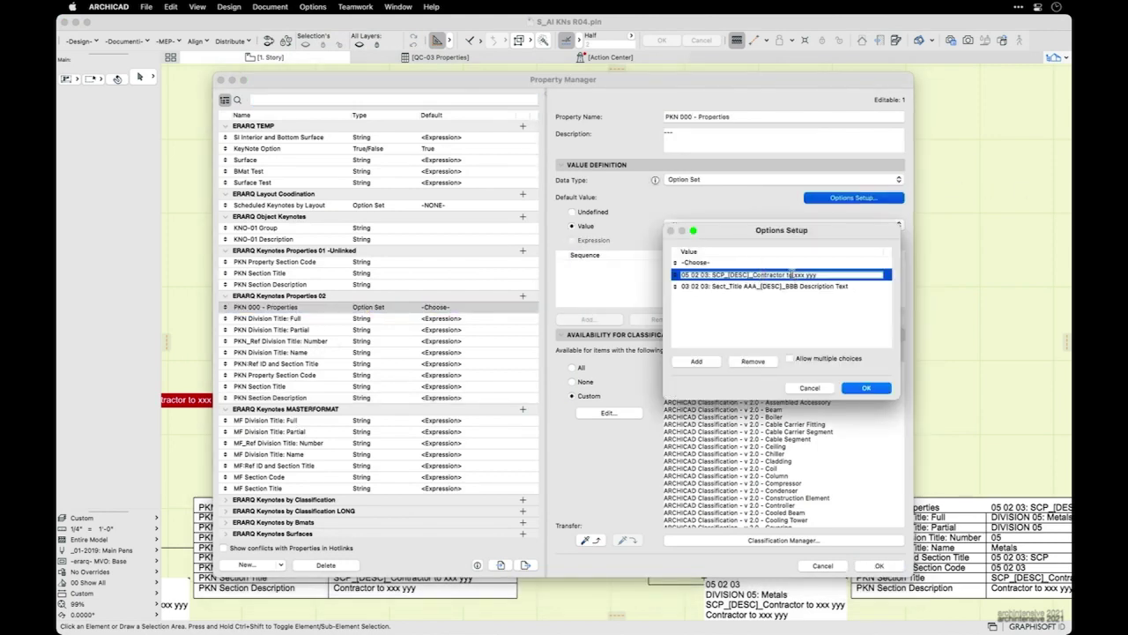
{"action": "left_click_drag", "start_coordinate": [826, 275], "coordinate": [754, 275]}
{"action": "type", "text": "FIX Mistake"}
{"action": "key", "text": "Return"}
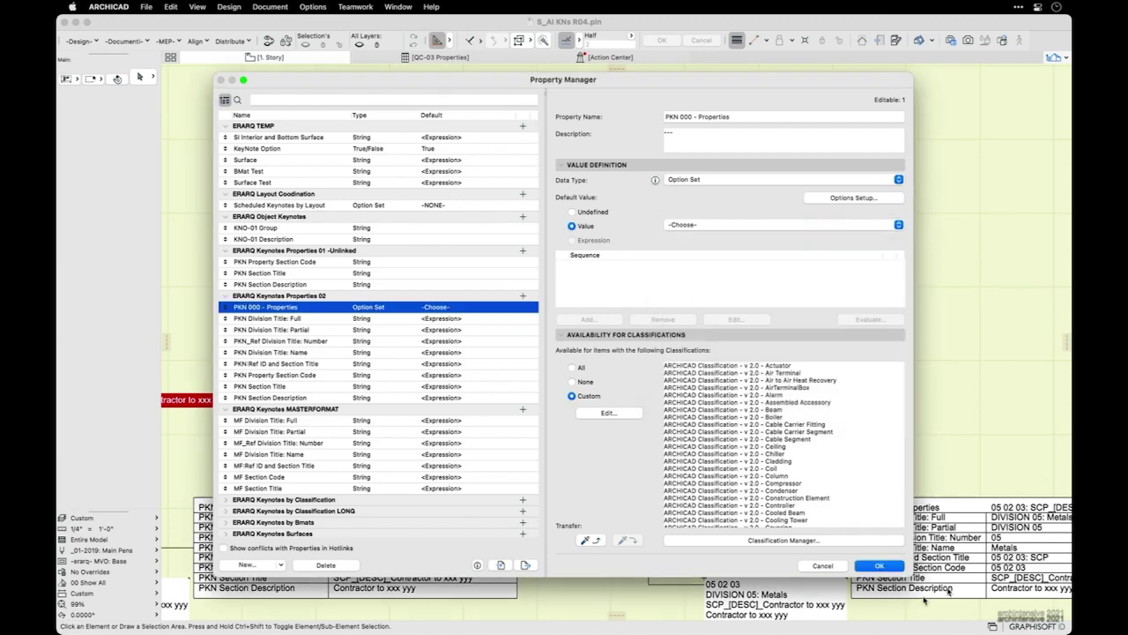
{"action": "left_click", "coordinate": [879, 566]}
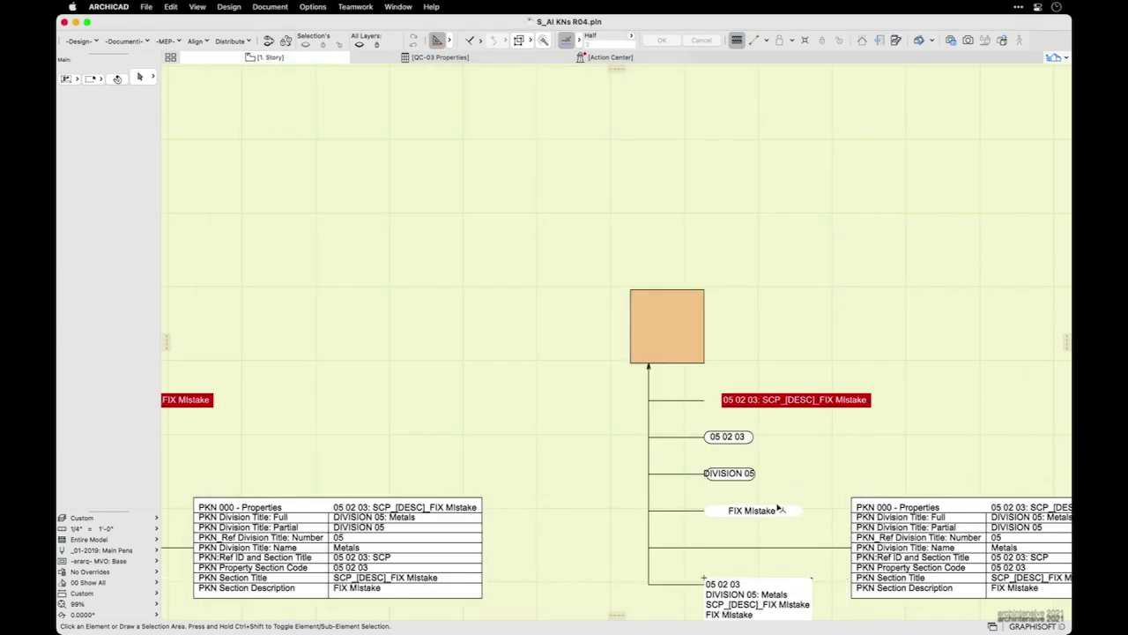
- Examine the keynote labels and property tables of the original cube and its three copies for the edited description
{"action": "scroll", "coordinate": [688, 493], "scroll_direction": "down", "scroll_amount": 3}
{"action": "scroll", "coordinate": [688, 493], "scroll_direction": "left", "scroll_amount": 3}
{"action": "scroll", "coordinate": [867, 450], "scroll_direction": "down", "scroll_amount": 5}
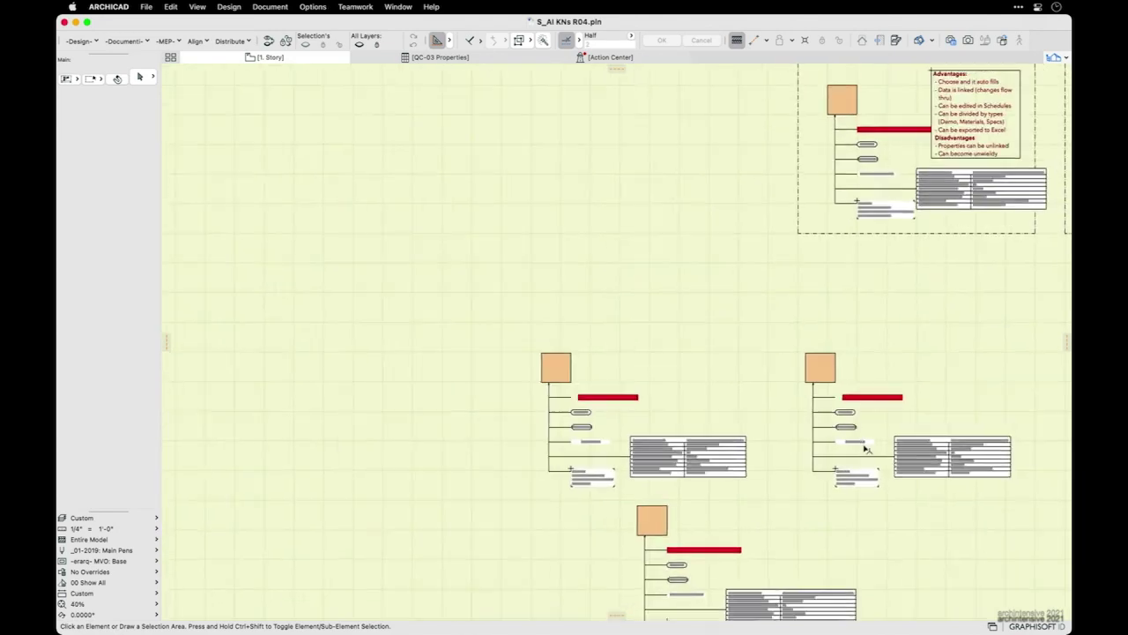
{"action": "scroll", "coordinate": [866, 450], "scroll_direction": "down", "scroll_amount": 2}
{"action": "scroll", "coordinate": [907, 305], "scroll_direction": "up", "scroll_amount": 5}
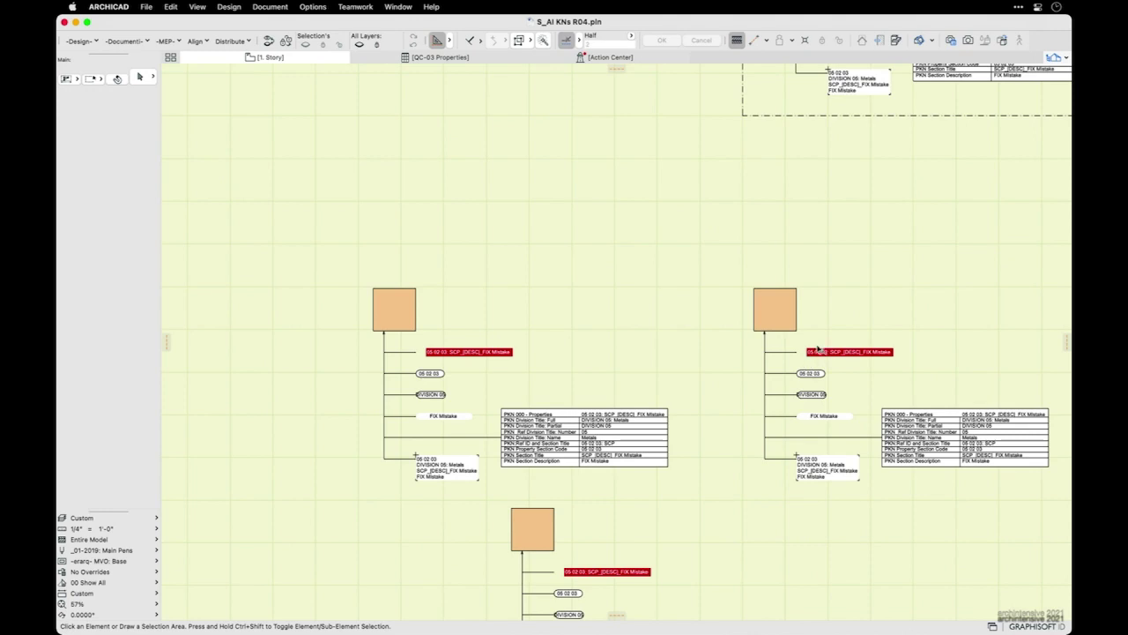
{"action": "left_click", "coordinate": [783, 314]}
{"action": "left_click", "coordinate": [693, 247]}
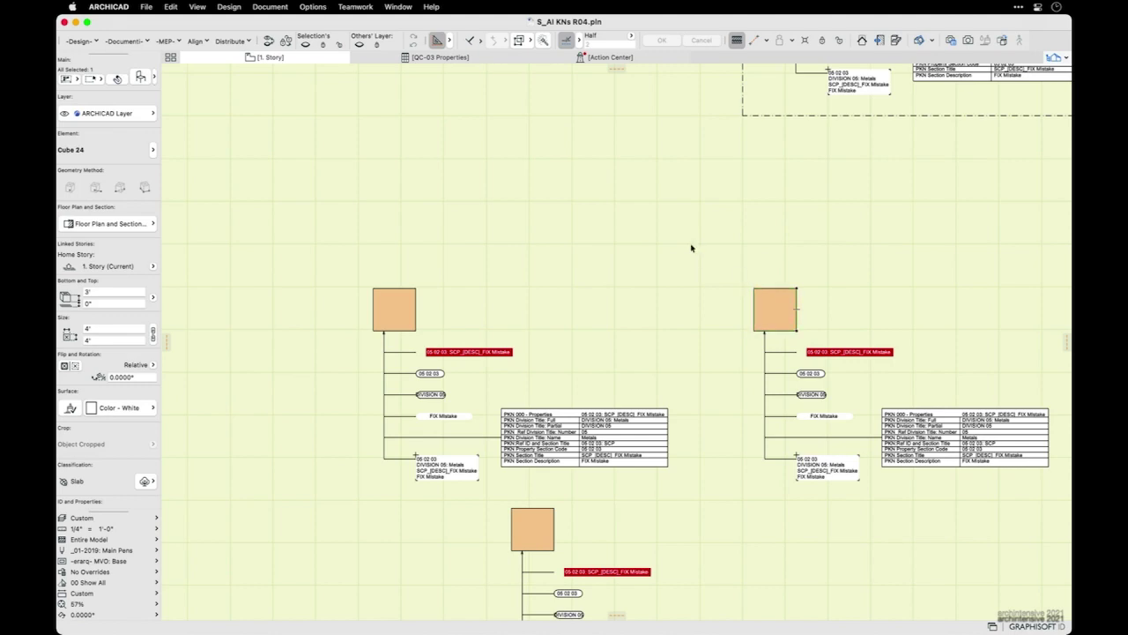
- Review the option values of PKN 000 - Properties in the Property Manager
{"action": "left_click", "coordinate": [313, 6]}
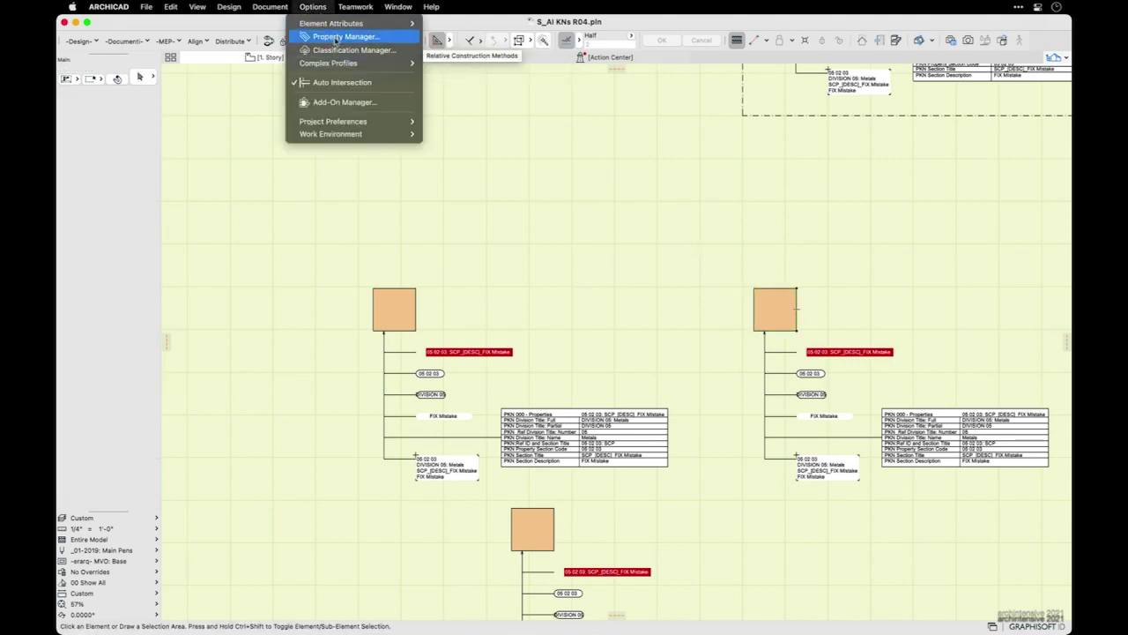
{"action": "left_click", "coordinate": [336, 37]}
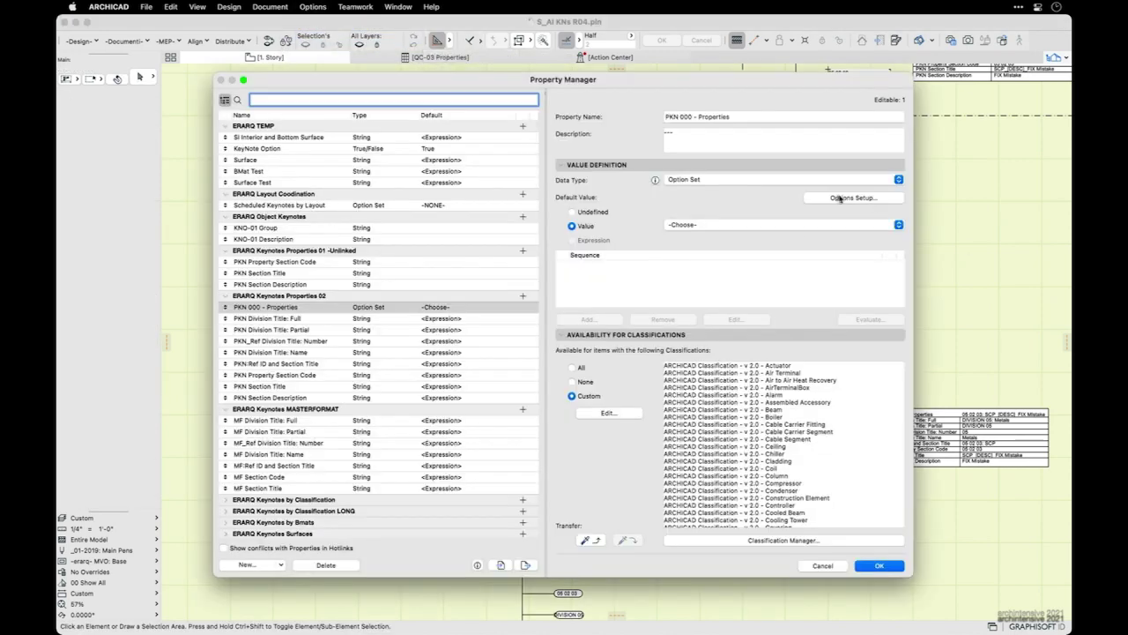
{"action": "left_click", "coordinate": [840, 197]}
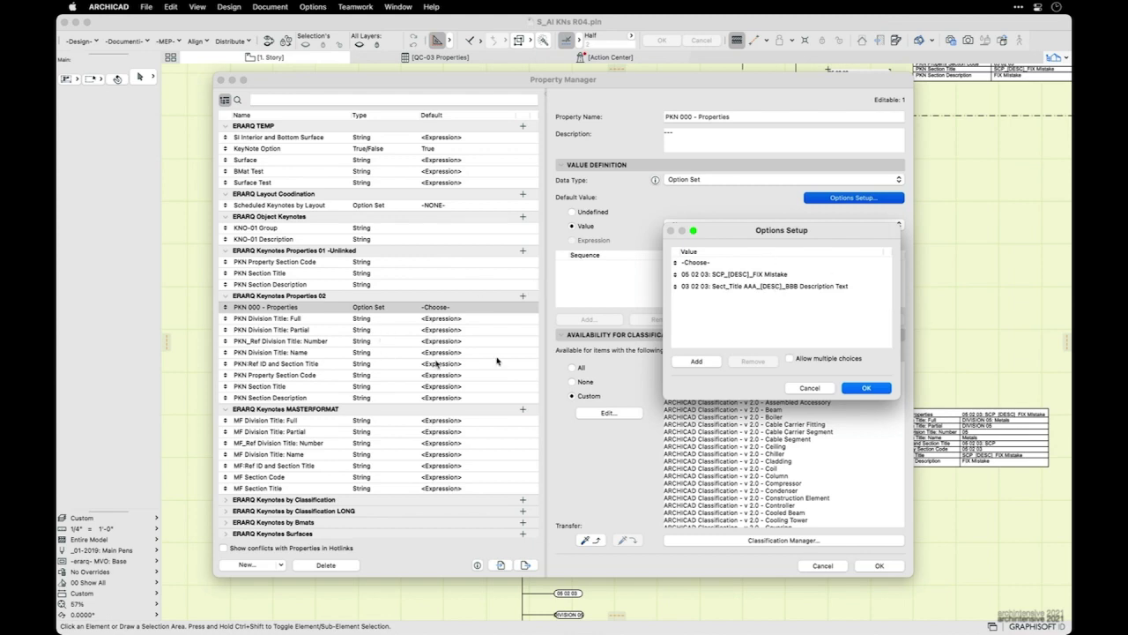
{"action": "left_click", "coordinate": [867, 387]}
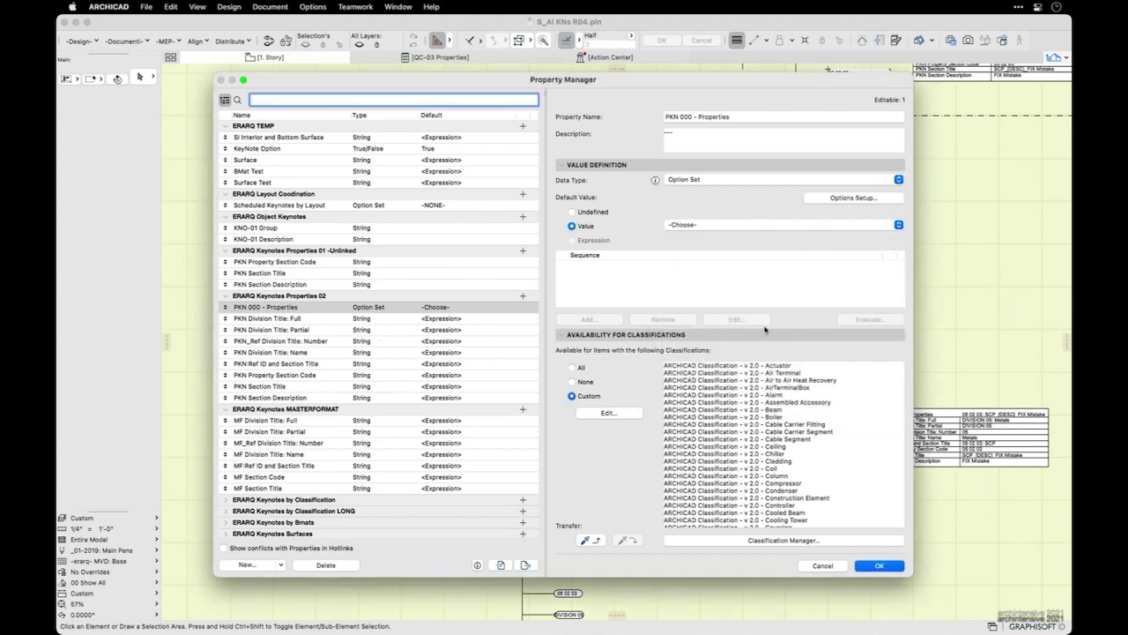
- Close the Property Manager and review the plan's framed keynote method examples around Classifications: Basic
{"action": "left_click", "coordinate": [880, 566]}
{"action": "scroll", "coordinate": [847, 449], "scroll_direction": "down", "scroll_amount": 5}
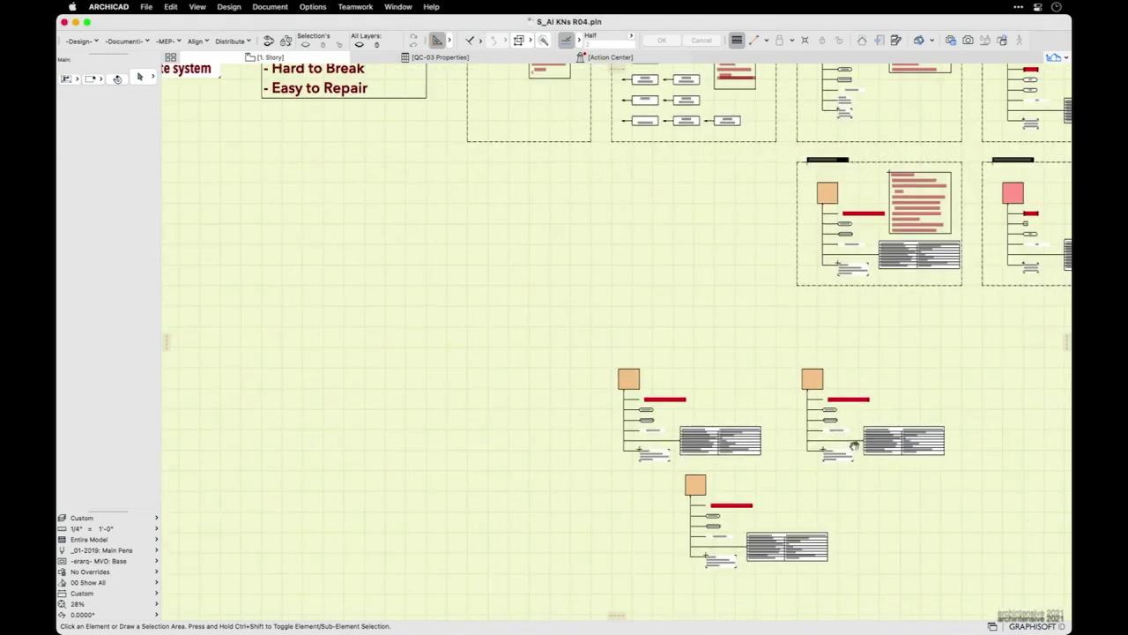
{"action": "middle_click_drag", "start_coordinate": [723, 484], "coordinate": [705, 504]}
{"action": "middle_click_drag", "start_coordinate": [785, 425], "coordinate": [755, 438]}
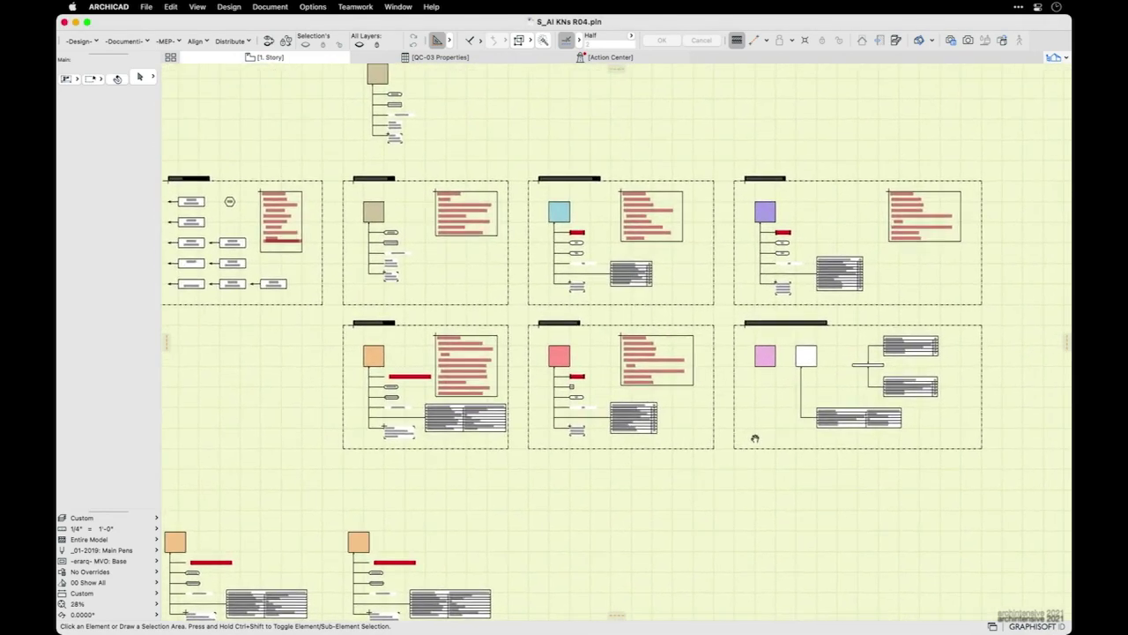
{"action": "scroll", "coordinate": [756, 435], "scroll_direction": "up", "scroll_amount": 1}
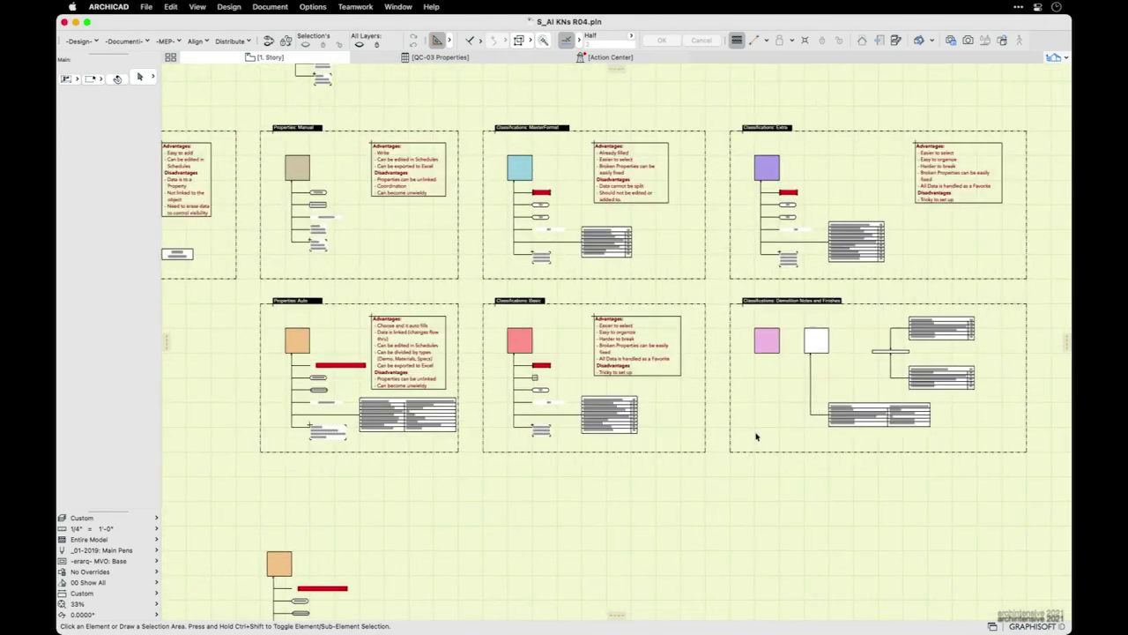
{"action": "scroll", "coordinate": [756, 435], "scroll_direction": "up", "scroll_amount": 2}
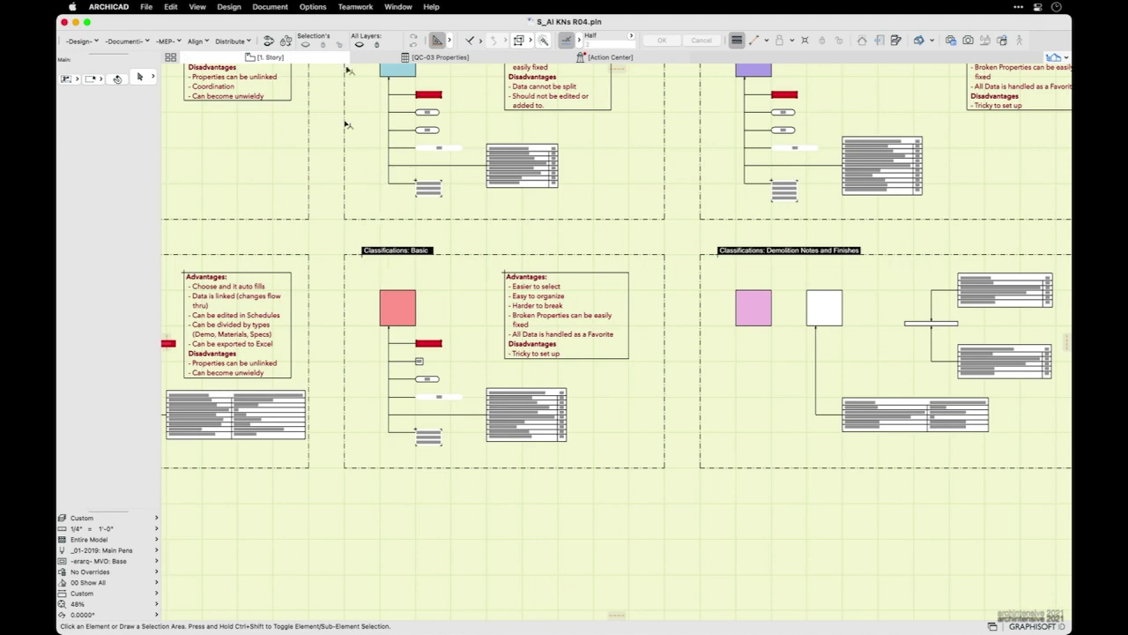
- Open the ERARQ Keynotes by Classification group in the Property Manager and view the CKN Division Title: Full expression
{"action": "left_click", "coordinate": [312, 6]}
{"action": "left_click", "coordinate": [344, 36]}
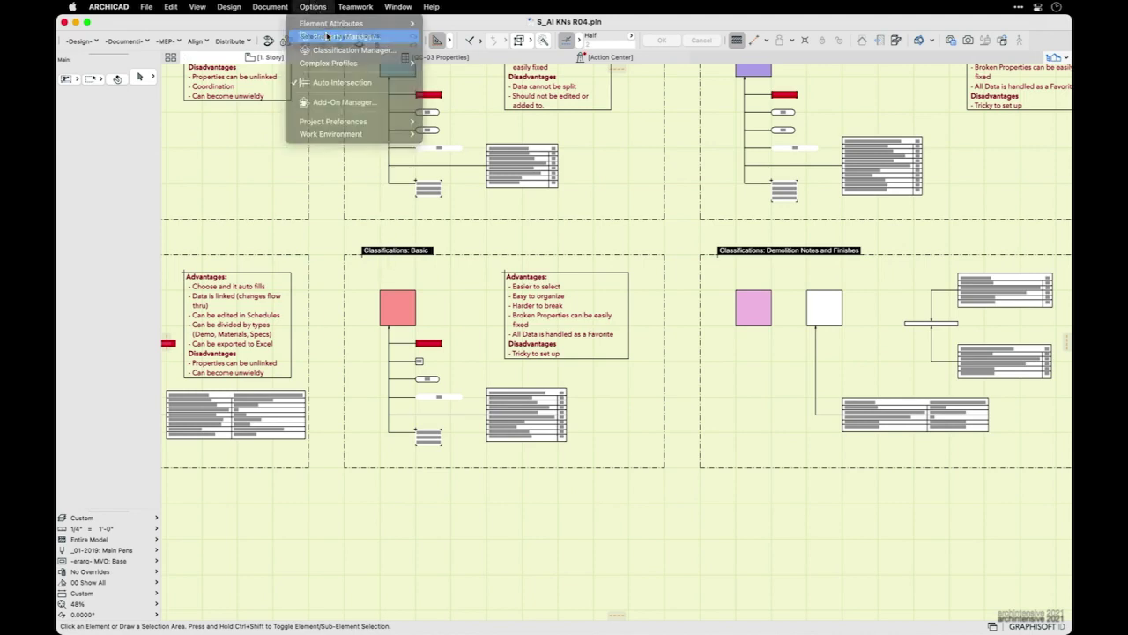
{"action": "scroll", "coordinate": [324, 458], "scroll_direction": "down", "scroll_amount": 5}
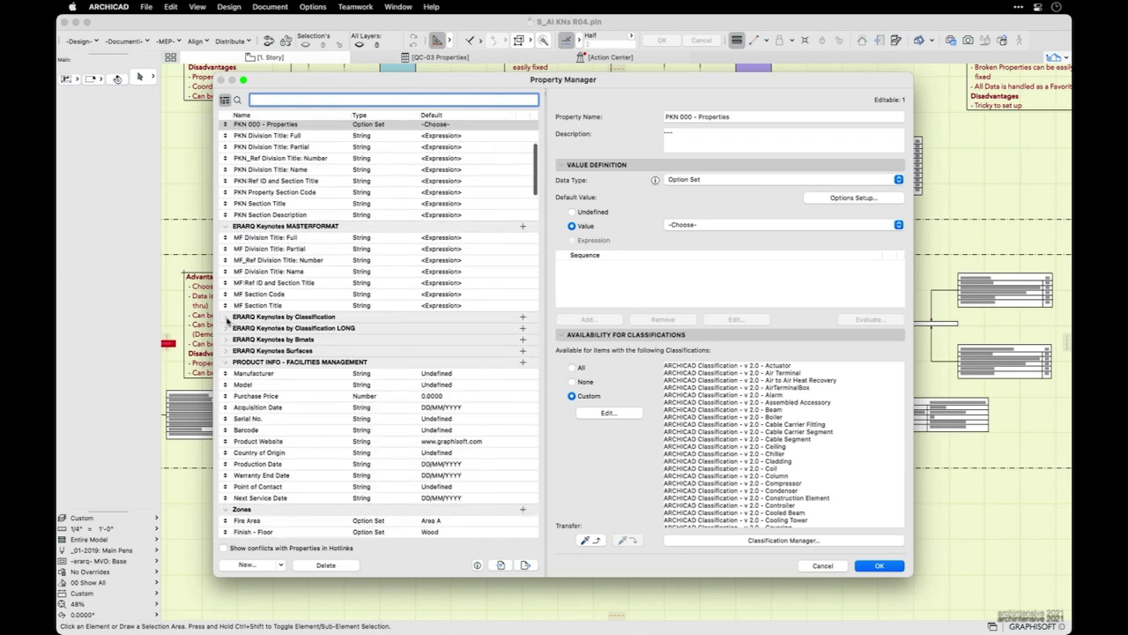
{"action": "left_click", "coordinate": [228, 318]}
{"action": "left_click", "coordinate": [228, 318]}
{"action": "left_click", "coordinate": [281, 330]}
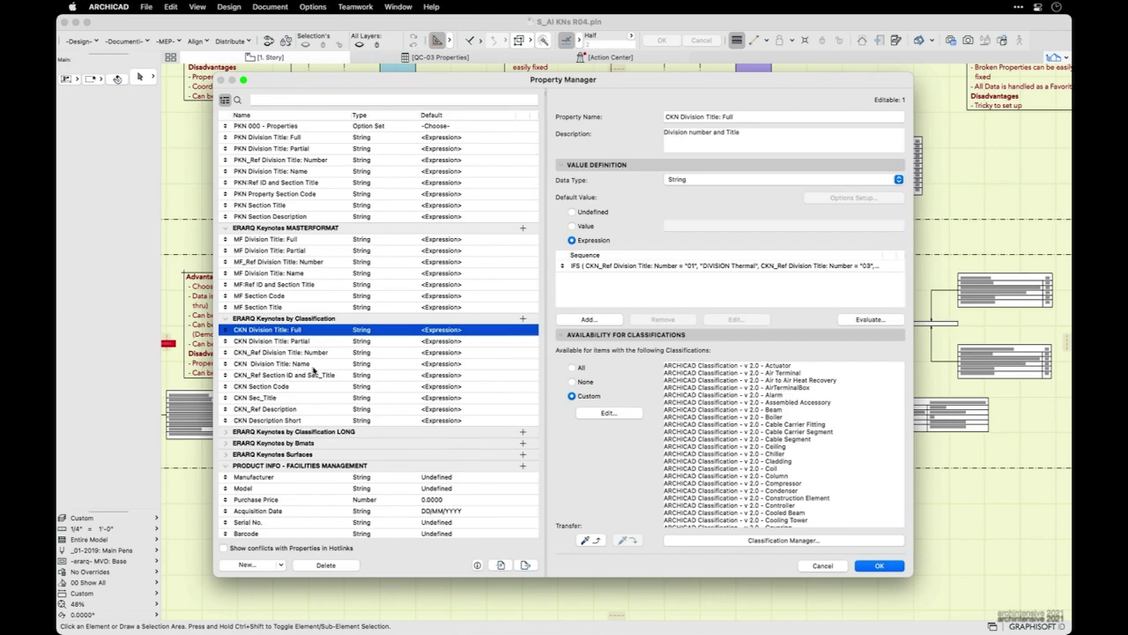
- Review the expressions of CKN Section Code, CKN Sec_Title, CKN_Ref Section ID and Sec_Title, CKN_Ref Description and CKN Description Short
{"action": "left_click", "coordinate": [271, 387]}
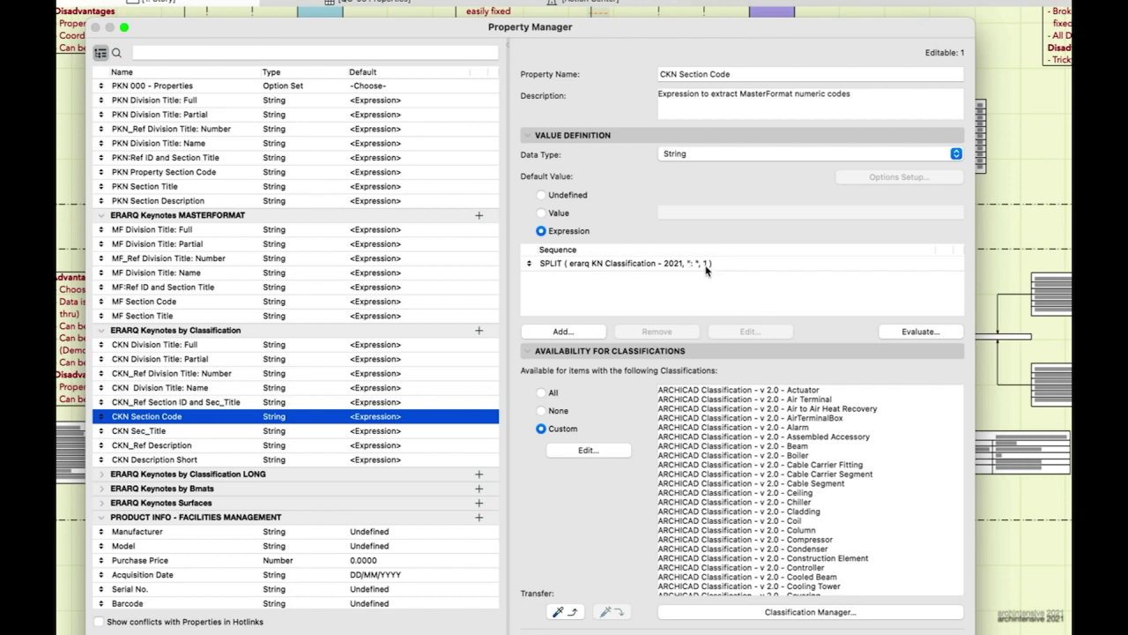
{"action": "left_click", "coordinate": [239, 432]}
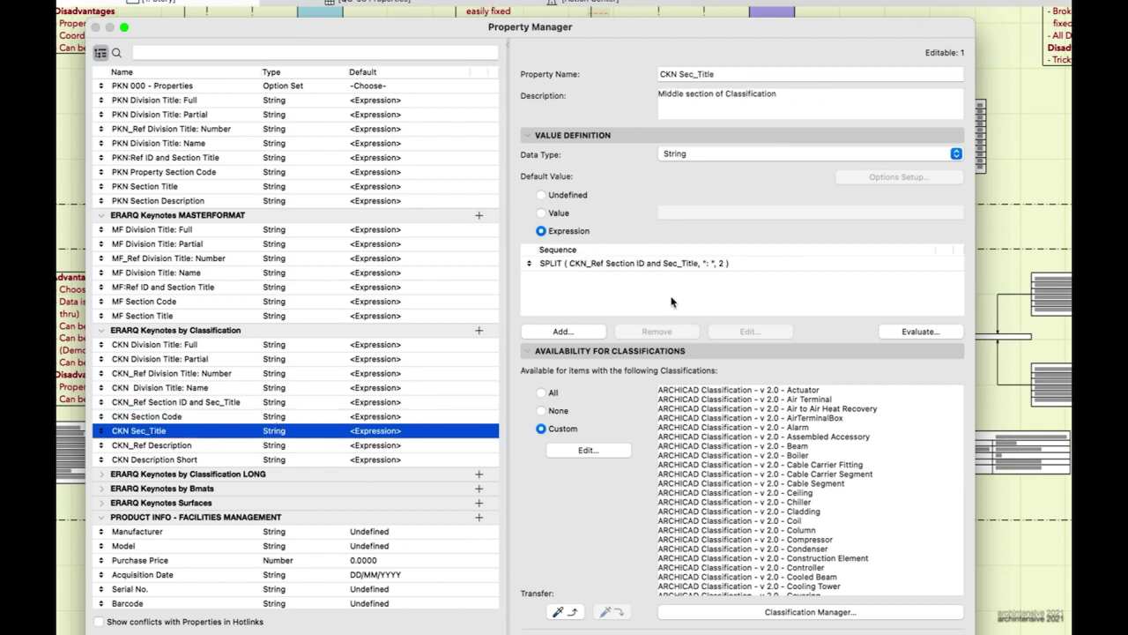
{"action": "left_click", "coordinate": [176, 403]}
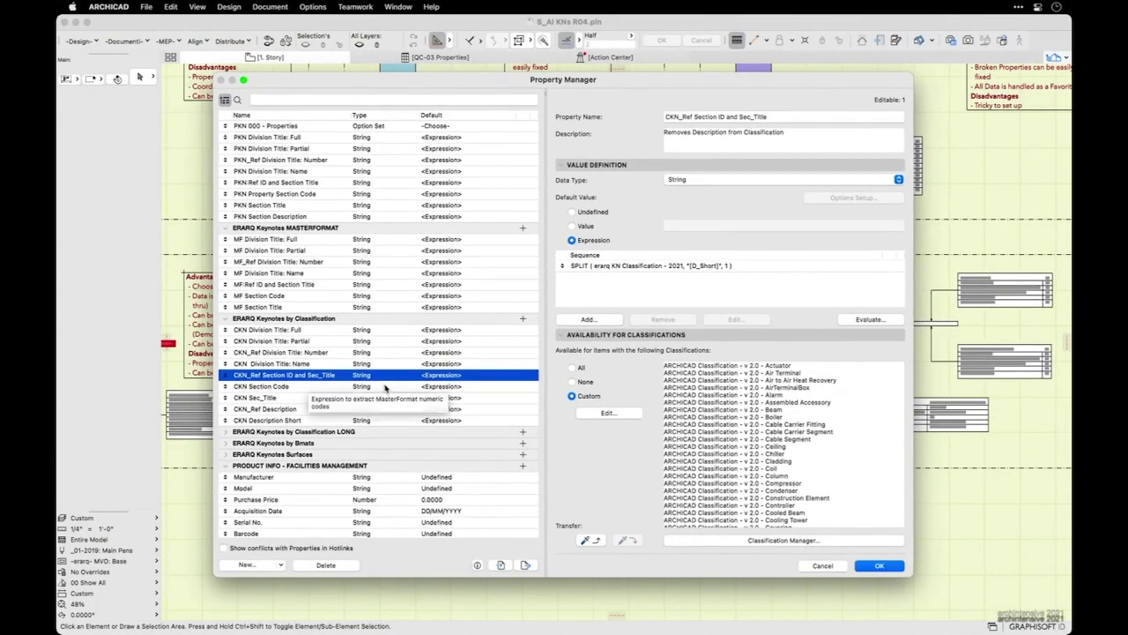
{"action": "left_click", "coordinate": [304, 409]}
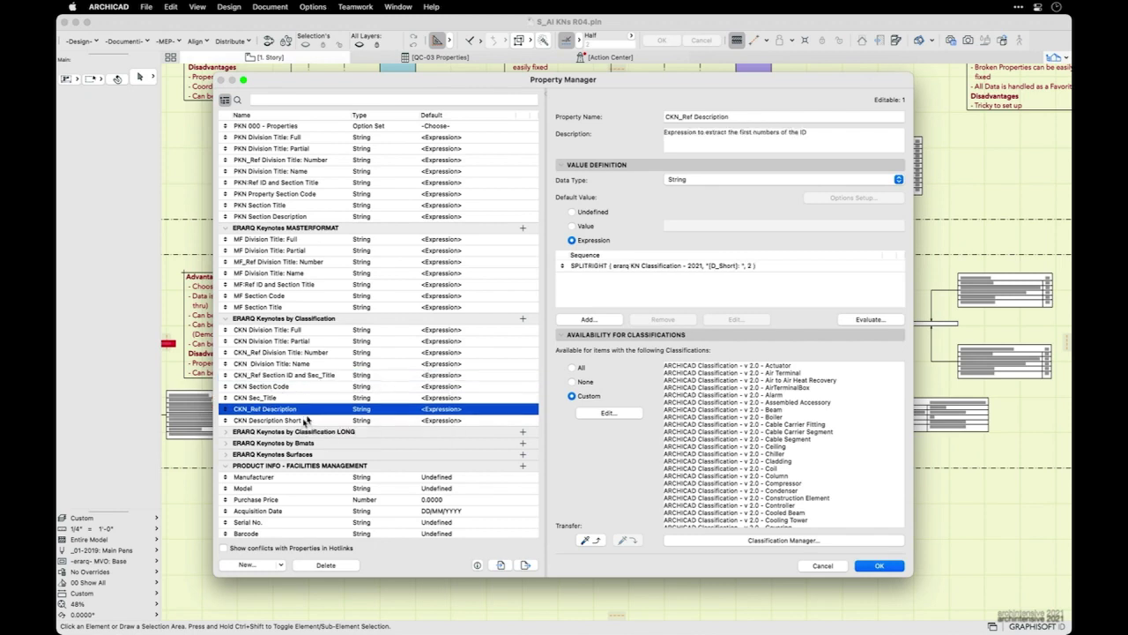
{"action": "left_click", "coordinate": [304, 420]}
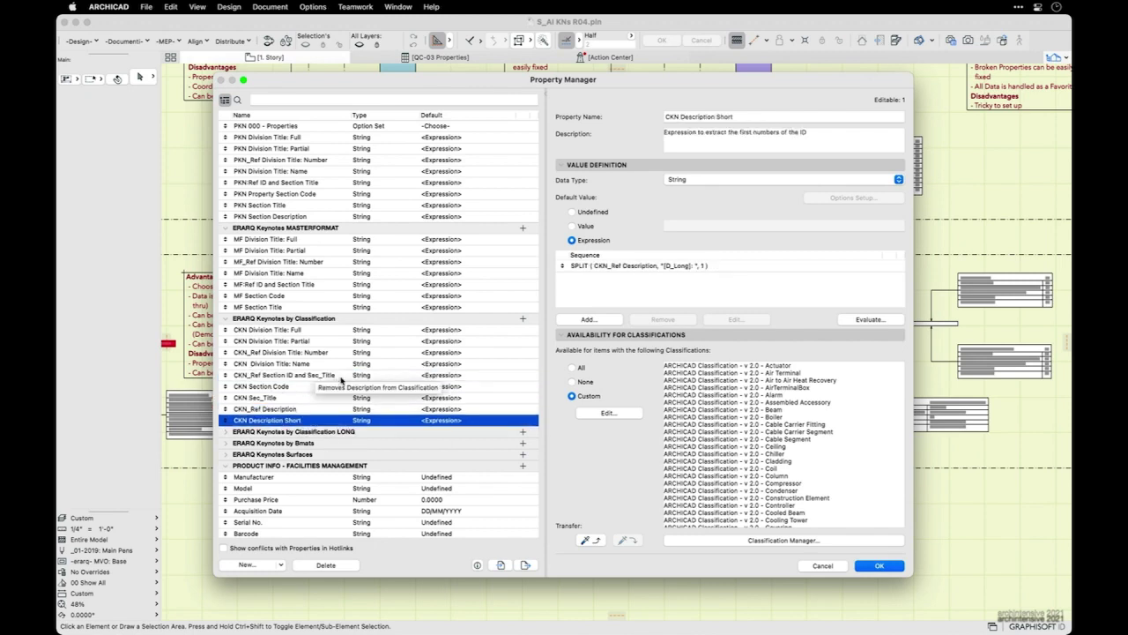
{"action": "left_click", "coordinate": [287, 386]}
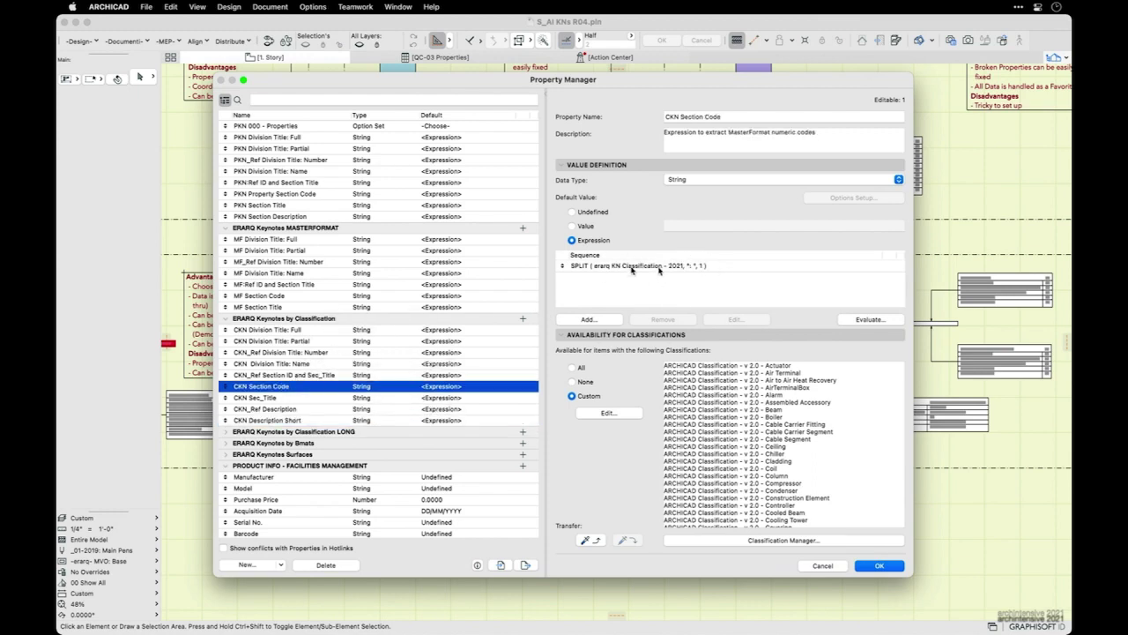
- In the Classification Manager, add a new classification with the ID DEMO NOTES to the erarq KN Classification - 2021 system
{"action": "left_click", "coordinate": [760, 541]}
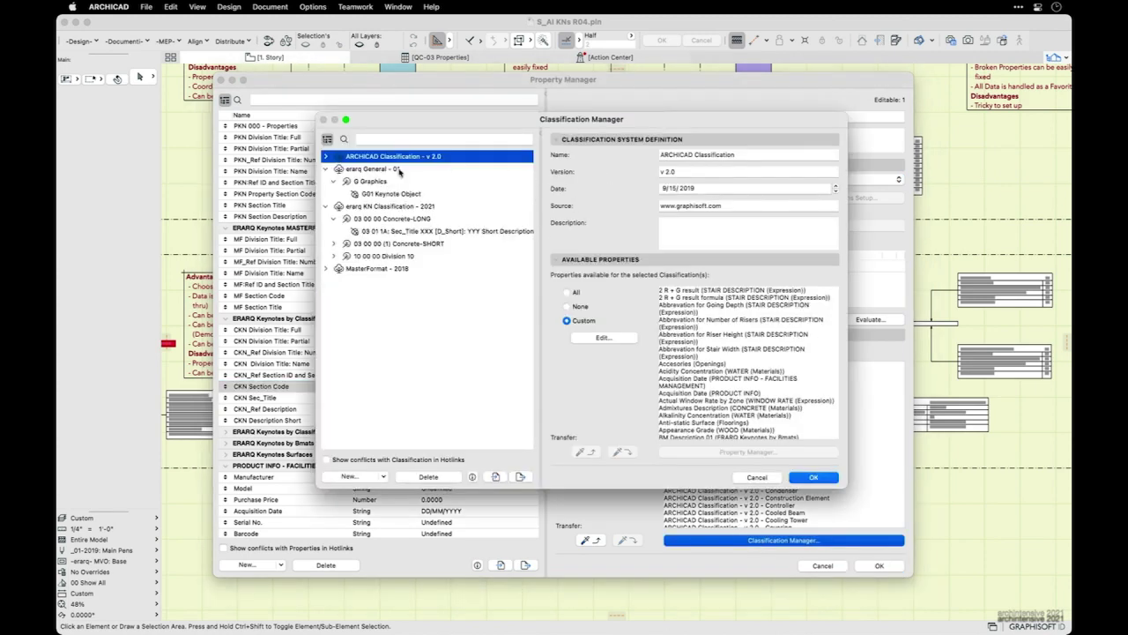
{"action": "left_click", "coordinate": [391, 208]}
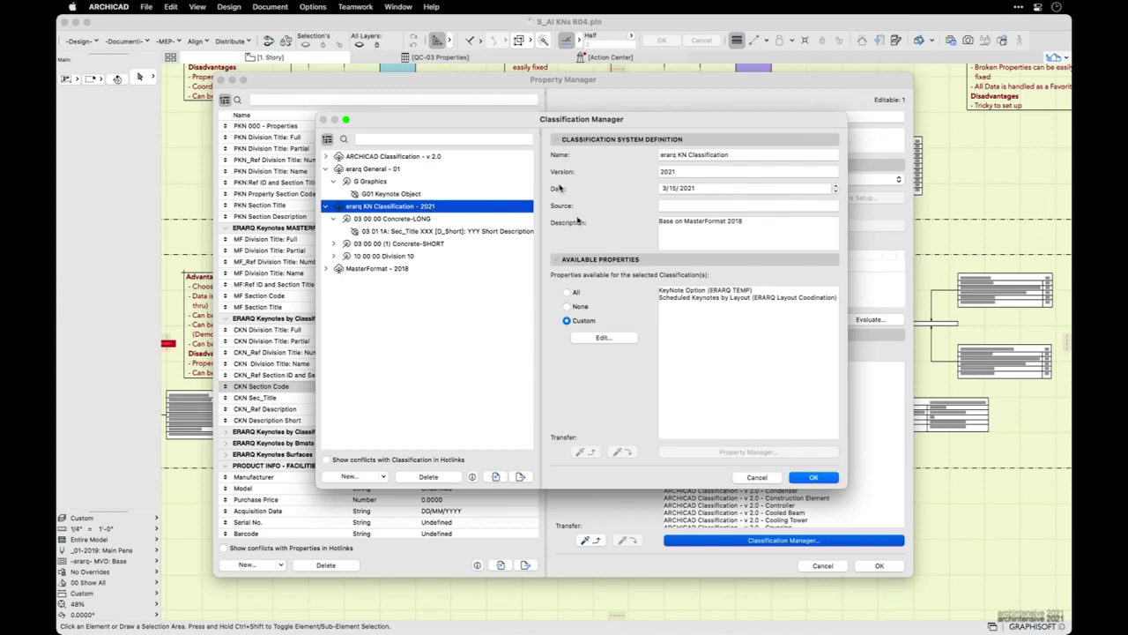
{"action": "left_click", "coordinate": [333, 218]}
{"action": "right_click", "coordinate": [350, 207]}
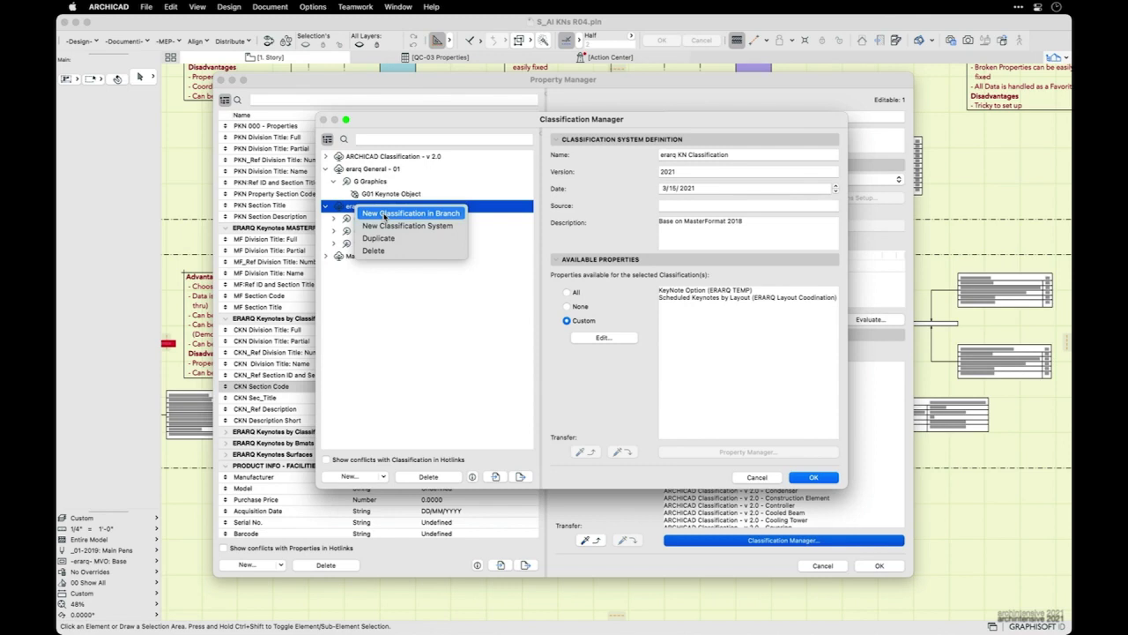
{"action": "left_click", "coordinate": [384, 213]}
{"action": "type", "text": "DEMO NOTES"}
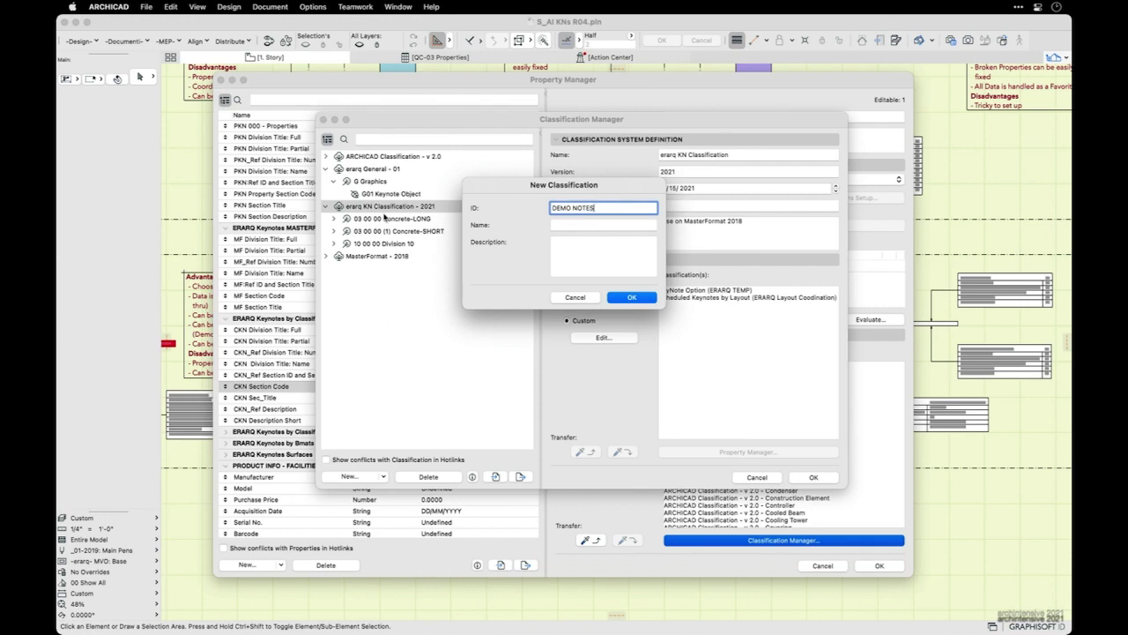
{"action": "left_click", "coordinate": [631, 297]}
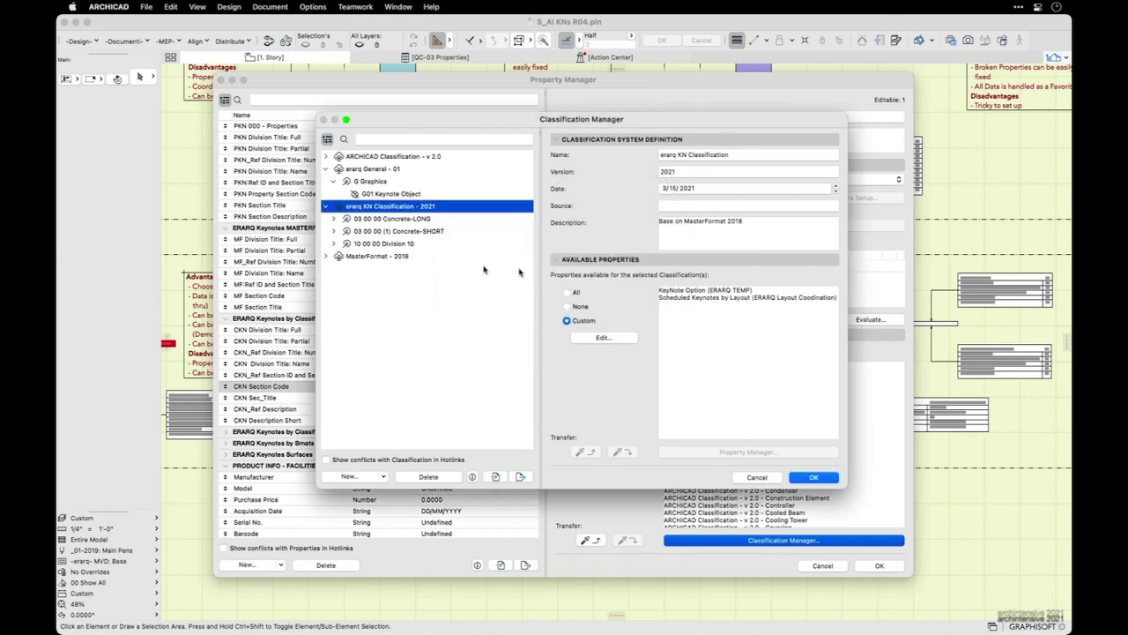
{"action": "left_click", "coordinate": [447, 256]}
- Add another classification with the ID DEMO 01 to the erarq KN Classification - 2021 branch
{"action": "right_click", "coordinate": [367, 207]}
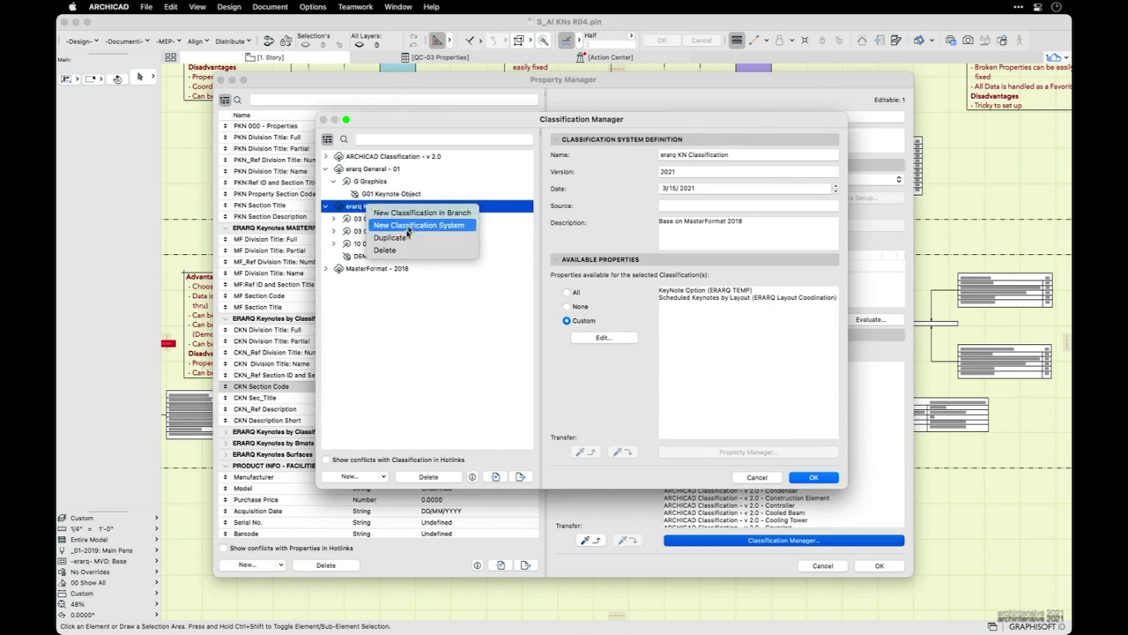
{"action": "left_click", "coordinate": [398, 218]}
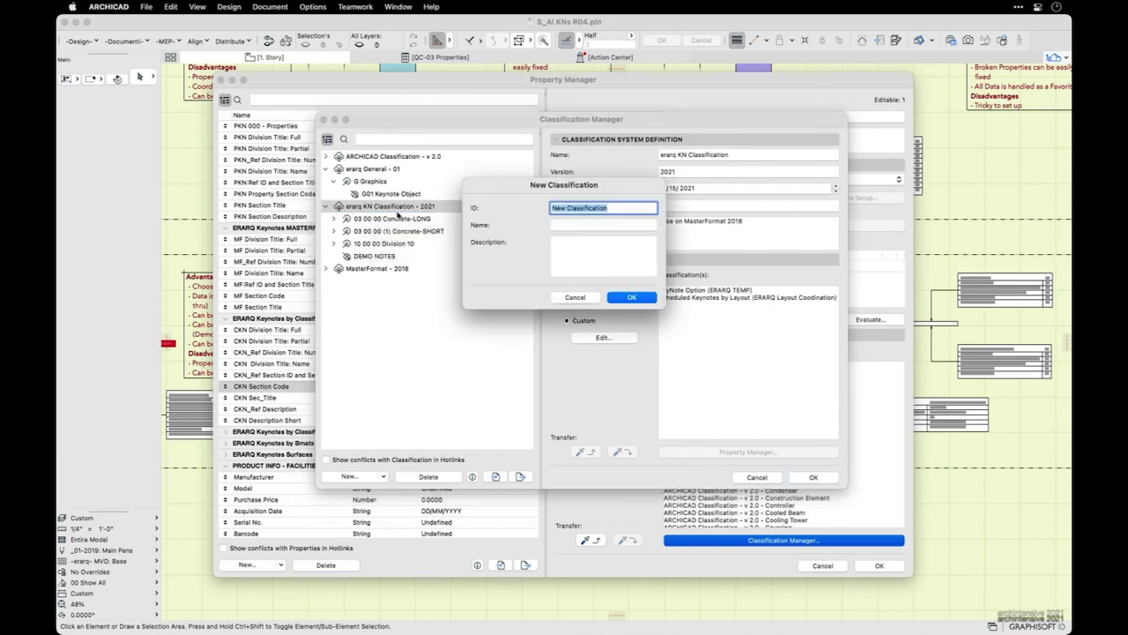
{"action": "left_click", "coordinate": [601, 207]}
{"action": "double_click", "coordinate": [602, 207]}
{"action": "type", "text": "DEMO 01"}
{"action": "key", "text": "Return"}
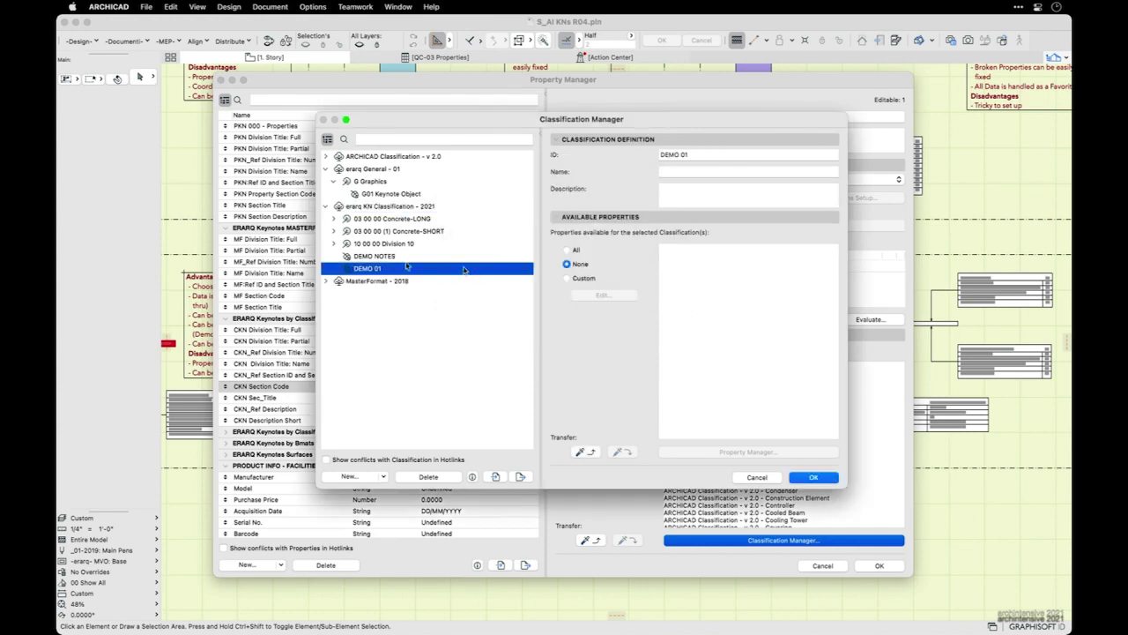
- Nest the DEMO 01 classification under DEMO NOTES, then expand that branch and select DEMO 01
{"action": "left_click_drag", "start_coordinate": [375, 269], "coordinate": [382, 261]}
{"action": "left_click", "coordinate": [335, 257]}
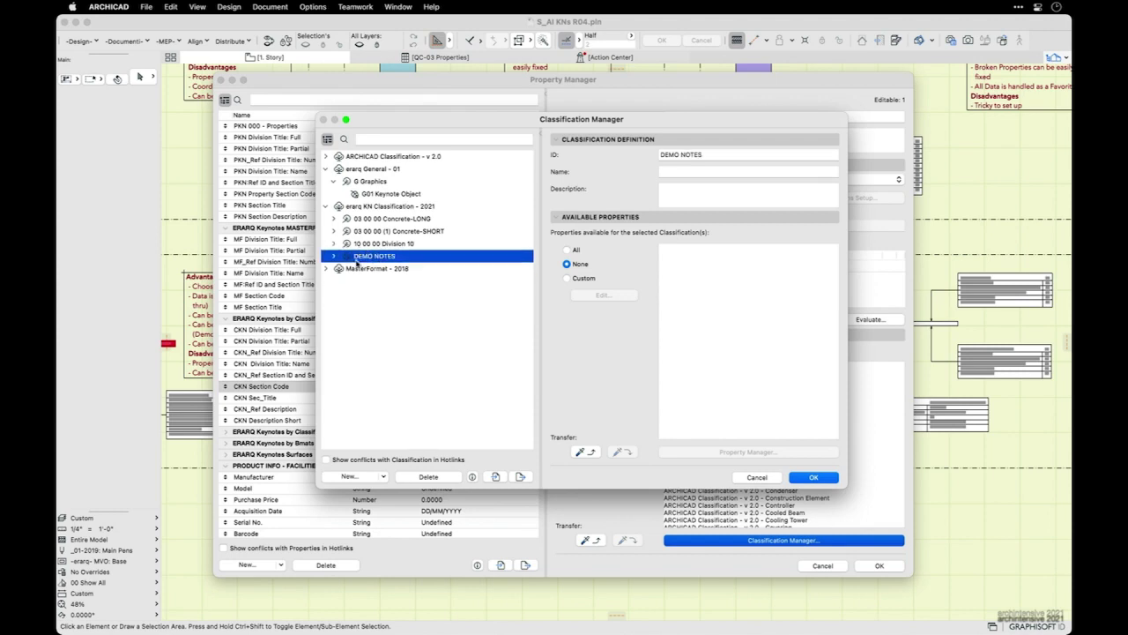
{"action": "left_click", "coordinate": [336, 258]}
{"action": "left_click", "coordinate": [386, 269]}
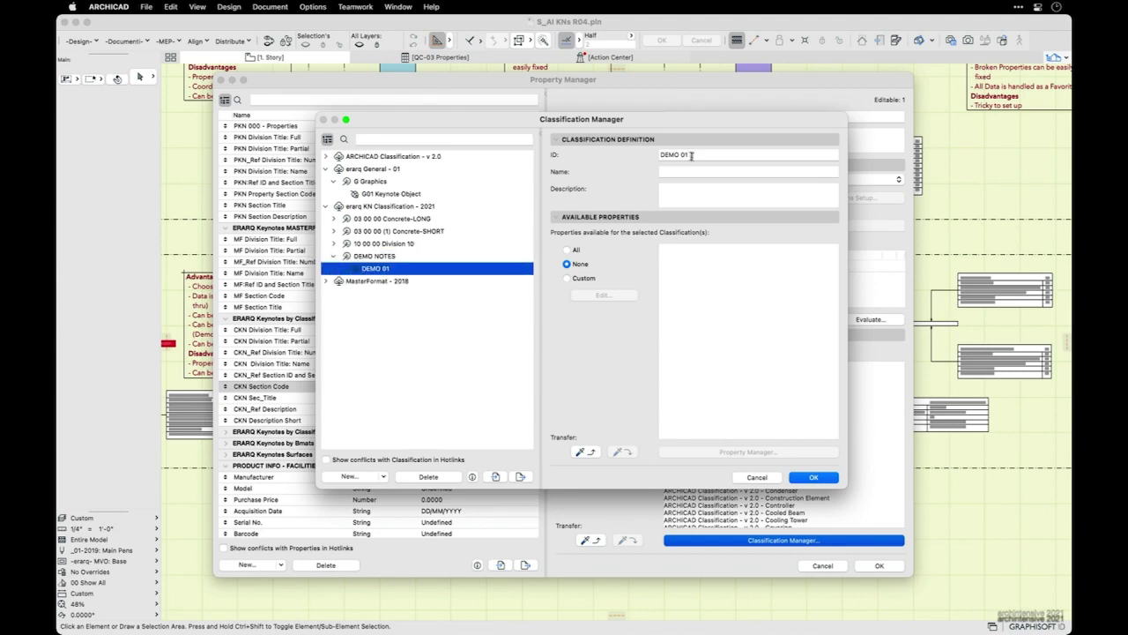
- Examine how the ID, Name and Description of the 10 01 1B classification under Division 10 are structured
{"action": "left_click", "coordinate": [690, 154]}
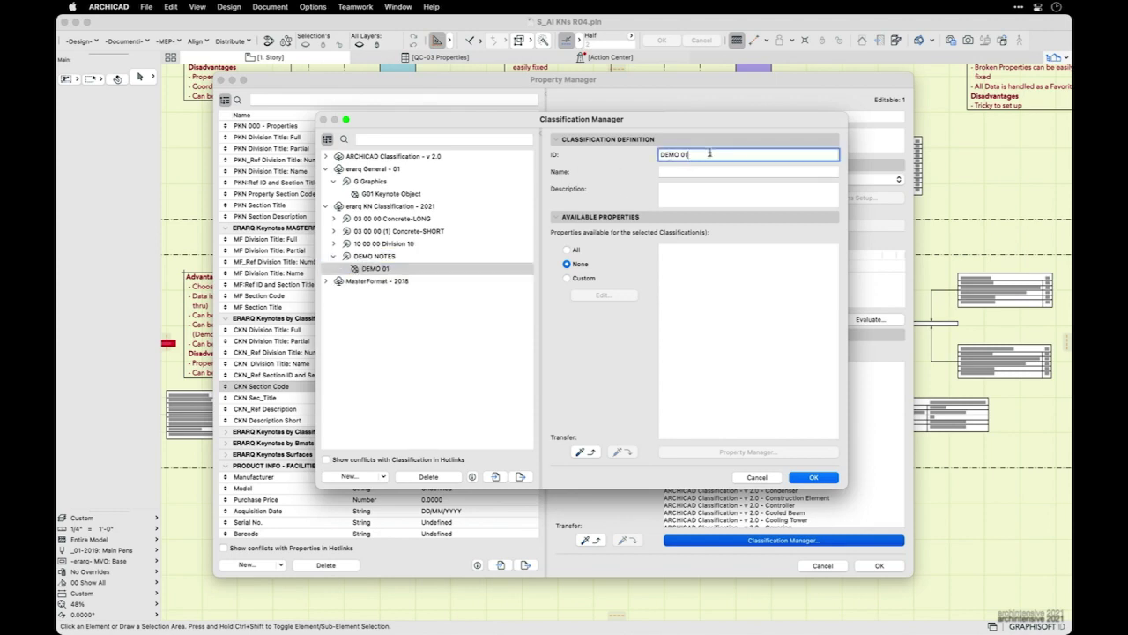
{"action": "left_click", "coordinate": [335, 245]}
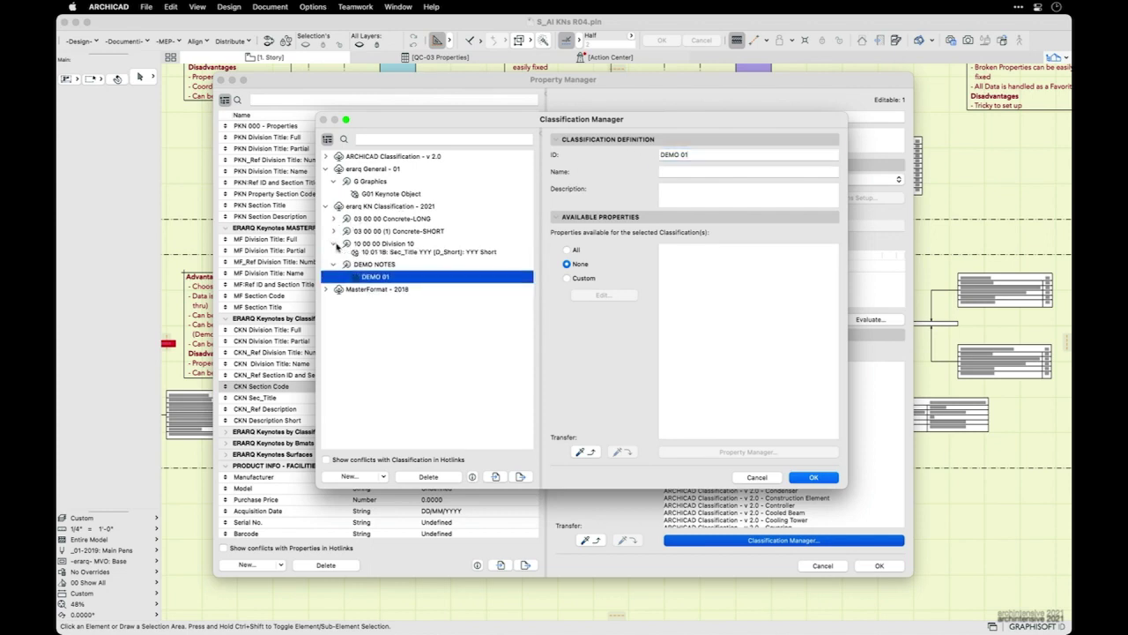
{"action": "left_click", "coordinate": [393, 256]}
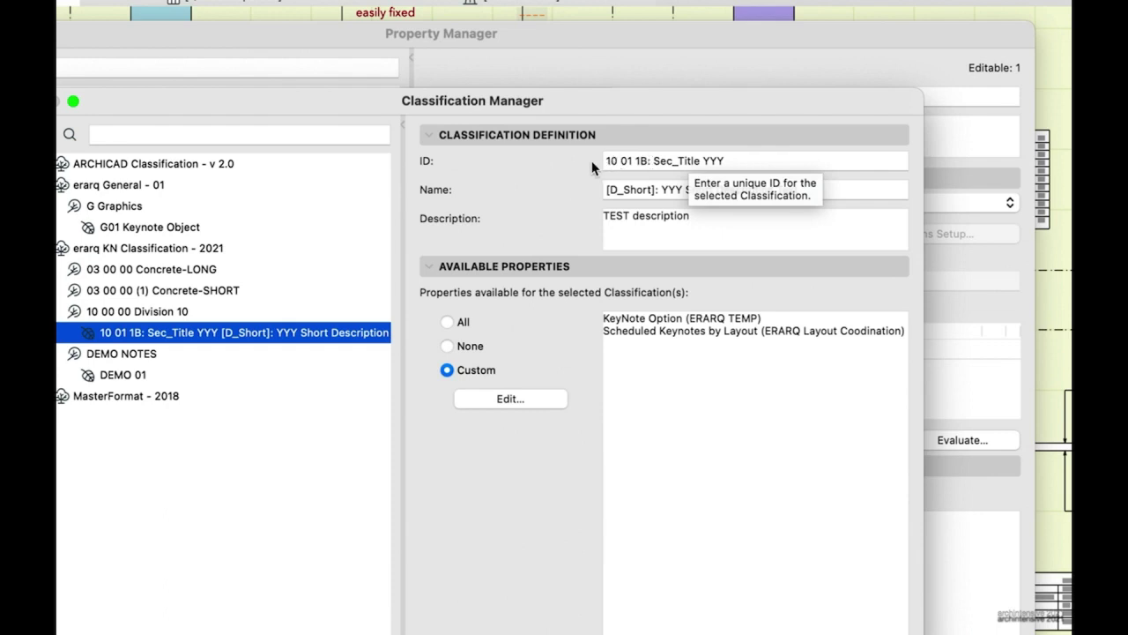
{"action": "left_click_drag", "start_coordinate": [649, 160], "coordinate": [571, 165]}
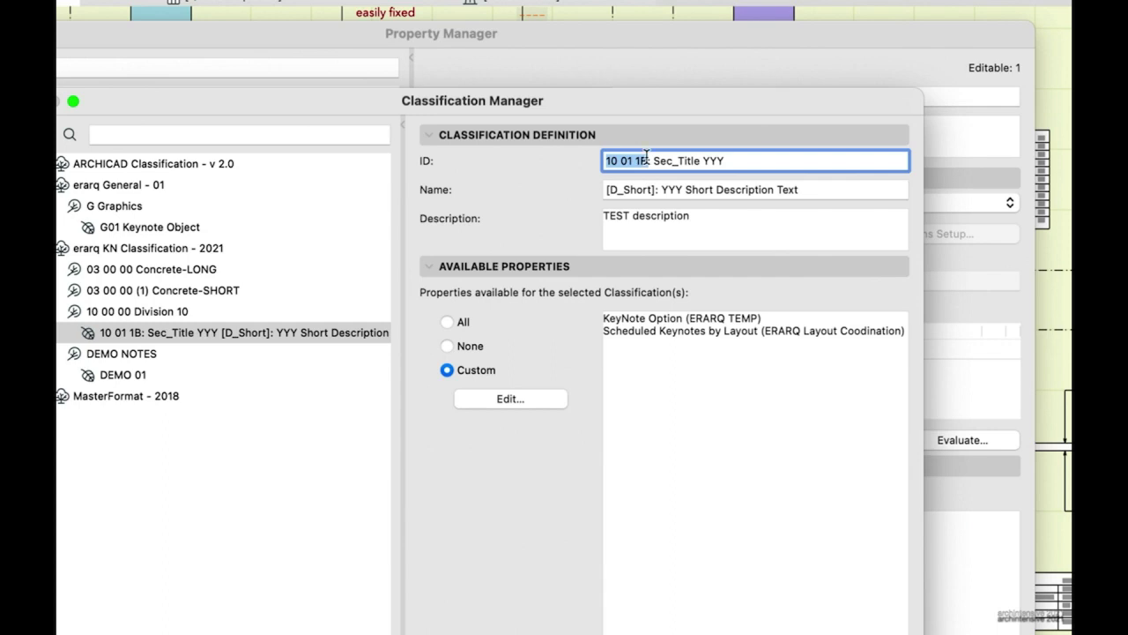
{"action": "left_click_drag", "start_coordinate": [653, 161], "coordinate": [765, 162]}
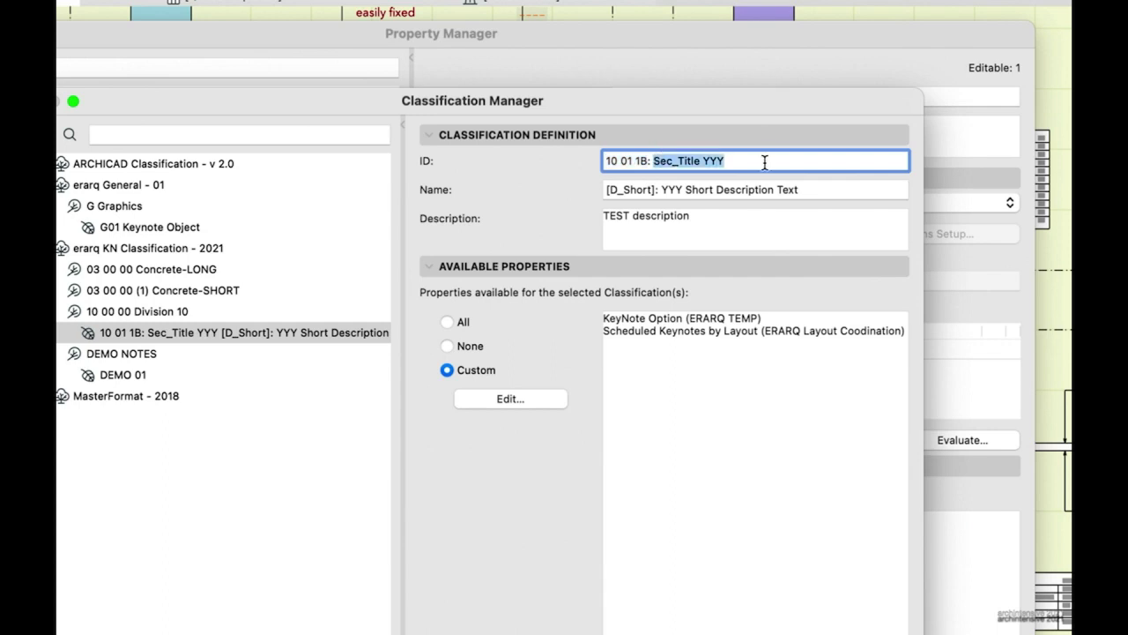
{"action": "left_click", "coordinate": [681, 187]}
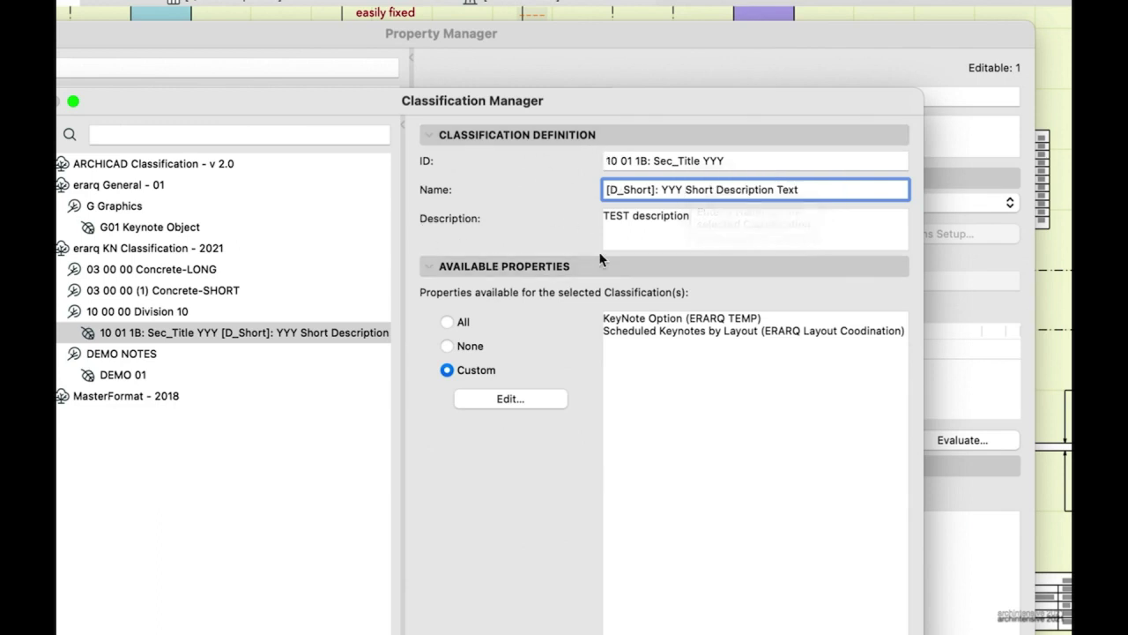
{"action": "key", "text": "Tab"}
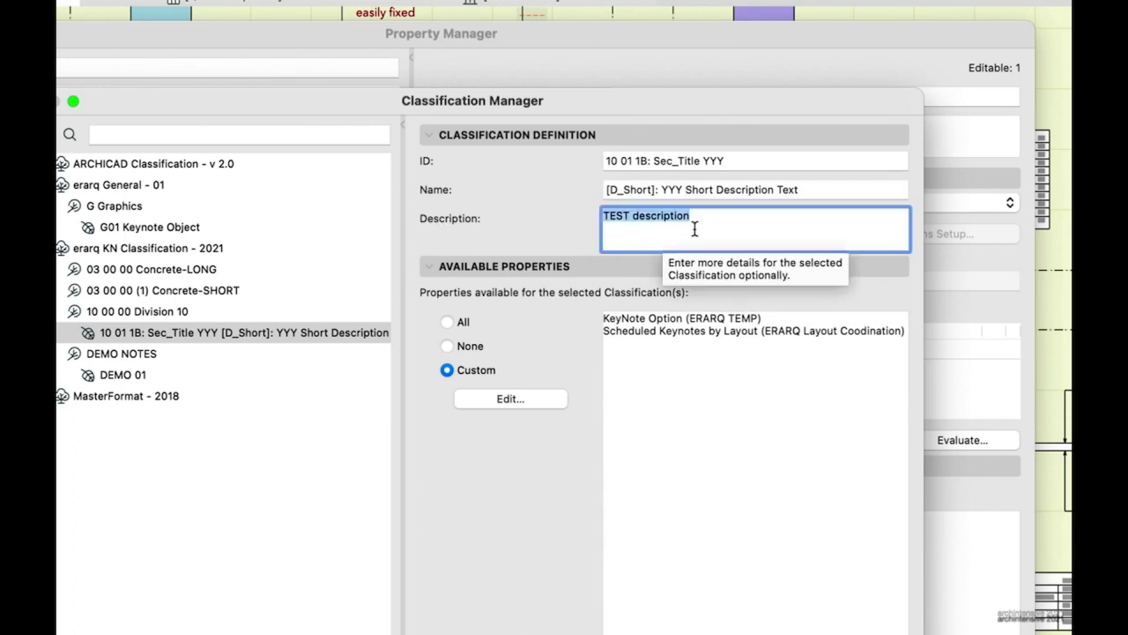
{"action": "left_click_drag", "start_coordinate": [608, 189], "coordinate": [660, 189]}
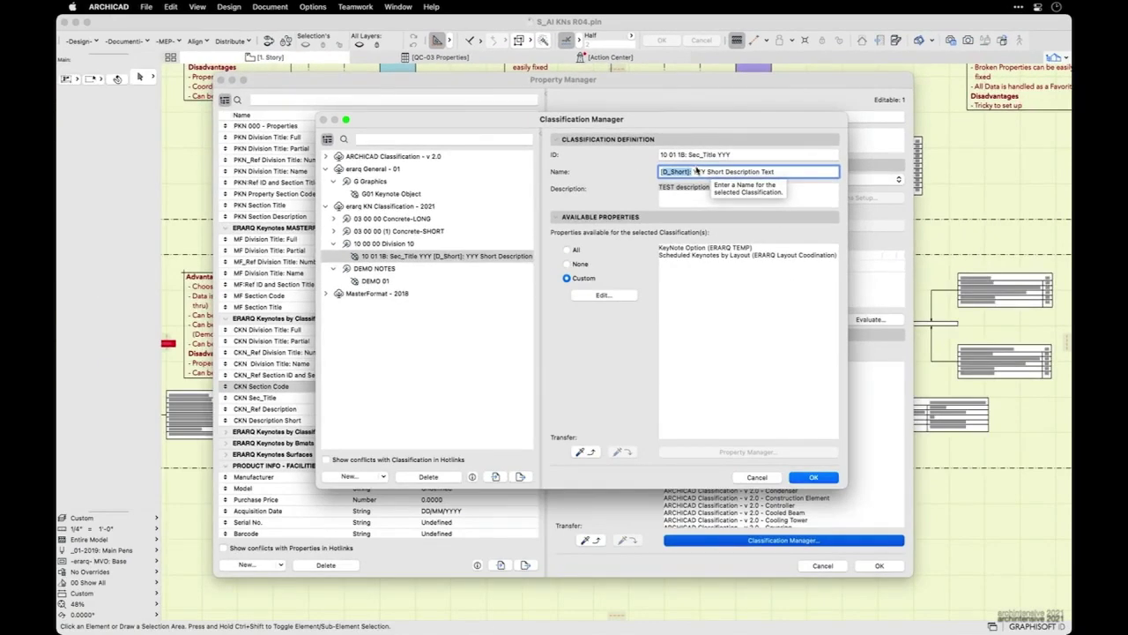
- Copy the ID of the 10 01 1B classification into DEMO 01 and edit it to "DN 01: 01 TEXT"
{"action": "left_click_drag", "start_coordinate": [755, 155], "coordinate": [600, 158]}
{"action": "key", "text": "super+c"}
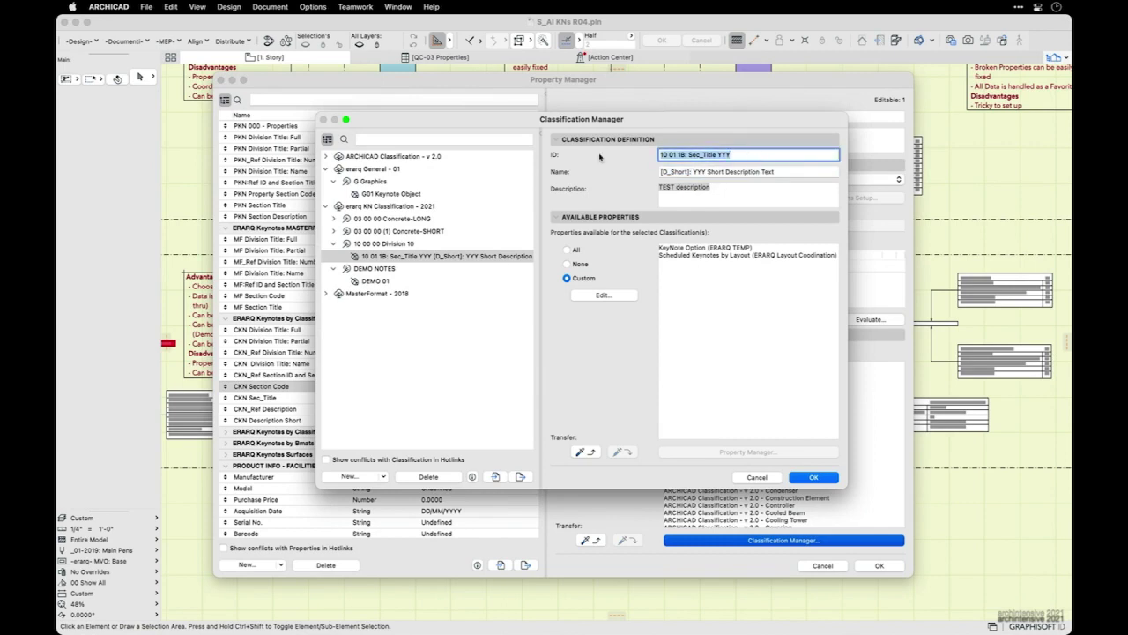
{"action": "left_click", "coordinate": [388, 281]}
{"action": "left_click_drag", "start_coordinate": [692, 155], "coordinate": [600, 158]}
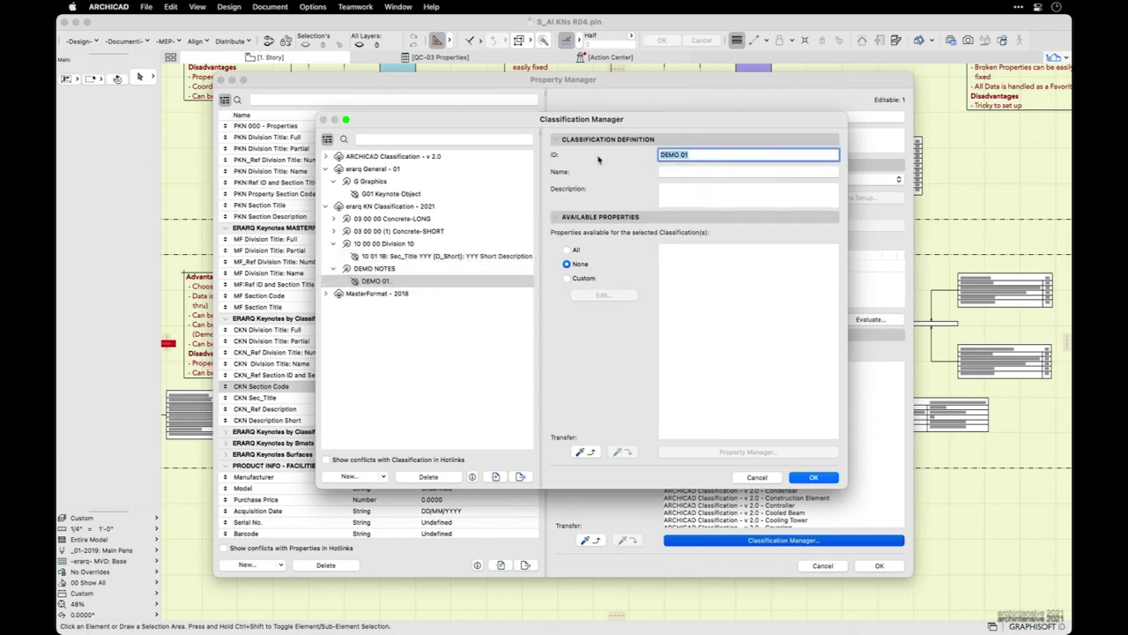
{"action": "key", "text": "super+v"}
{"action": "left_click_drag", "start_coordinate": [685, 155], "coordinate": [613, 158]}
{"action": "key", "text": "BackSpace"}
{"action": "key", "text": "Delete"}
{"action": "type", "text": "DN 01:"}
{"action": "left_click_drag", "start_coordinate": [684, 154], "coordinate": [752, 155]}
{"action": "key", "text": "BackSpace"}
{"action": "key", "text": "Tab"}
- Copy the Name of the 10 01 1B classification into the Name of the DN 01: 01 TEXT classification
{"action": "left_click", "coordinate": [376, 255]}
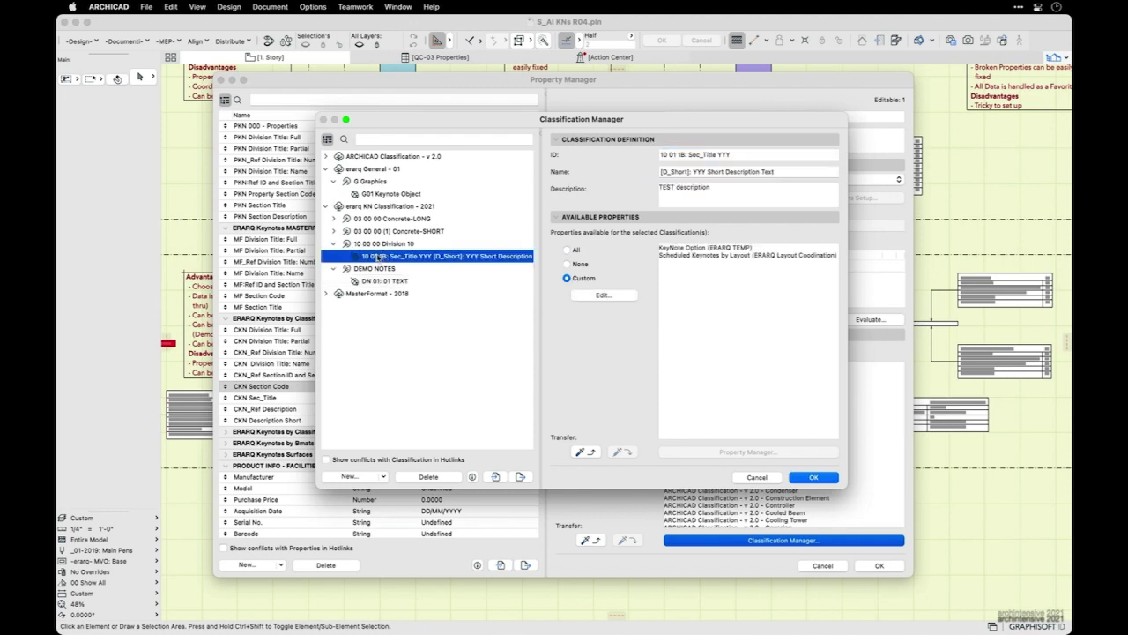
{"action": "left_click", "coordinate": [565, 175]}
{"action": "key", "text": "super+c"}
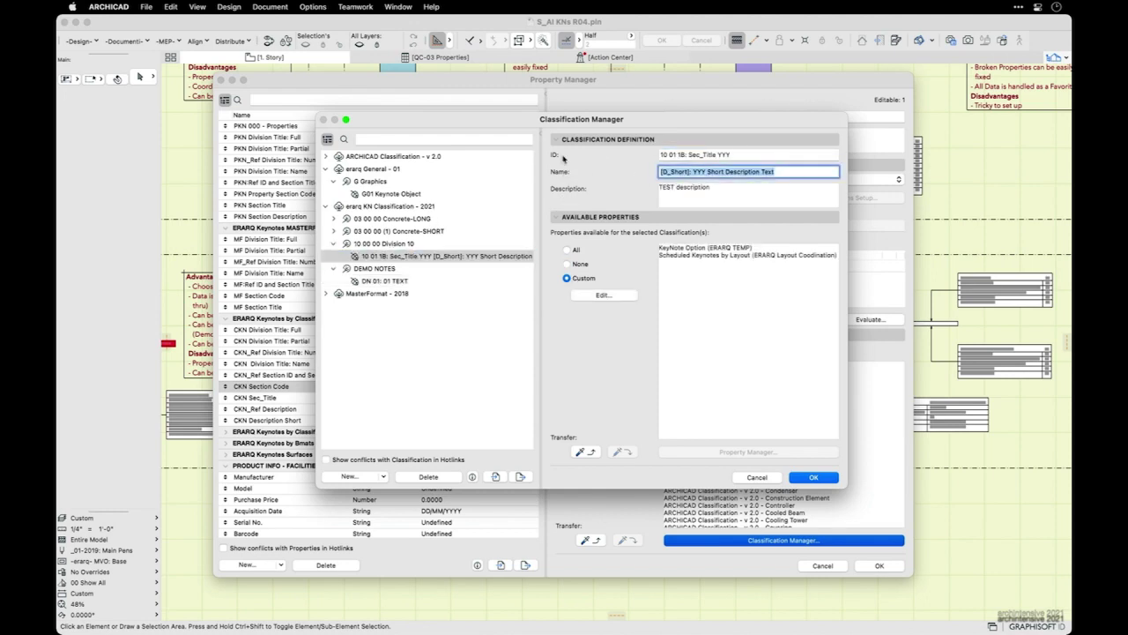
{"action": "left_click", "coordinate": [396, 282]}
{"action": "left_click", "coordinate": [727, 173]}
{"action": "key", "text": "super+v"}
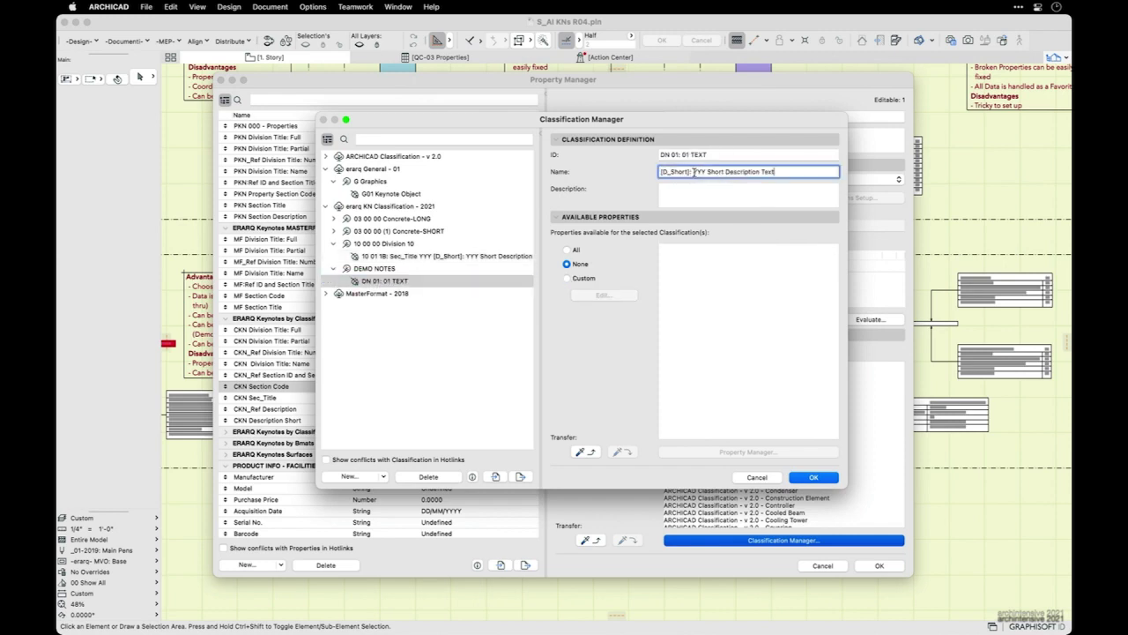
- Edit the copied Name to "[D_Short]: DNT YGGIUGAG" and accept the classification and property changes
{"action": "left_click_drag", "start_coordinate": [693, 173], "coordinate": [842, 176]}
{"action": "type", "text": "DNT YGGIUGAG"}
{"action": "left_click", "coordinate": [812, 476]}
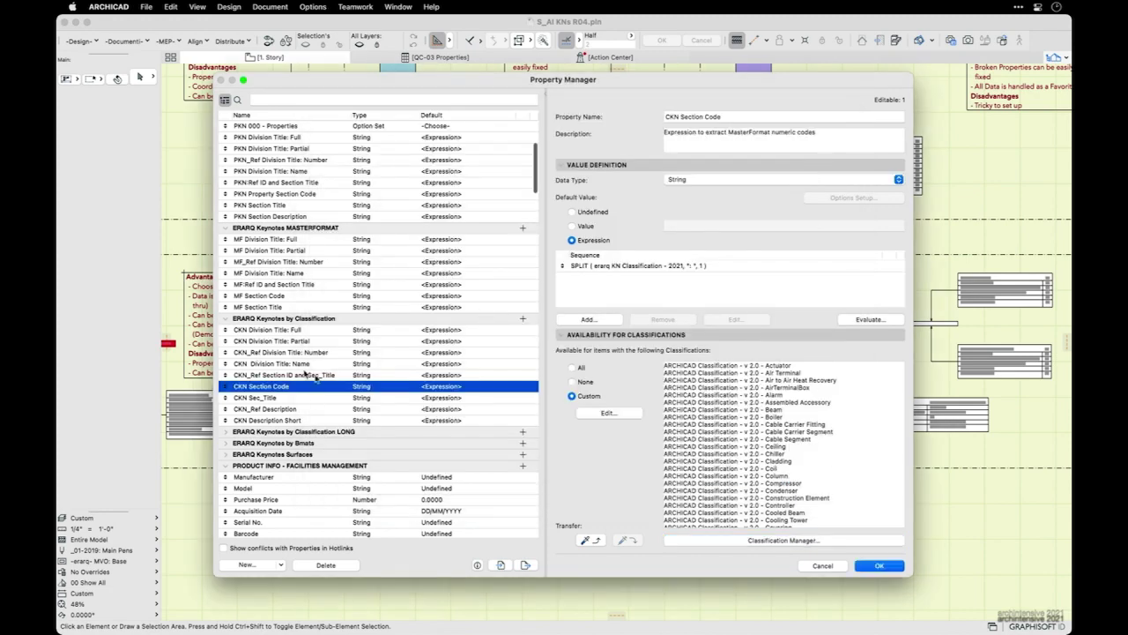
{"action": "left_click", "coordinate": [882, 566]}
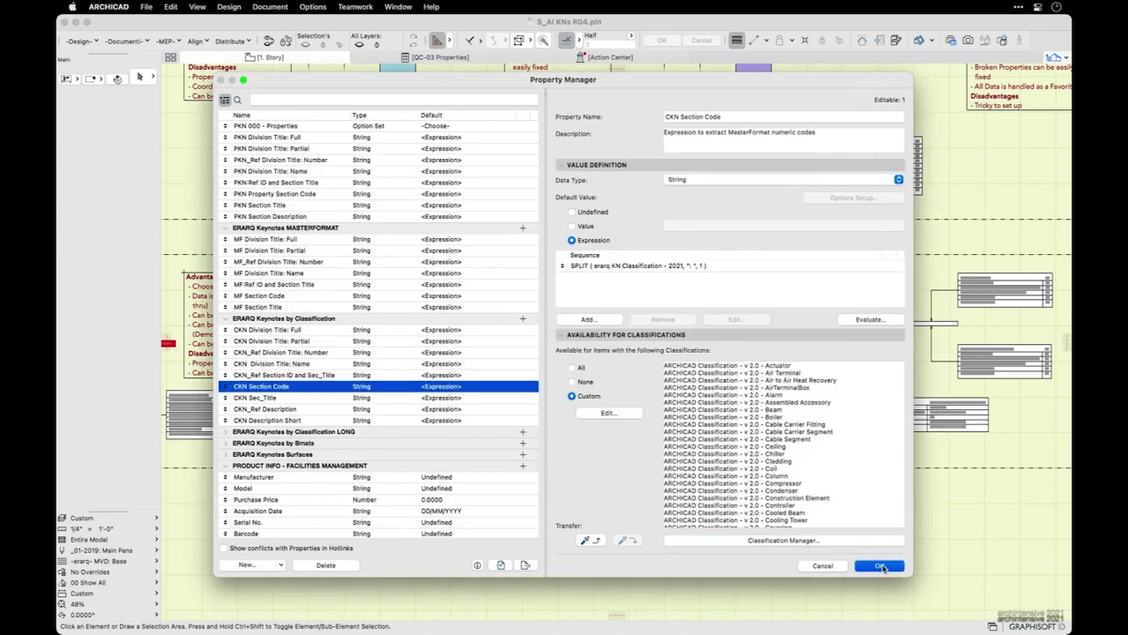
- Open the selection settings of the cube in the Classifications: Basic area and look through its classifications and properties
{"action": "scroll", "coordinate": [666, 372], "scroll_direction": "right", "scroll_amount": 5}
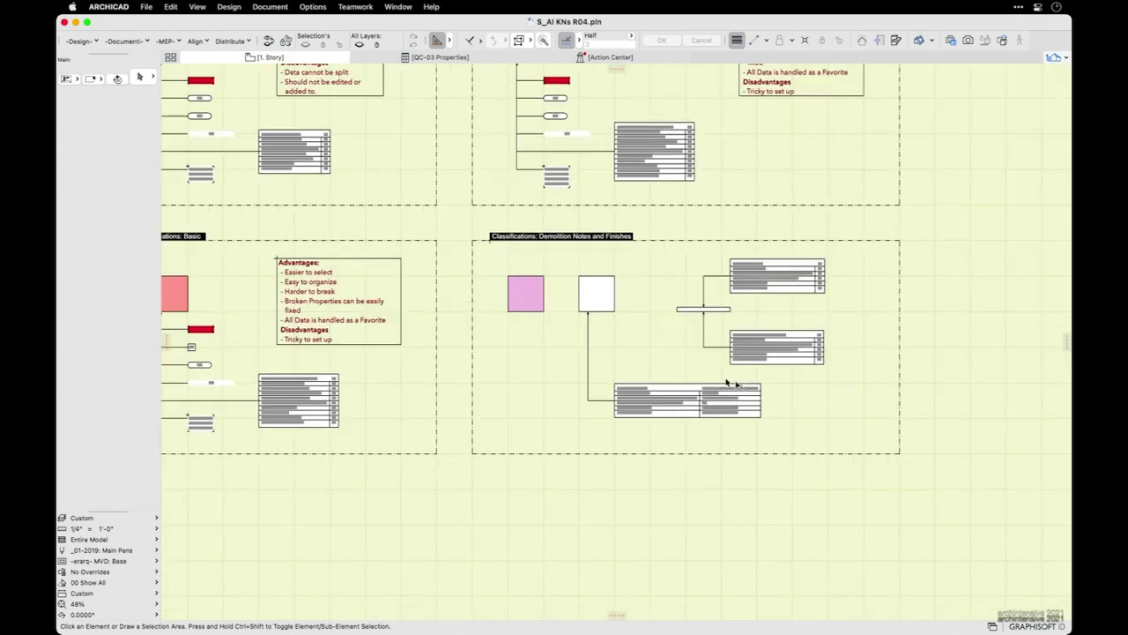
{"action": "scroll", "coordinate": [760, 386], "scroll_direction": "left", "scroll_amount": 5}
{"action": "scroll", "coordinate": [564, 290], "scroll_direction": "up", "scroll_amount": 3}
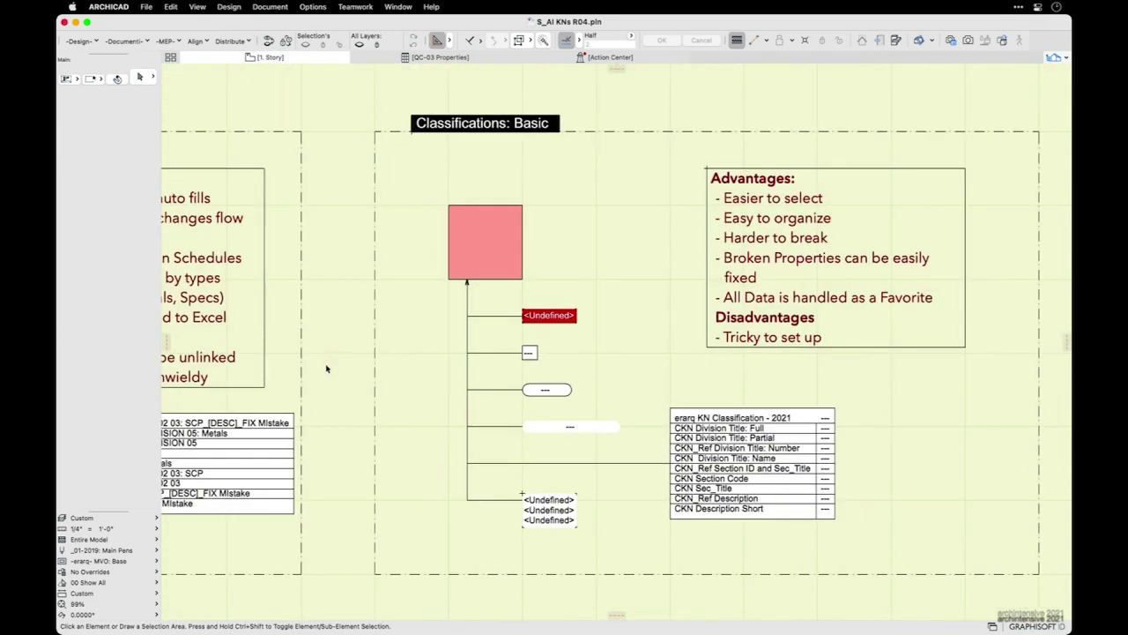
{"action": "left_click", "coordinate": [518, 281]}
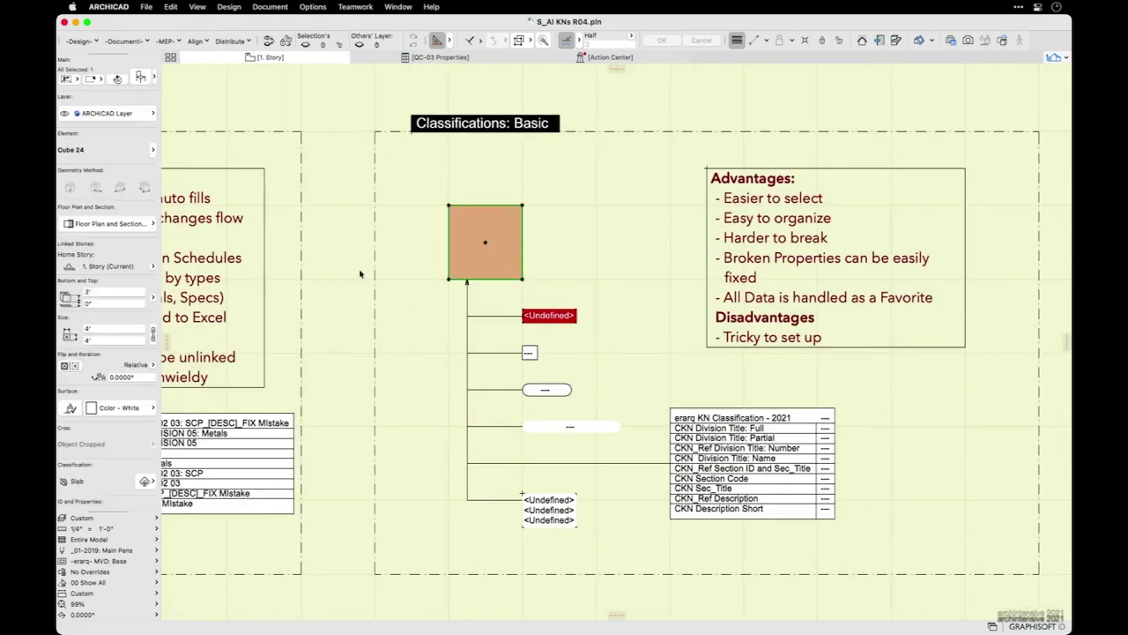
{"action": "key", "text": "super+t"}
{"action": "scroll", "coordinate": [544, 395], "scroll_direction": "down", "scroll_amount": 5}
{"action": "scroll", "coordinate": [544, 395], "scroll_direction": "down", "scroll_amount": 6}
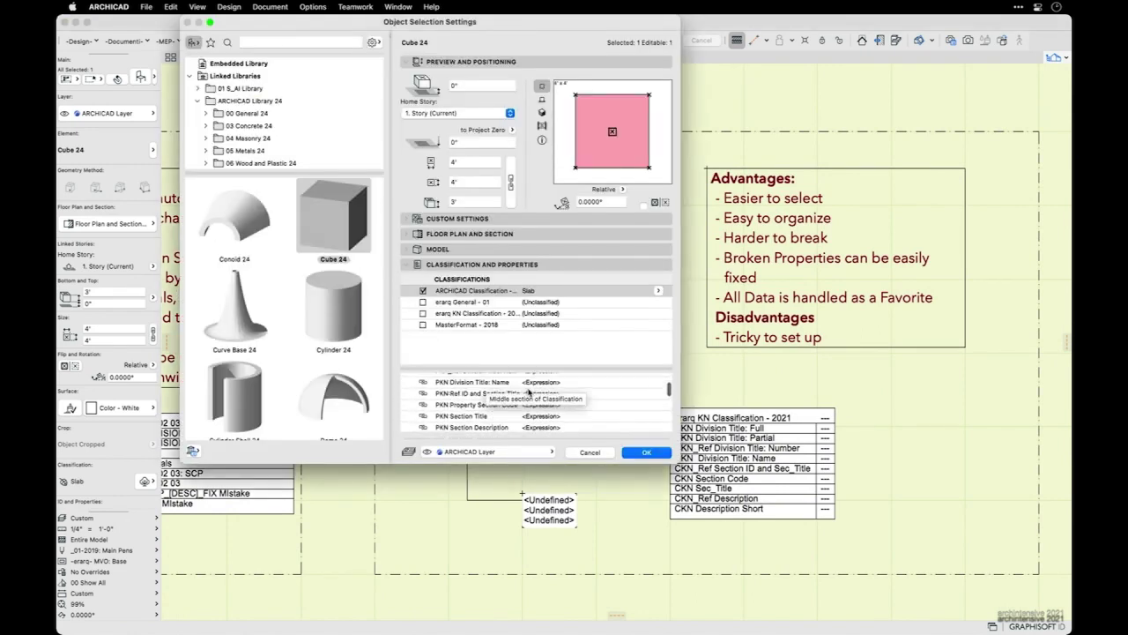
{"action": "scroll", "coordinate": [529, 390], "scroll_direction": "up", "scroll_amount": 2}
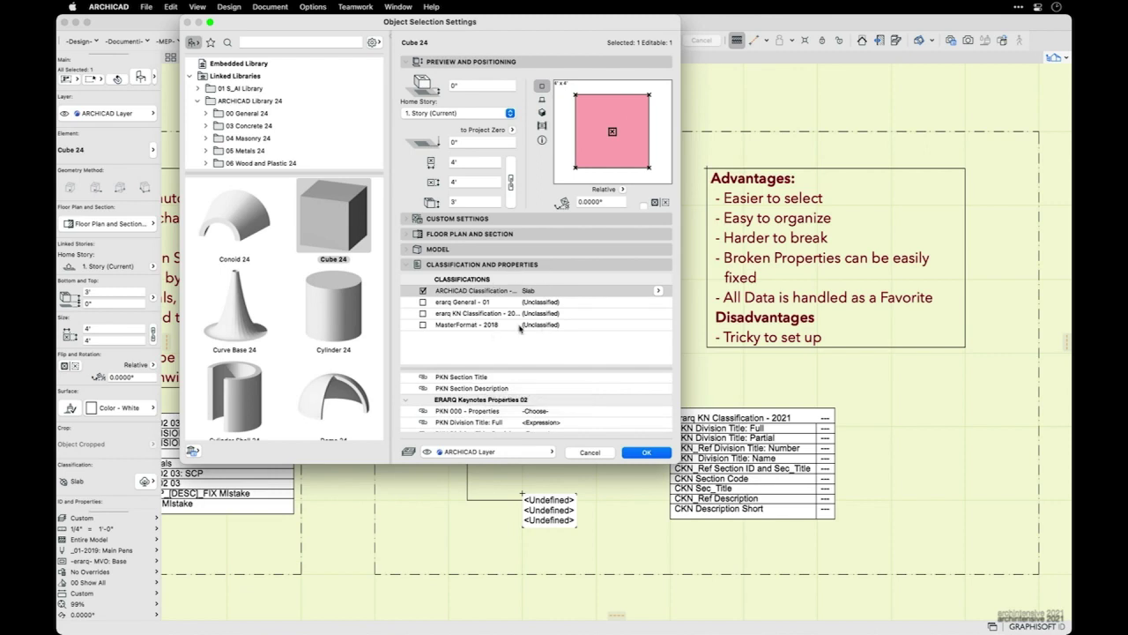
- Enable erarq KN Classification - 2021 for the cube and assign it DN 01: 01 TEXT from the DEMO NOTES branch
{"action": "left_click", "coordinate": [423, 313]}
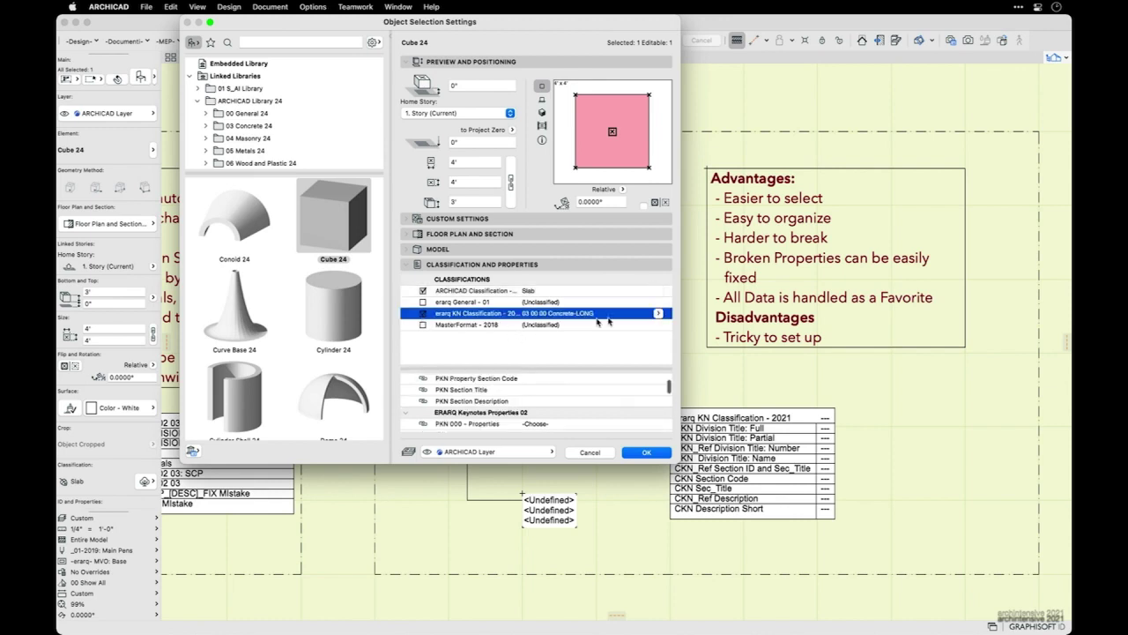
{"action": "left_click", "coordinate": [657, 315]}
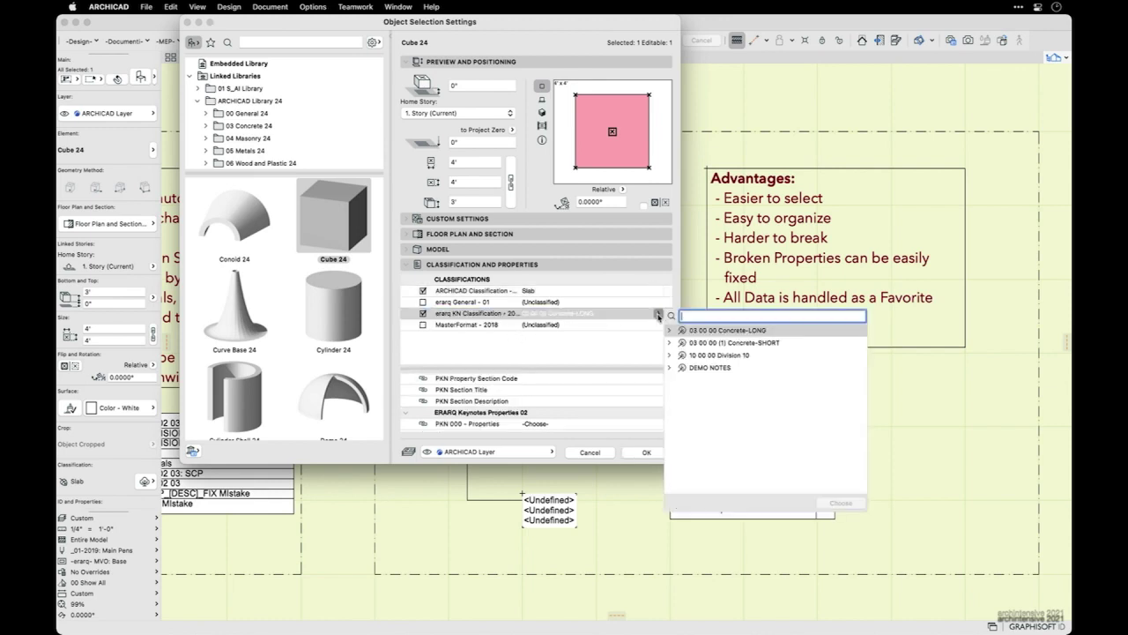
{"action": "left_click", "coordinate": [670, 371]}
{"action": "left_click", "coordinate": [737, 381]}
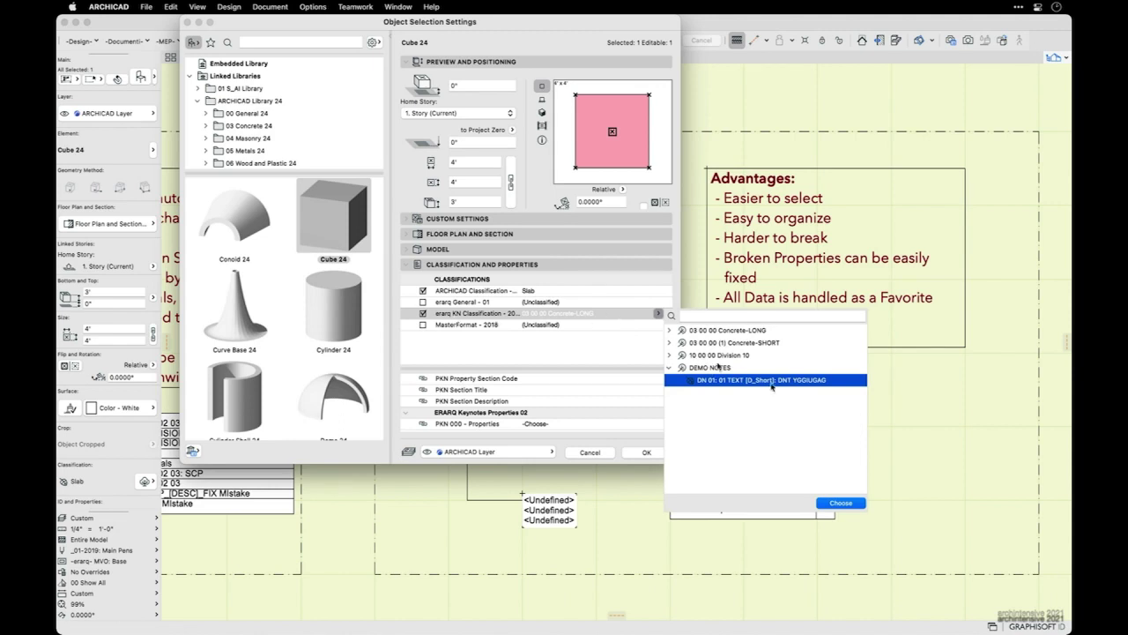
{"action": "left_click", "coordinate": [841, 503]}
{"action": "left_click", "coordinate": [637, 451]}
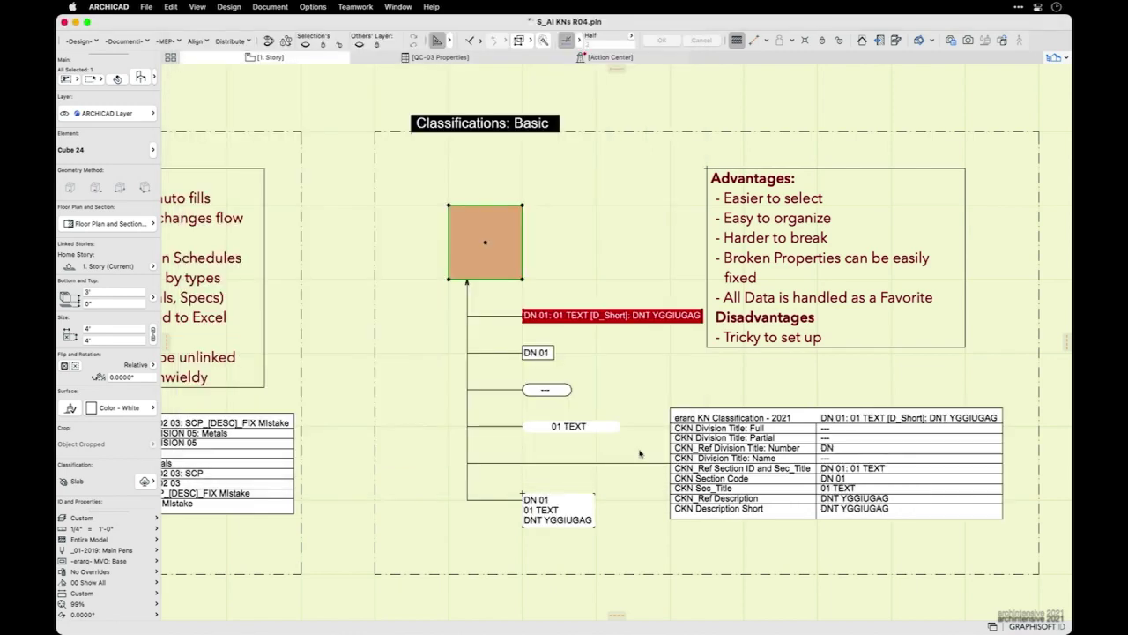
- Examine how the cube's labels and CKN property table split the assigned classification, including the division and section title labels
{"action": "scroll", "coordinate": [599, 410], "scroll_direction": "down", "scroll_amount": 1}
{"action": "middle_click_drag", "start_coordinate": [599, 410], "coordinate": [589, 403]}
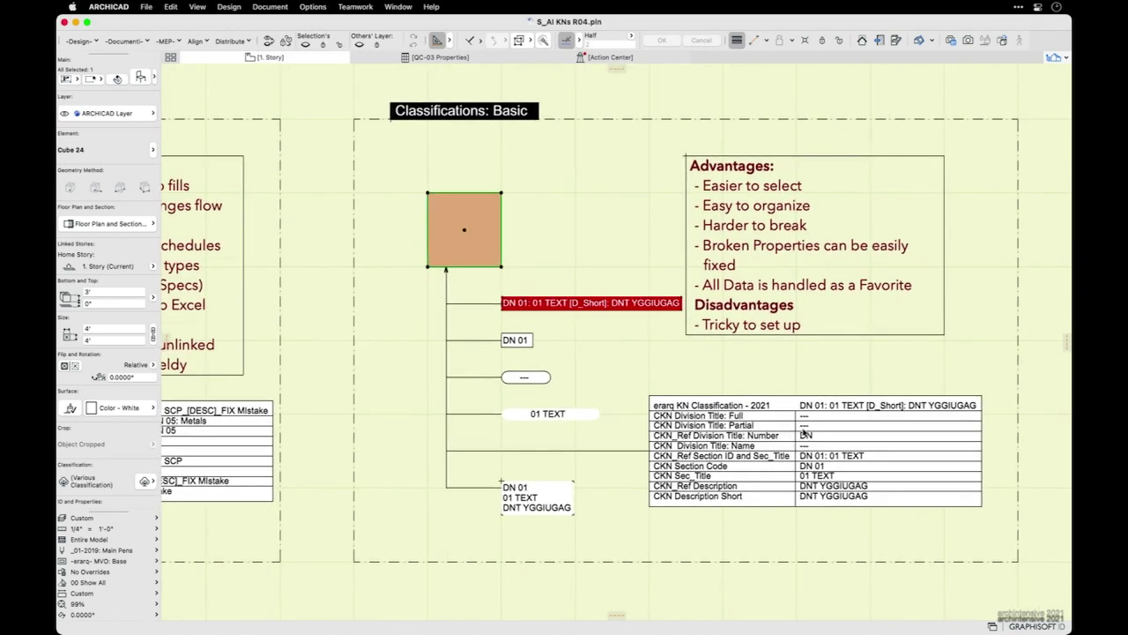
{"action": "left_click", "coordinate": [488, 382]}
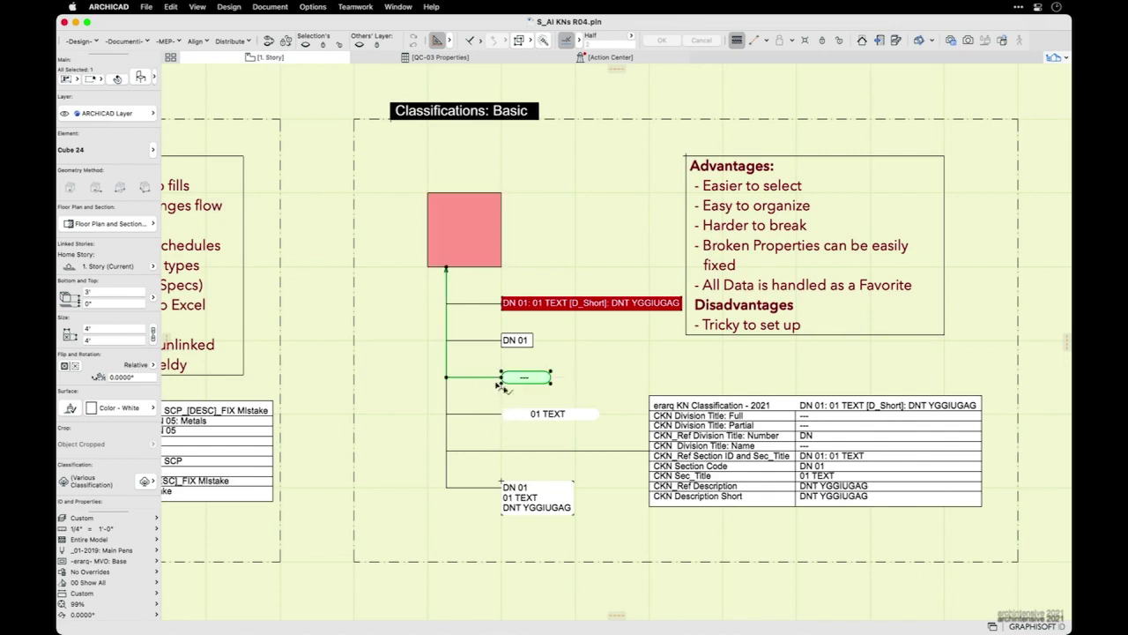
{"action": "middle_click_drag", "start_coordinate": [572, 376], "coordinate": [568, 375]}
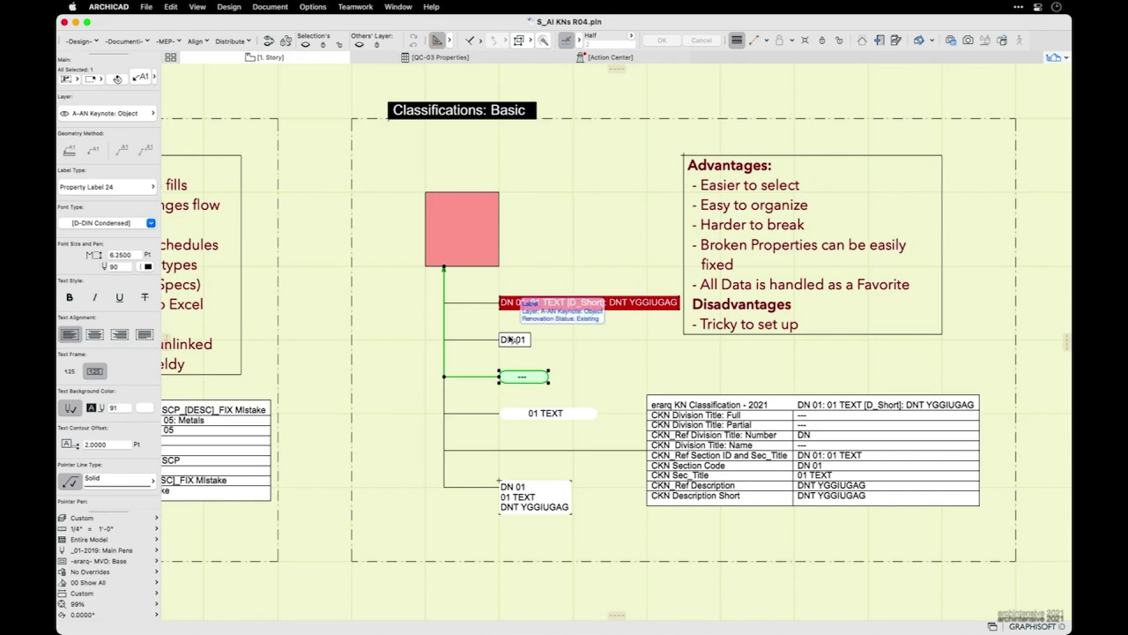
{"action": "left_click", "coordinate": [668, 366]}
{"action": "middle_click_drag", "start_coordinate": [676, 416], "coordinate": [644, 388]}
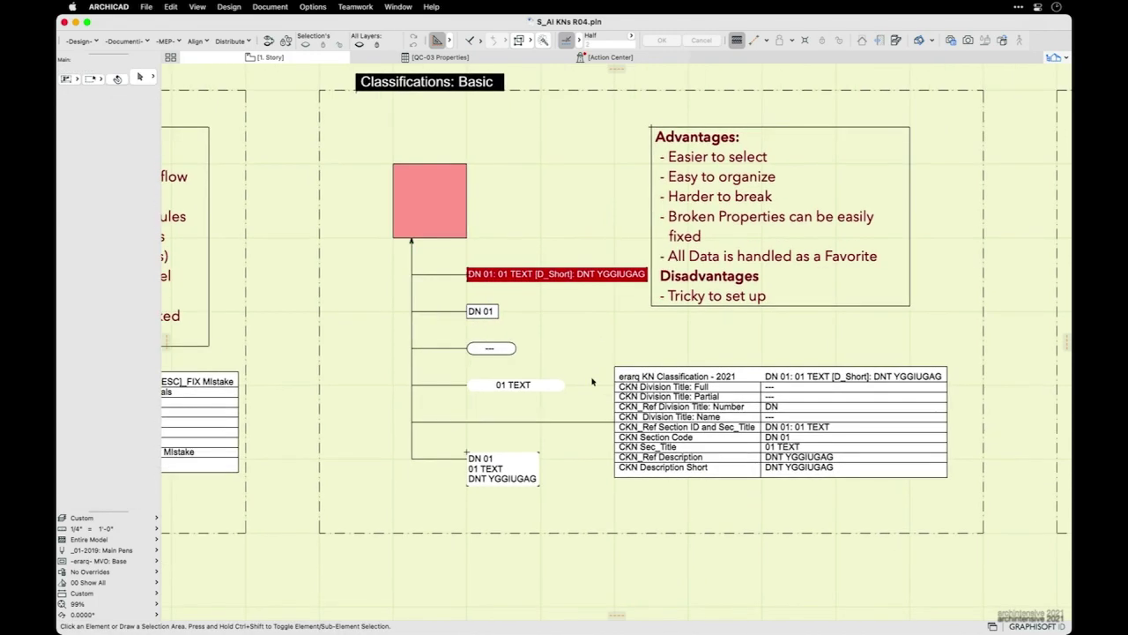
{"action": "scroll", "coordinate": [592, 387], "scroll_direction": "up", "scroll_amount": 2}
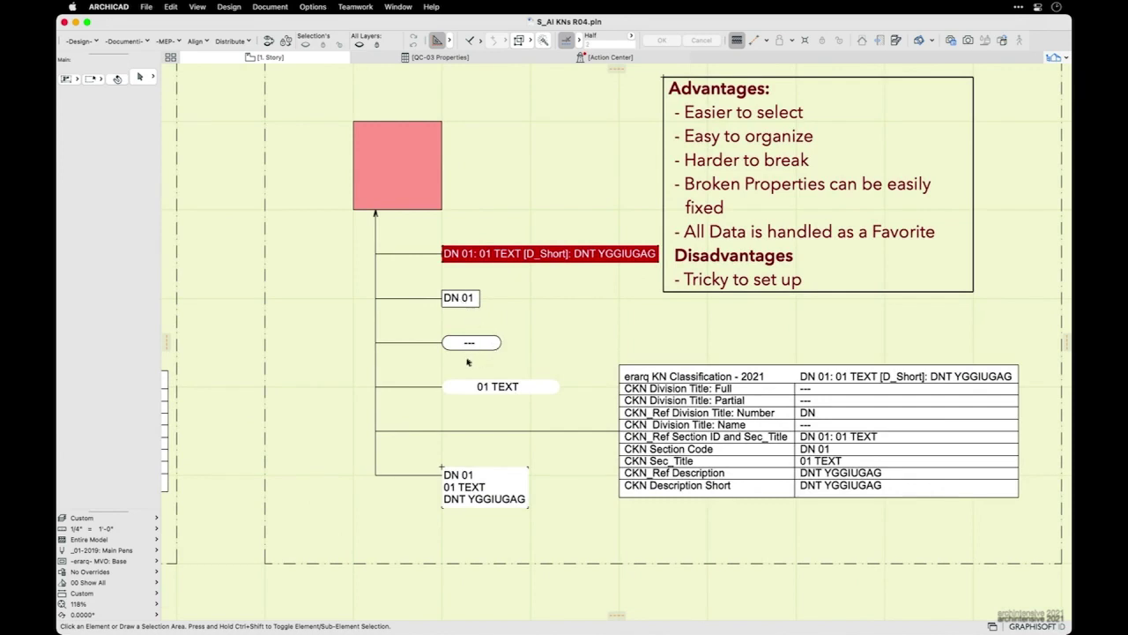
{"action": "left_click", "coordinate": [498, 389]}
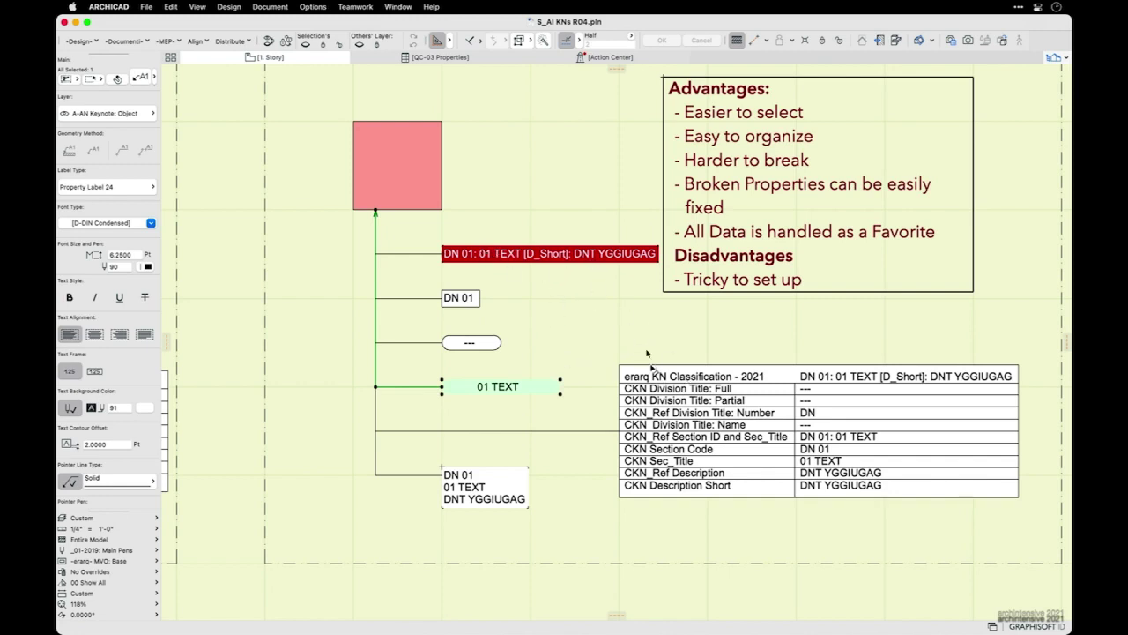
{"action": "left_click", "coordinate": [562, 351]}
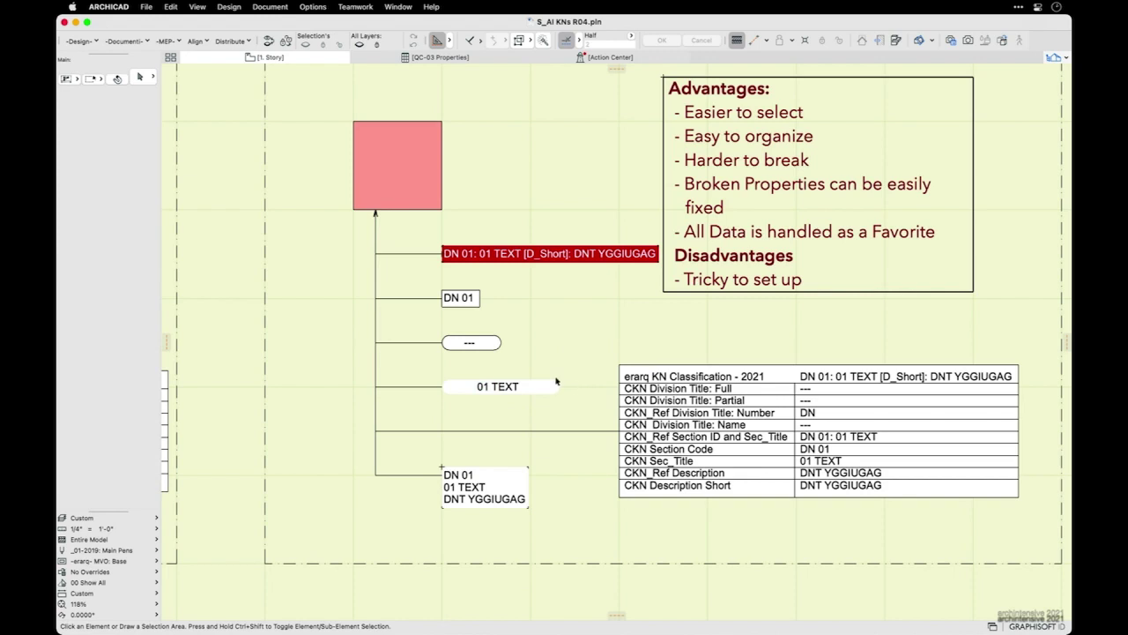
{"action": "scroll", "coordinate": [576, 377], "scroll_direction": "up", "scroll_amount": 2}
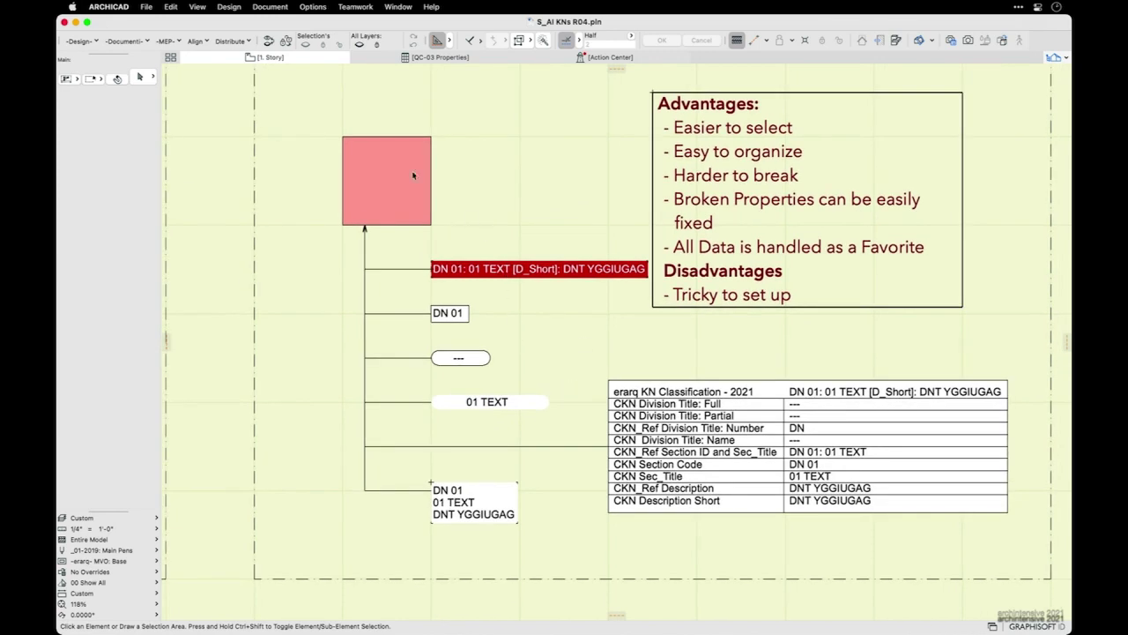
- Change the demo note classification's ID to "DN 01 | 01 TEXT" and its Name to ": DNT YGGIUGAG"
{"action": "left_click", "coordinate": [312, 6]}
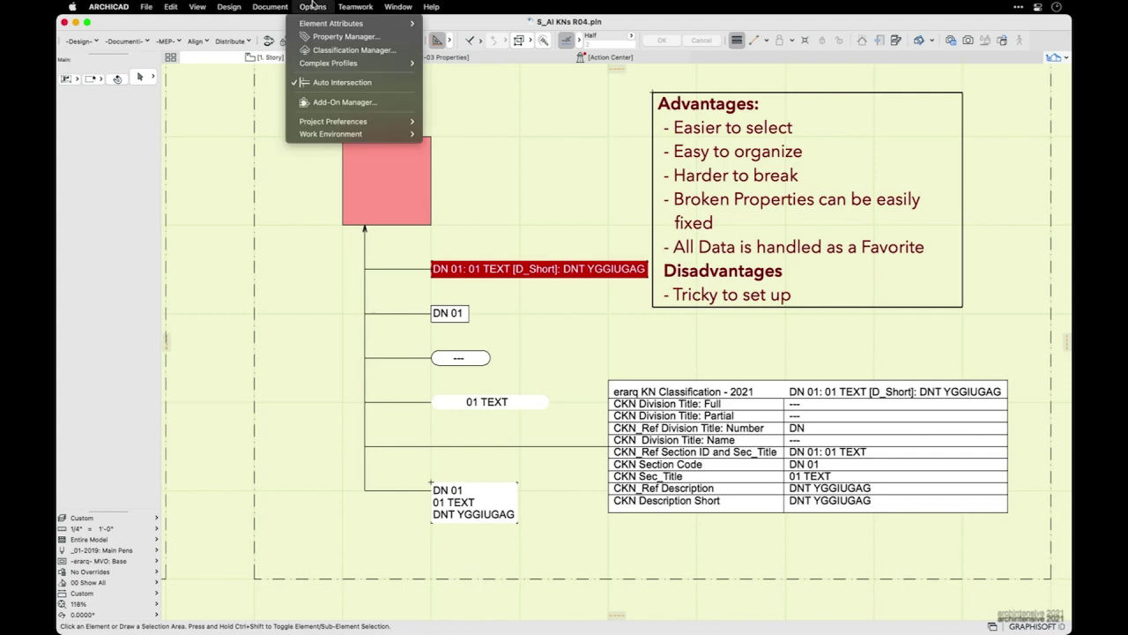
{"action": "left_click", "coordinate": [335, 50]}
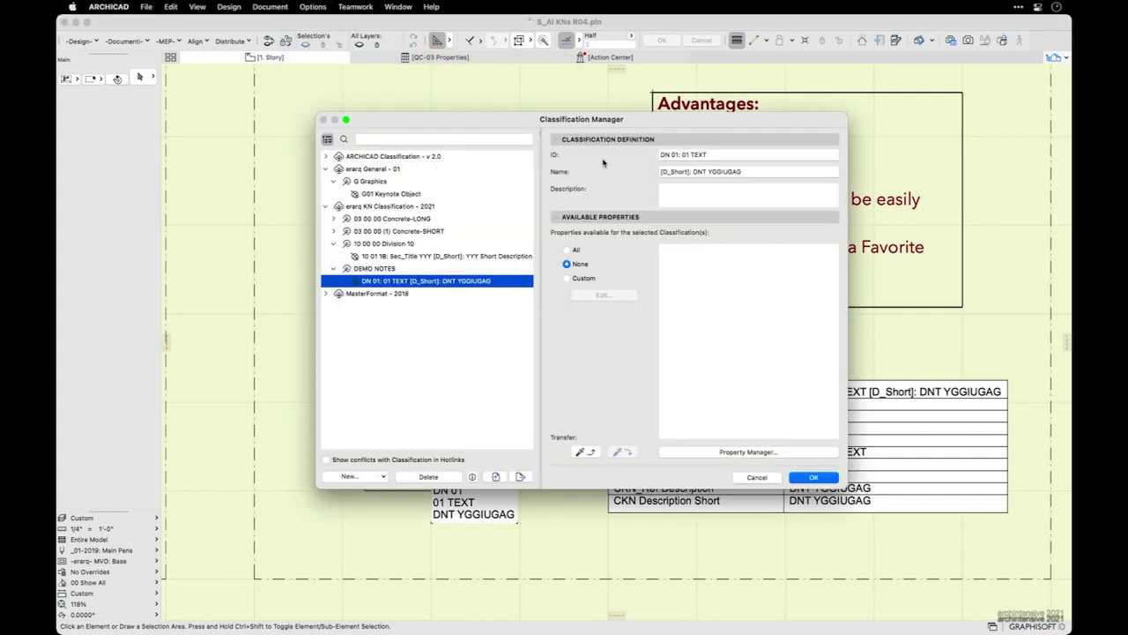
{"action": "left_click", "coordinate": [681, 154]}
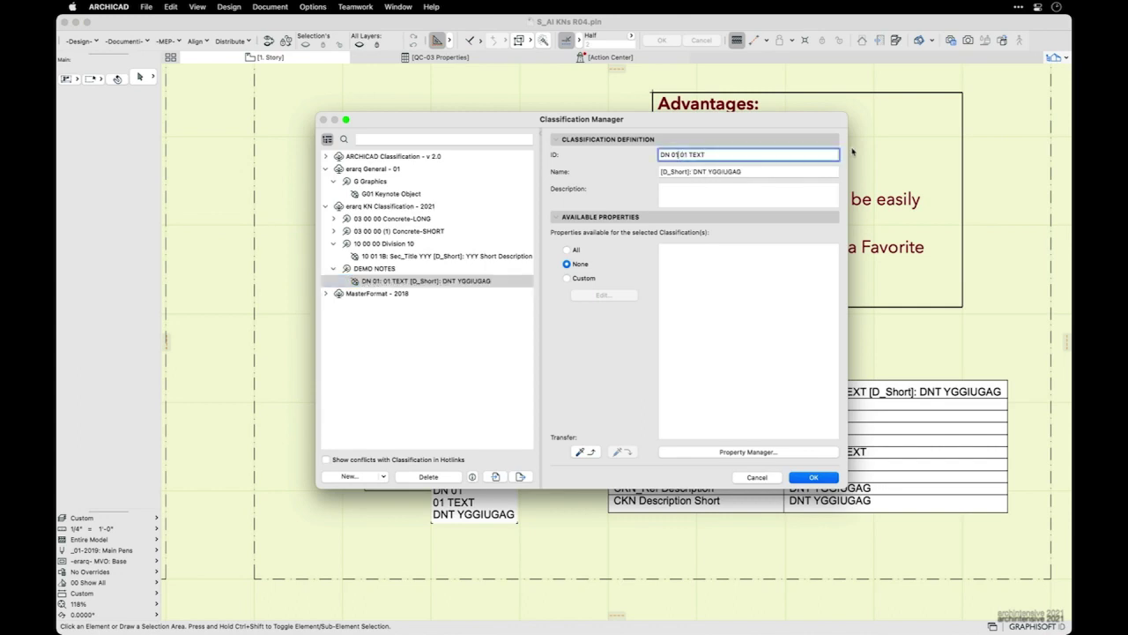
{"action": "type", "text": "|"}
{"action": "left_click_drag", "start_coordinate": [660, 172], "coordinate": [688, 172]}
{"action": "type", "text": "|"}
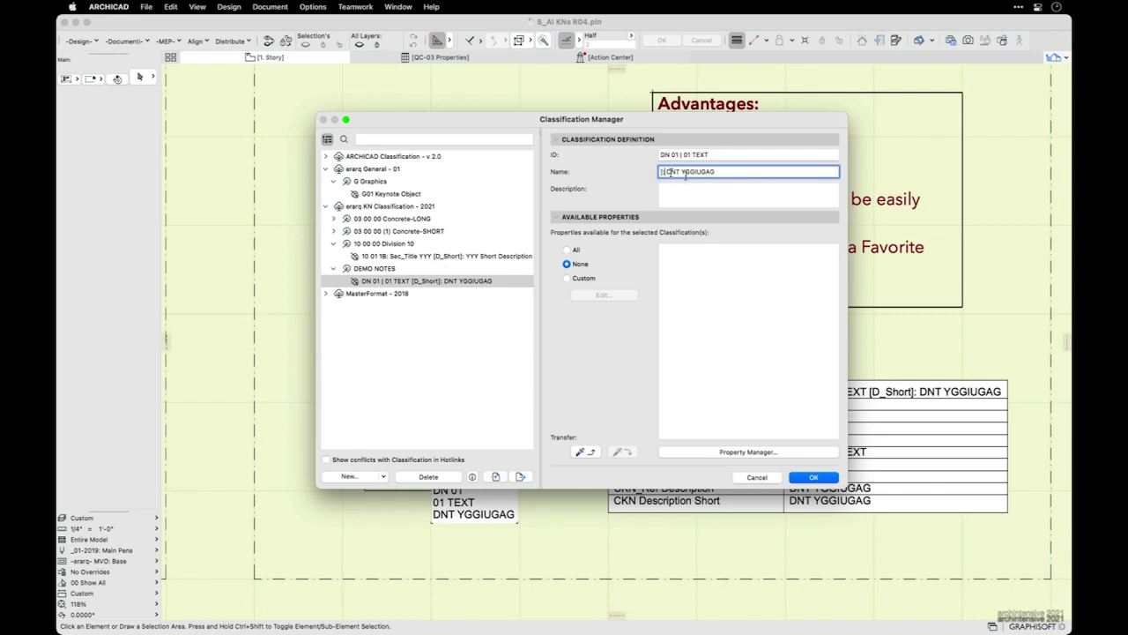
{"action": "key", "text": "Delete"}
{"action": "left_click", "coordinate": [813, 477]}
- Change the separator in the CKN Section Code expression to " | ", giving SPLIT ( erarq KN Classification - 2021, " | ", 1 )
{"action": "left_click", "coordinate": [321, 8]}
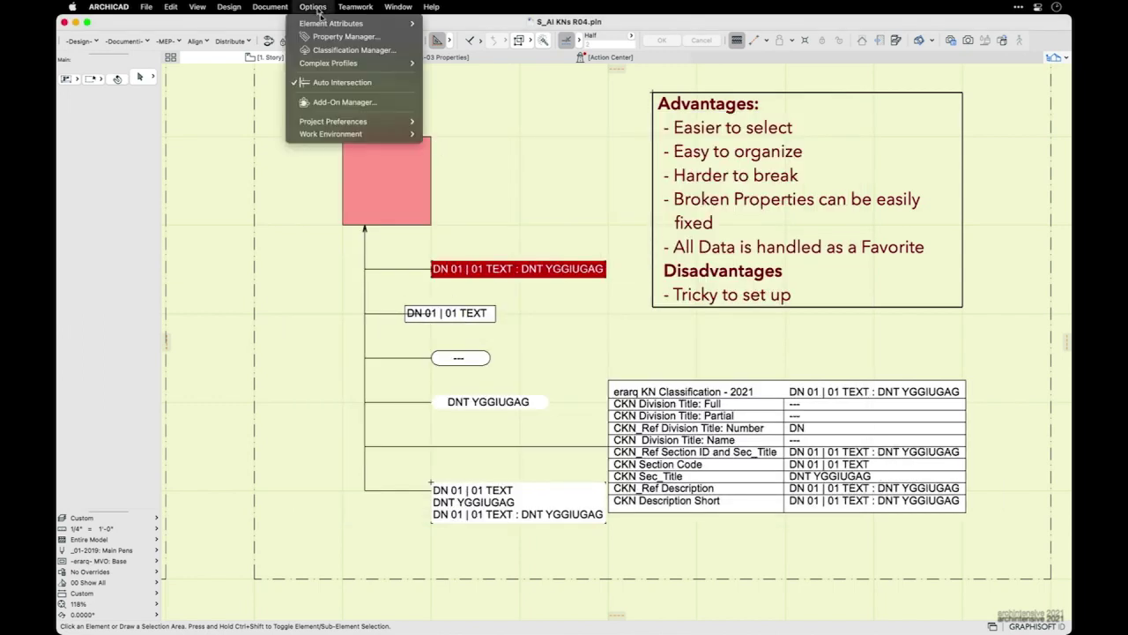
{"action": "left_click", "coordinate": [367, 38]}
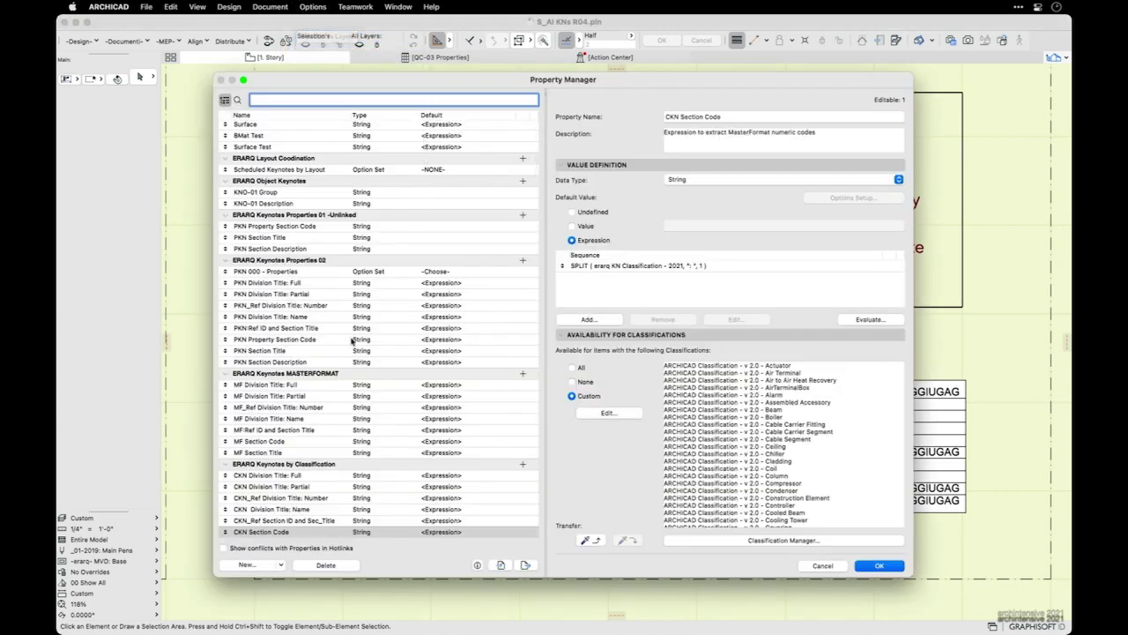
{"action": "scroll", "coordinate": [351, 341], "scroll_direction": "down", "scroll_amount": 3}
{"action": "scroll", "coordinate": [350, 342], "scroll_direction": "down", "scroll_amount": 3}
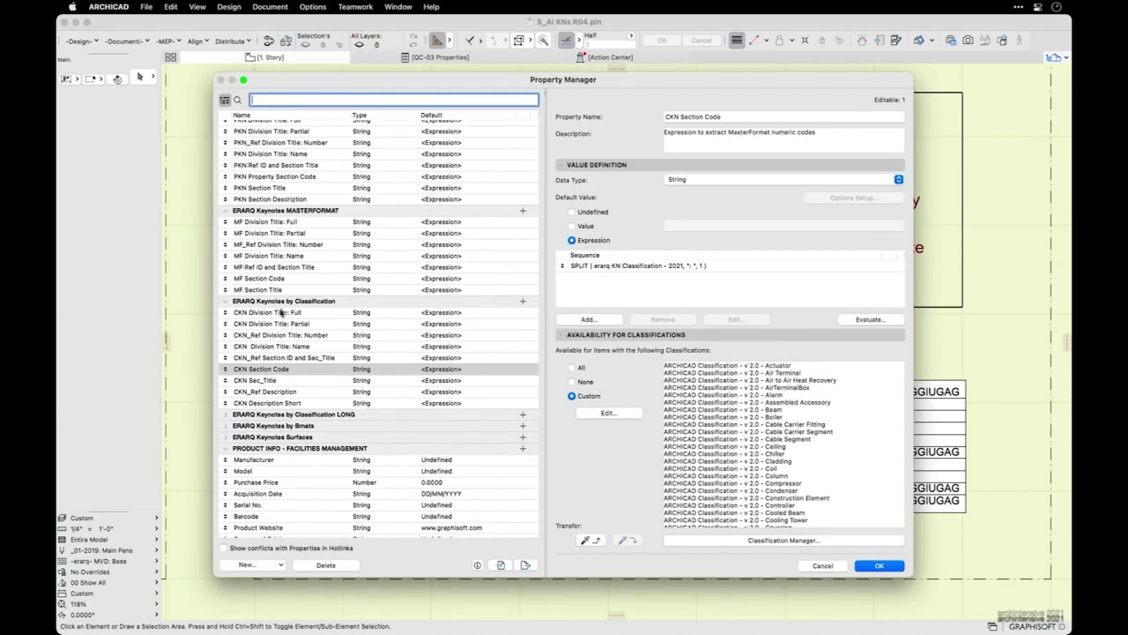
{"action": "left_click", "coordinate": [285, 368]}
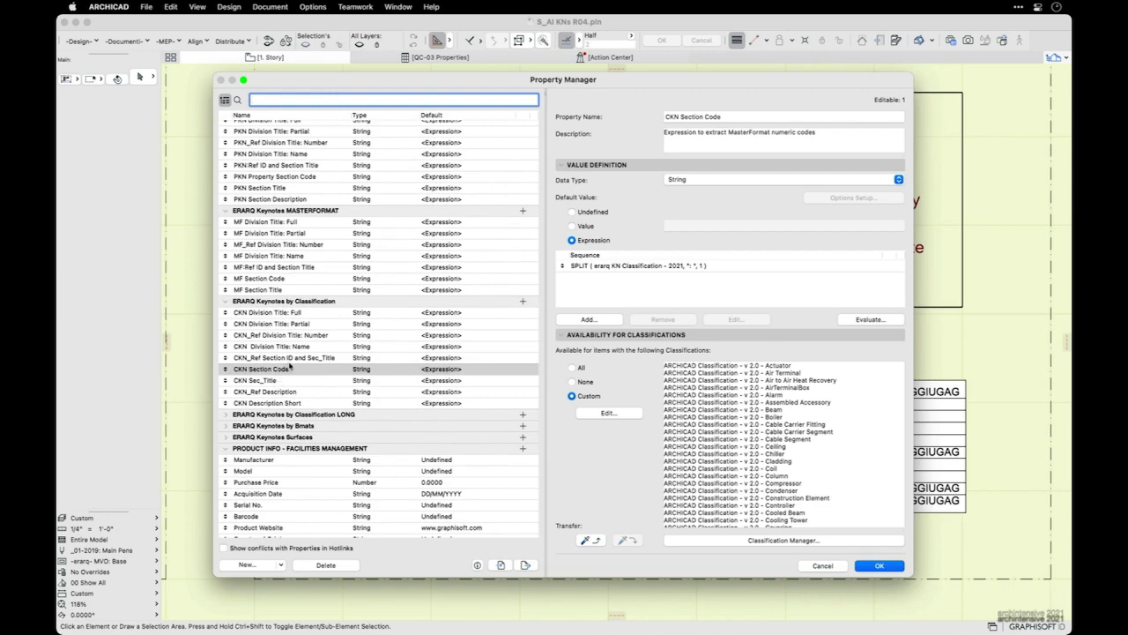
{"action": "left_click", "coordinate": [696, 271]}
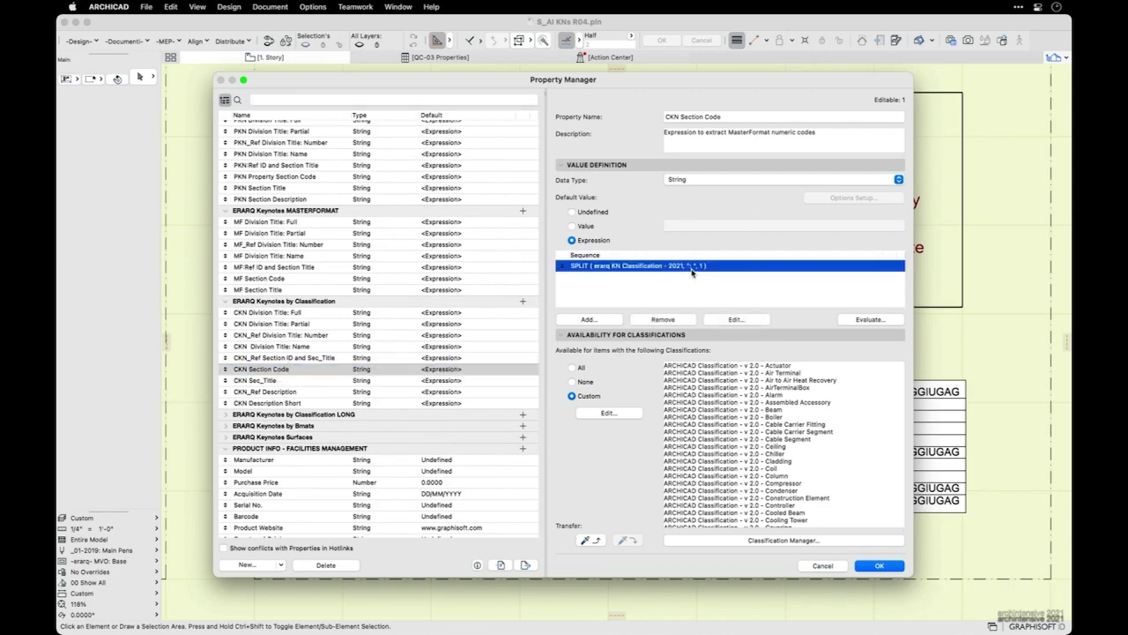
{"action": "double_click", "coordinate": [691, 268]}
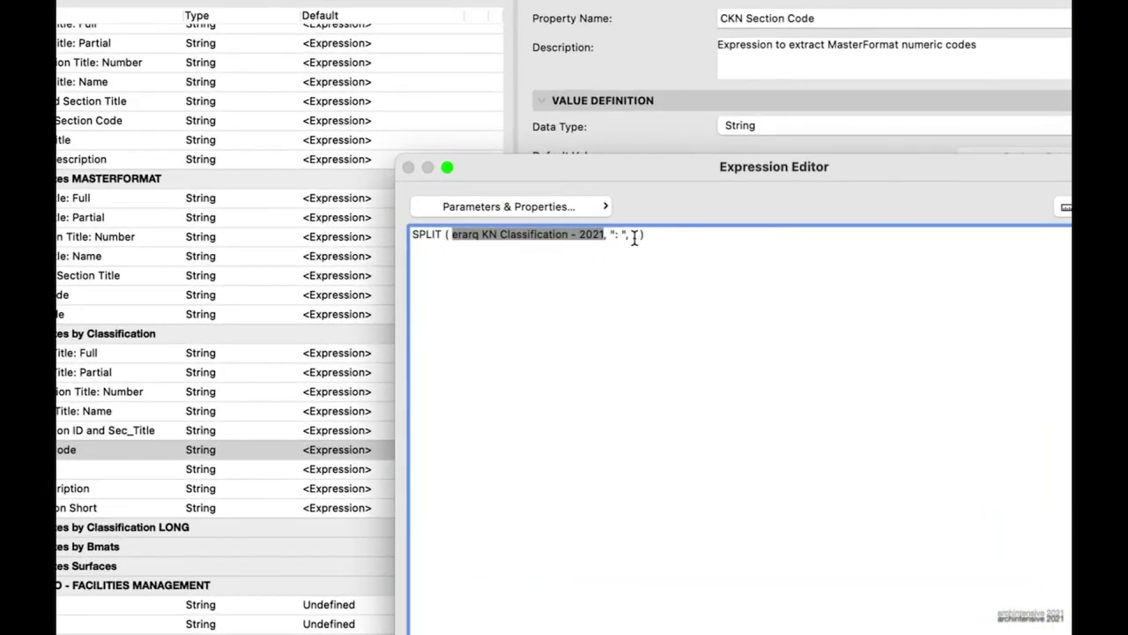
{"action": "type", "text": "|"}
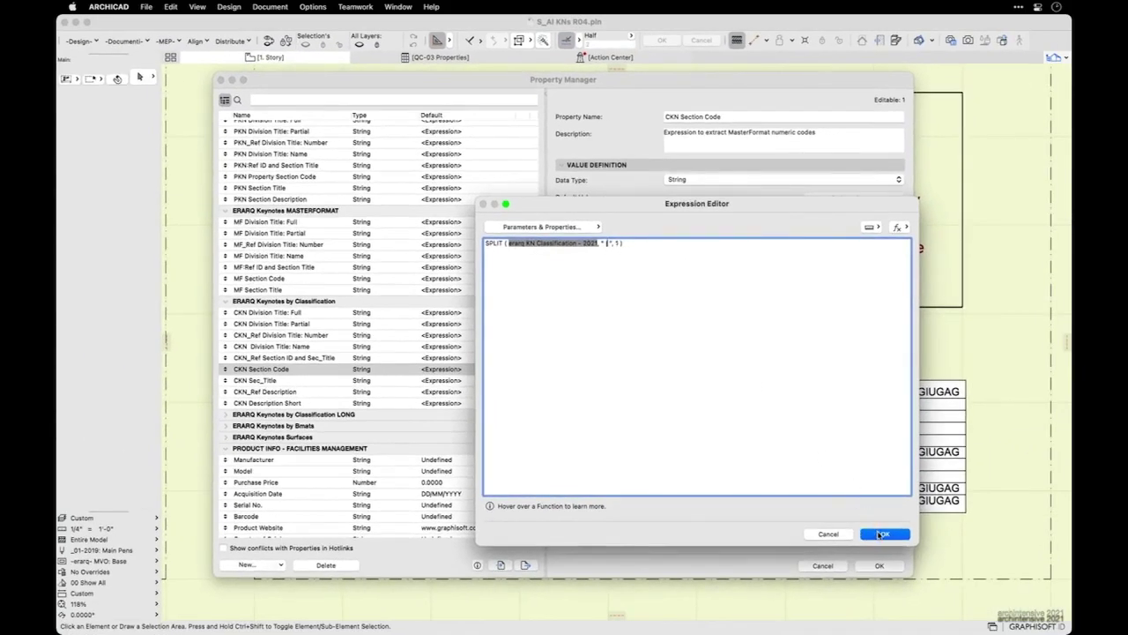
{"action": "left_click", "coordinate": [881, 534]}
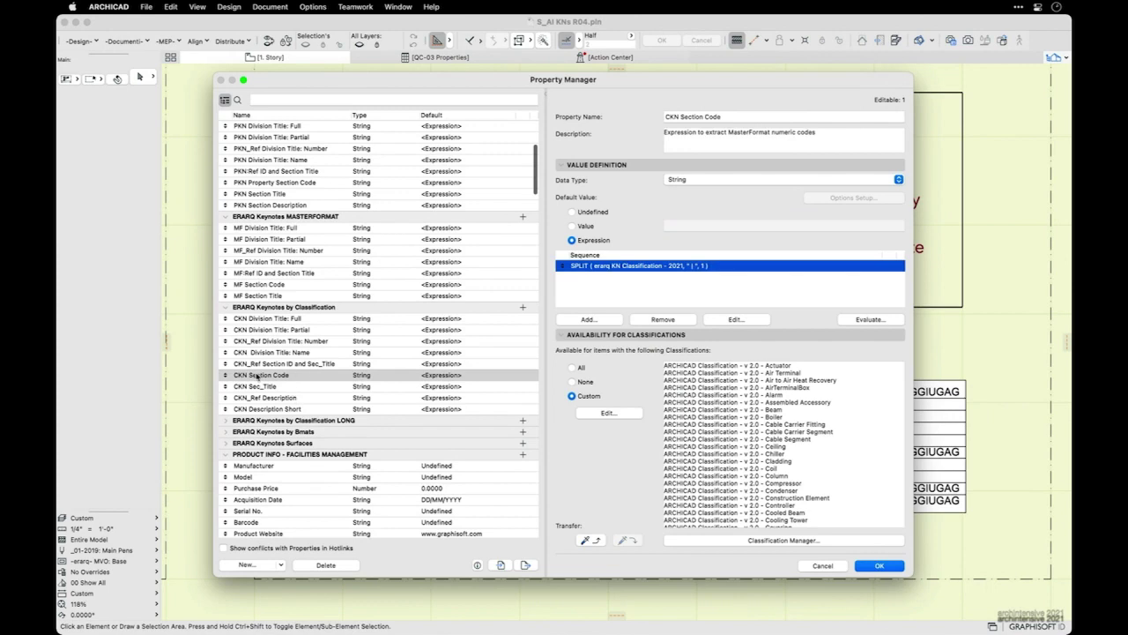
- Change the CKN_Ref Section ID and Sec_Title expression to SPLIT ( erarq KN Classification - 2021, " | ", 2 )
{"action": "left_click", "coordinate": [277, 388]}
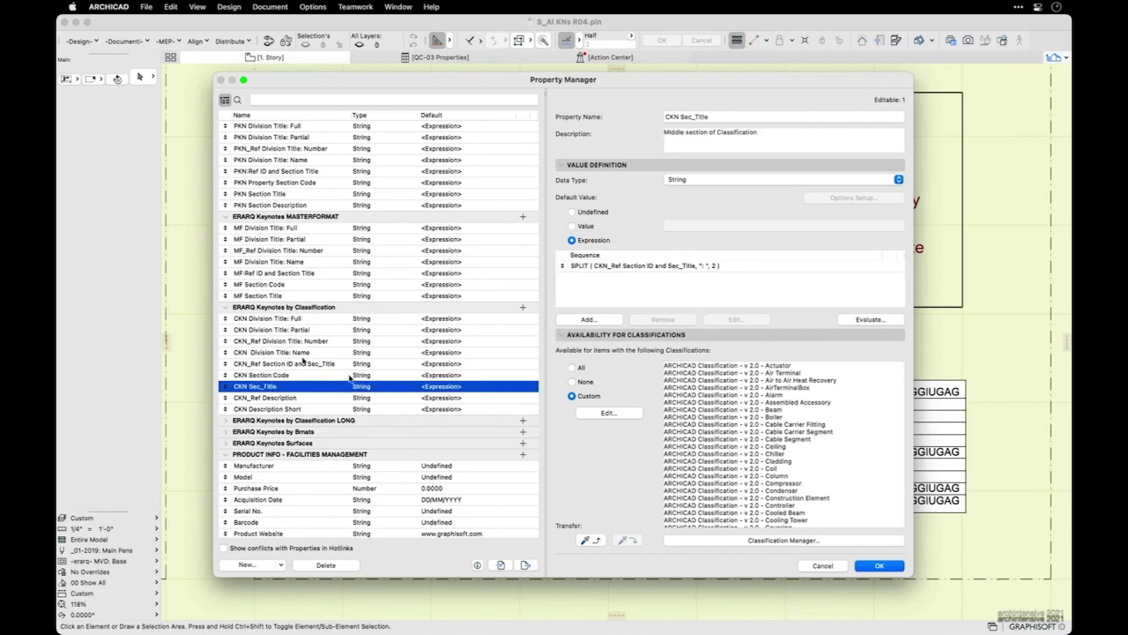
{"action": "left_click", "coordinate": [290, 364]}
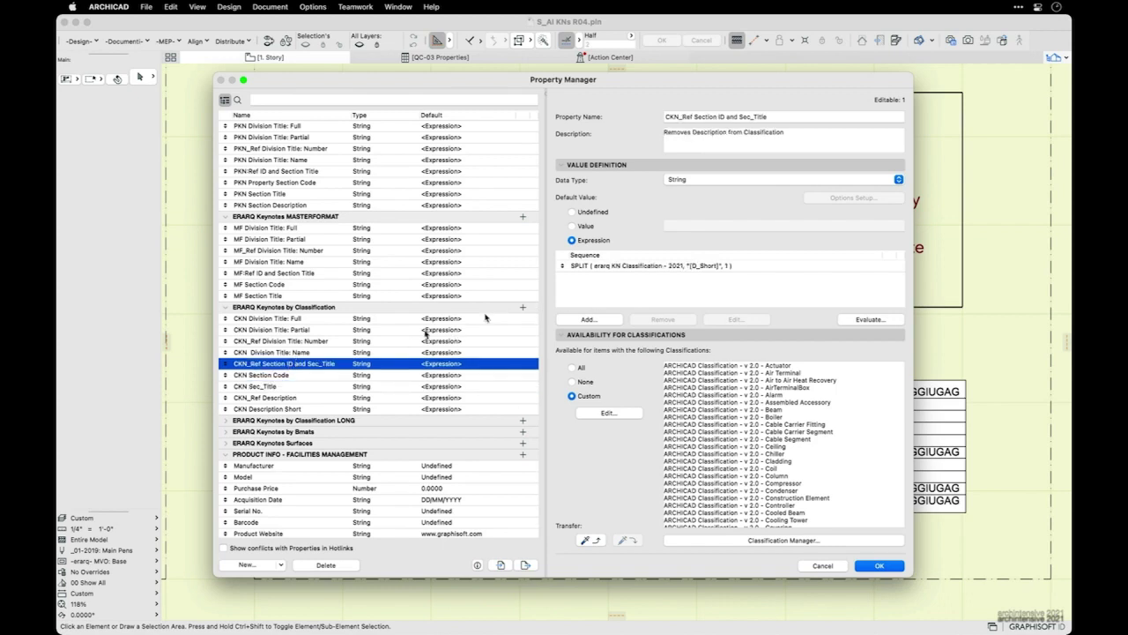
{"action": "double_click", "coordinate": [642, 266]}
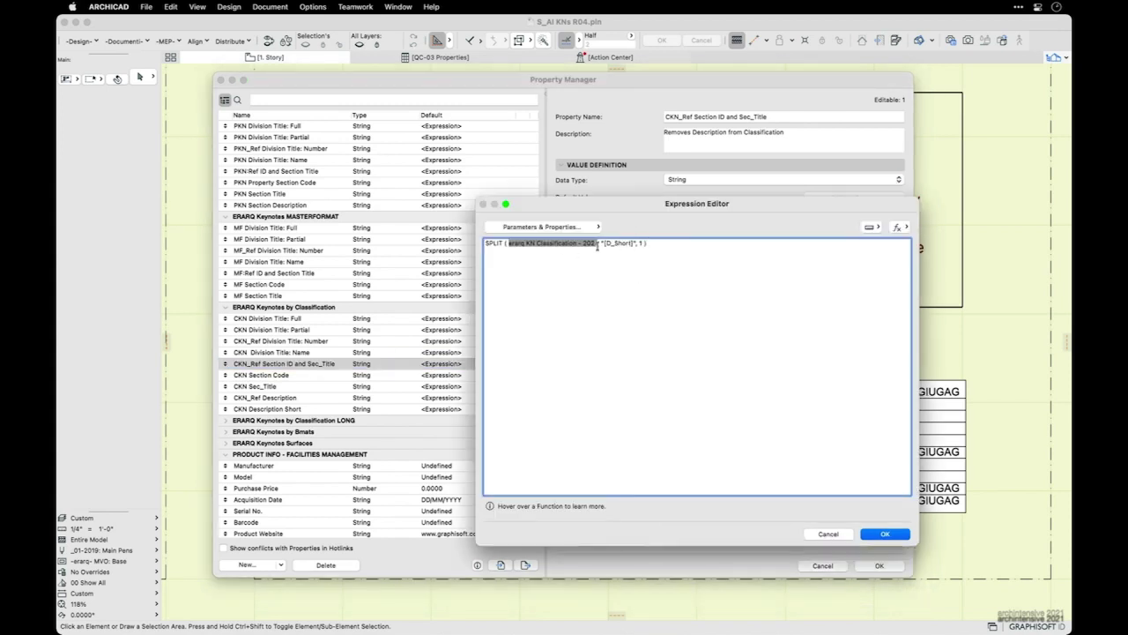
{"action": "left_click_drag", "start_coordinate": [604, 244], "coordinate": [629, 244]}
{"action": "key", "text": "BackSpace"}
{"action": "type", "text": "2"}
{"action": "left_click", "coordinate": [880, 533]}
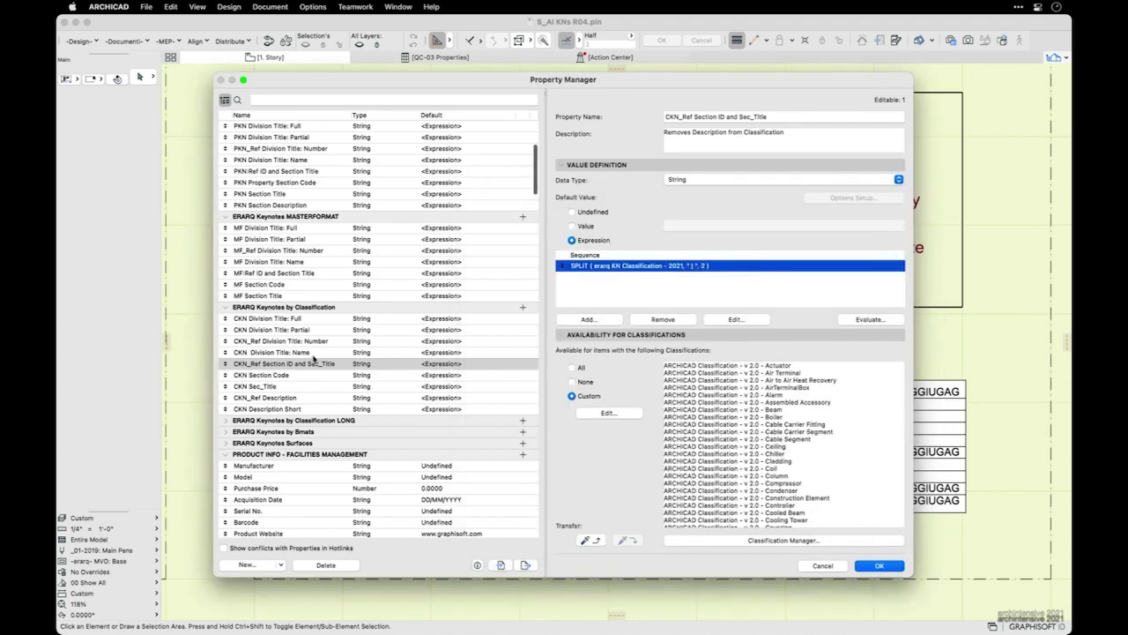
- Set the part index in the CKN Sec_Title expression to 1, giving SPLIT ( CKN_Ref Section ID and Sec_Title, ": ", 1 )
{"action": "left_click", "coordinate": [277, 386]}
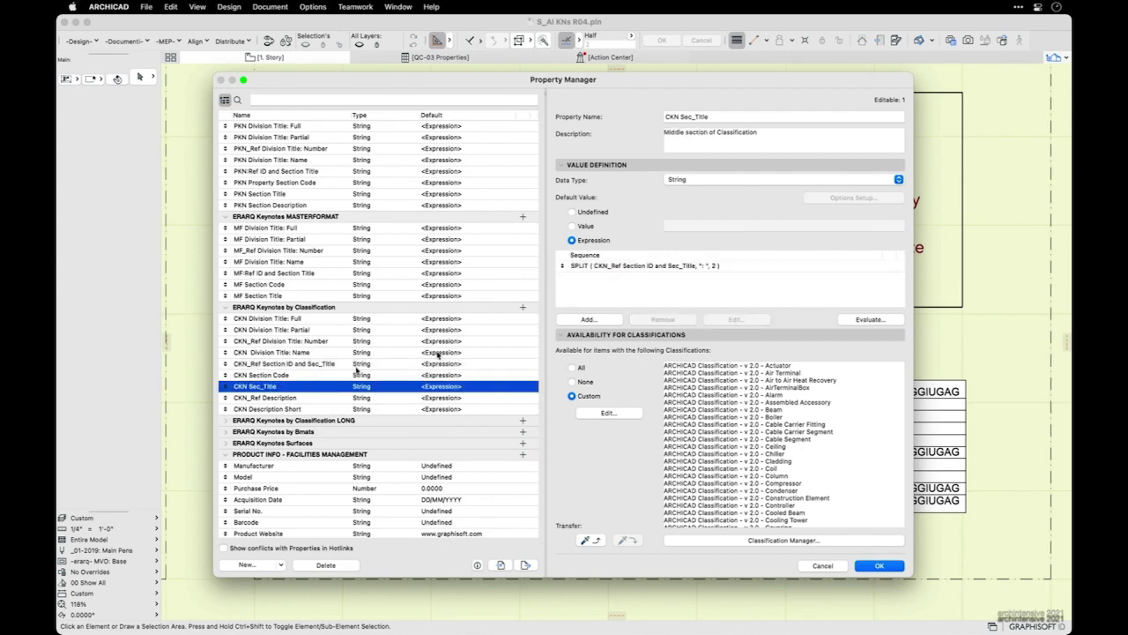
{"action": "left_click", "coordinate": [692, 267]}
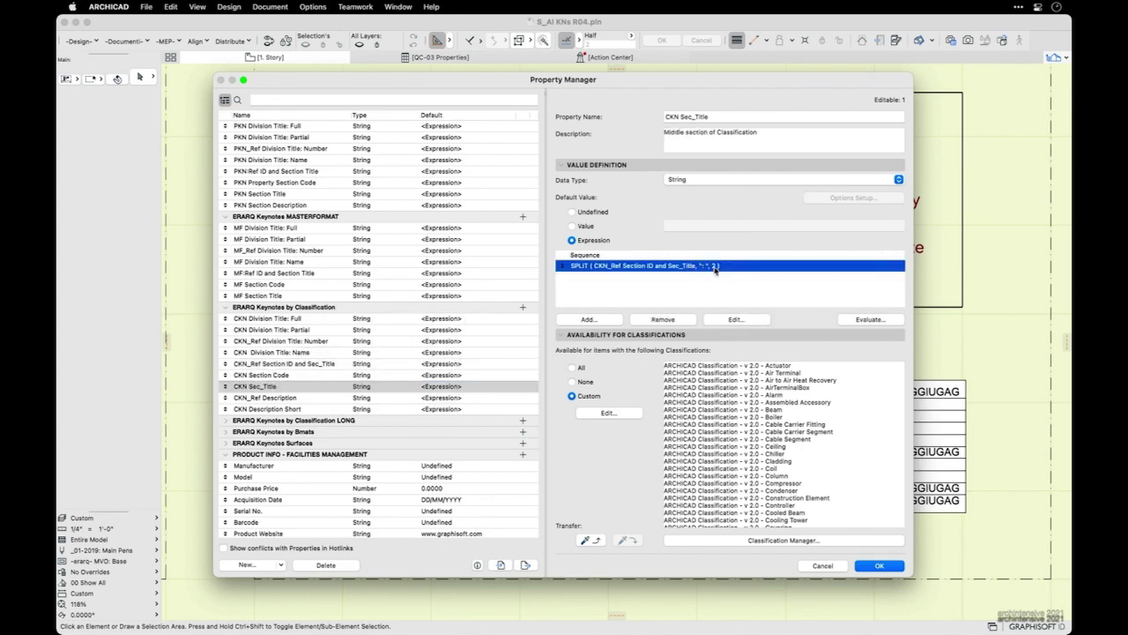
{"action": "double_click", "coordinate": [712, 267]}
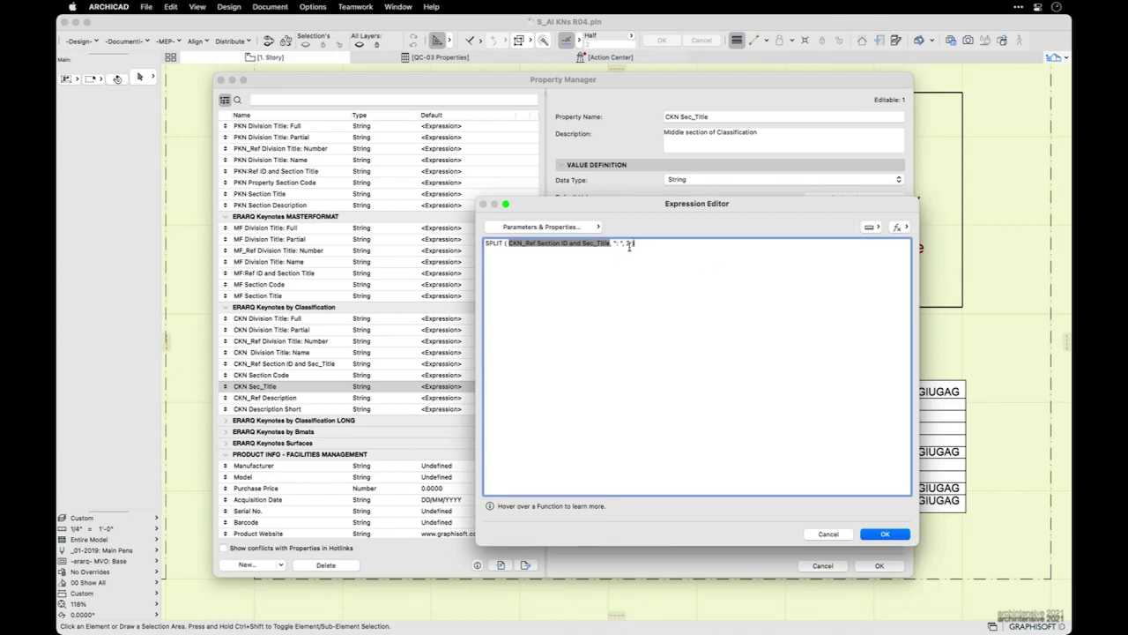
{"action": "key", "text": "BackSpace"}
{"action": "type", "text": "1"}
{"action": "left_click", "coordinate": [886, 534]}
- Open the split expression of the CKN Description Short property for editing
{"action": "left_click", "coordinate": [280, 398]}
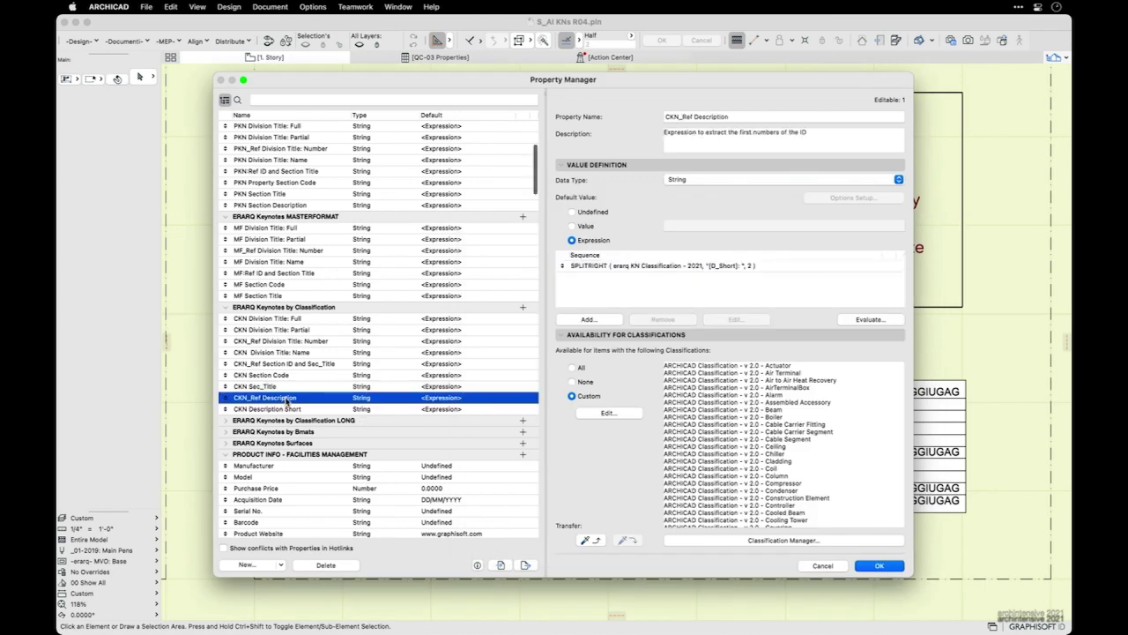
{"action": "left_click", "coordinate": [282, 409]}
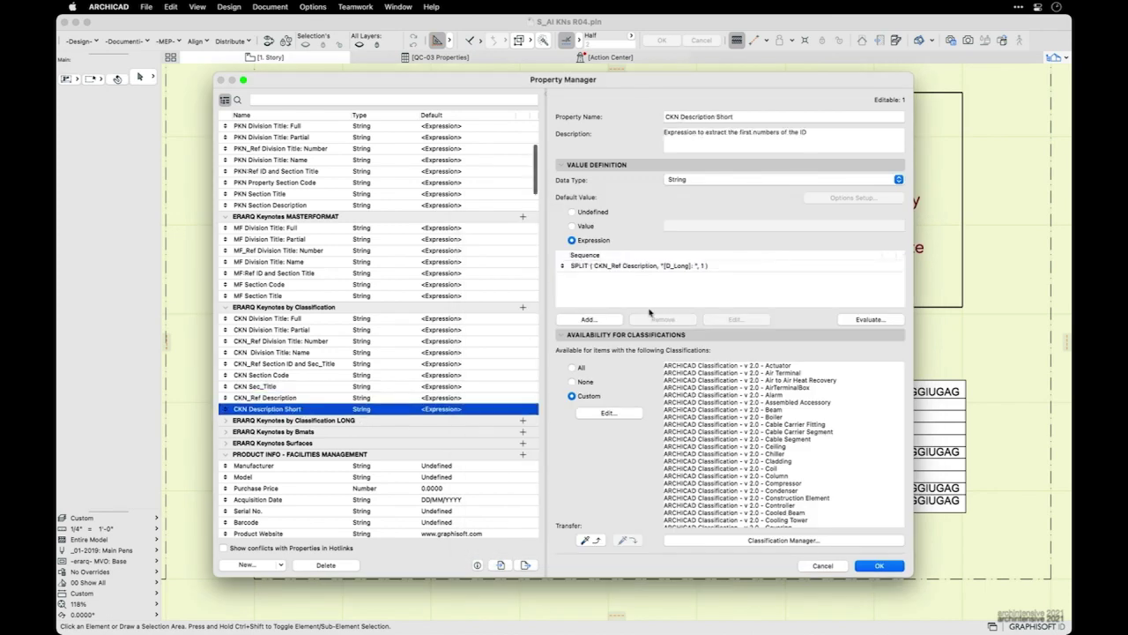
{"action": "double_click", "coordinate": [671, 265]}
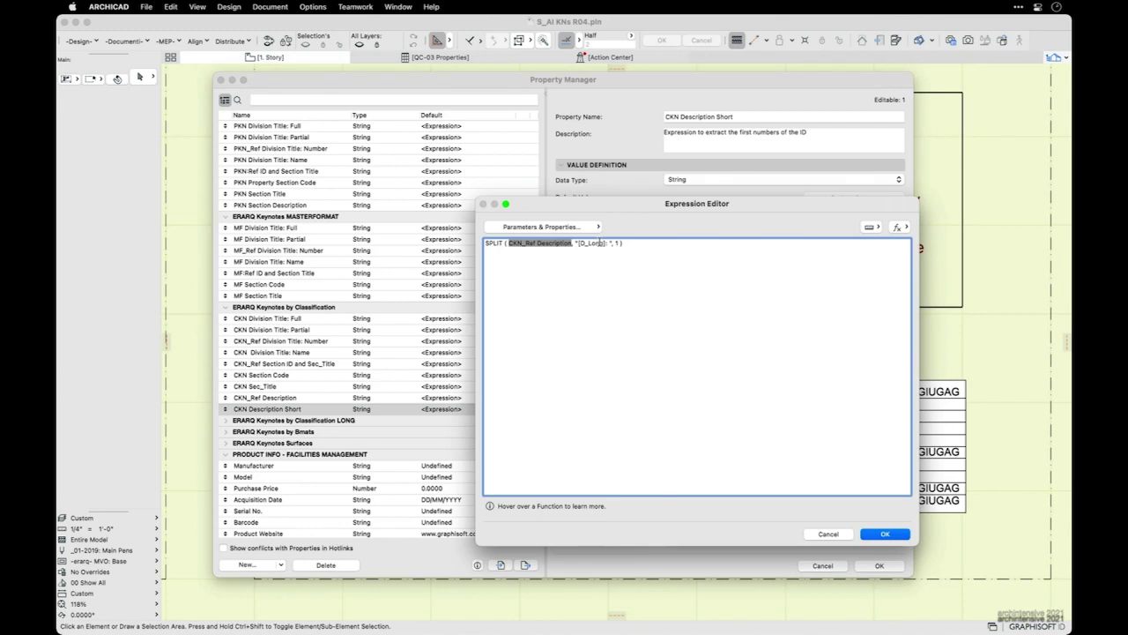
{"action": "left_click", "coordinate": [534, 243]}
{"action": "left_click", "coordinate": [538, 228]}
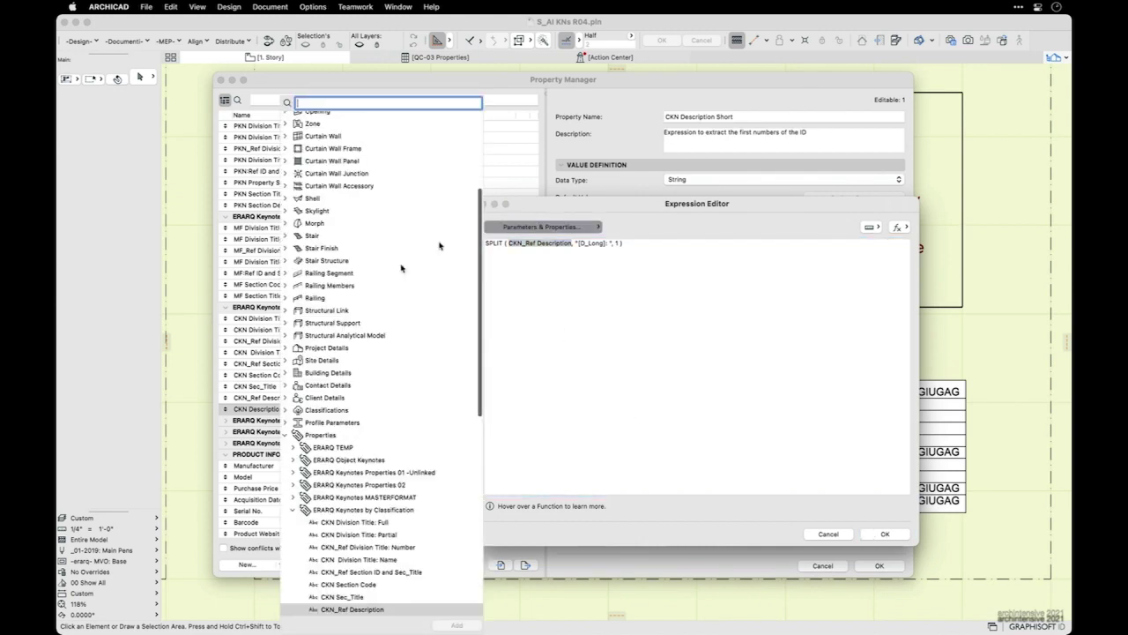
{"action": "scroll", "coordinate": [397, 436], "scroll_direction": "down", "scroll_amount": 5}
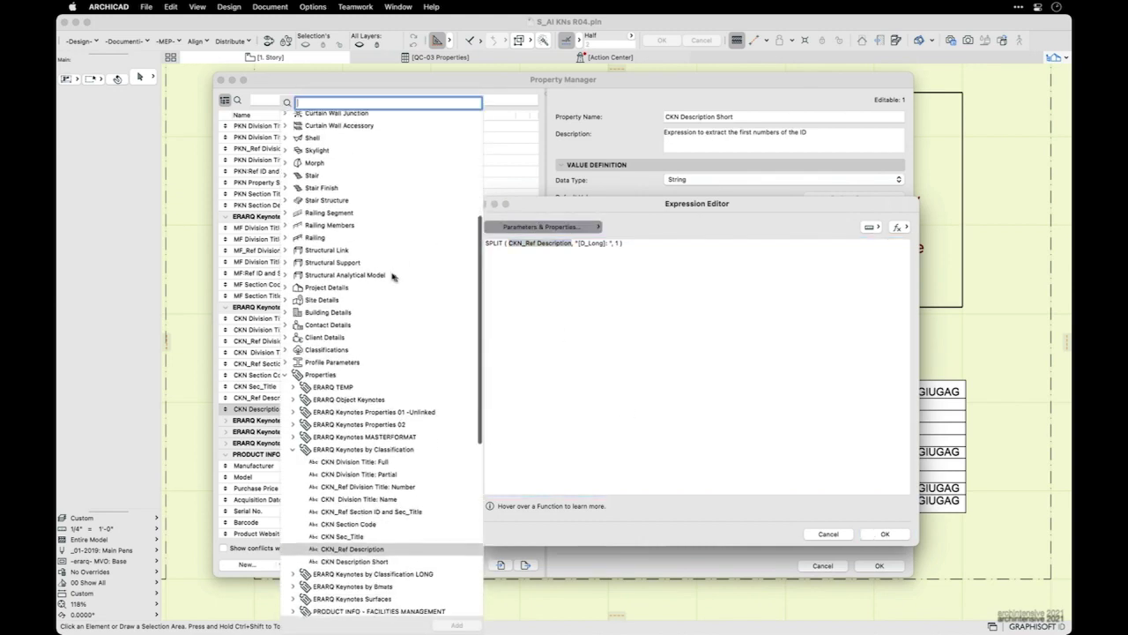
{"action": "left_click", "coordinate": [386, 487]}
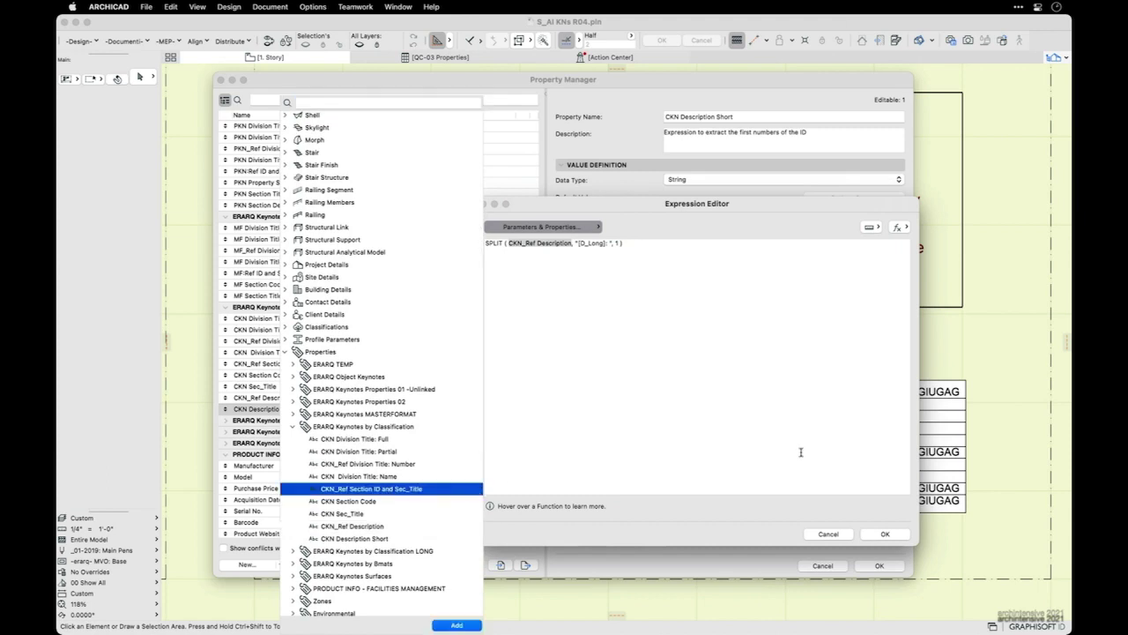
{"action": "left_click", "coordinate": [883, 534]}
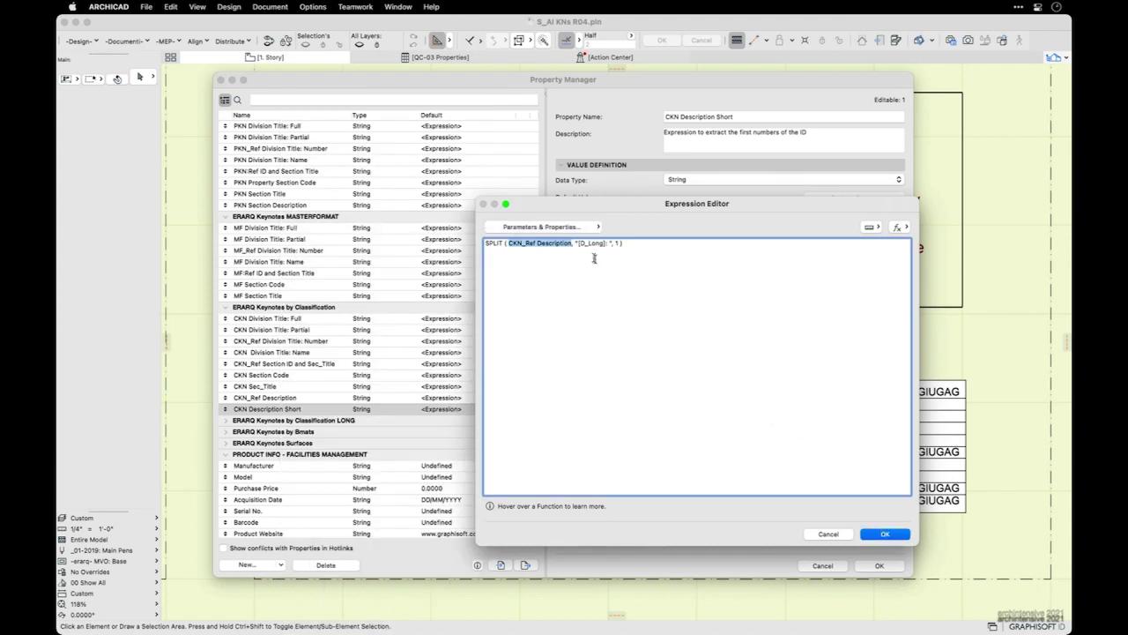
- Set the CKN Description Short expression to SPLIT ( CKN_Ref Description, ": ", 2 ) and apply the property changes to the project
{"action": "left_click_drag", "start_coordinate": [576, 244], "coordinate": [600, 244]}
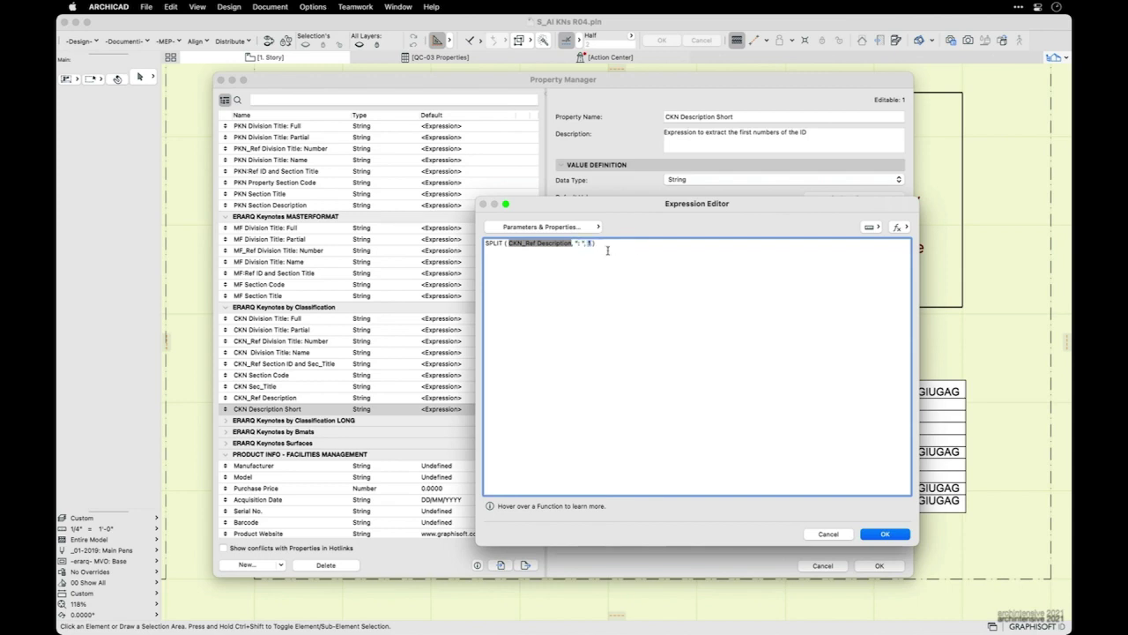
{"action": "type", "text": "2"}
{"action": "left_click", "coordinate": [885, 535]}
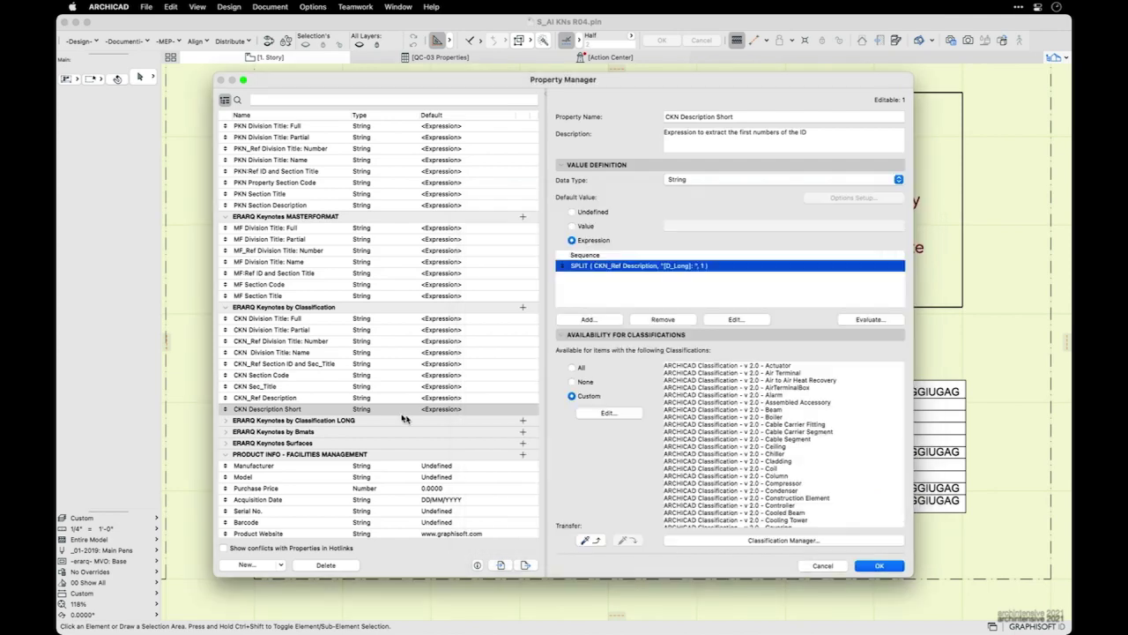
{"action": "left_click", "coordinate": [879, 567]}
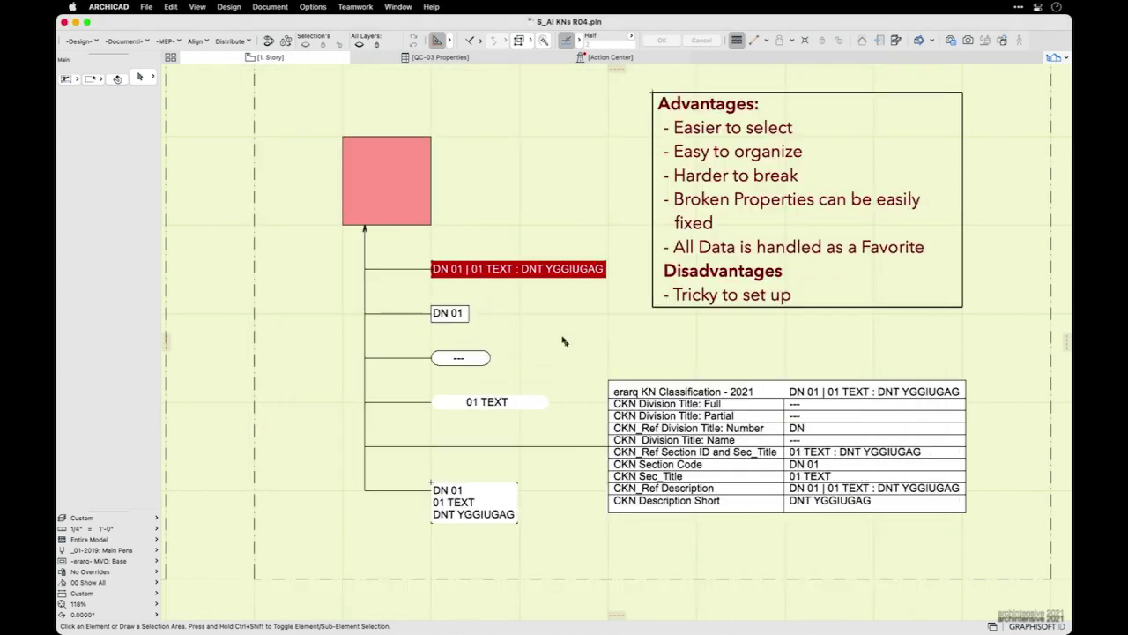
- Examine the cube's labels and CKN property table, and check which autotext the red full-classification label uses
{"action": "scroll", "coordinate": [486, 301], "scroll_direction": "up", "scroll_amount": 3}
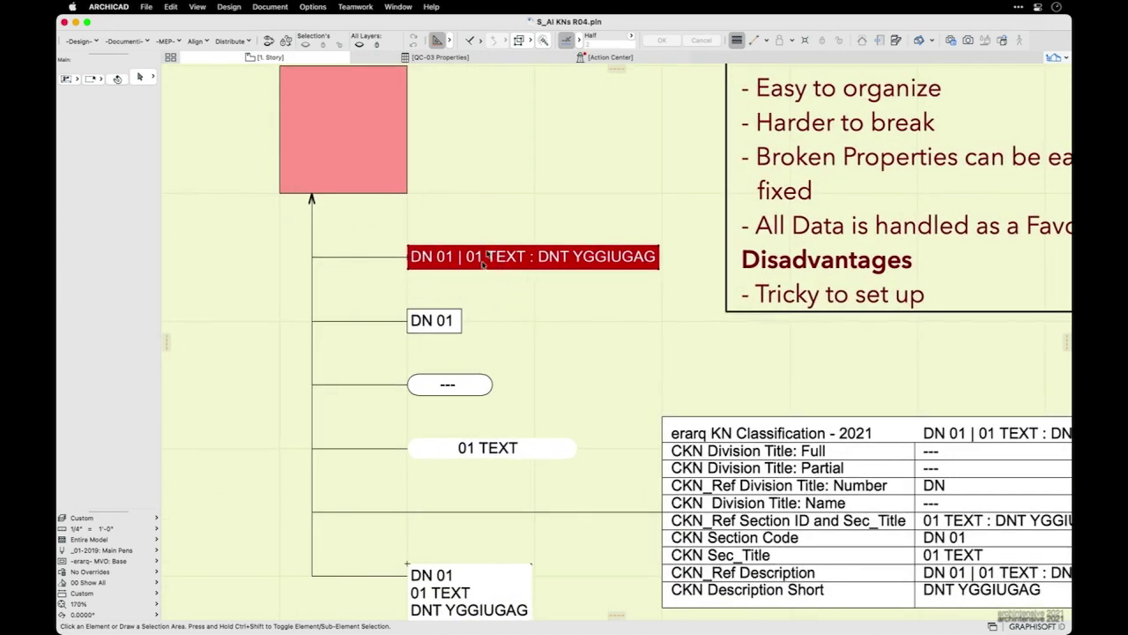
{"action": "scroll", "coordinate": [472, 264], "scroll_direction": "down", "scroll_amount": 5}
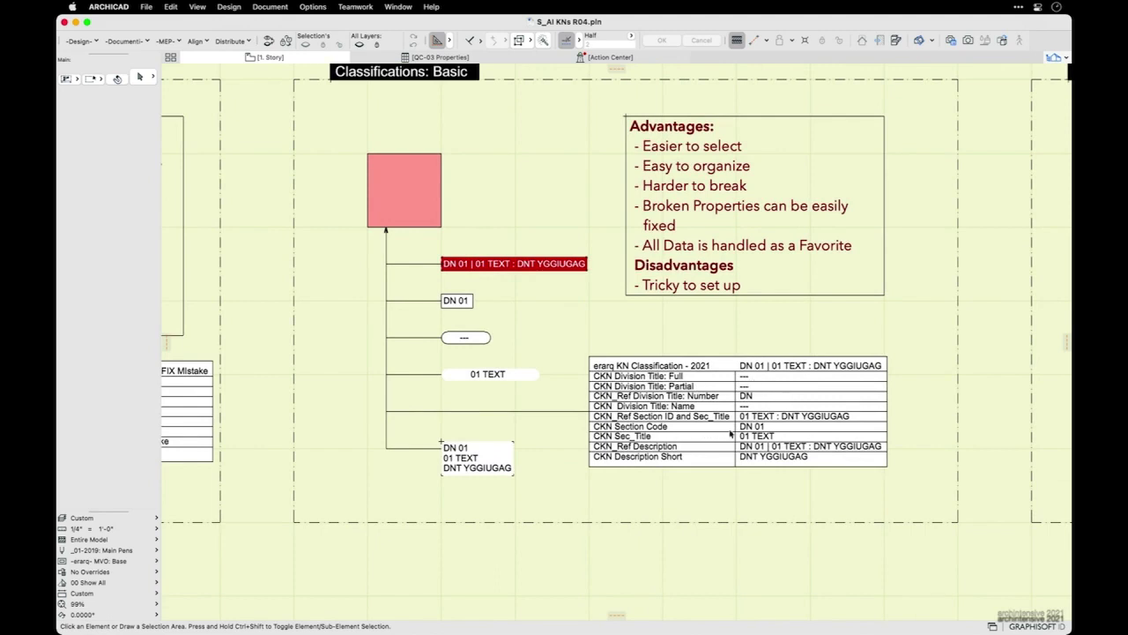
{"action": "scroll", "coordinate": [759, 441], "scroll_direction": "up", "scroll_amount": 2}
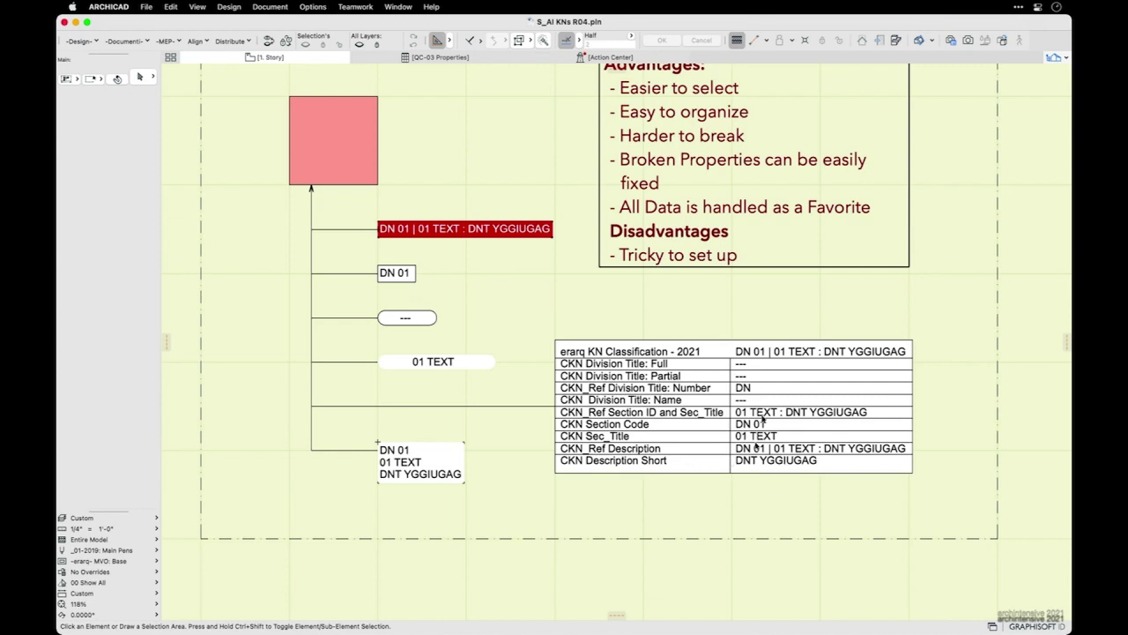
{"action": "left_click", "coordinate": [445, 232]}
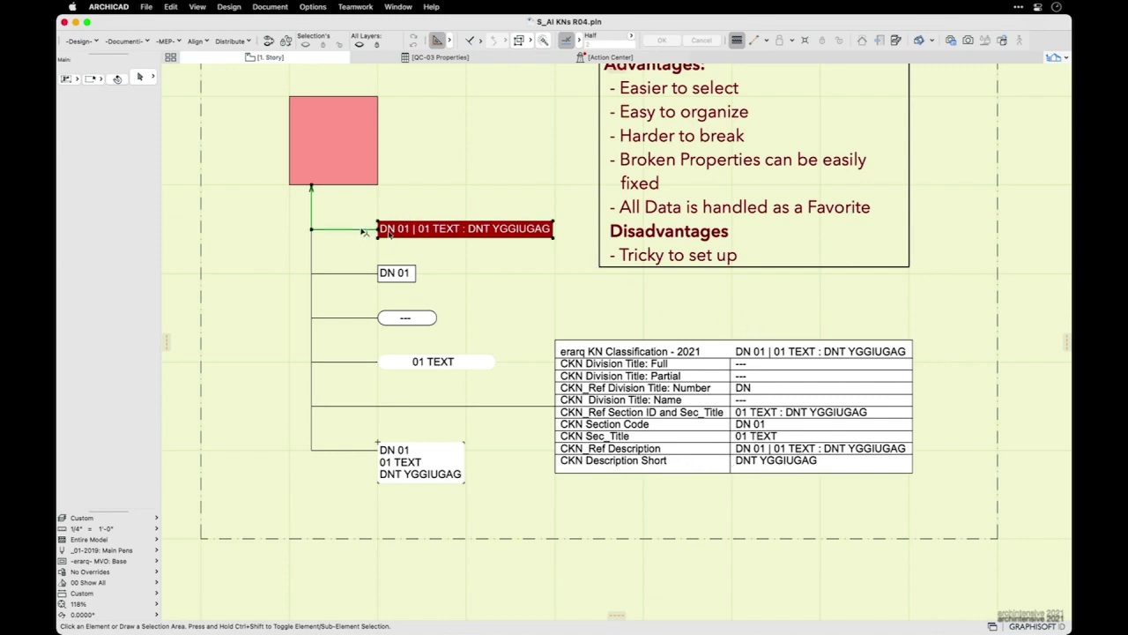
{"action": "double_click", "coordinate": [454, 234]}
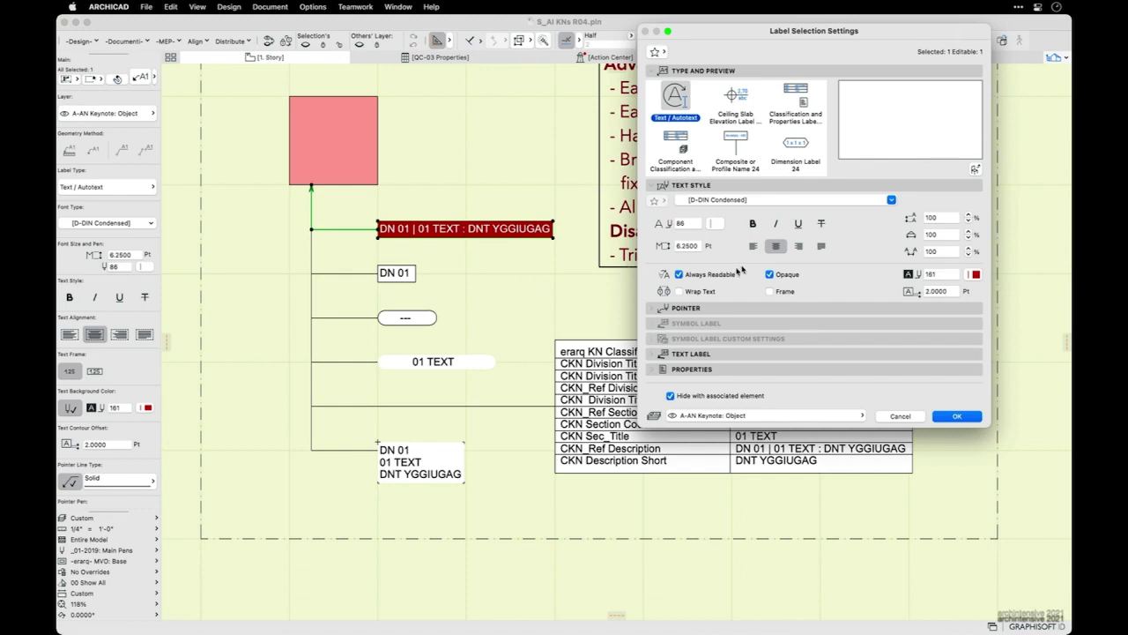
{"action": "left_click", "coordinate": [657, 354]}
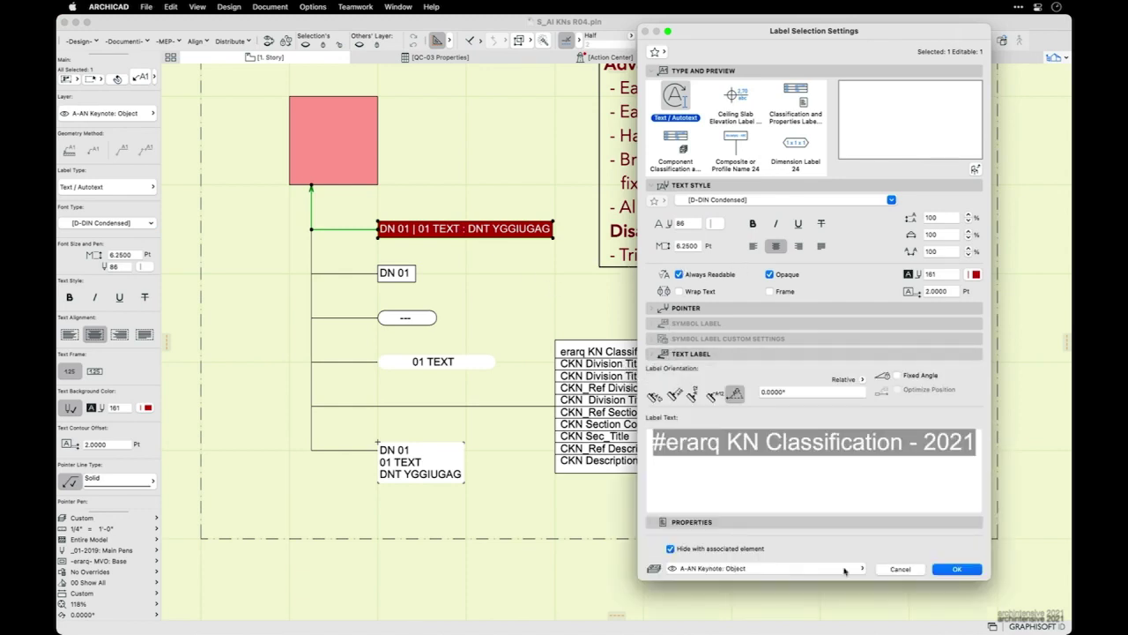
{"action": "left_click", "coordinate": [900, 569]}
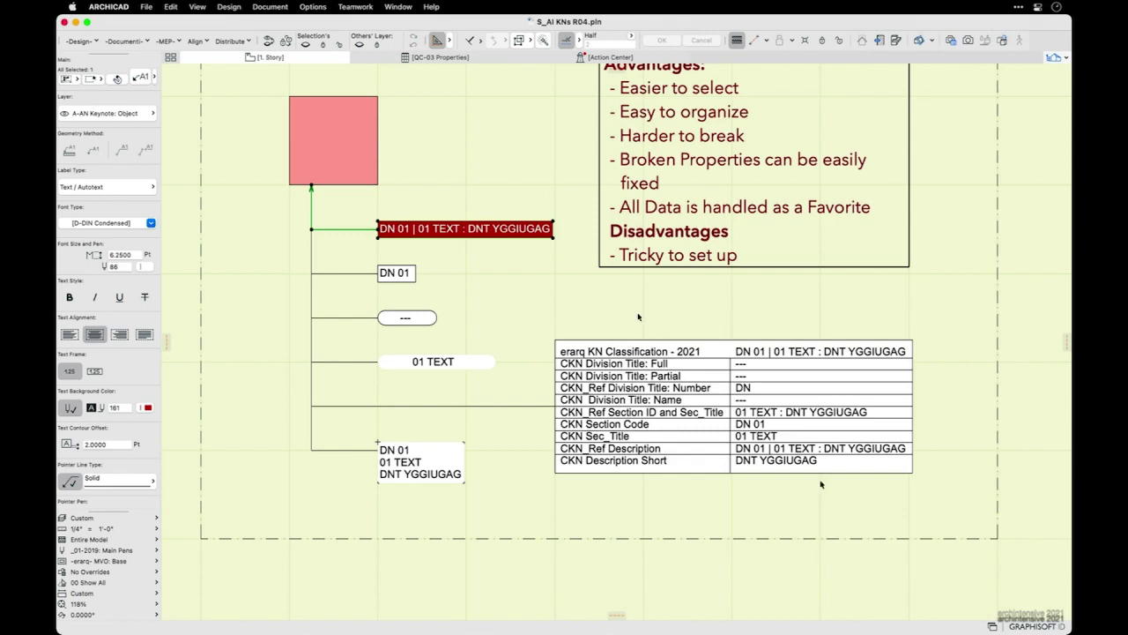
{"action": "double_click", "coordinate": [483, 229]}
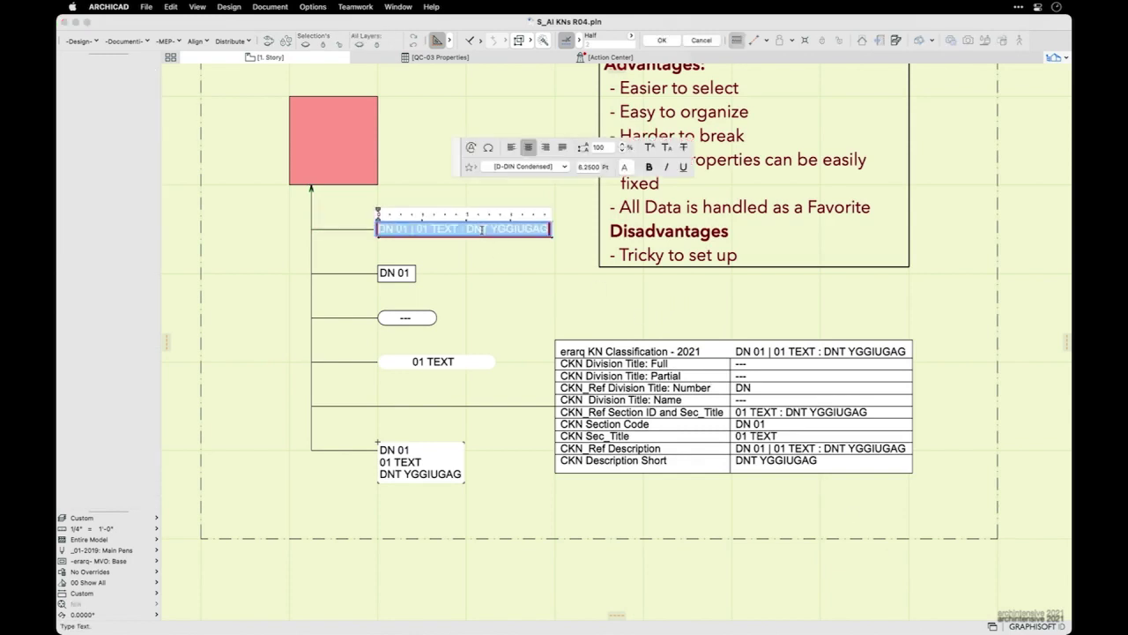
{"action": "left_click", "coordinate": [516, 275]}
{"action": "left_click", "coordinate": [517, 281]}
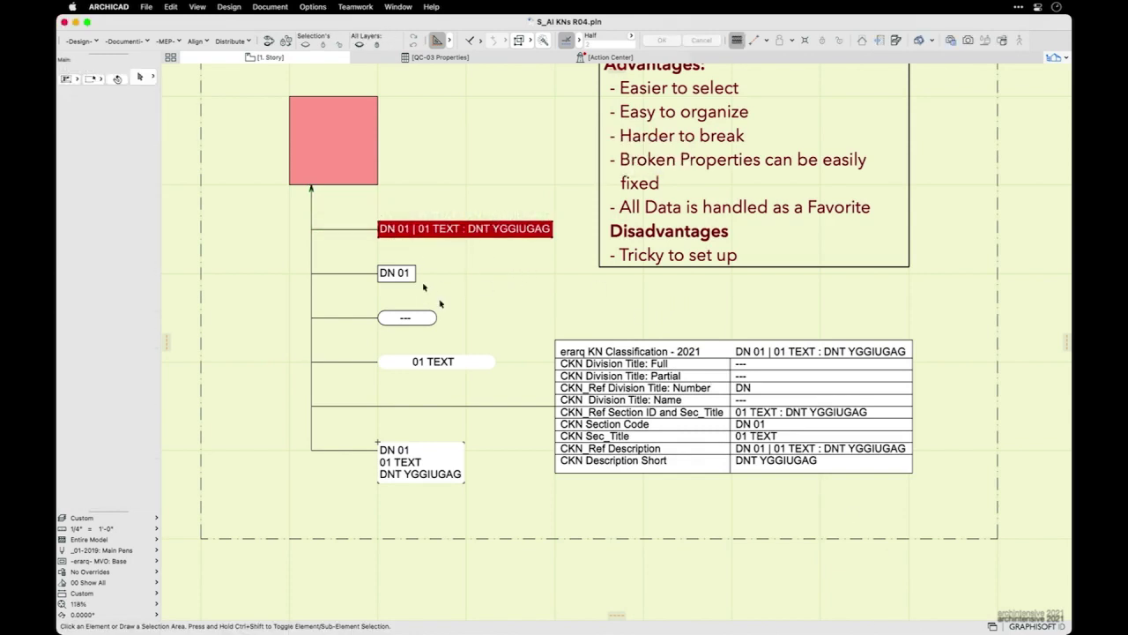
- Set the property value shown in the cube's rounded-frame label to CKN Description Short
{"action": "left_click", "coordinate": [381, 322]}
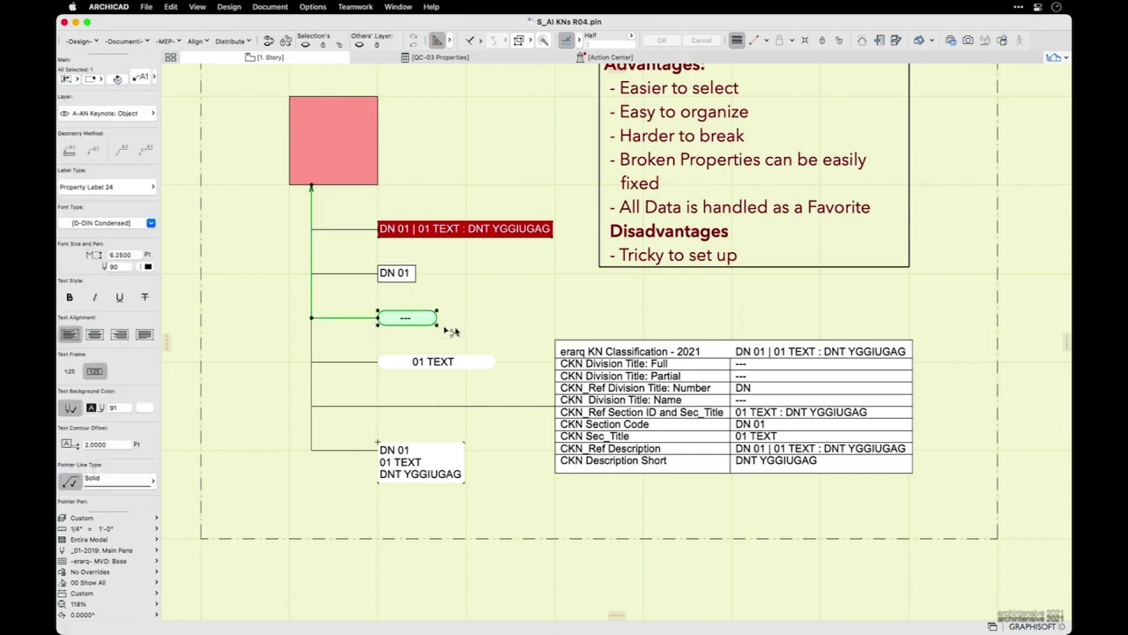
{"action": "key", "text": "super+t"}
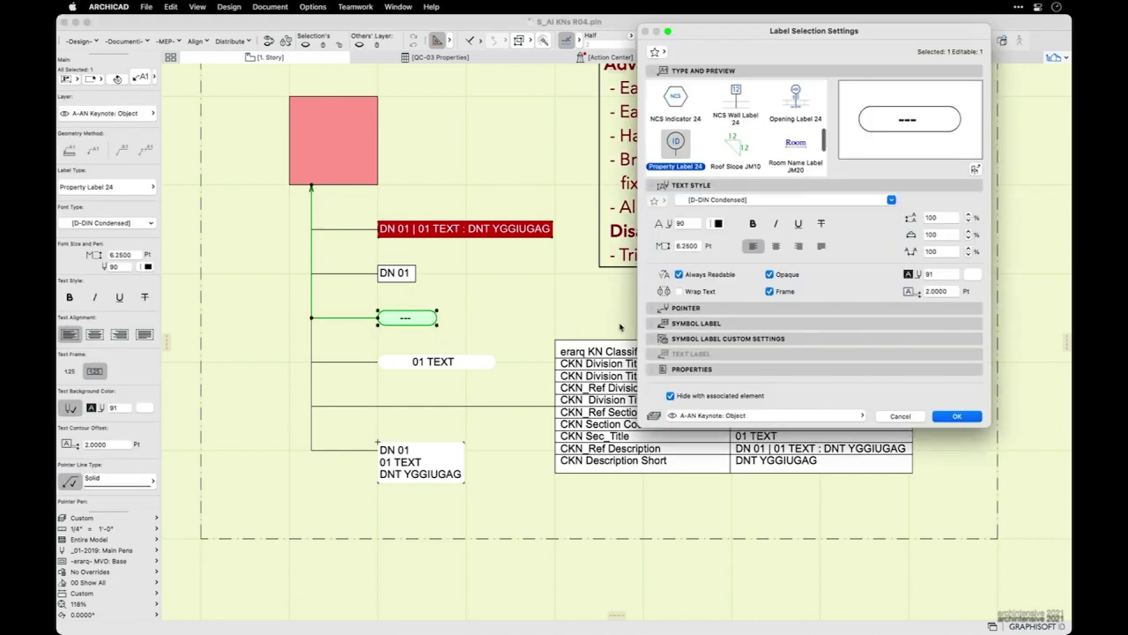
{"action": "left_click", "coordinate": [653, 371]}
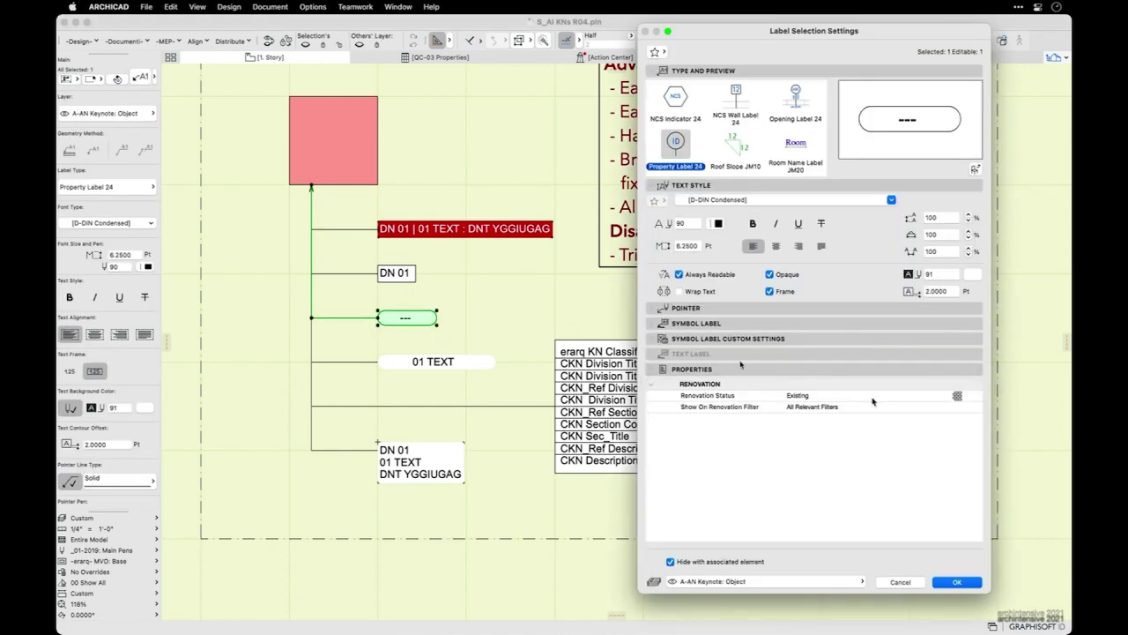
{"action": "left_click", "coordinate": [658, 339]}
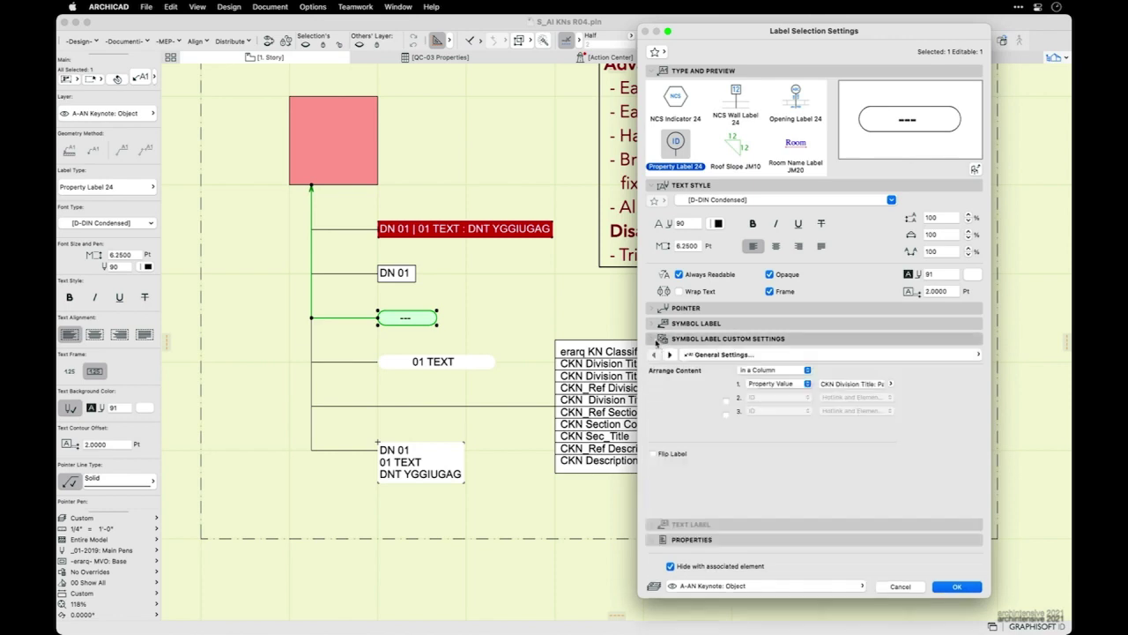
{"action": "left_click", "coordinate": [891, 384]}
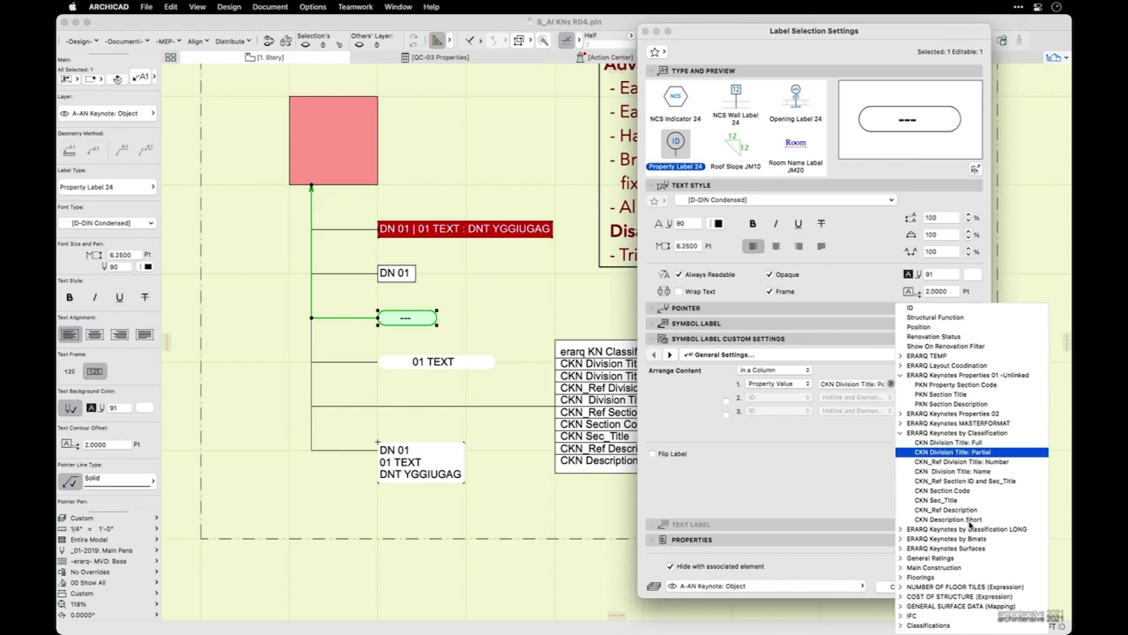
{"action": "left_click", "coordinate": [970, 520]}
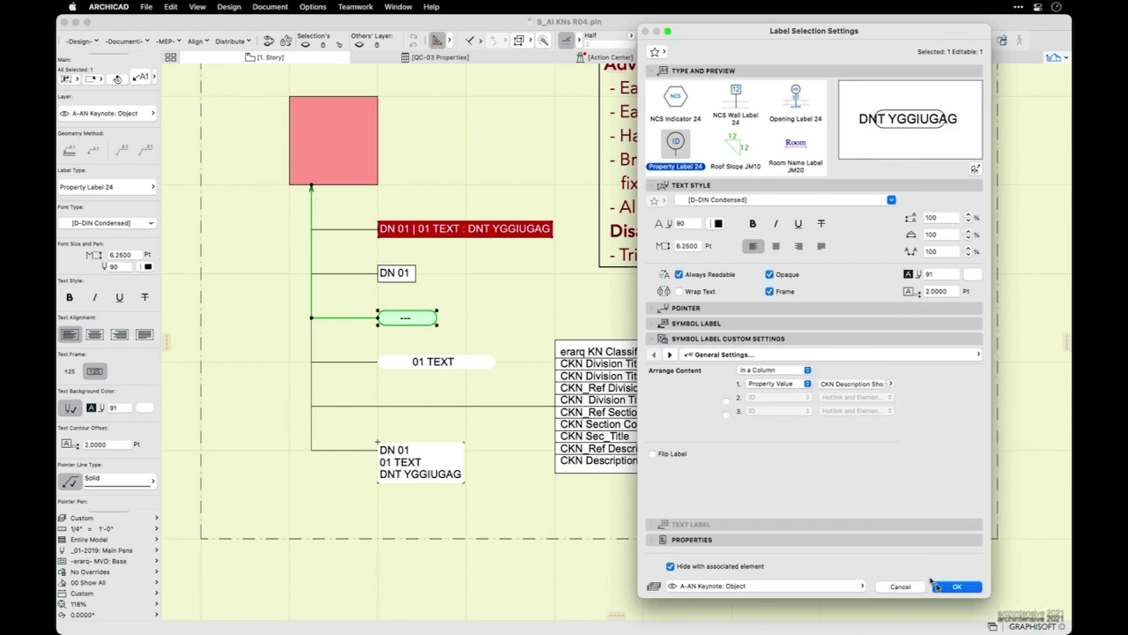
{"action": "left_click", "coordinate": [958, 585]}
{"action": "left_click", "coordinate": [532, 479]}
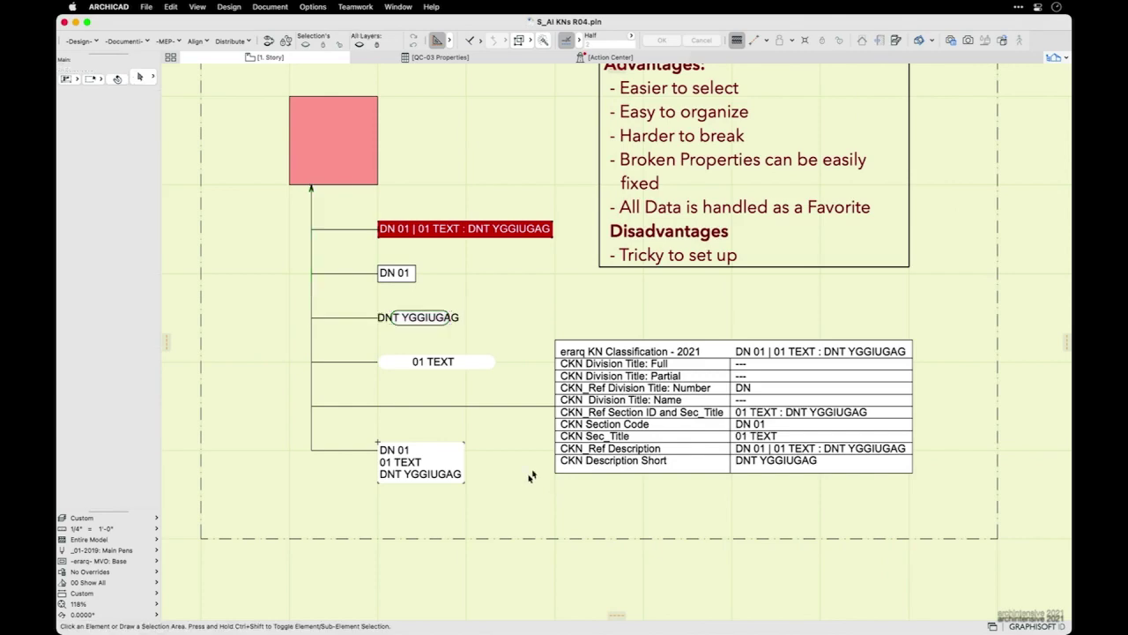
- Change the frame shape of the cube's DNT YGGIUGAG property label from oval to Rectangle
{"action": "scroll", "coordinate": [375, 348], "scroll_direction": "up", "scroll_amount": 3}
{"action": "left_click", "coordinate": [359, 315]}
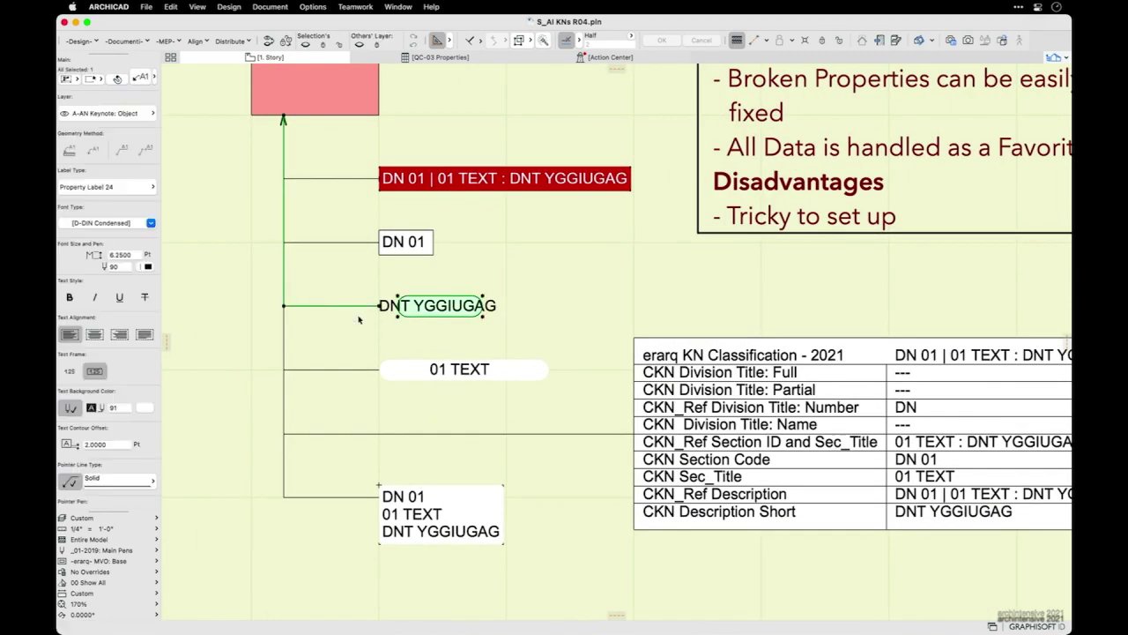
{"action": "key", "text": "super+t"}
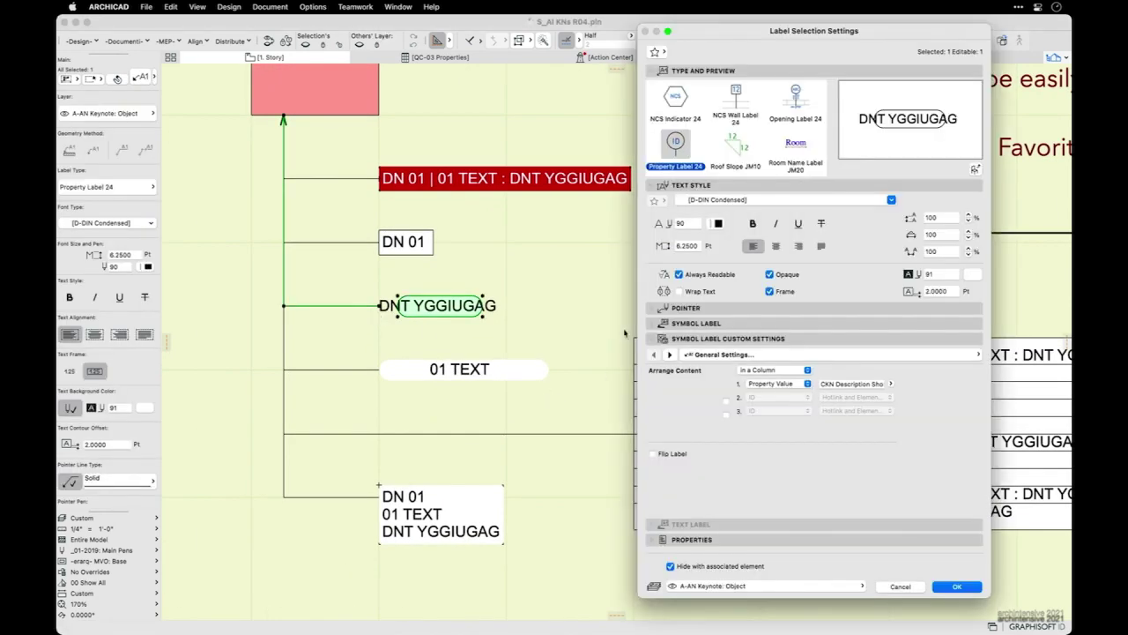
{"action": "left_click", "coordinate": [669, 353]}
{"action": "left_click", "coordinate": [769, 377]}
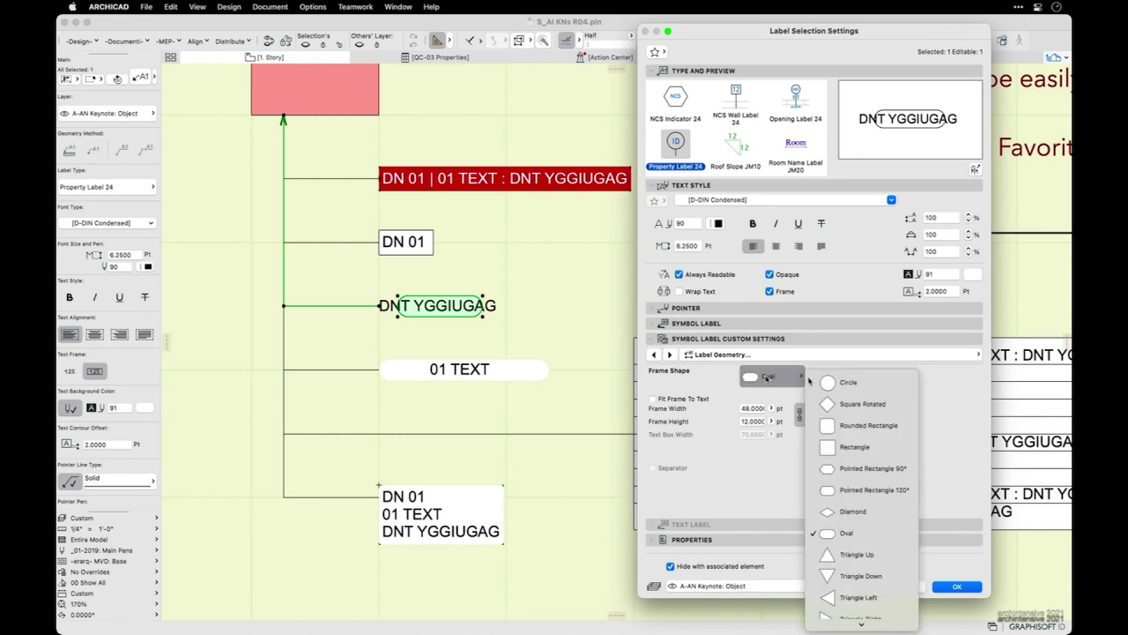
{"action": "left_click", "coordinate": [859, 447]}
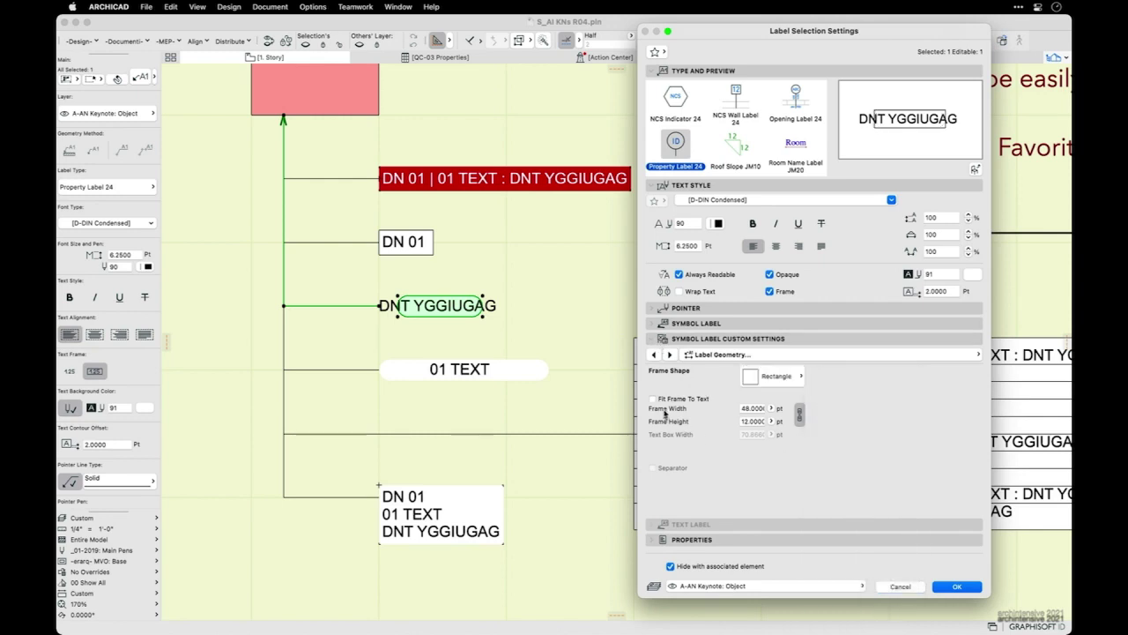
{"action": "left_click", "coordinate": [957, 587]}
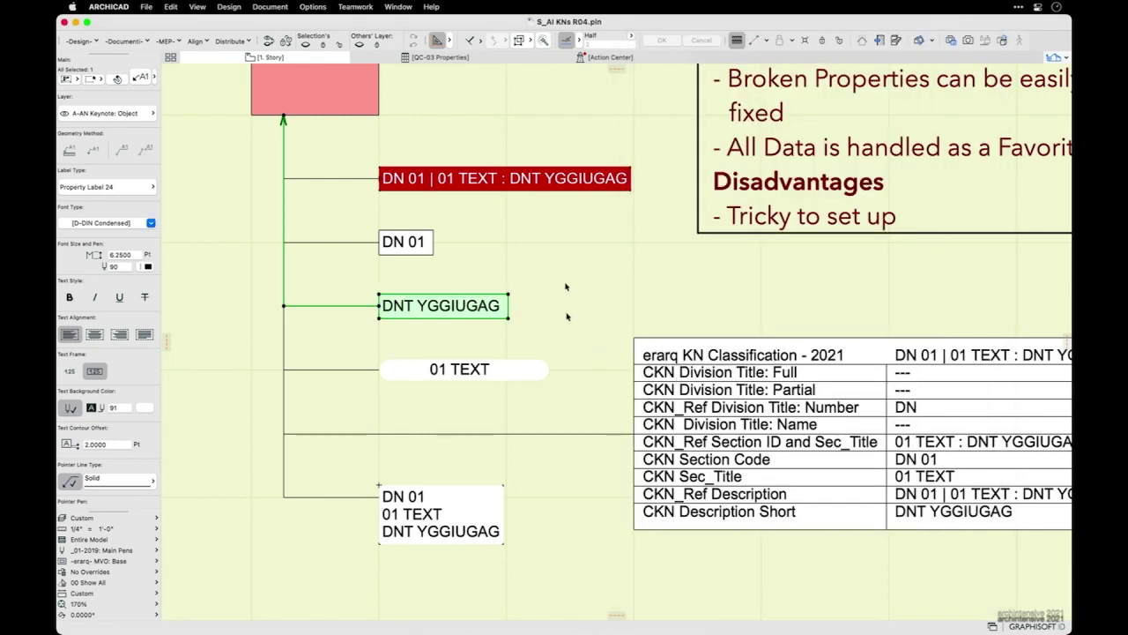
{"action": "left_click", "coordinate": [544, 302]}
- Compare the cube's labels with its full classification text and examine the Demolition Notes and Finishes example area
{"action": "scroll", "coordinate": [435, 264], "scroll_direction": "up", "scroll_amount": 2}
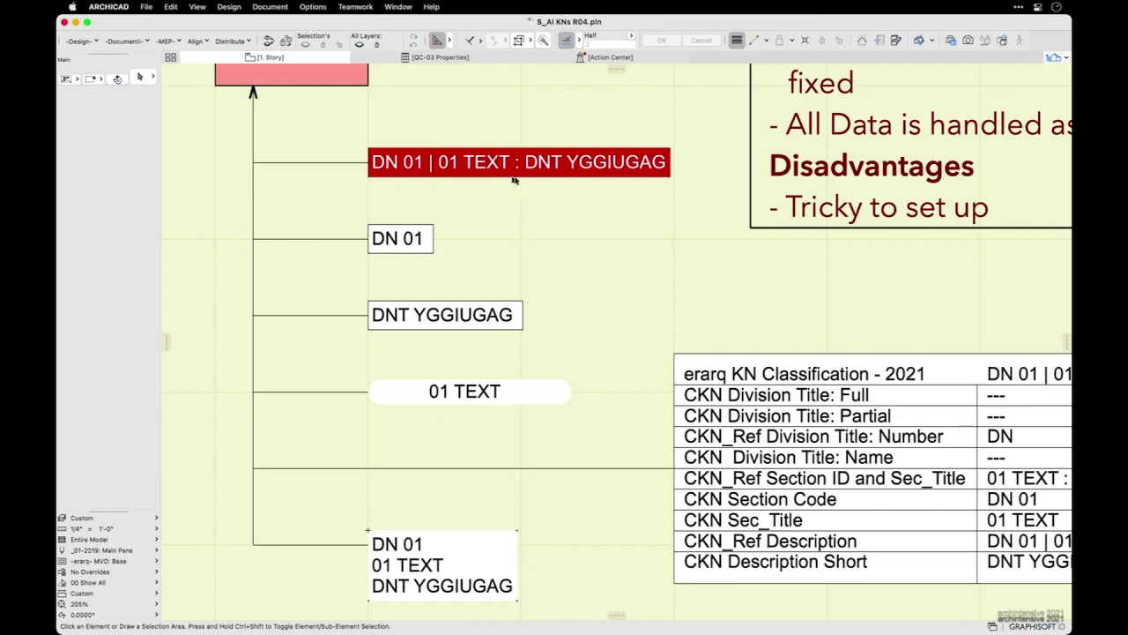
{"action": "scroll", "coordinate": [491, 315], "scroll_direction": "down", "scroll_amount": 5}
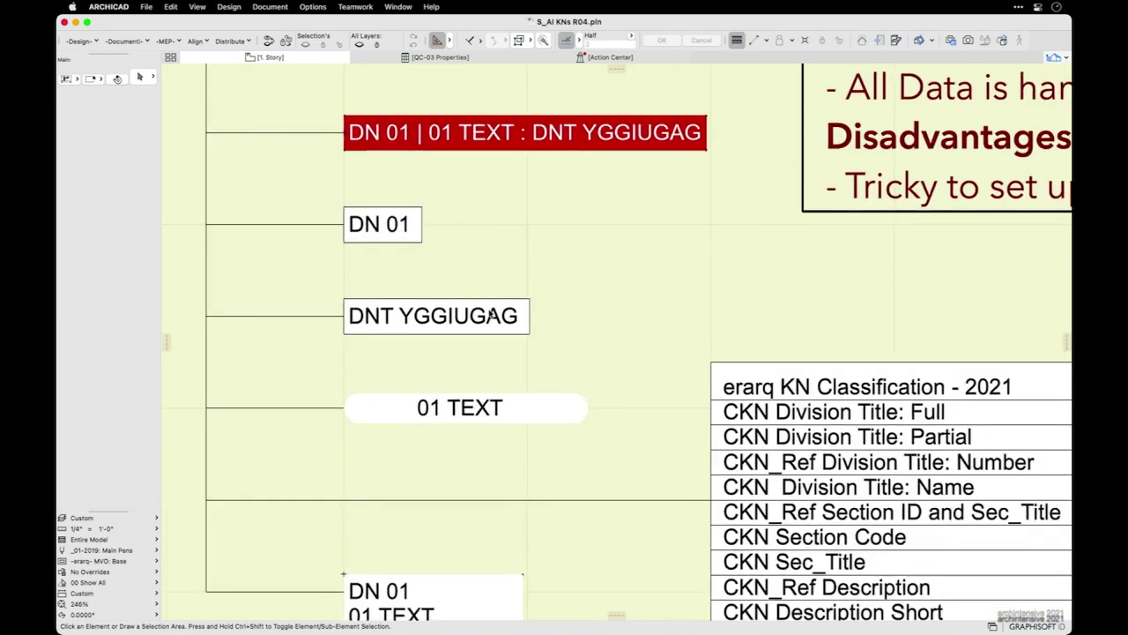
{"action": "scroll", "coordinate": [302, 210], "scroll_direction": "up", "scroll_amount": 1}
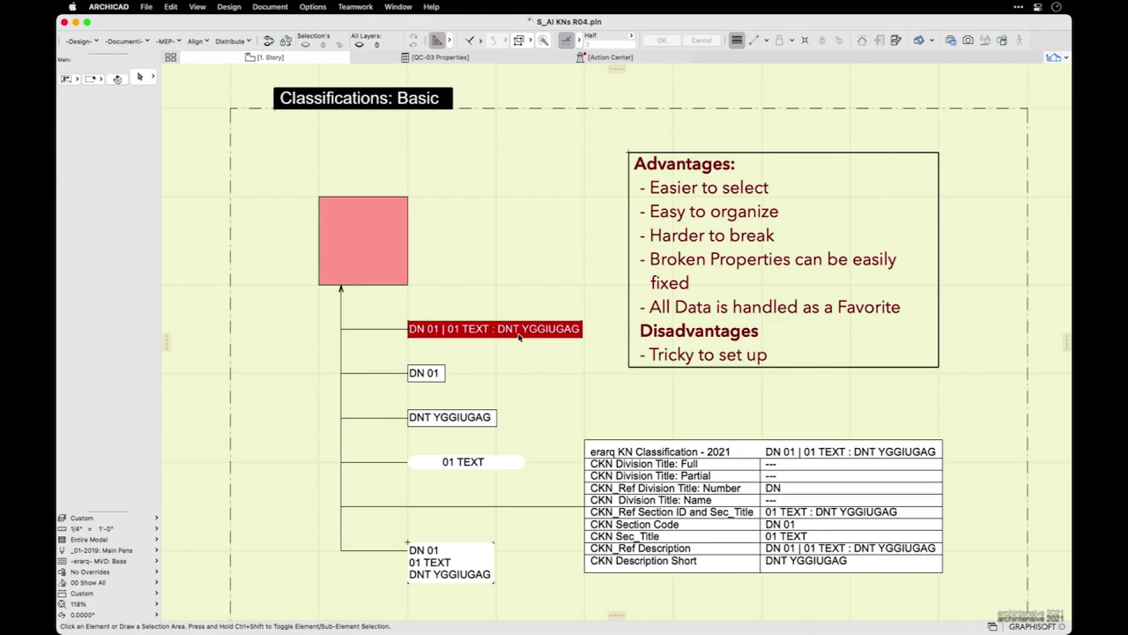
{"action": "scroll", "coordinate": [520, 335], "scroll_direction": "down", "scroll_amount": 5}
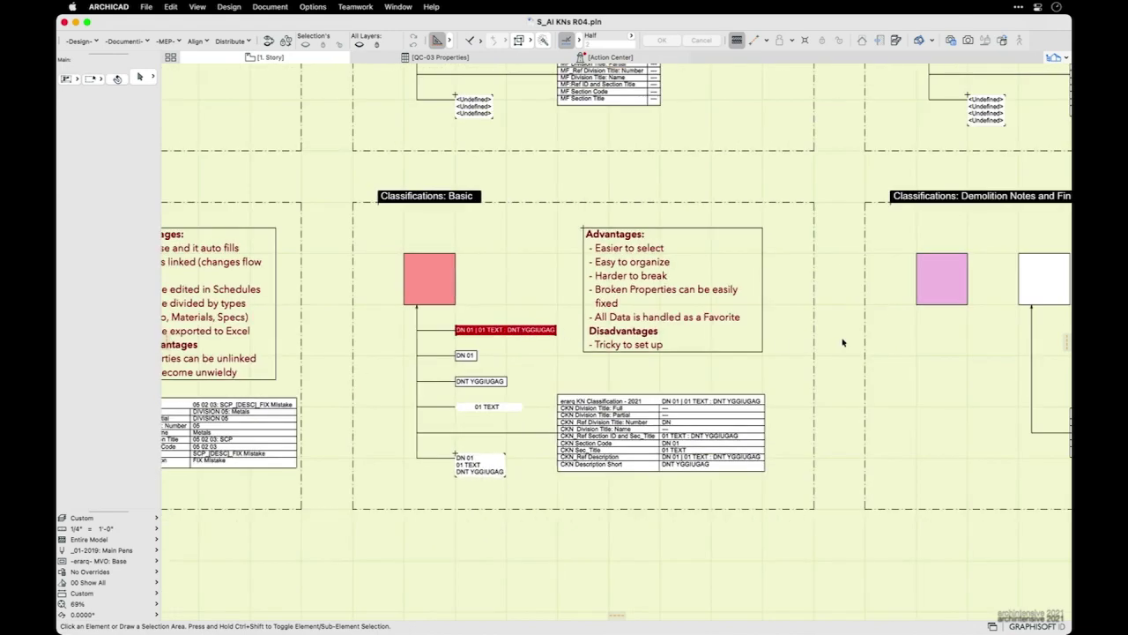
{"action": "middle_click_drag", "start_coordinate": [845, 342], "coordinate": [654, 342]}
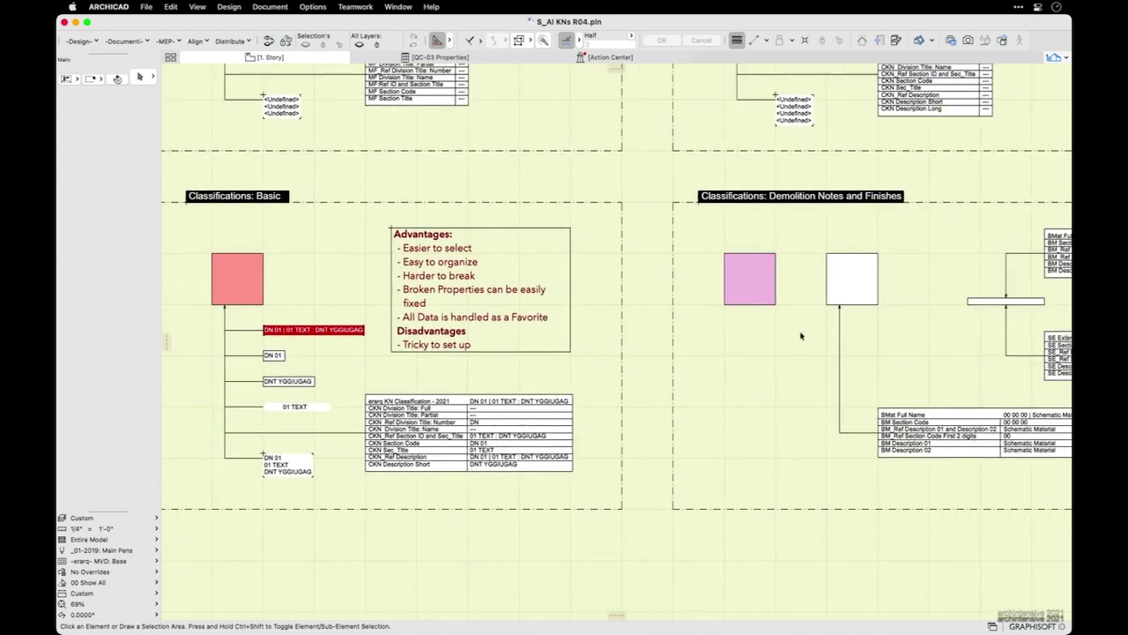
{"action": "middle_click_drag", "start_coordinate": [826, 327], "coordinate": [665, 330]}
{"action": "scroll", "coordinate": [661, 297], "scroll_direction": "up", "scroll_amount": 2}
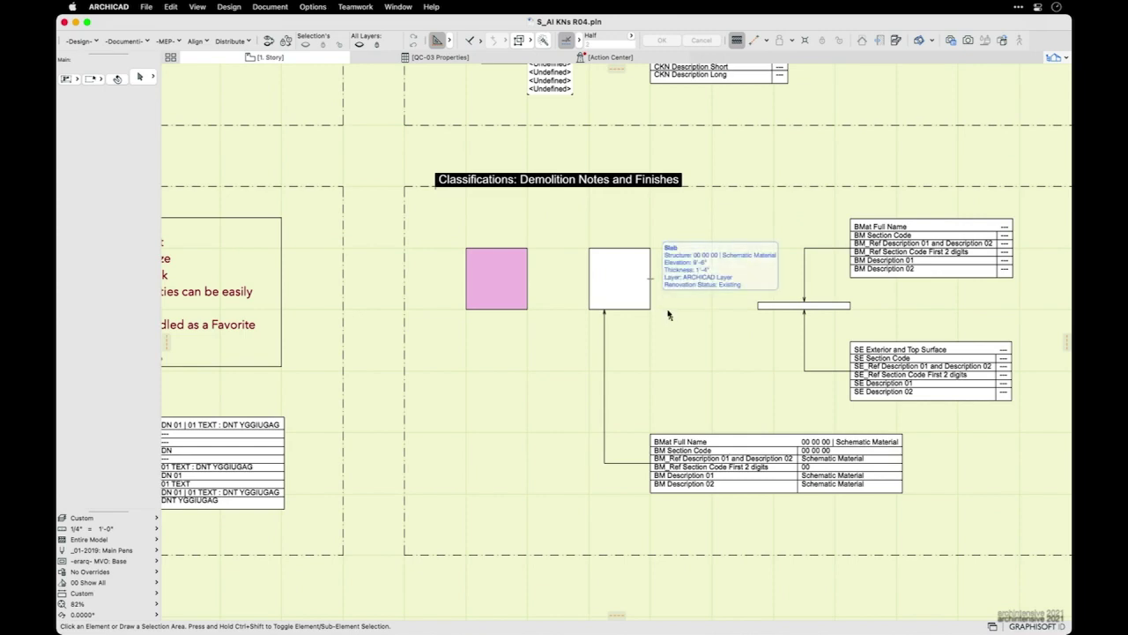
- Expand the ERARQ Keynotes by Bmats group in the Property Manager and show the BMat Full Name property's definition
{"action": "left_click", "coordinate": [313, 6]}
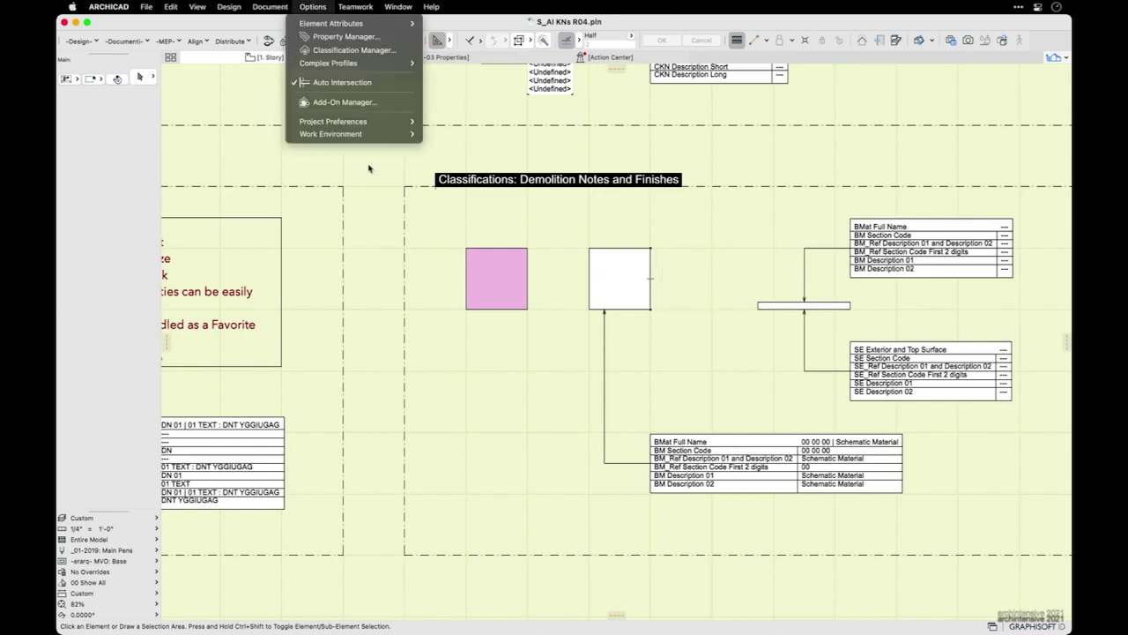
{"action": "left_click", "coordinate": [355, 39]}
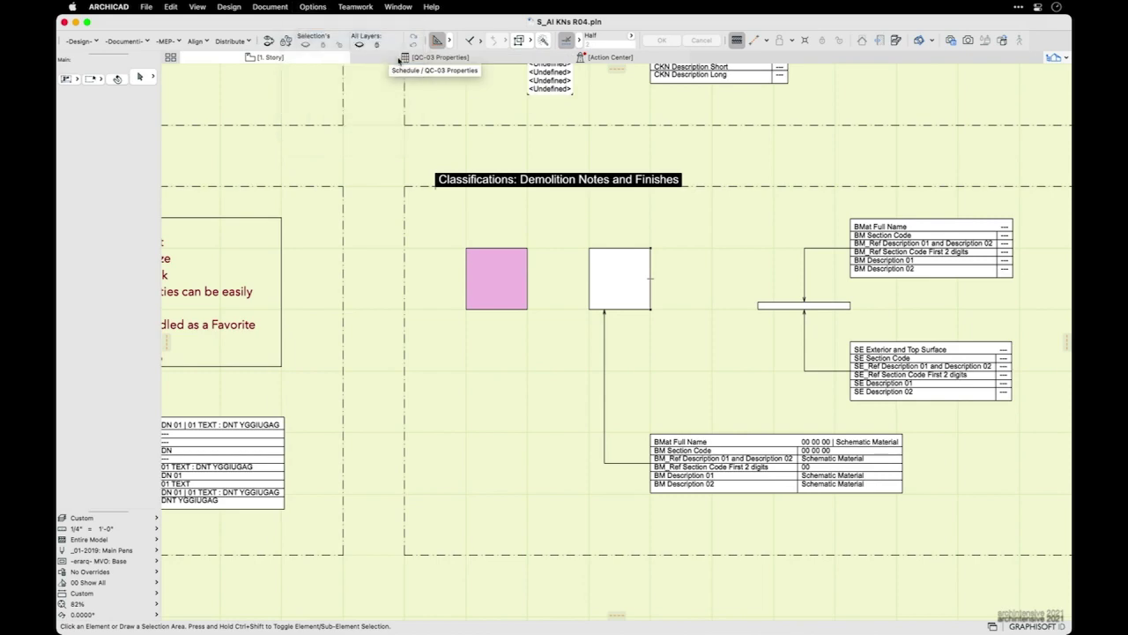
{"action": "scroll", "coordinate": [352, 438], "scroll_direction": "down", "scroll_amount": 5}
{"action": "scroll", "coordinate": [352, 438], "scroll_direction": "down", "scroll_amount": 3}
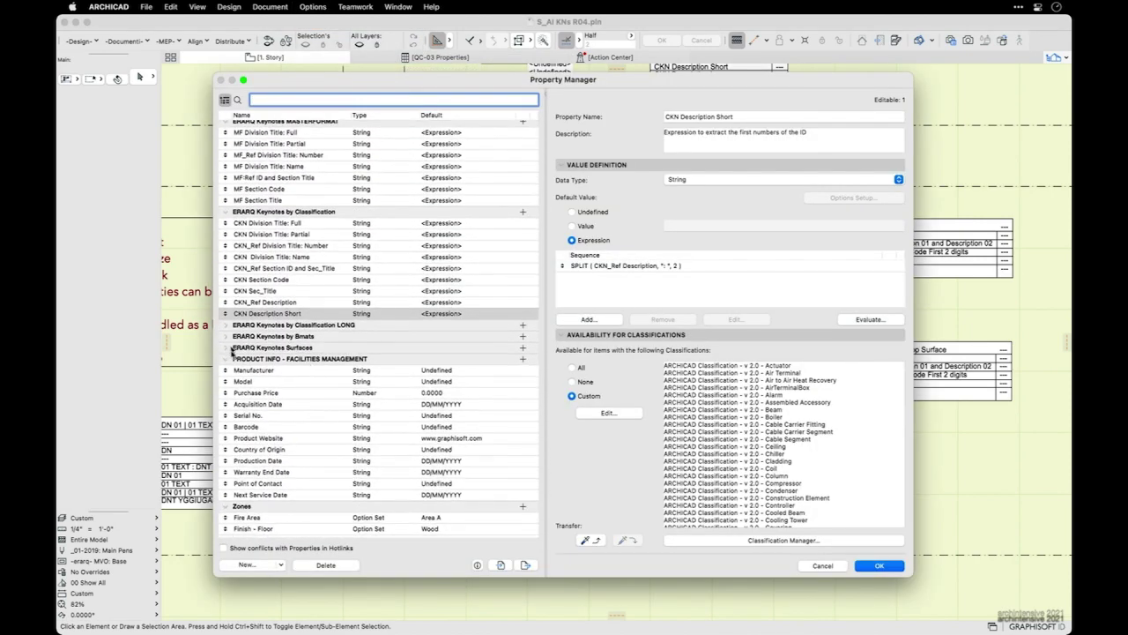
{"action": "left_click", "coordinate": [231, 339]}
{"action": "left_click", "coordinate": [226, 339]}
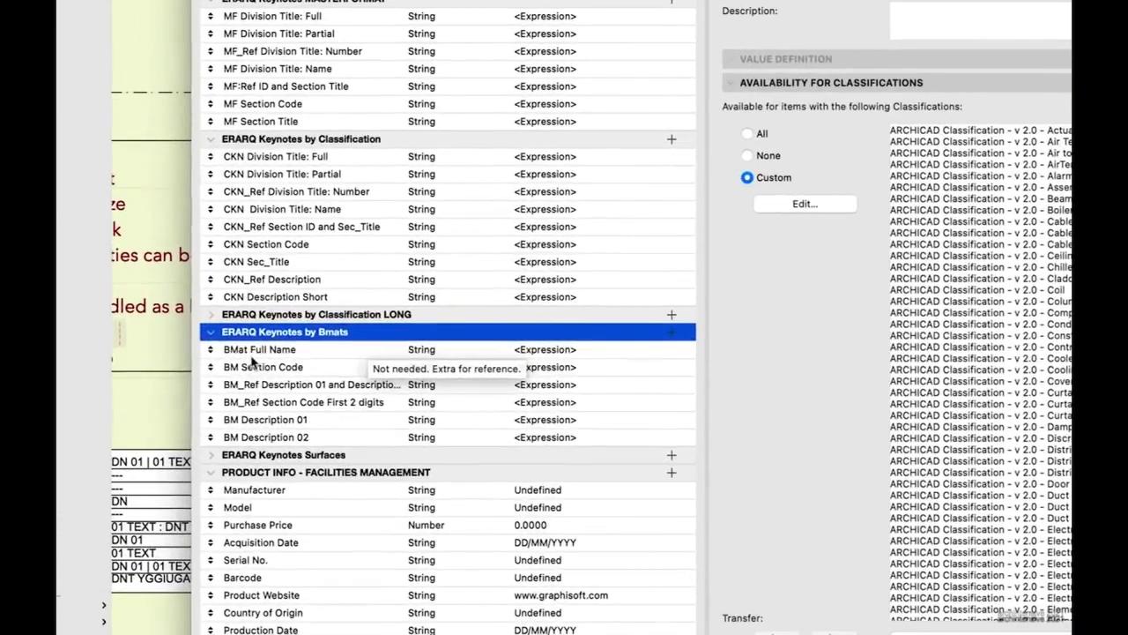
{"action": "left_click", "coordinate": [275, 354]}
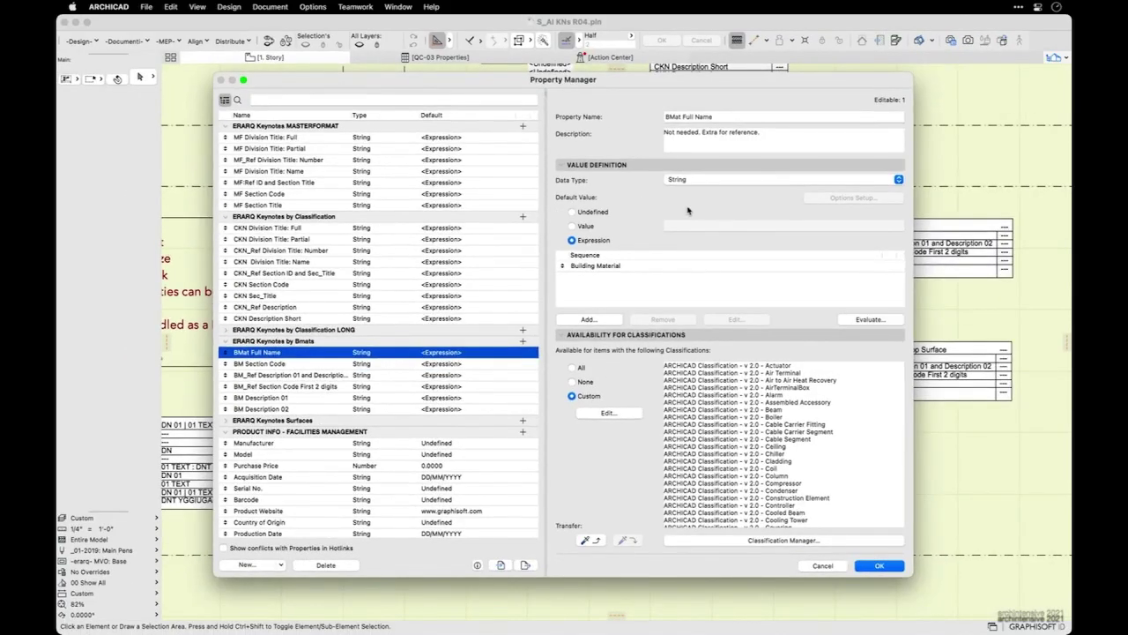
- Inspect the BMat Full Name expression and search the available parameters for "buildin", keeping the Building Material expression
{"action": "left_click", "coordinate": [613, 267]}
{"action": "left_click", "coordinate": [736, 321]}
{"action": "left_click", "coordinate": [507, 247]}
{"action": "left_click", "coordinate": [552, 227]}
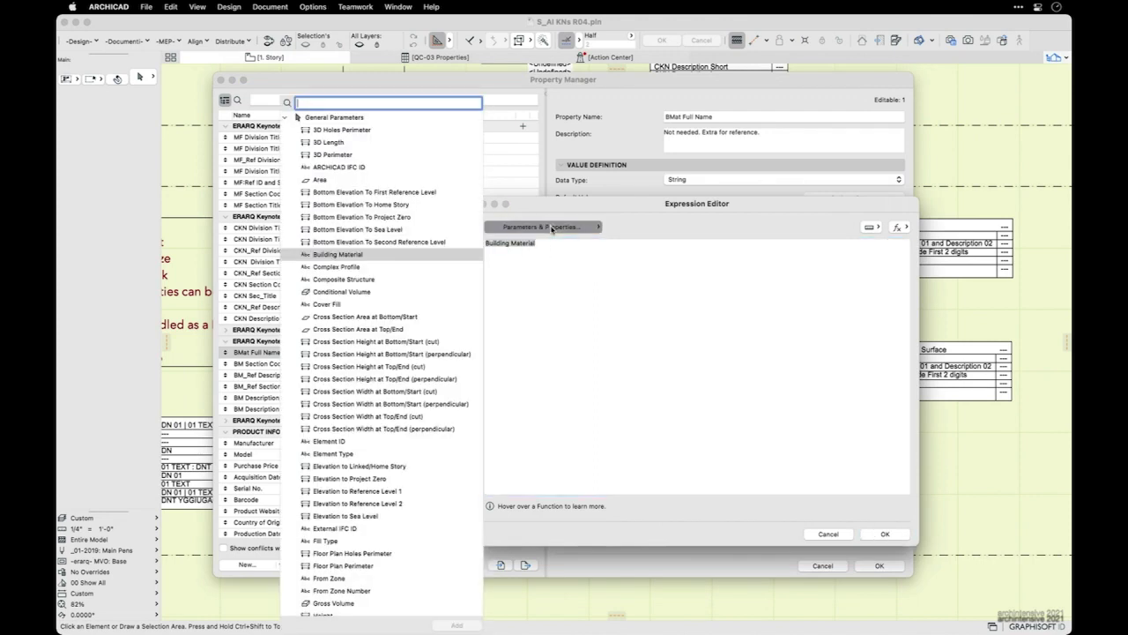
{"action": "type", "text": "buildin"}
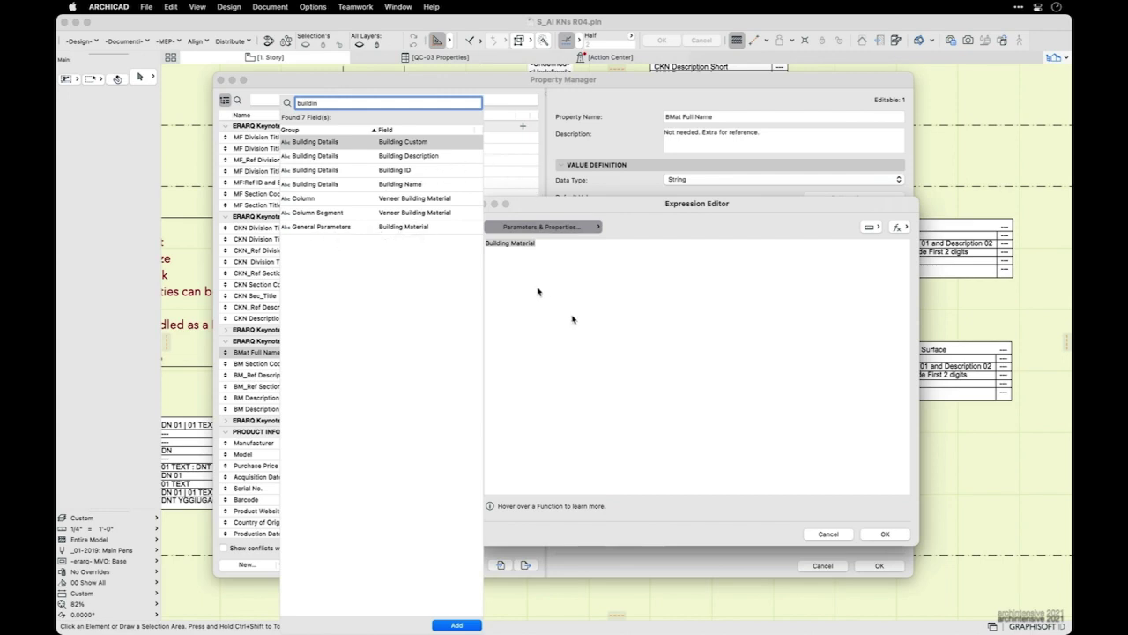
{"action": "left_click", "coordinate": [601, 321]}
{"action": "left_click", "coordinate": [885, 534]}
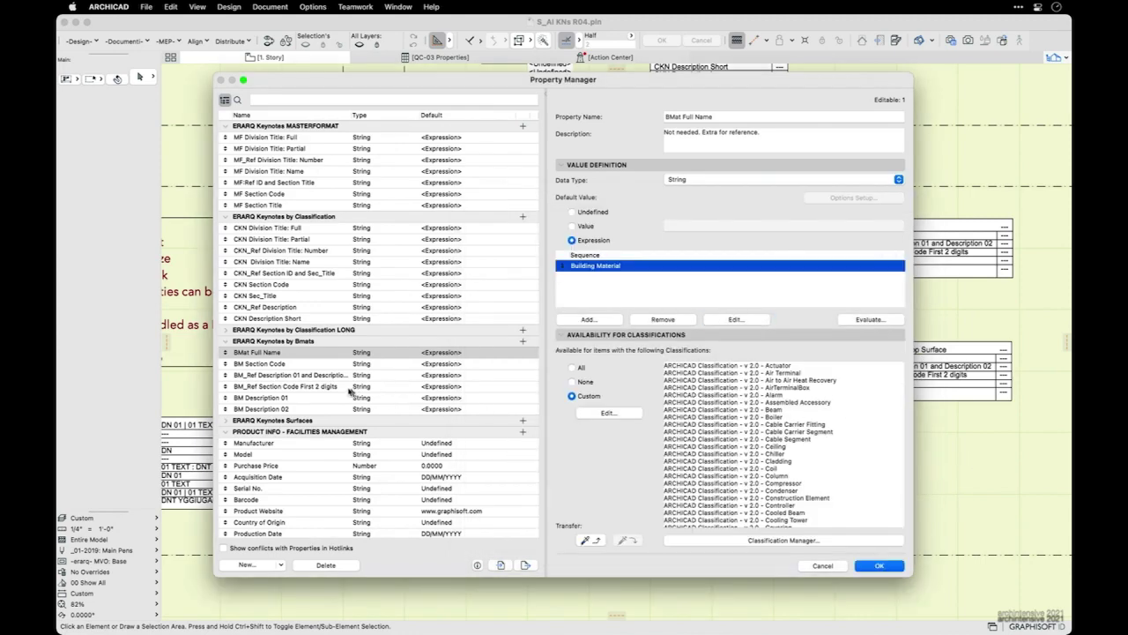
- Review the expressions of BM Section Code, BM_Ref Description 01 and Description 02, and BM Description 01, and close the Property Manager
{"action": "left_click", "coordinate": [287, 364]}
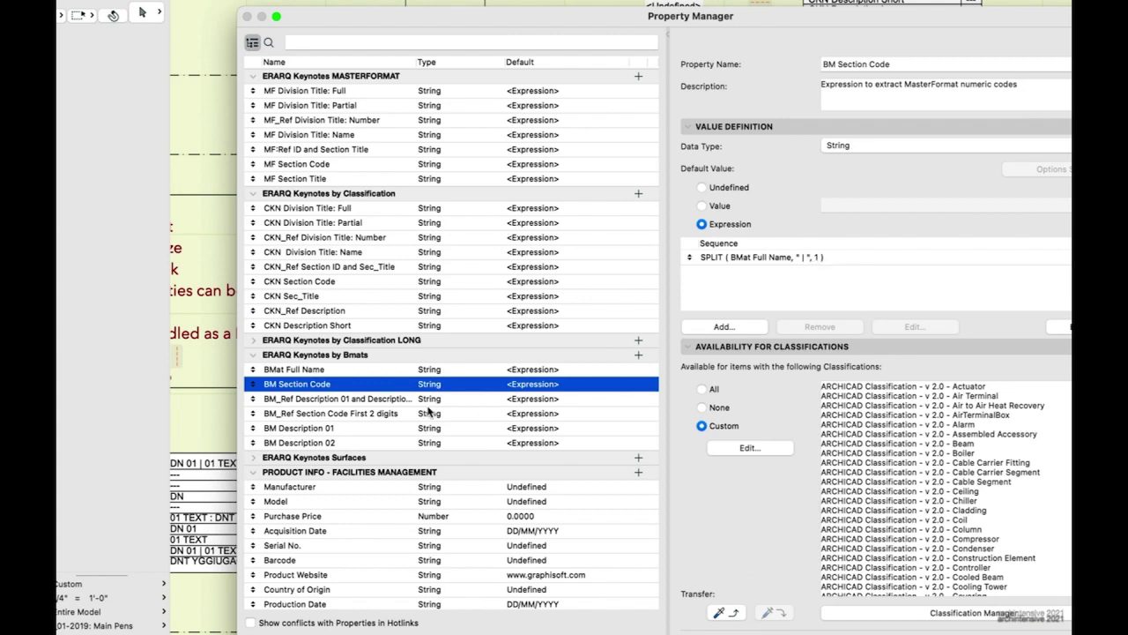
{"action": "left_click", "coordinate": [372, 401]}
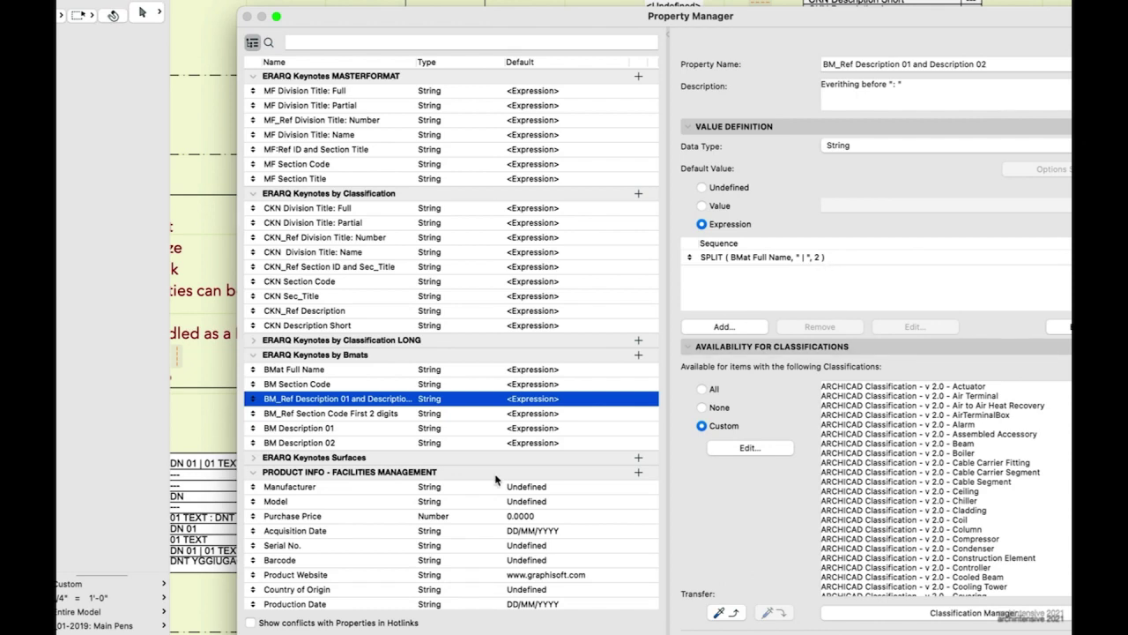
{"action": "left_click", "coordinate": [315, 431]}
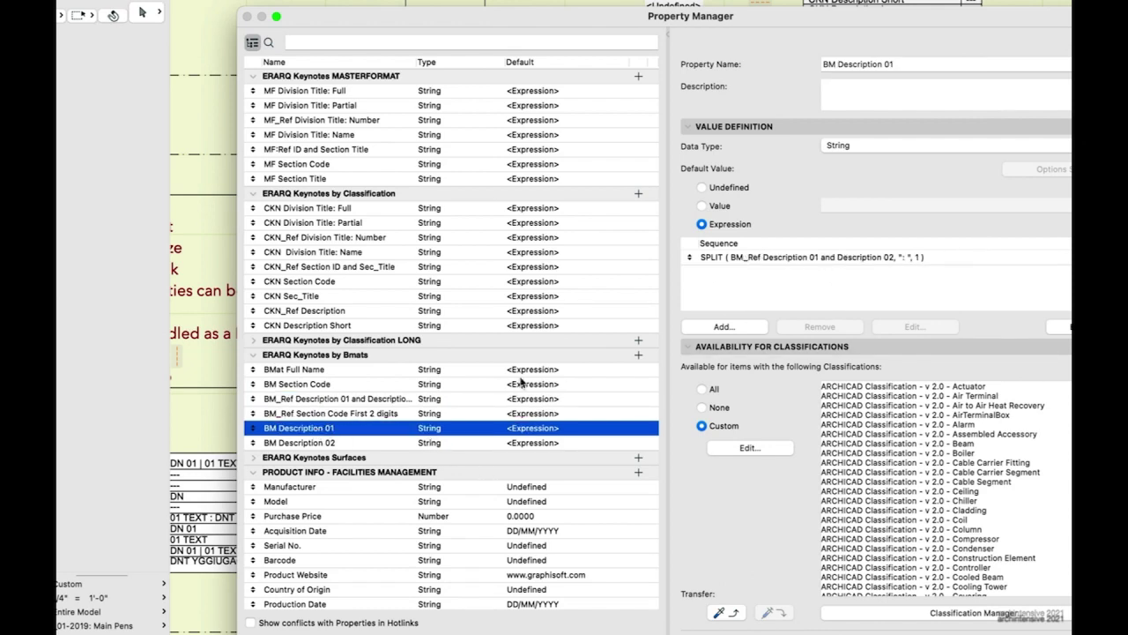
{"action": "mouse_move", "coordinate": [312, 405]}
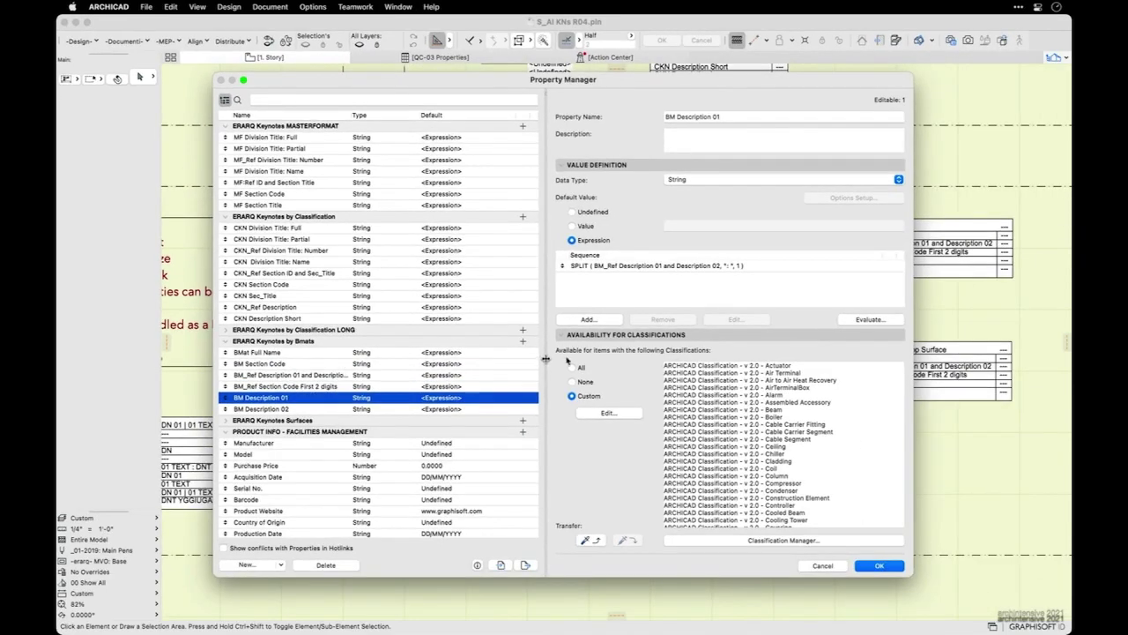
{"action": "left_click", "coordinate": [883, 566]}
- Rename the -000- building material as "00 00 00 | Schematic Material: Description 02" and confirm the Building Materials settings
{"action": "left_click", "coordinate": [303, 7]}
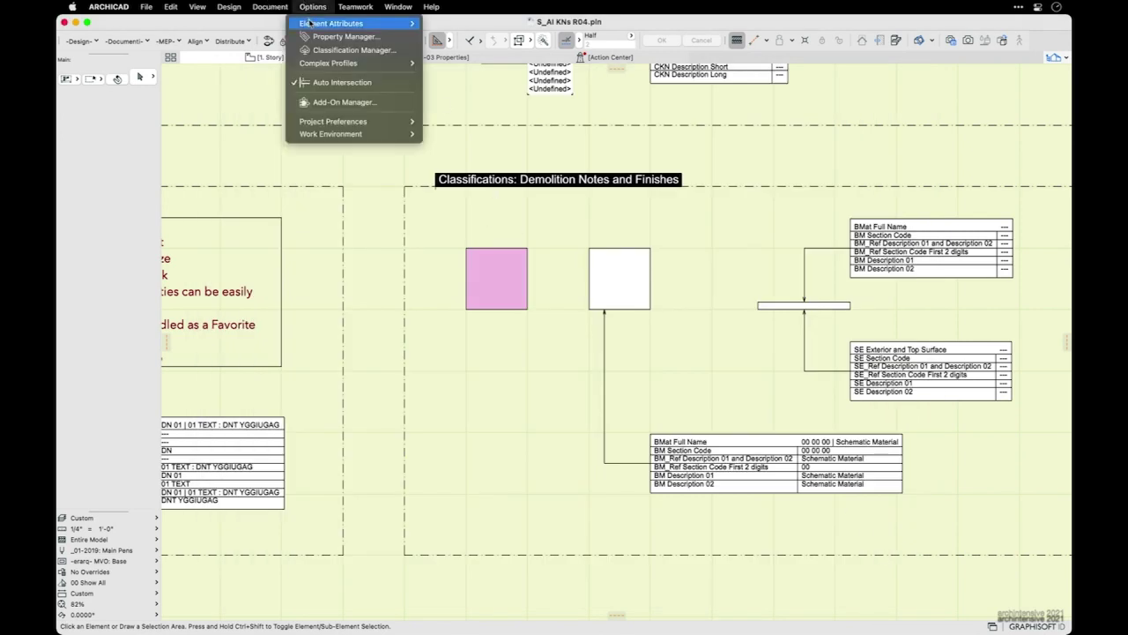
{"action": "mouse_move", "coordinate": [379, 24]}
{"action": "left_click", "coordinate": [492, 91]}
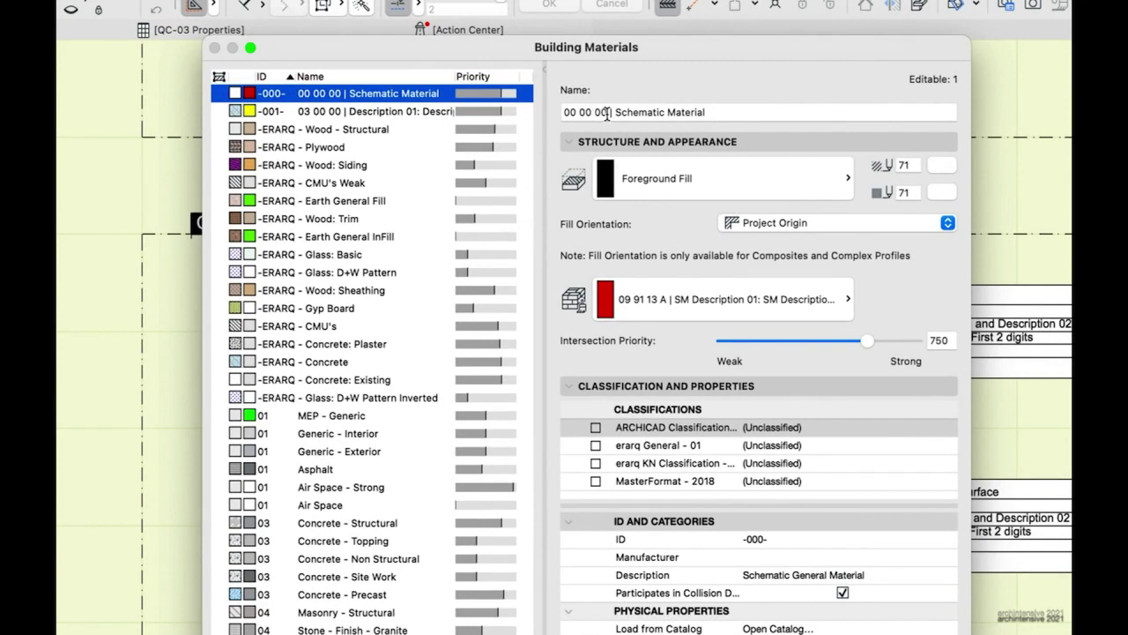
{"action": "left_click", "coordinate": [717, 112]}
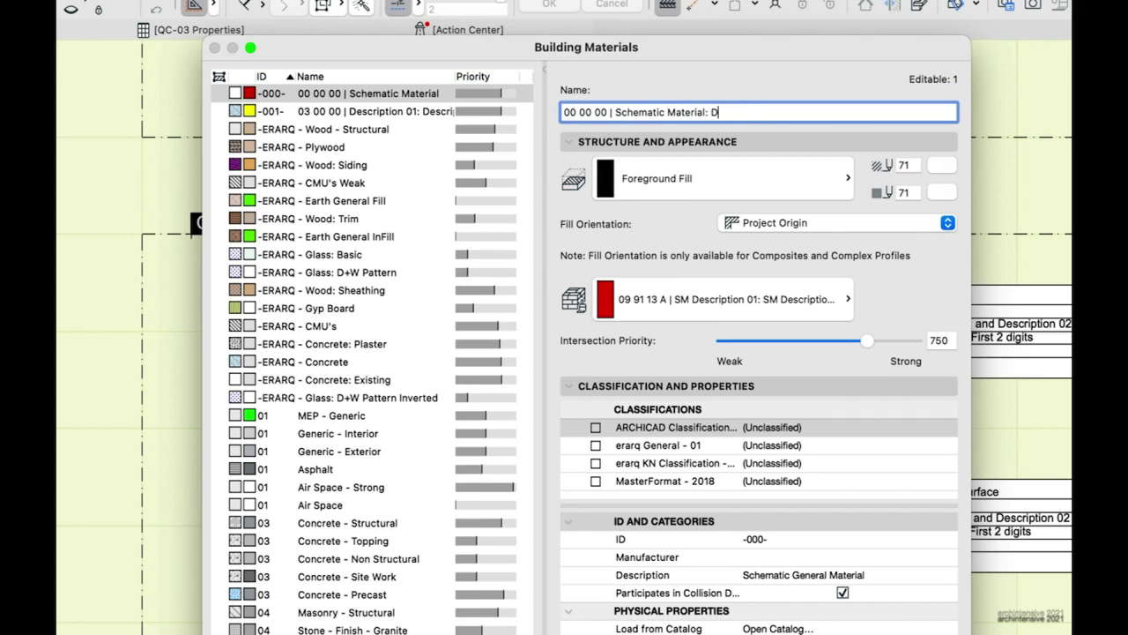
{"action": "type", "text": ": DEsript"}
{"action": "type", "text": "scr"}
{"action": "type", "text": "iption 02"}
{"action": "left_click_drag", "start_coordinate": [706, 113], "coordinate": [615, 113]}
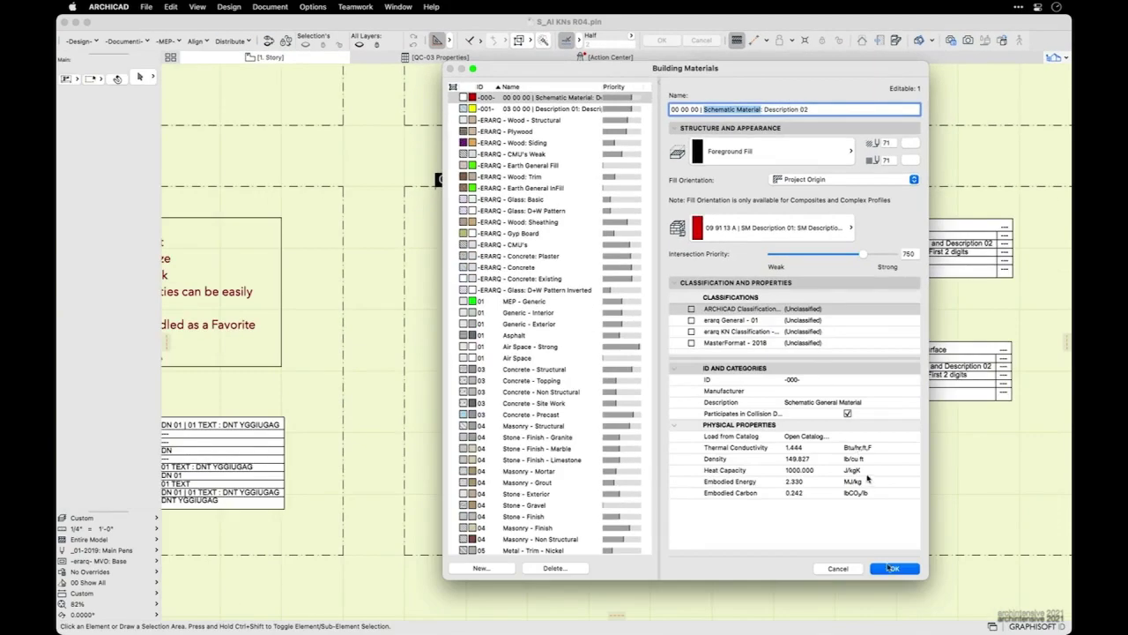
{"action": "left_click", "coordinate": [893, 571]}
- Check the white slab's BMat property table and set the slab's building material to "03 00 00 | Description 01: Description 02"
{"action": "scroll", "coordinate": [887, 572], "scroll_direction": "up", "scroll_amount": 5}
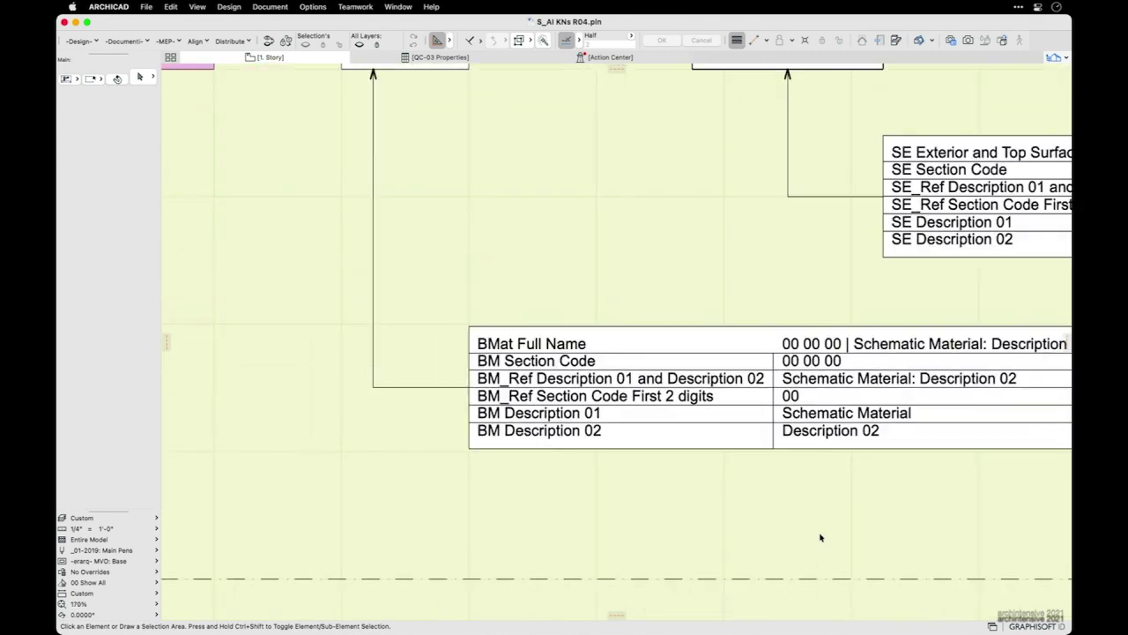
{"action": "scroll", "coordinate": [748, 545], "scroll_direction": "down", "scroll_amount": 4}
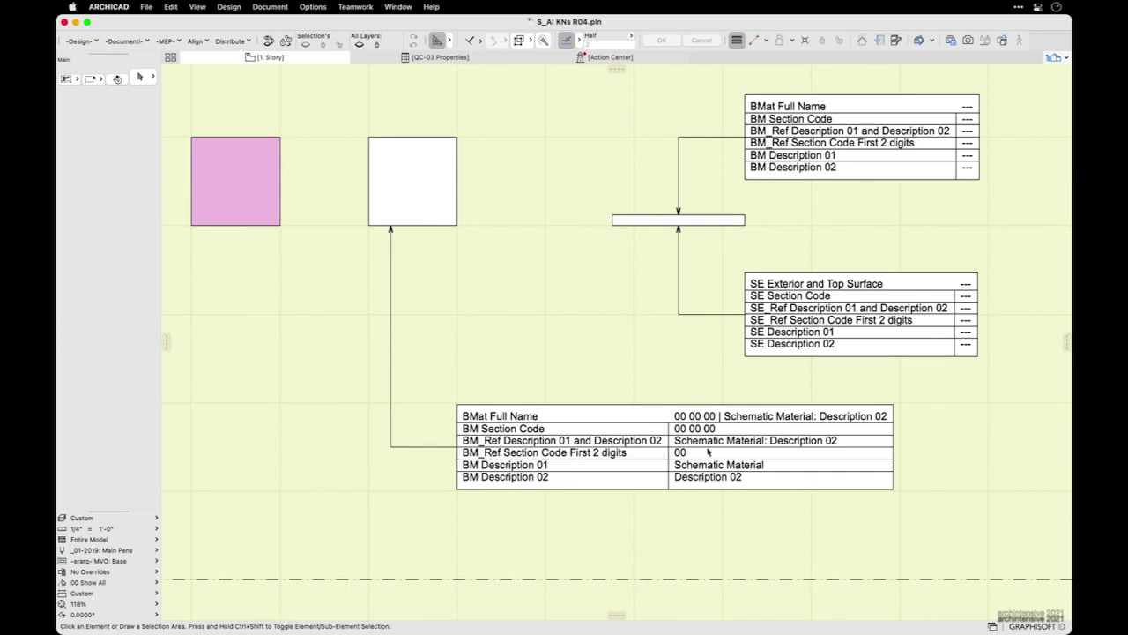
{"action": "left_click", "coordinate": [431, 212]}
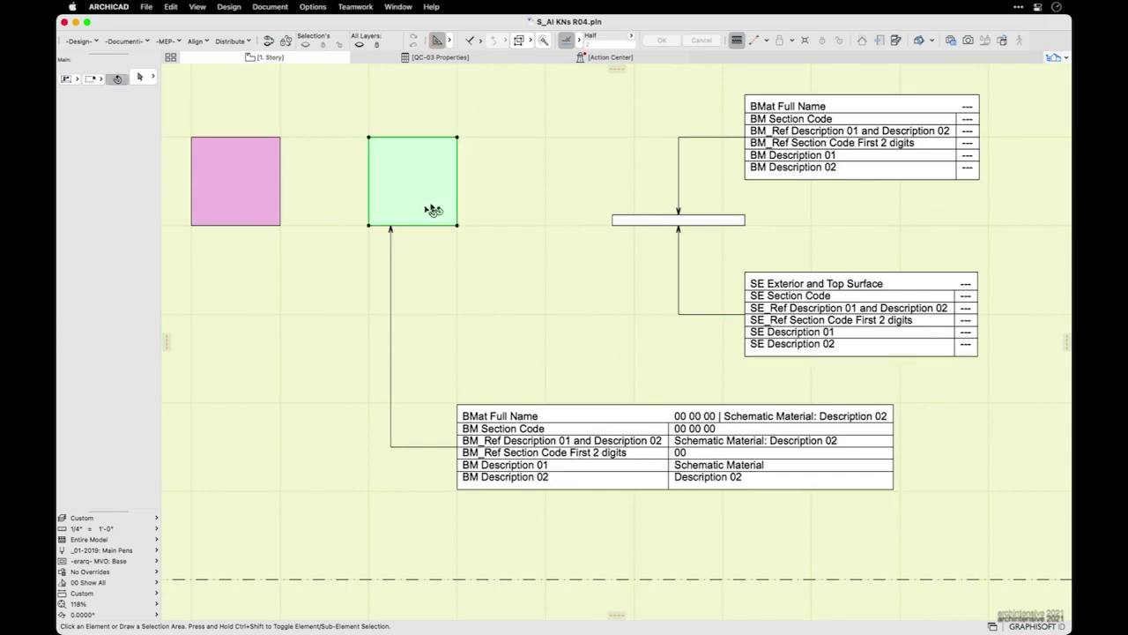
{"action": "left_click", "coordinate": [103, 223]}
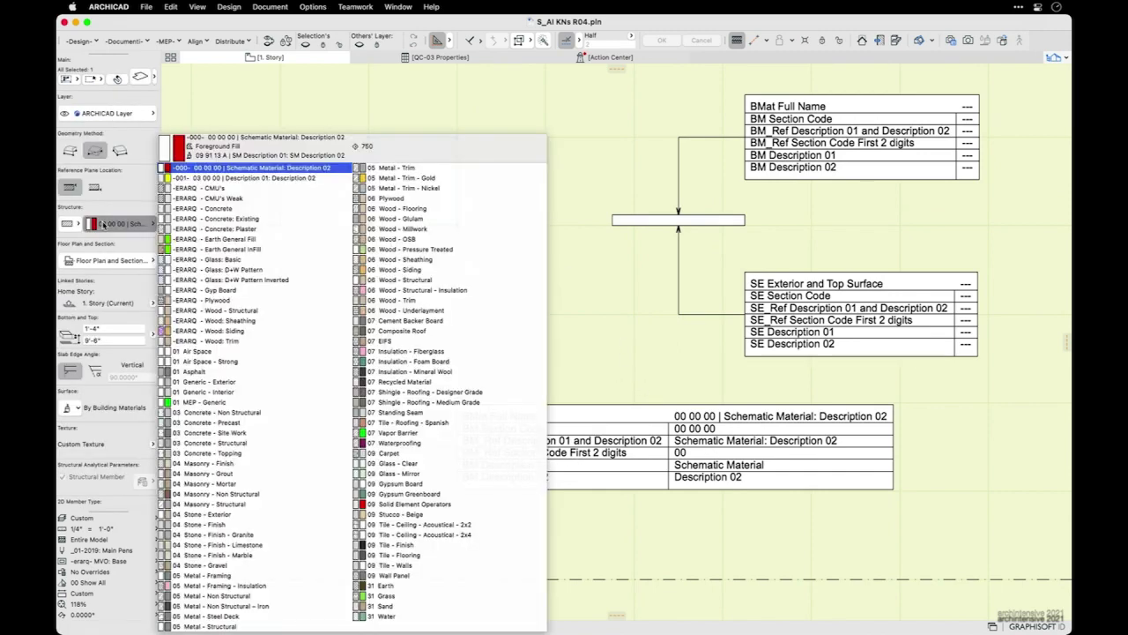
{"action": "left_click", "coordinate": [252, 179]}
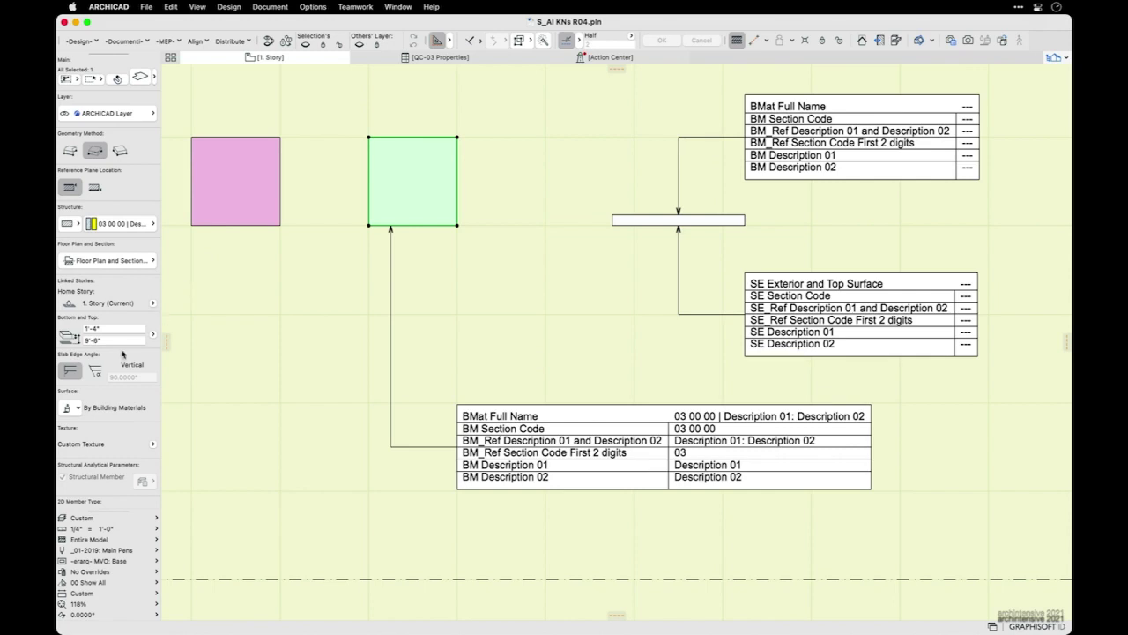
- Look through the white slab's building material choices again, keep "03 00 00 | Description 01: Description 02", and deselect the slab
{"action": "scroll", "coordinate": [122, 353], "scroll_direction": "down", "scroll_amount": 5}
{"action": "scroll", "coordinate": [105, 297], "scroll_direction": "up", "scroll_amount": 5}
{"action": "left_click", "coordinate": [121, 224]}
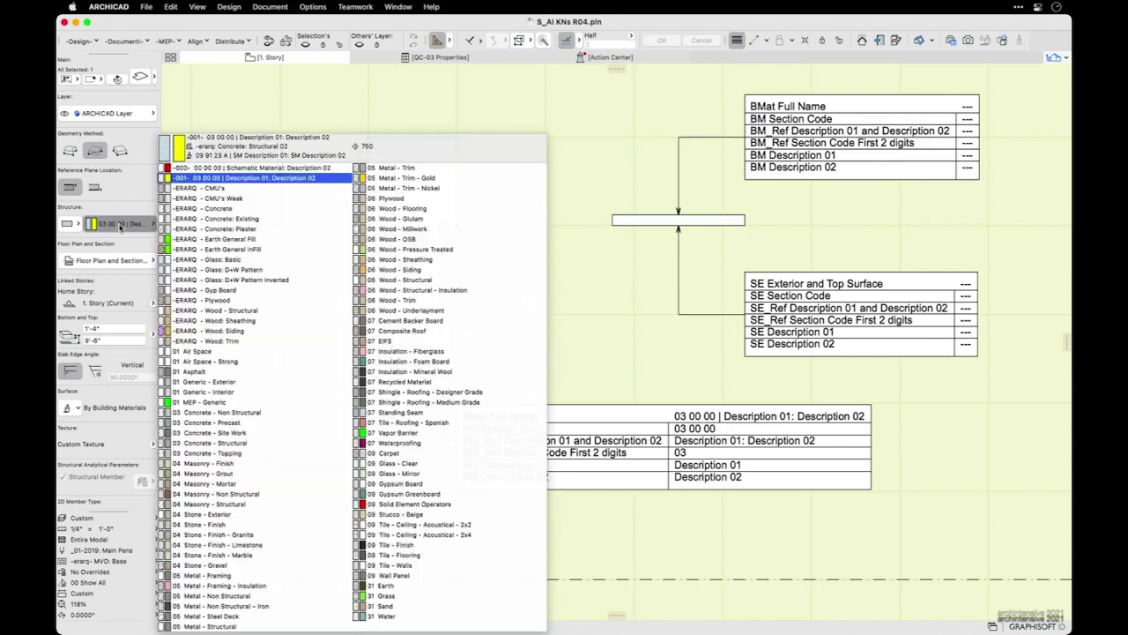
{"action": "left_click", "coordinate": [247, 180]}
{"action": "left_click", "coordinate": [625, 347]}
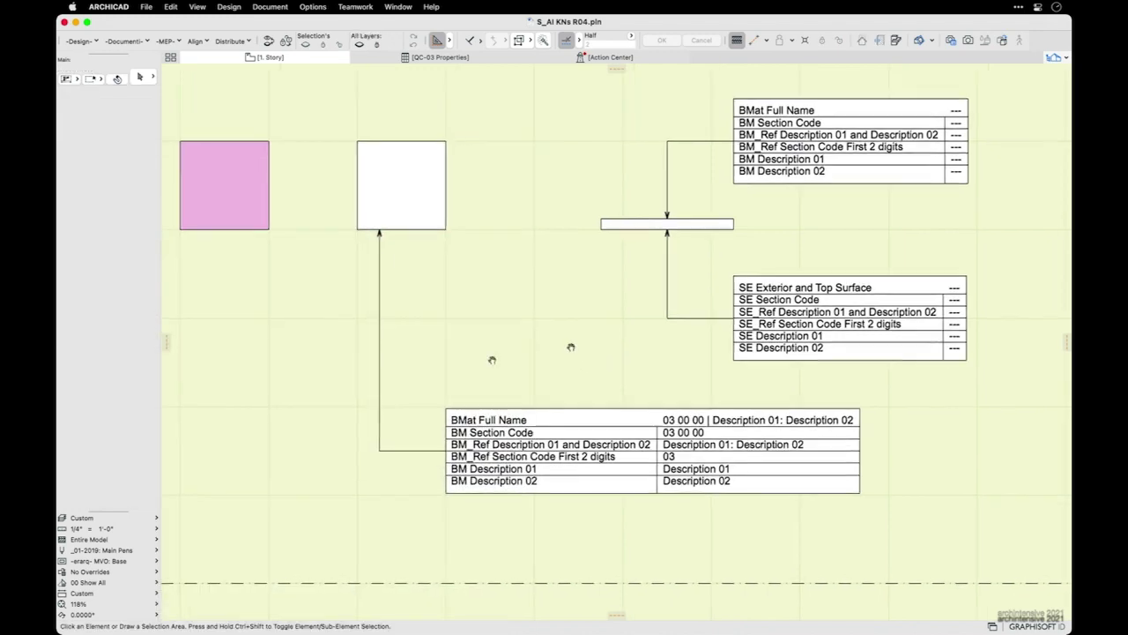
{"action": "middle_click_drag", "start_coordinate": [598, 341], "coordinate": [473, 360]}
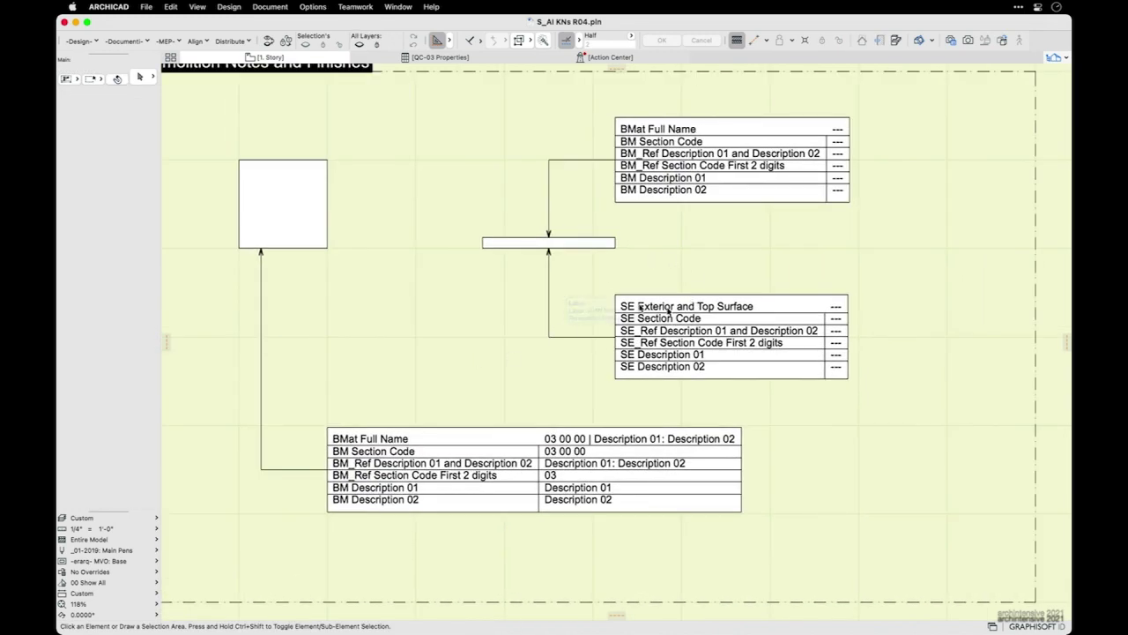
- Open the Property Manager through the Classification Manager and expand the ERARQ Keynotes Surfaces property group
{"action": "left_click", "coordinate": [310, 7]}
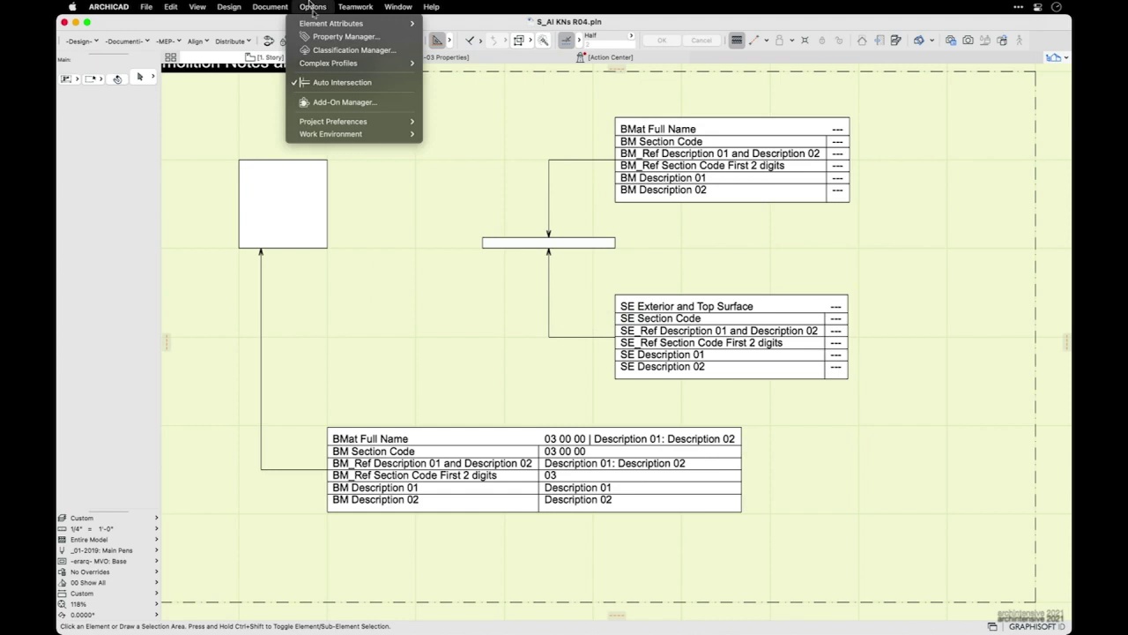
{"action": "left_click", "coordinate": [325, 50]}
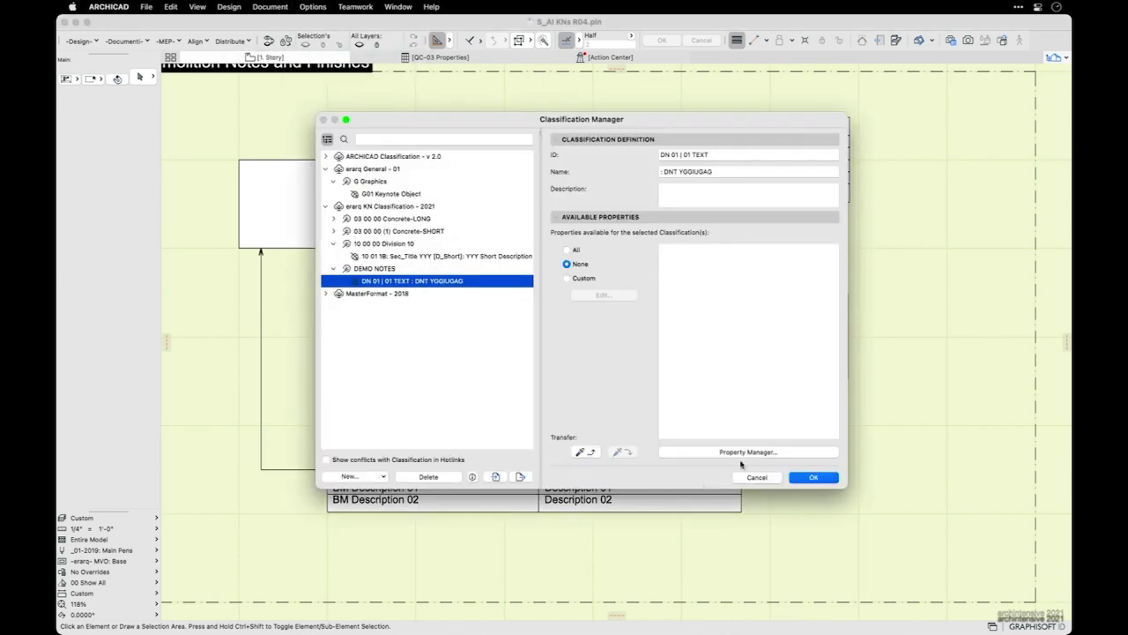
{"action": "left_click", "coordinate": [736, 454]}
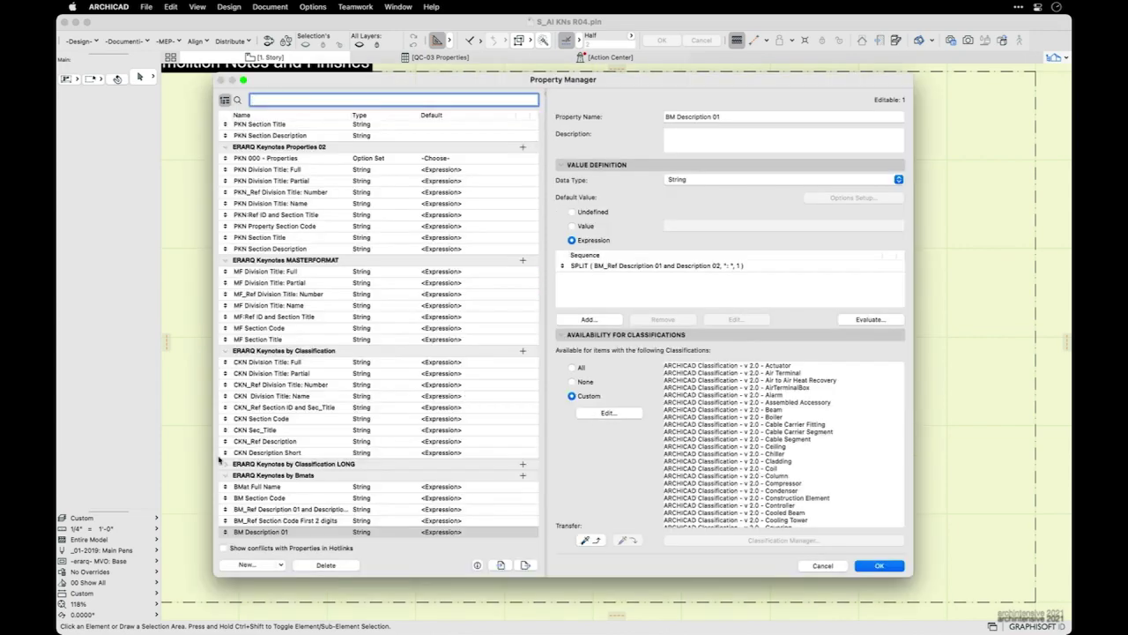
{"action": "scroll", "coordinate": [334, 458], "scroll_direction": "down", "scroll_amount": 3}
{"action": "scroll", "coordinate": [335, 458], "scroll_direction": "down", "scroll_amount": 5}
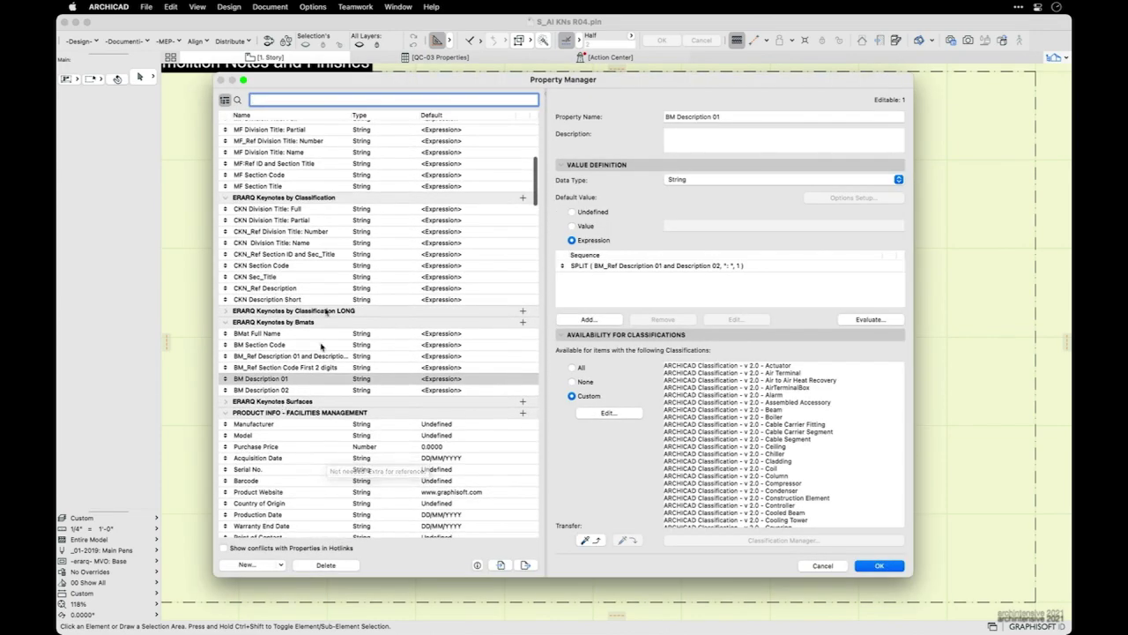
{"action": "left_click", "coordinate": [227, 402]}
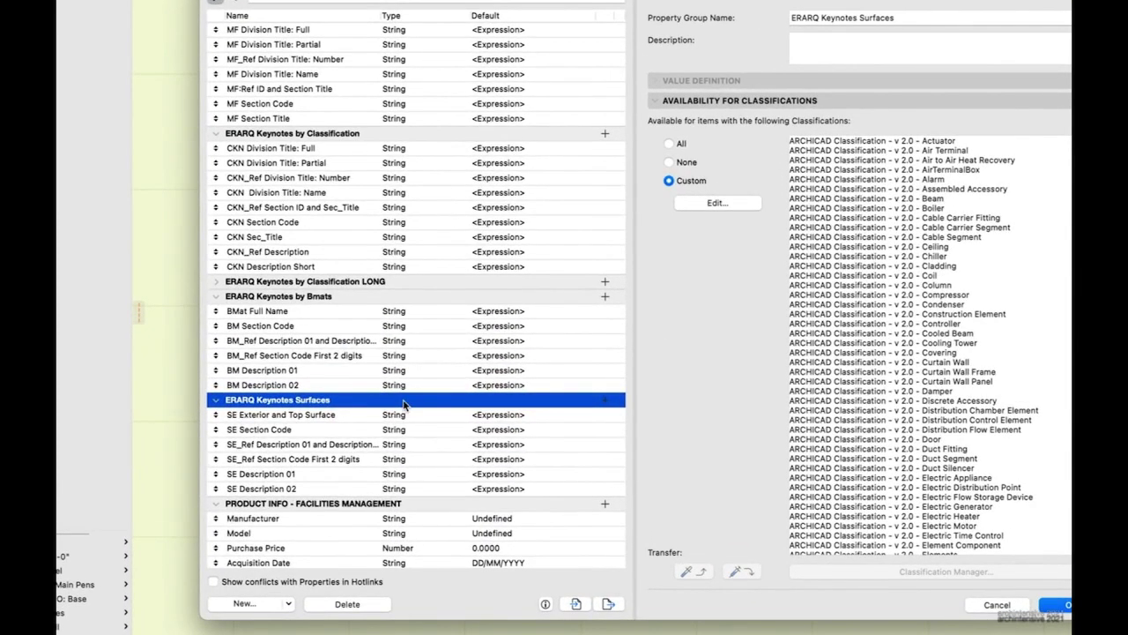
{"action": "mouse_move", "coordinate": [296, 418]}
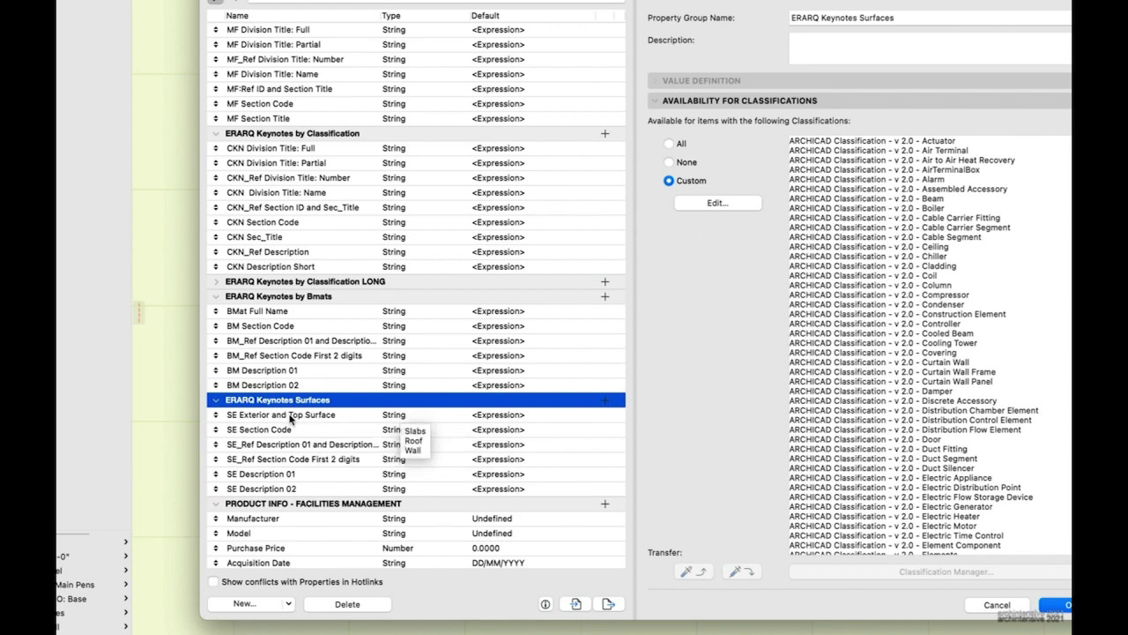
- Check the first Top Surface expression of the SE Exterior and Top Surface property against the available Roof parameters
{"action": "left_click", "coordinate": [293, 415]}
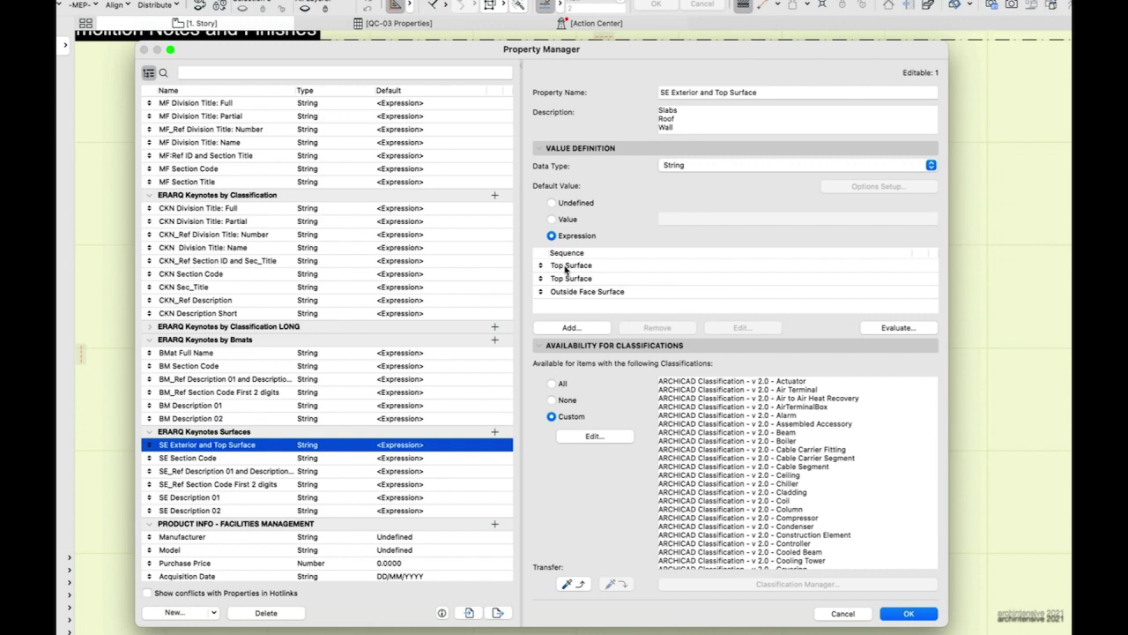
{"action": "left_click", "coordinate": [578, 266]}
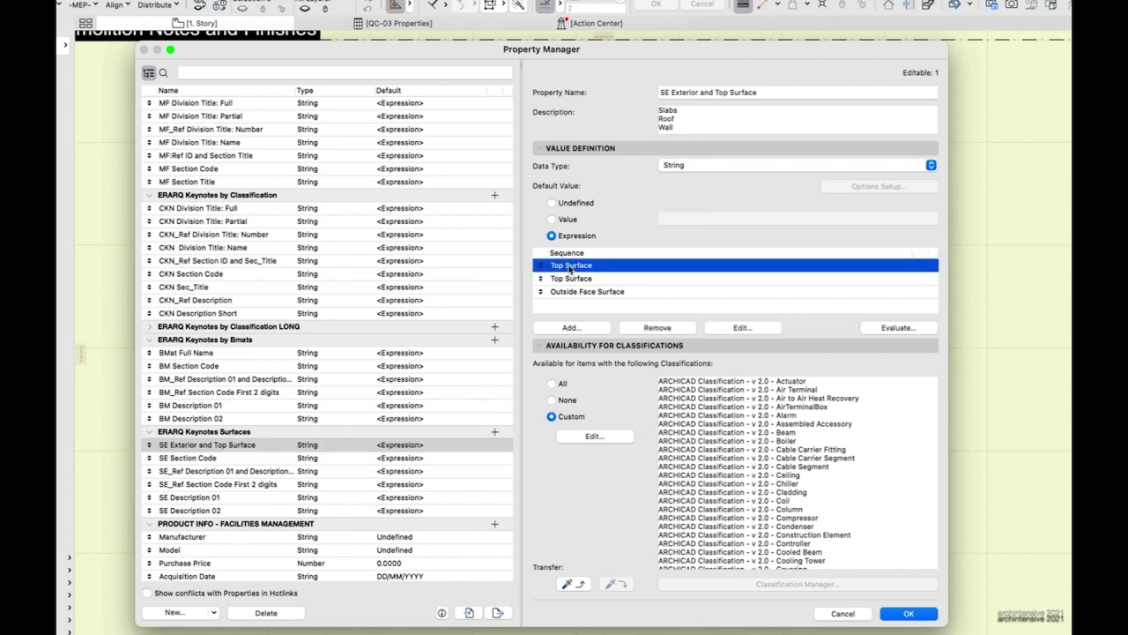
{"action": "double_click", "coordinate": [575, 266]}
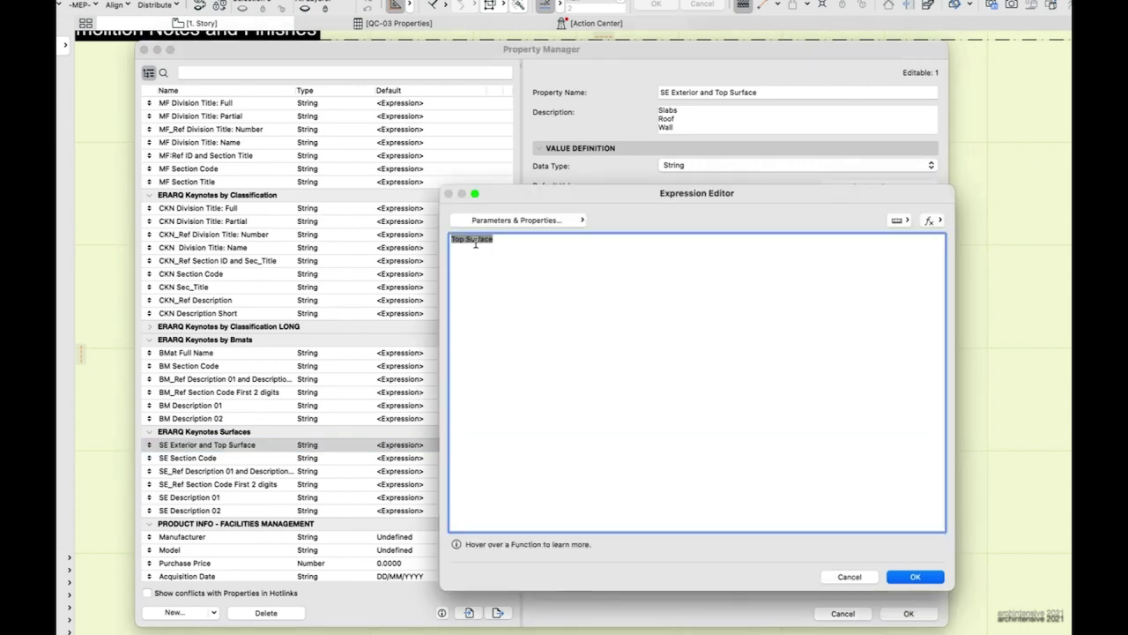
{"action": "left_click", "coordinate": [540, 222]}
{"action": "scroll", "coordinate": [420, 225], "scroll_direction": "down", "scroll_amount": 2}
{"action": "scroll", "coordinate": [294, 510], "scroll_direction": "down", "scroll_amount": 2}
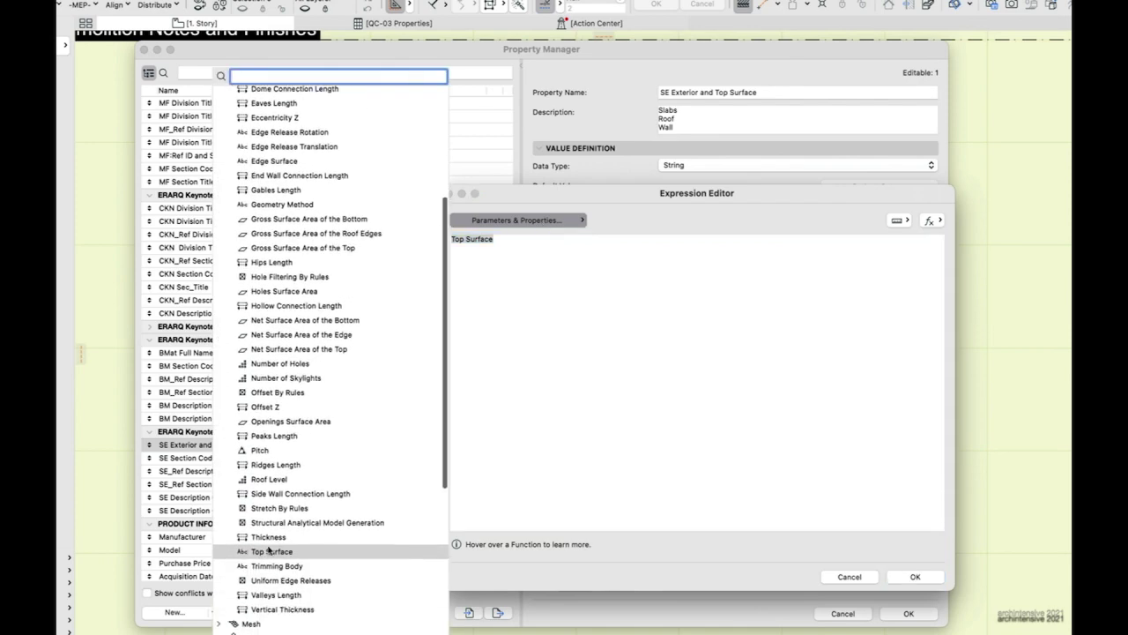
{"action": "scroll", "coordinate": [269, 550], "scroll_direction": "up", "scroll_amount": 6}
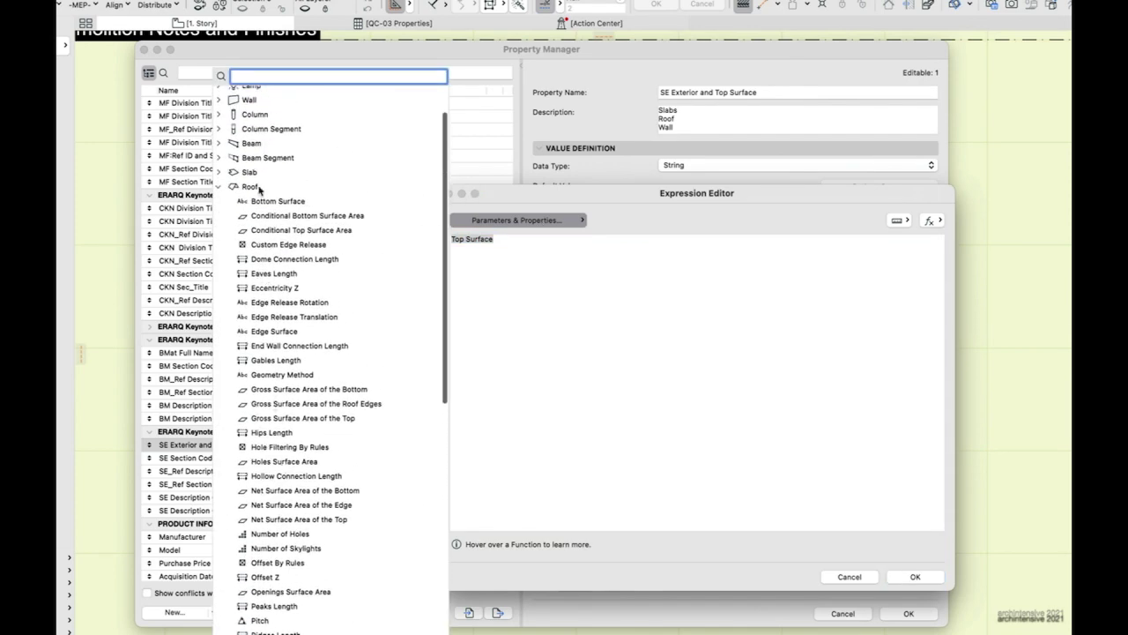
{"action": "left_click", "coordinate": [858, 578]}
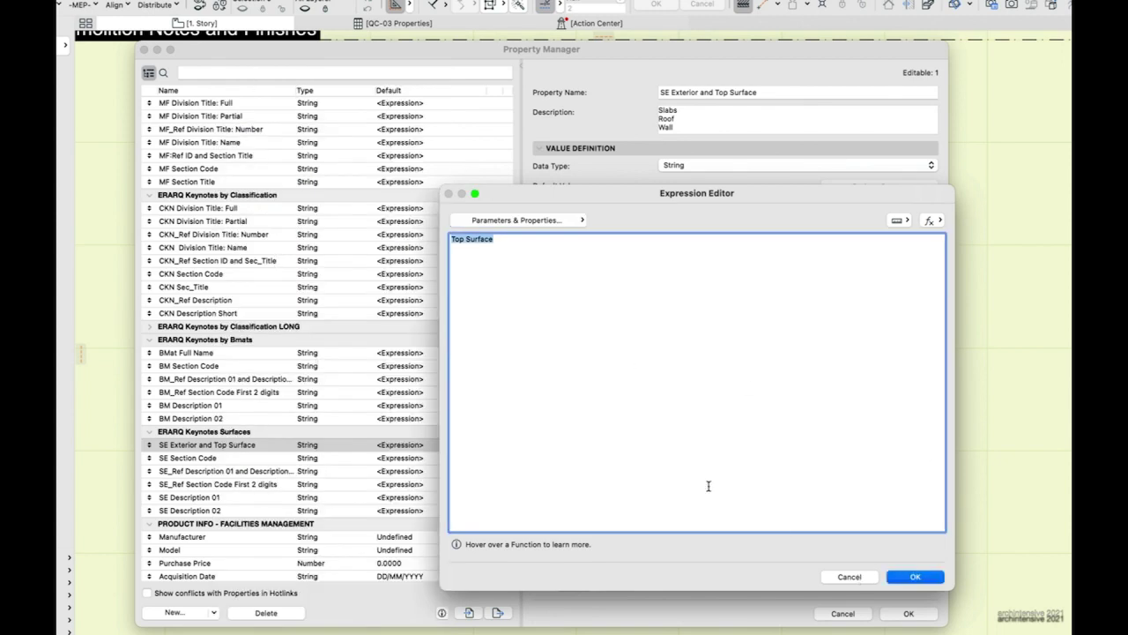
{"action": "left_click", "coordinate": [916, 577]}
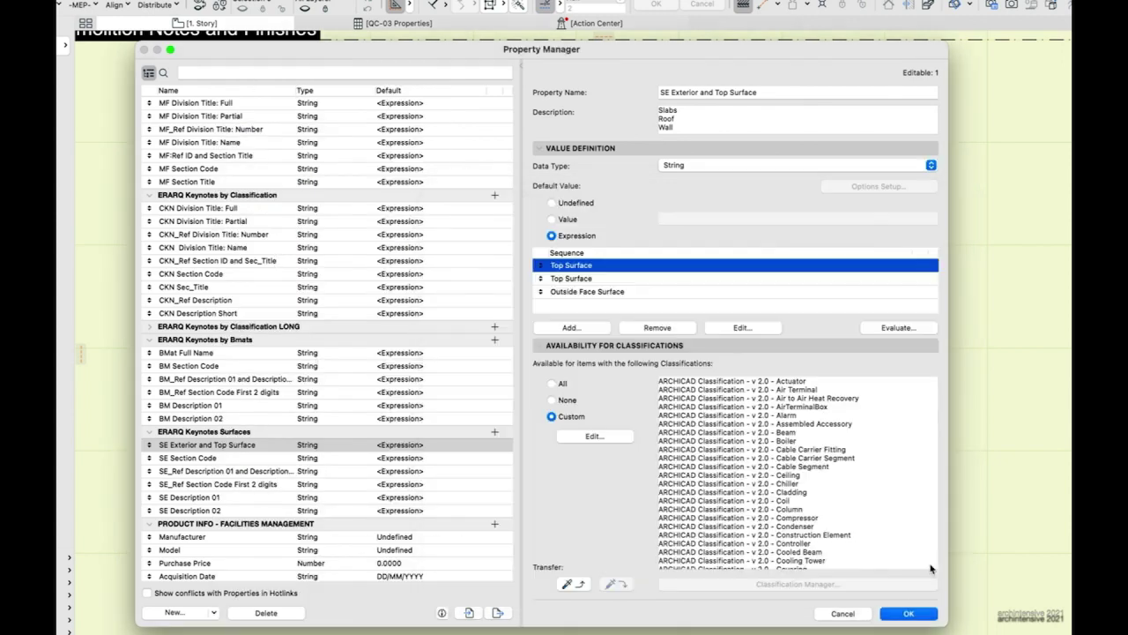
- Check the second Top Surface expression of SE Exterior and Top Surface against the Slab parameters and leave it unedited
{"action": "left_click", "coordinate": [582, 280]}
{"action": "double_click", "coordinate": [576, 280]}
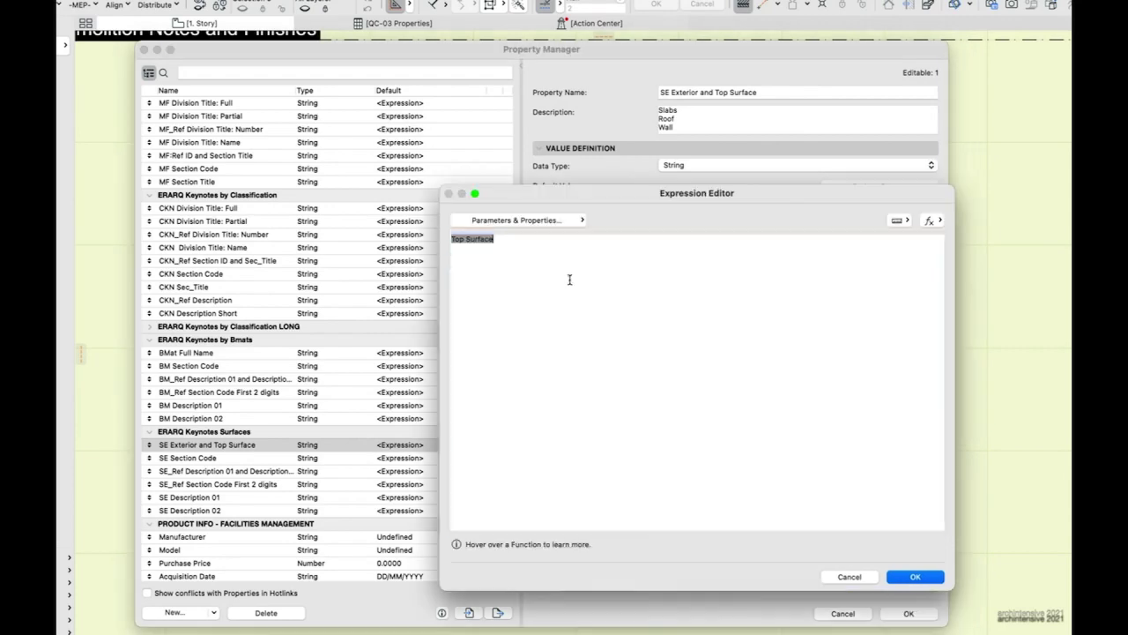
{"action": "left_click", "coordinate": [490, 223]}
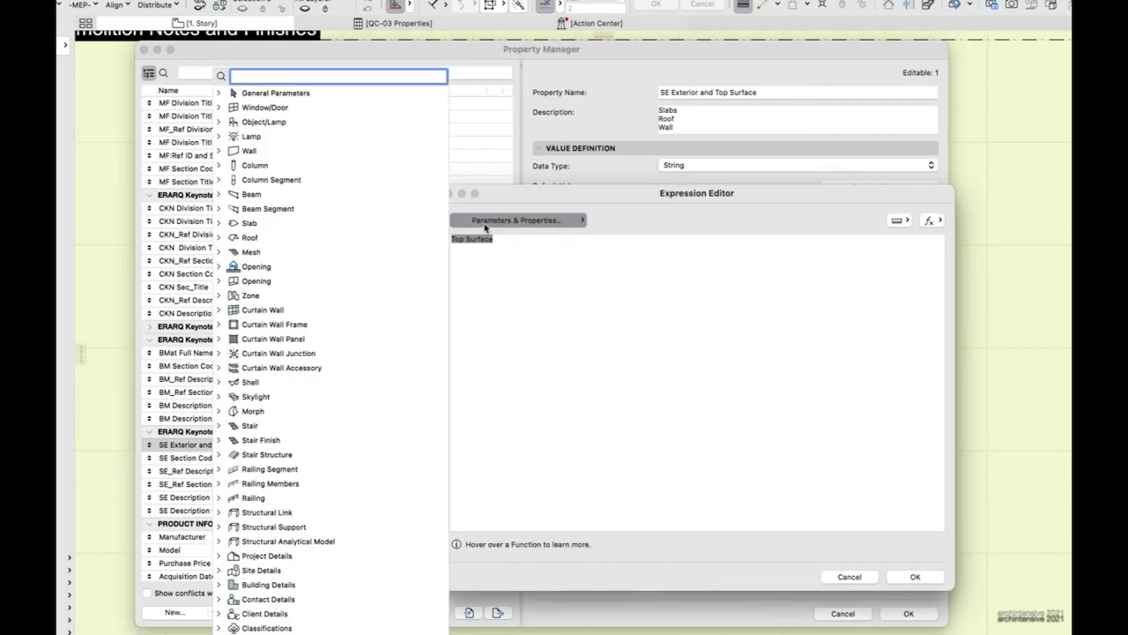
{"action": "left_click", "coordinate": [539, 256]}
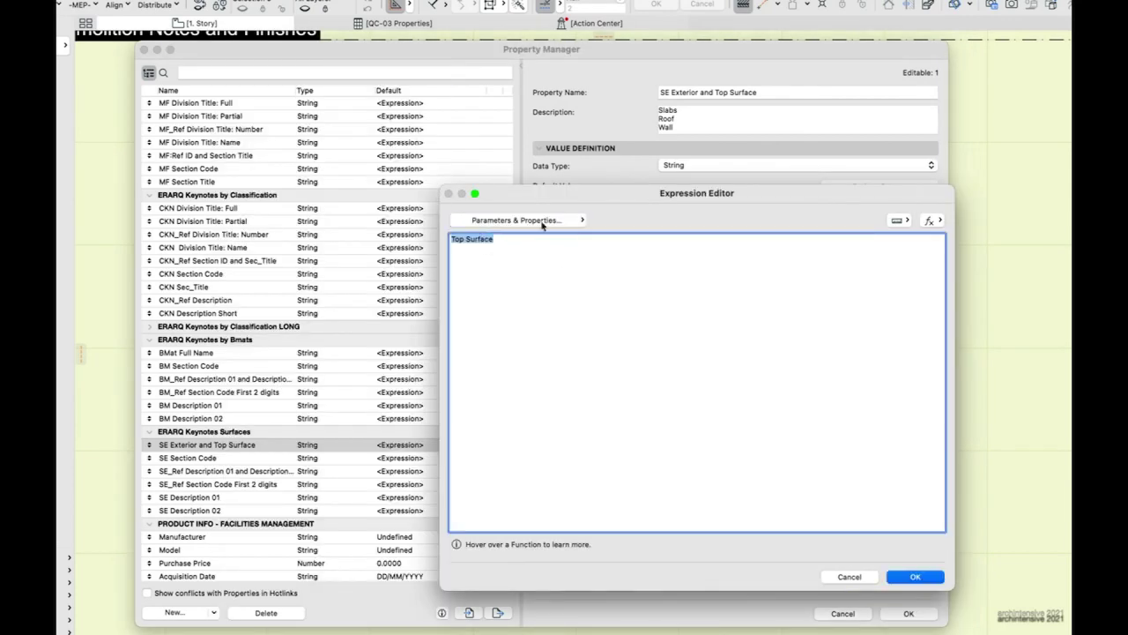
{"action": "left_click", "coordinate": [536, 222]}
{"action": "left_click", "coordinate": [220, 223]}
{"action": "scroll", "coordinate": [274, 498], "scroll_direction": "down", "scroll_amount": 3}
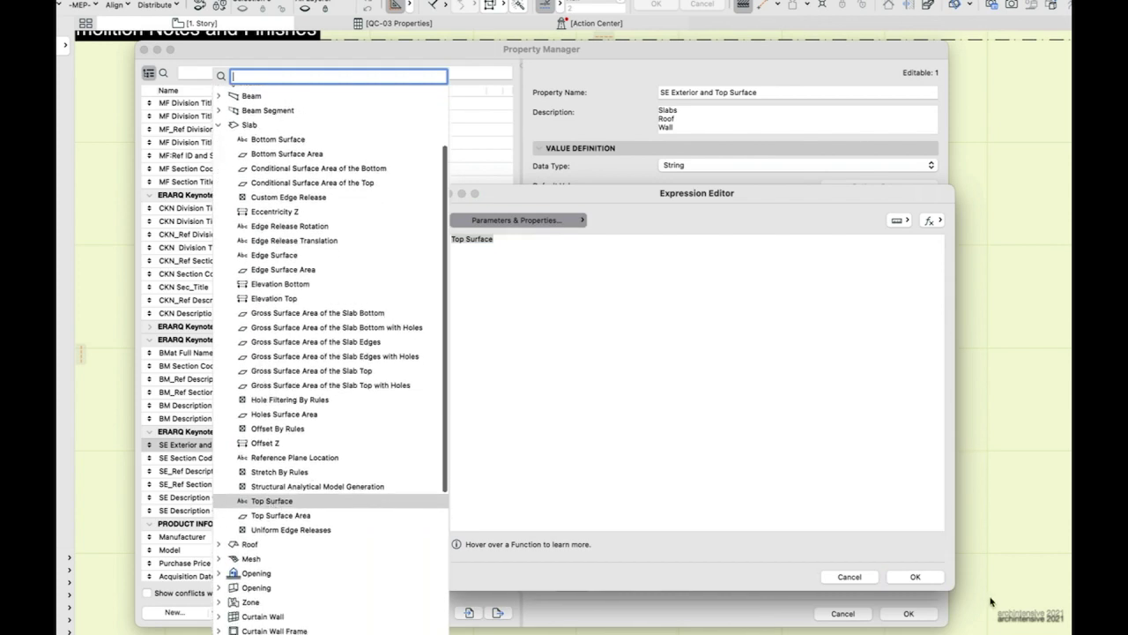
{"action": "left_click", "coordinate": [849, 578]}
{"action": "left_click", "coordinate": [846, 576]}
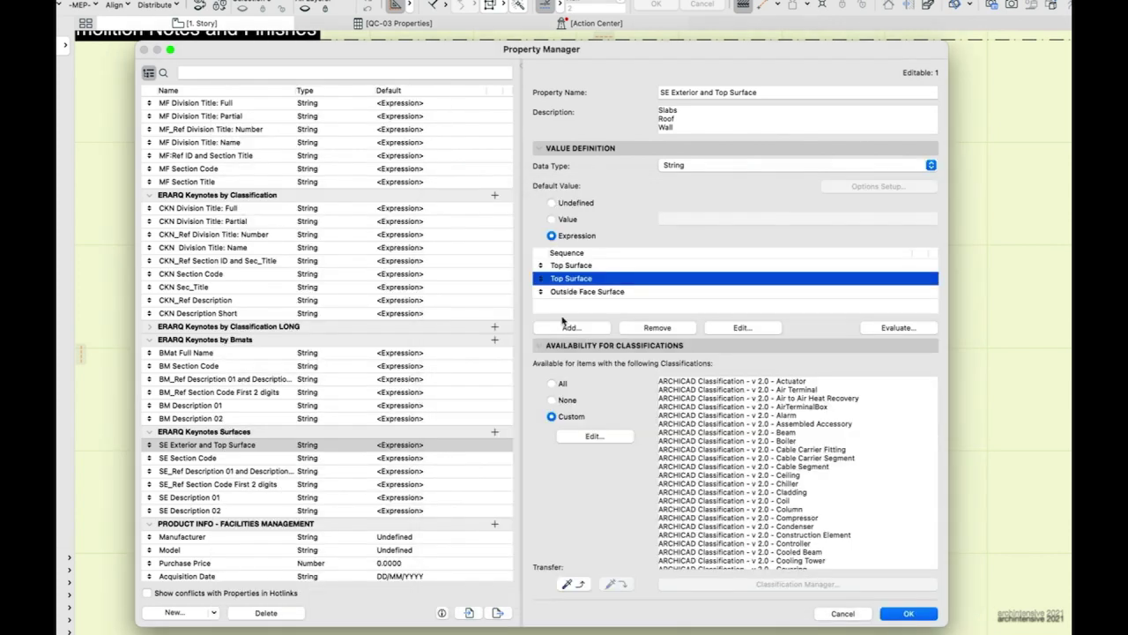
- Check the Outside Face Surface expression of SE Exterior and Top Surface against the Wall parameters and leave it unedited
{"action": "left_click", "coordinate": [582, 291]}
{"action": "double_click", "coordinate": [582, 292]}
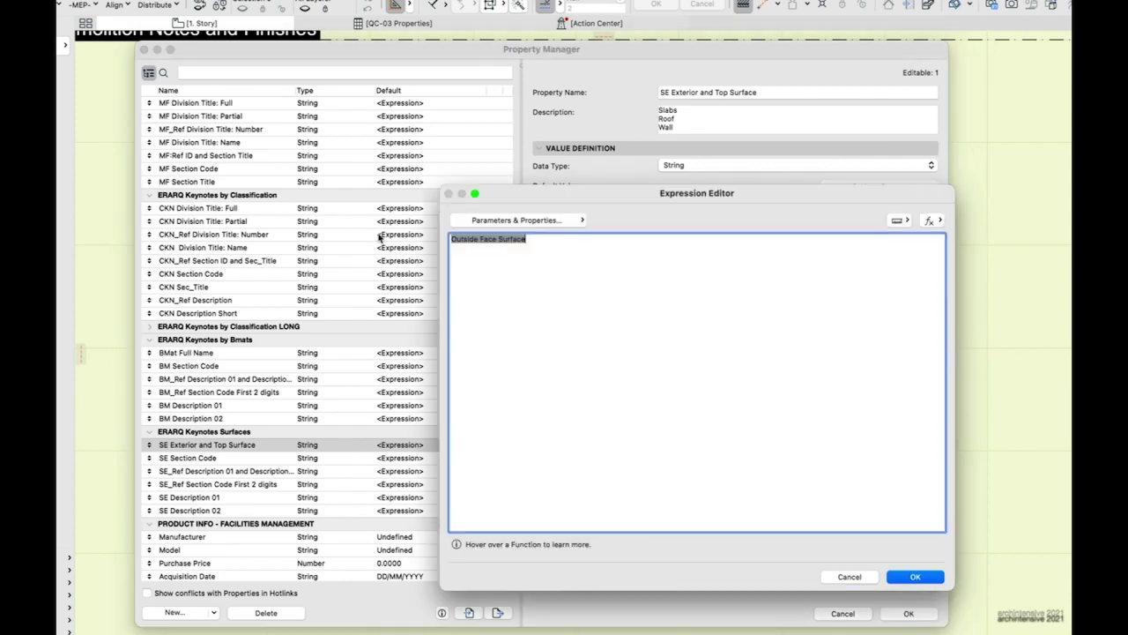
{"action": "left_click", "coordinate": [503, 221]}
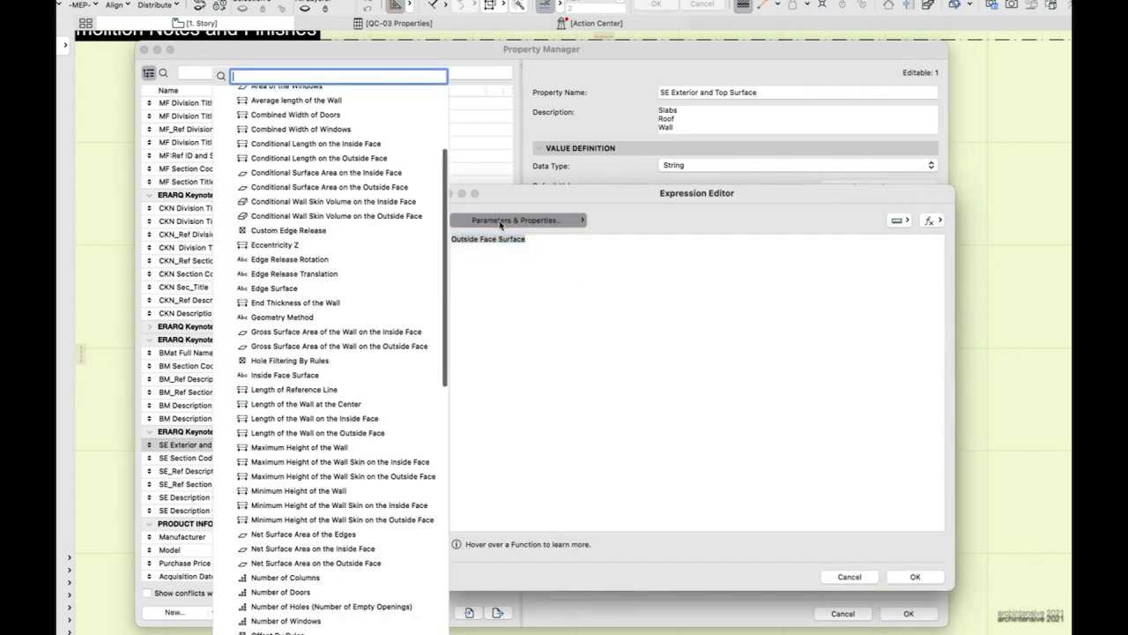
{"action": "scroll", "coordinate": [364, 277], "scroll_direction": "up", "scroll_amount": 5}
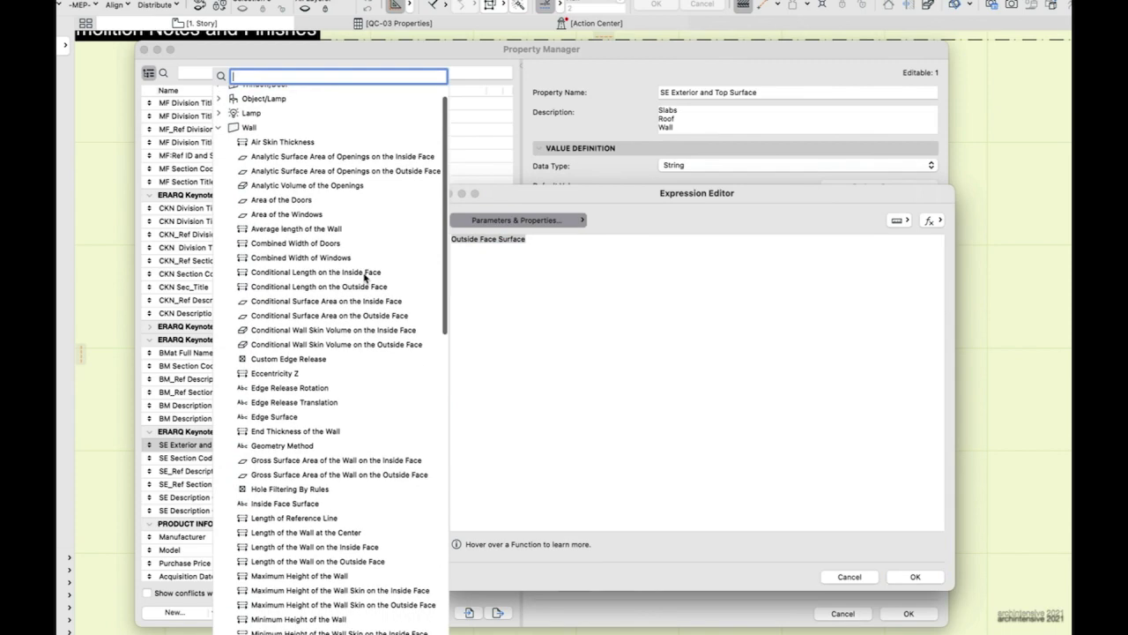
{"action": "scroll", "coordinate": [284, 206], "scroll_direction": "down", "scroll_amount": 3}
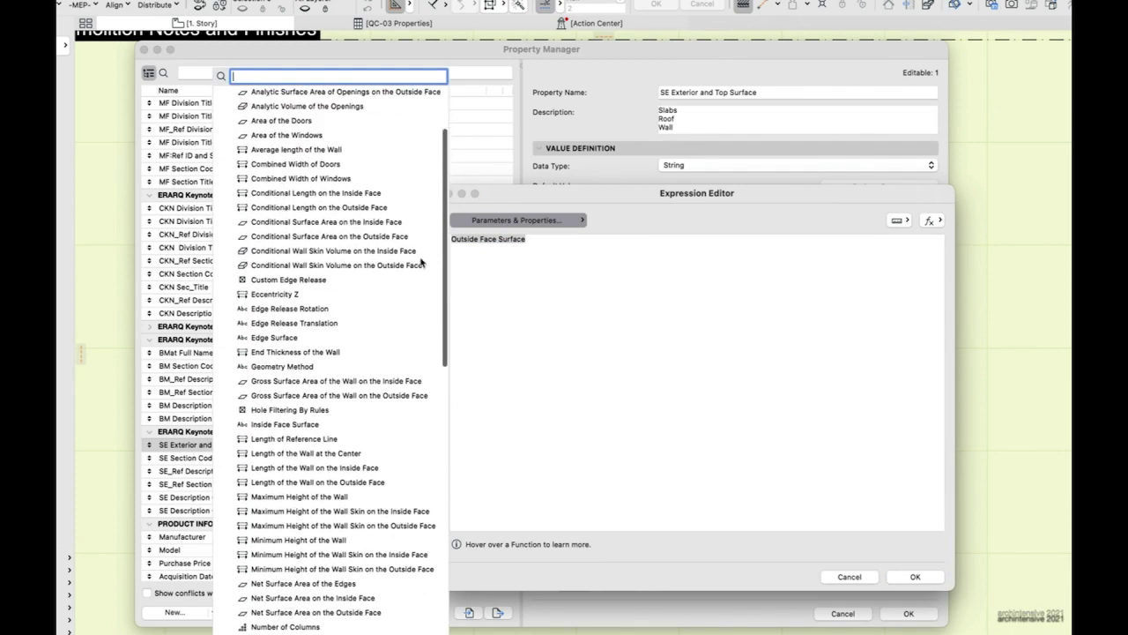
{"action": "left_click", "coordinate": [859, 578]}
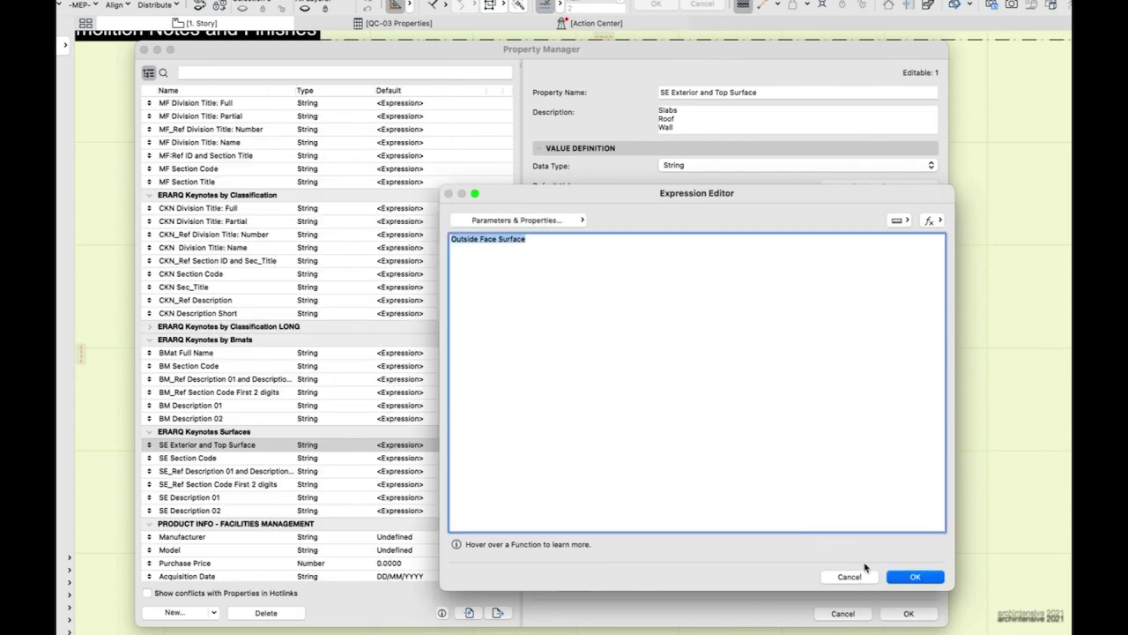
{"action": "left_click", "coordinate": [861, 577]}
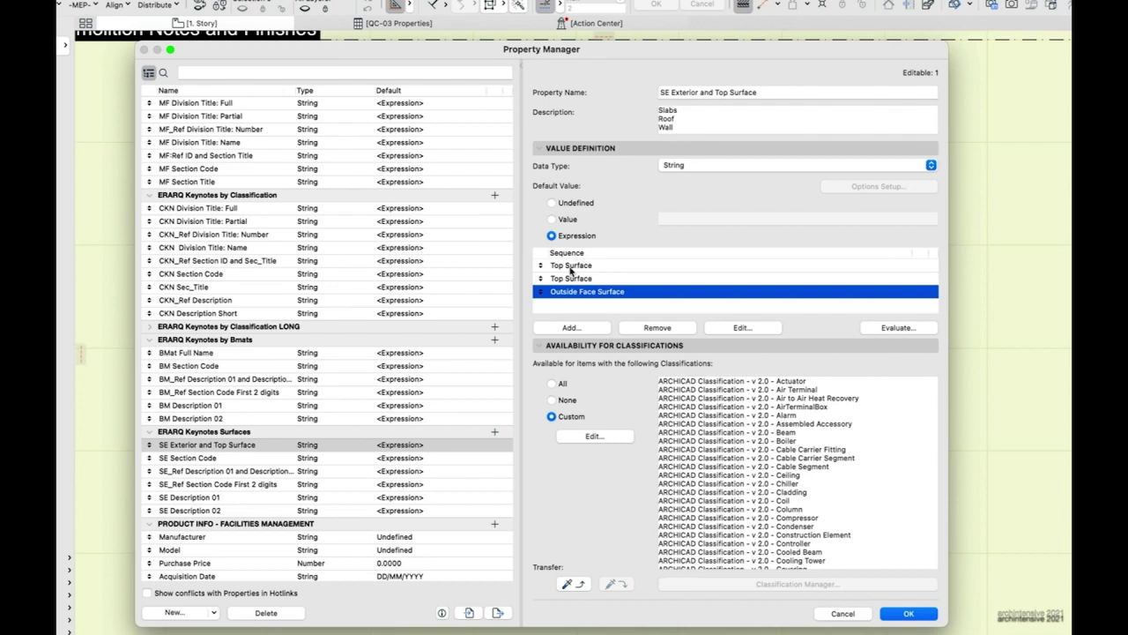
- Review the expression sequence of SE Exterior and Top Surface and the SE Section Code expression, and close both managers
{"action": "left_click", "coordinate": [574, 266]}
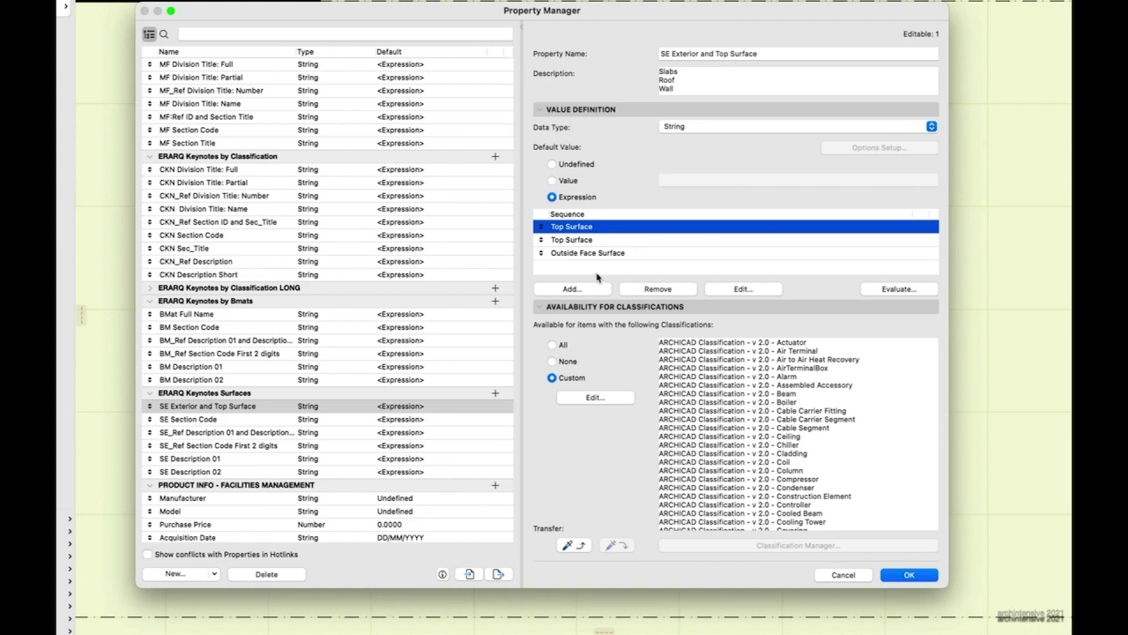
{"action": "left_click", "coordinate": [207, 420]}
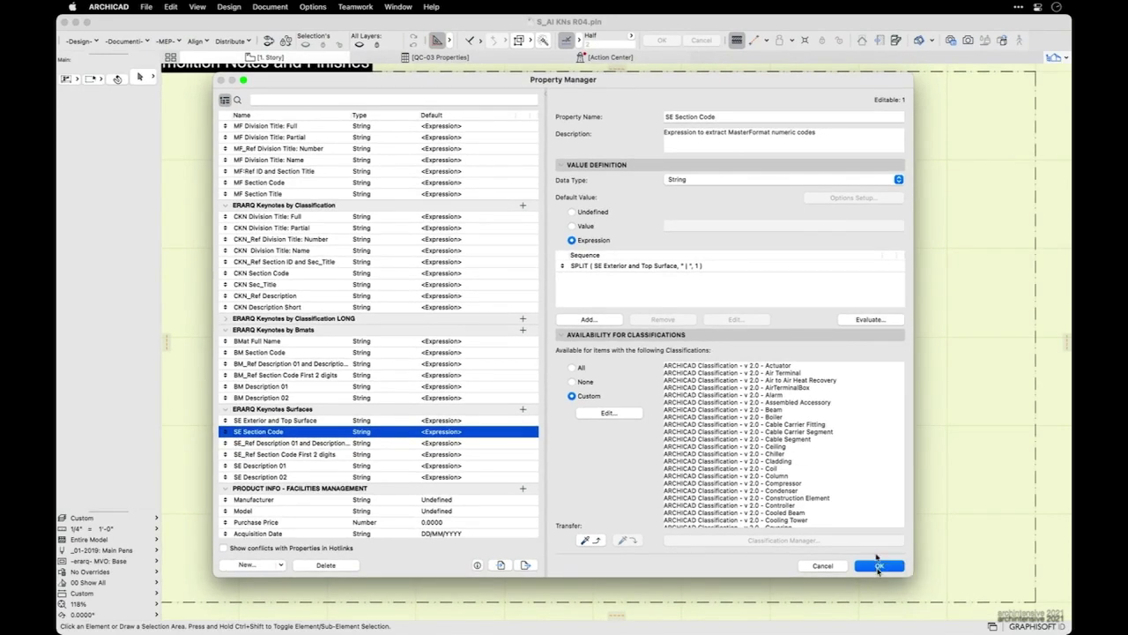
{"action": "left_click", "coordinate": [879, 565]}
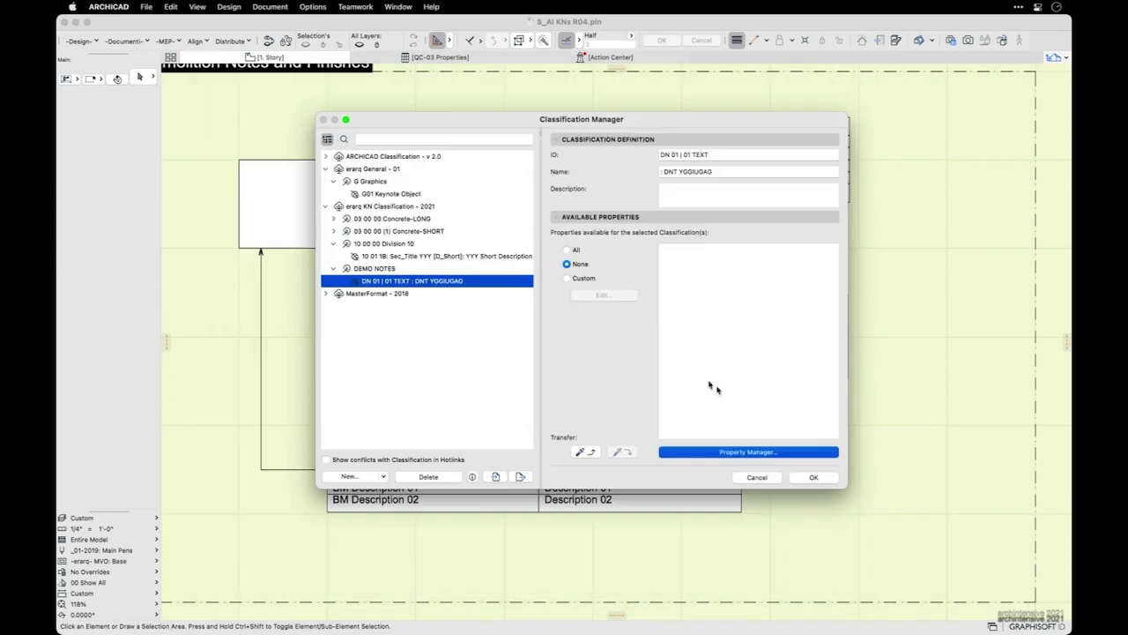
{"action": "left_click", "coordinate": [813, 478]}
- Assign the ARCHICAD Classification - v 2.0 class Wall to the horizontal wall between the BMat and surface labels
{"action": "left_click", "coordinate": [569, 243]}
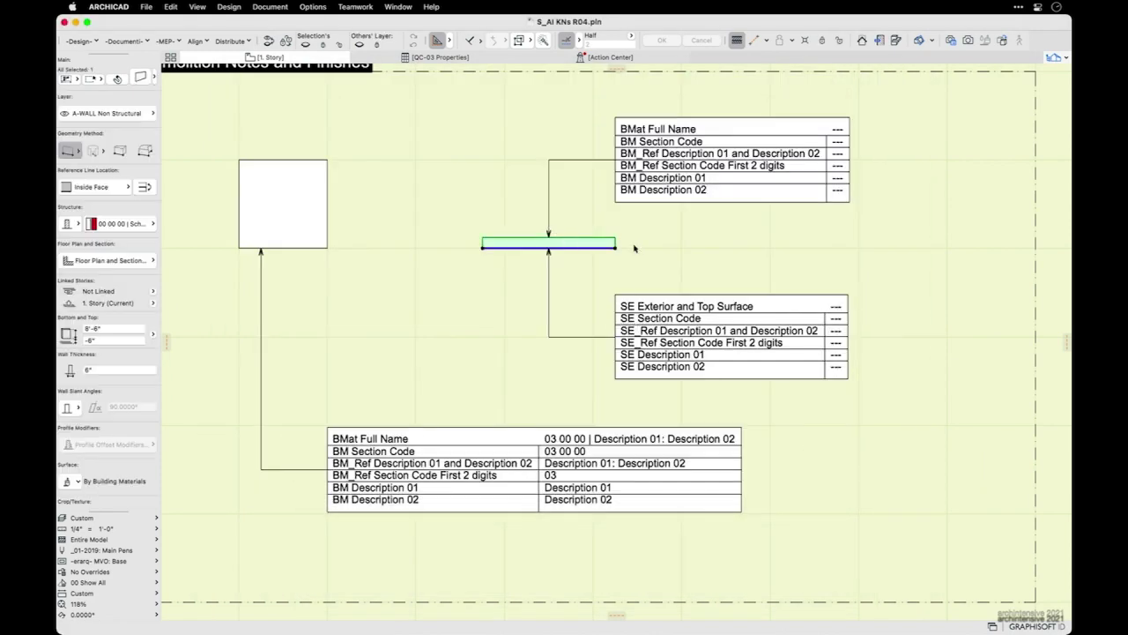
{"action": "key", "text": "super+t"}
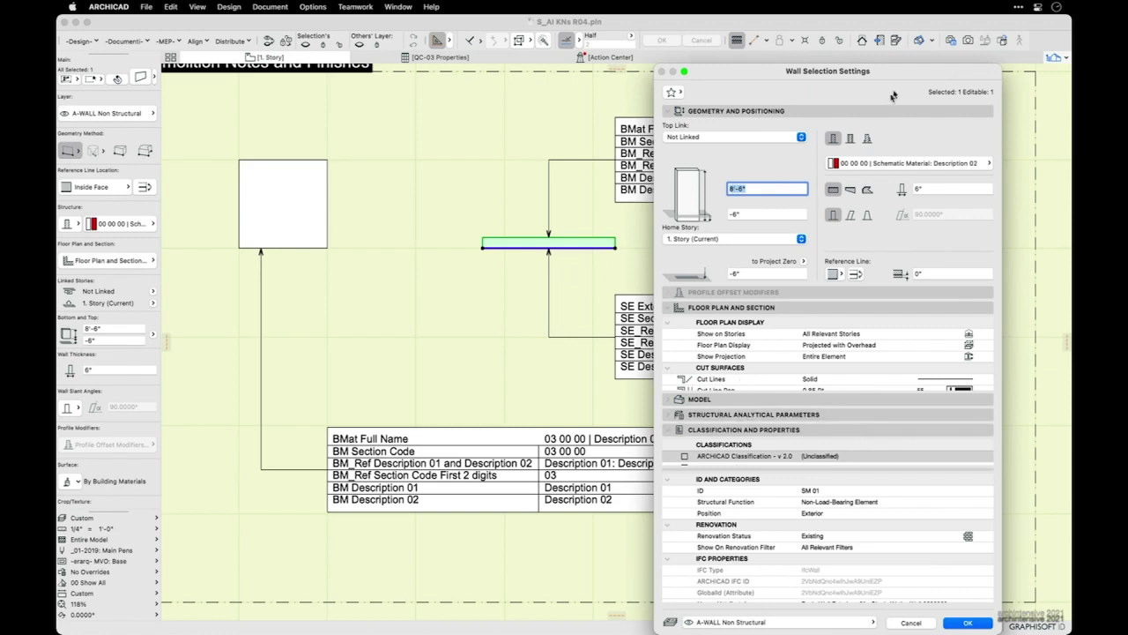
{"action": "left_click_drag", "start_coordinate": [895, 68], "coordinate": [950, 61]}
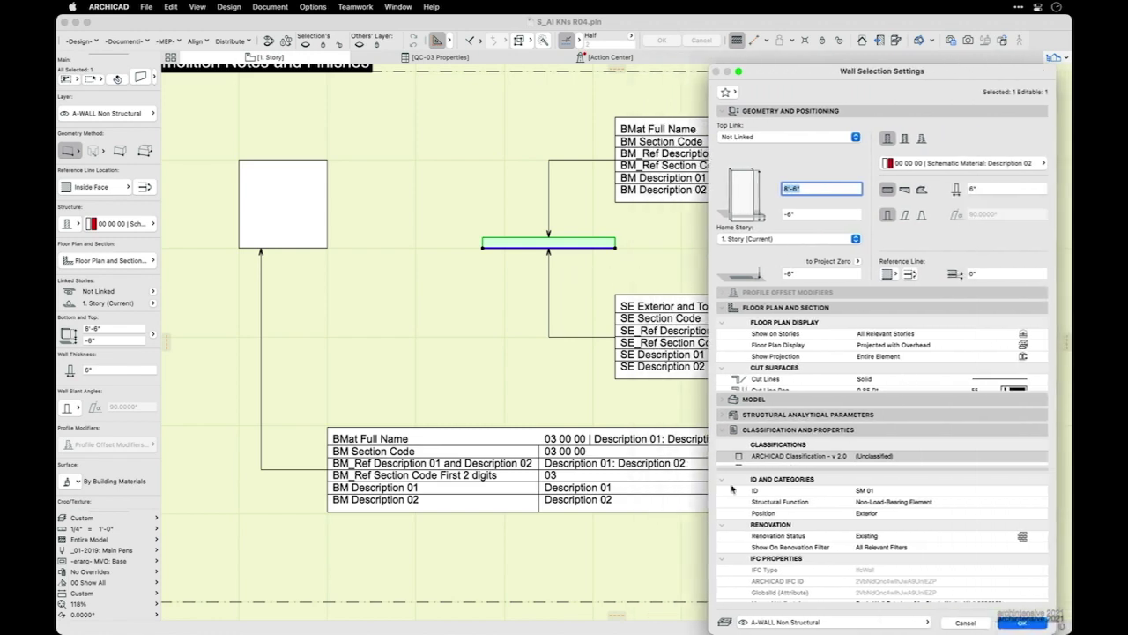
{"action": "left_click", "coordinate": [740, 456]}
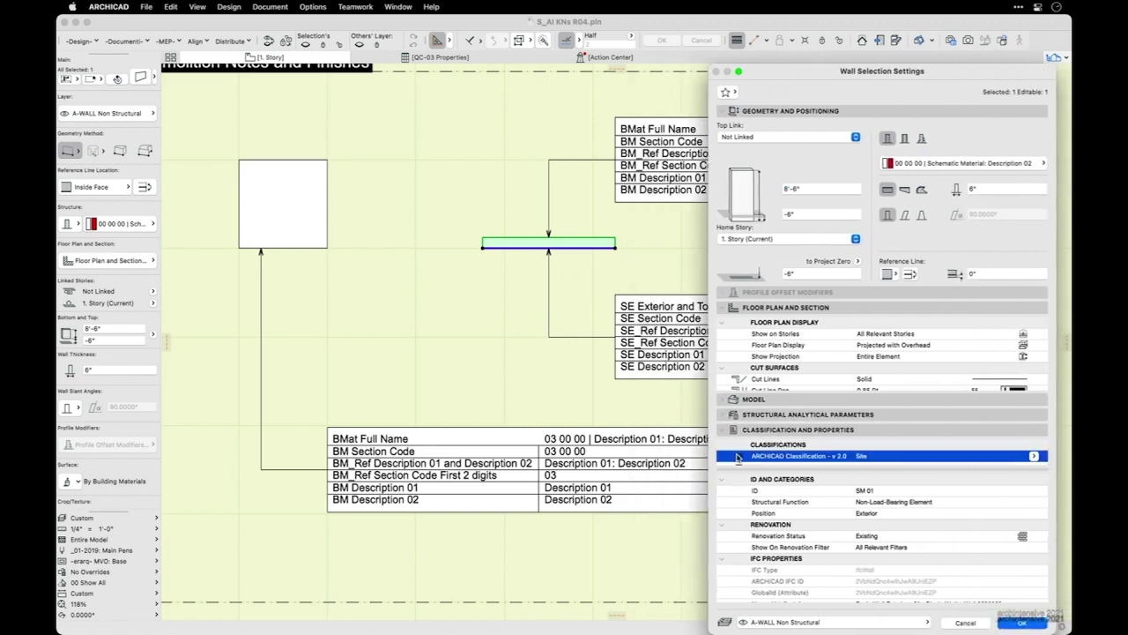
{"action": "left_click", "coordinate": [1036, 456]}
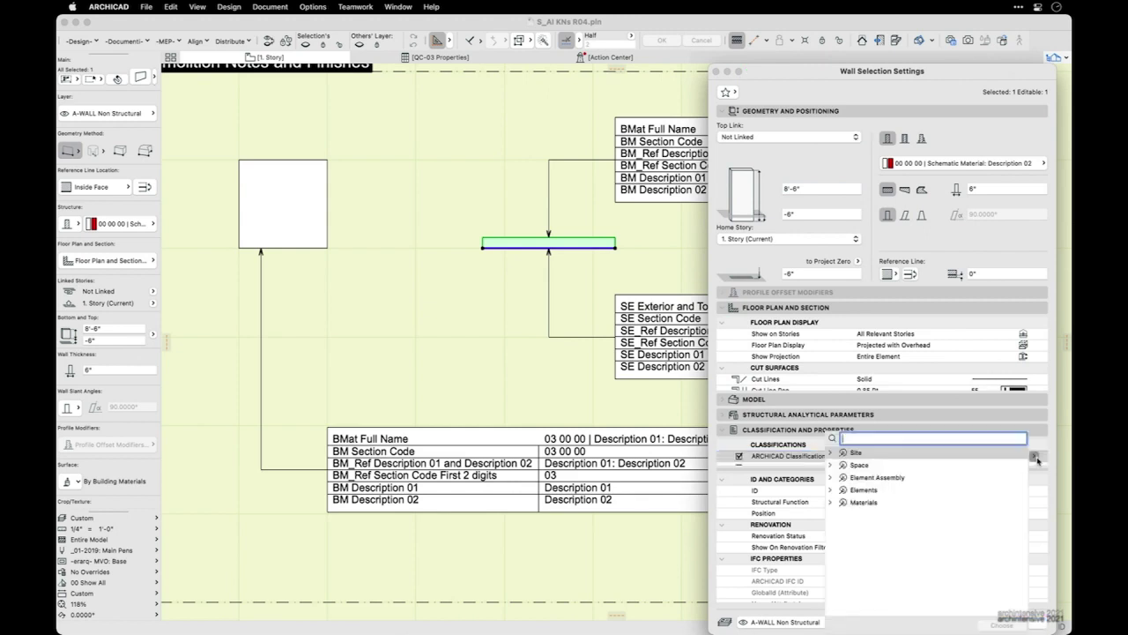
{"action": "type", "text": "wall"}
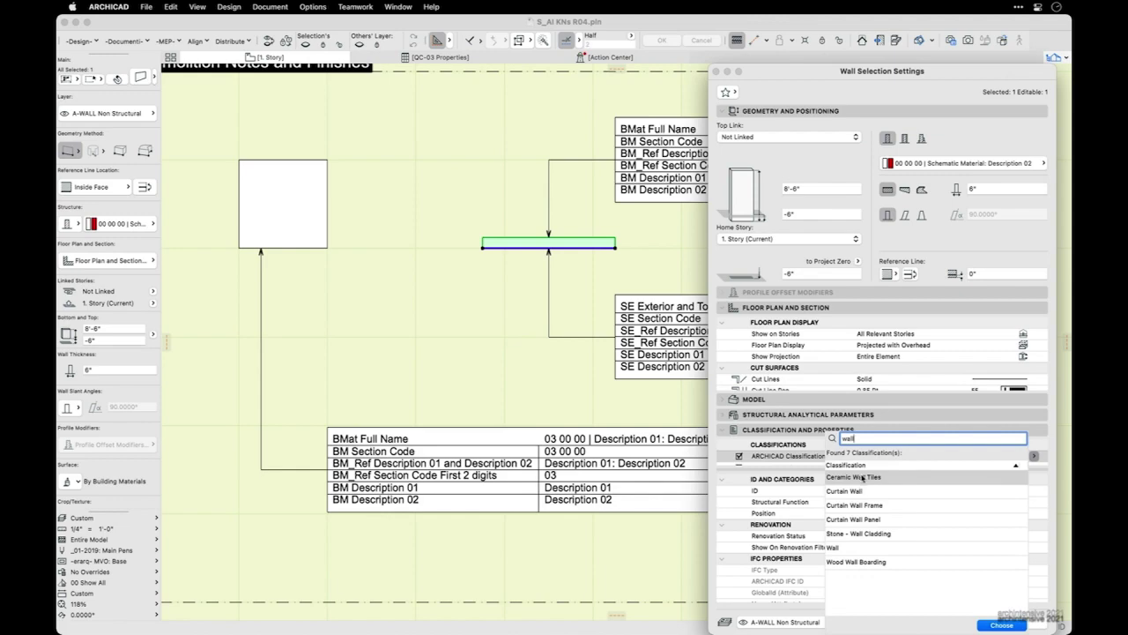
{"action": "left_click", "coordinate": [895, 548]}
{"action": "left_click", "coordinate": [1001, 625]}
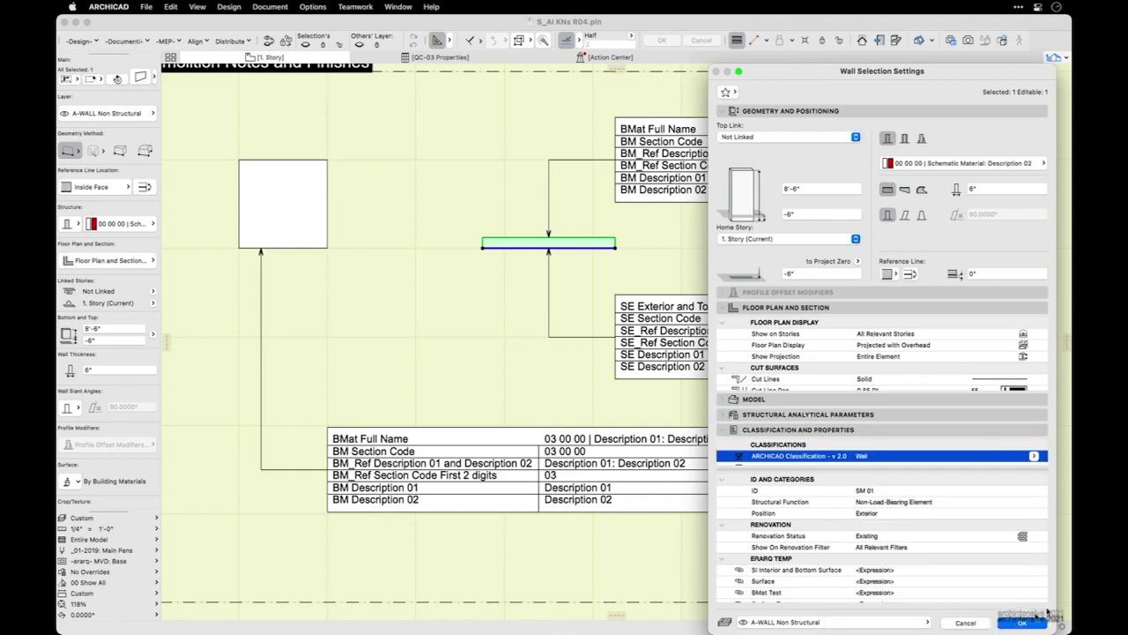
{"action": "left_click", "coordinate": [1022, 623]}
{"action": "scroll", "coordinate": [809, 455], "scroll_direction": "right", "scroll_amount": 5}
{"action": "scroll", "coordinate": [809, 456], "scroll_direction": "up", "scroll_amount": 3}
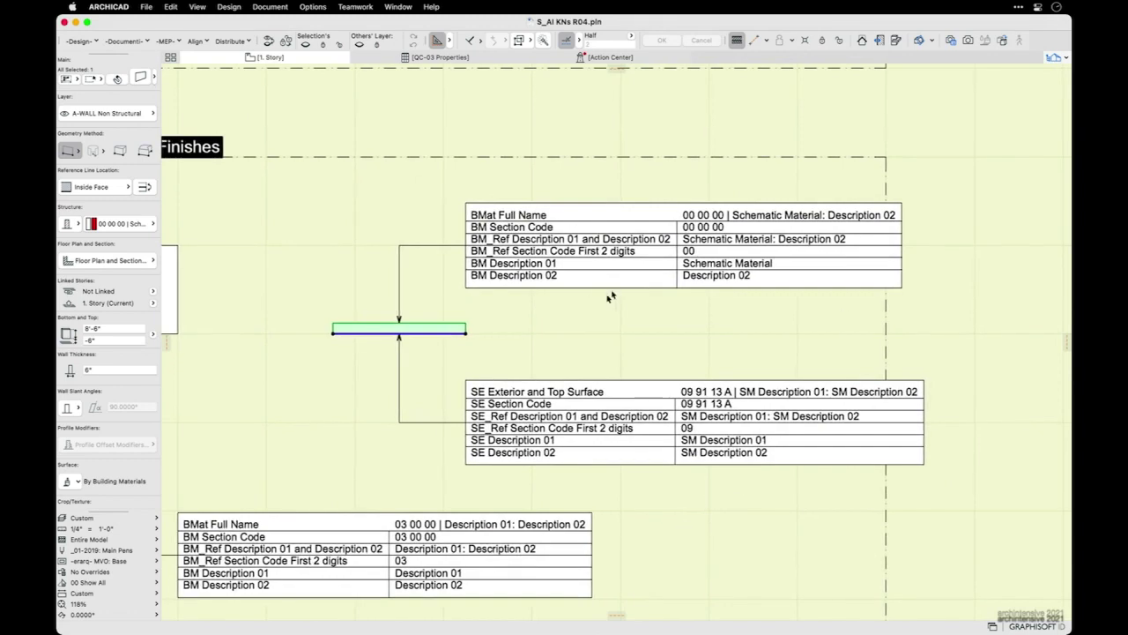
- Compare the building material and surface labels of the horizontal wall, and deselect the wall
{"action": "scroll", "coordinate": [651, 312], "scroll_direction": "up", "scroll_amount": 2}
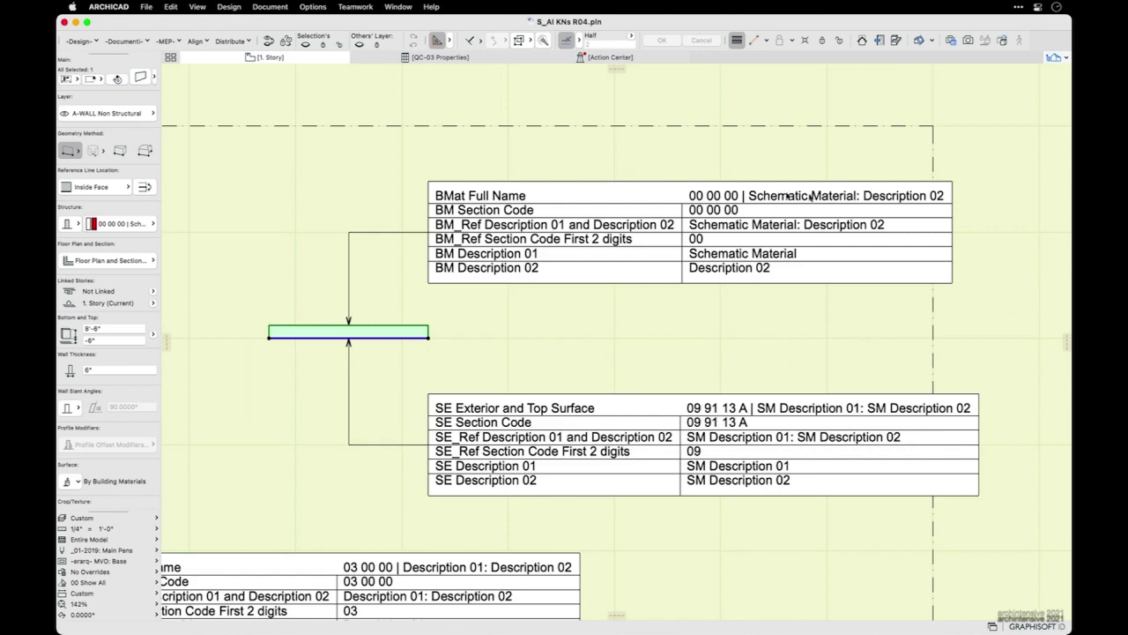
{"action": "scroll", "coordinate": [889, 206], "scroll_direction": "down", "scroll_amount": 3}
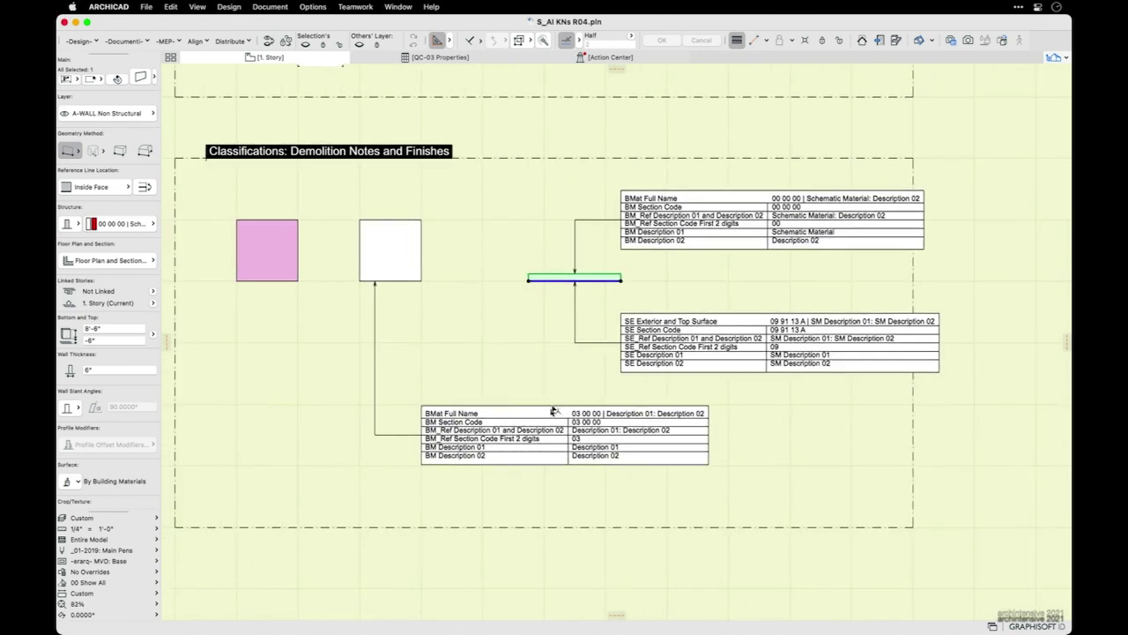
{"action": "scroll", "coordinate": [445, 457], "scroll_direction": "up", "scroll_amount": 1}
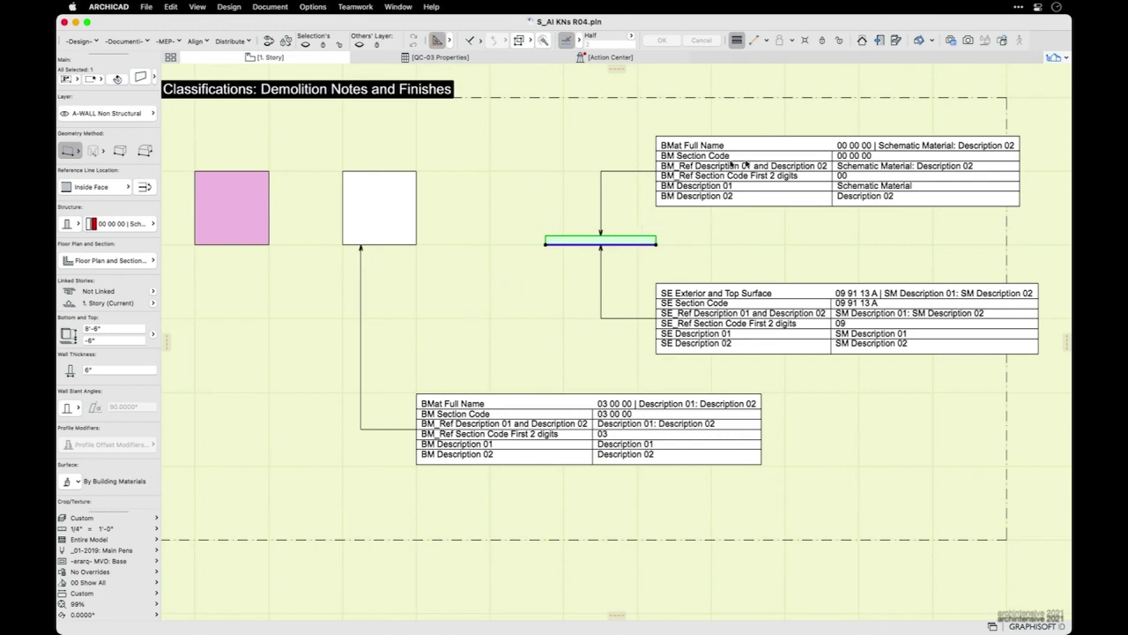
{"action": "middle_click_drag", "start_coordinate": [719, 289], "coordinate": [700, 290]}
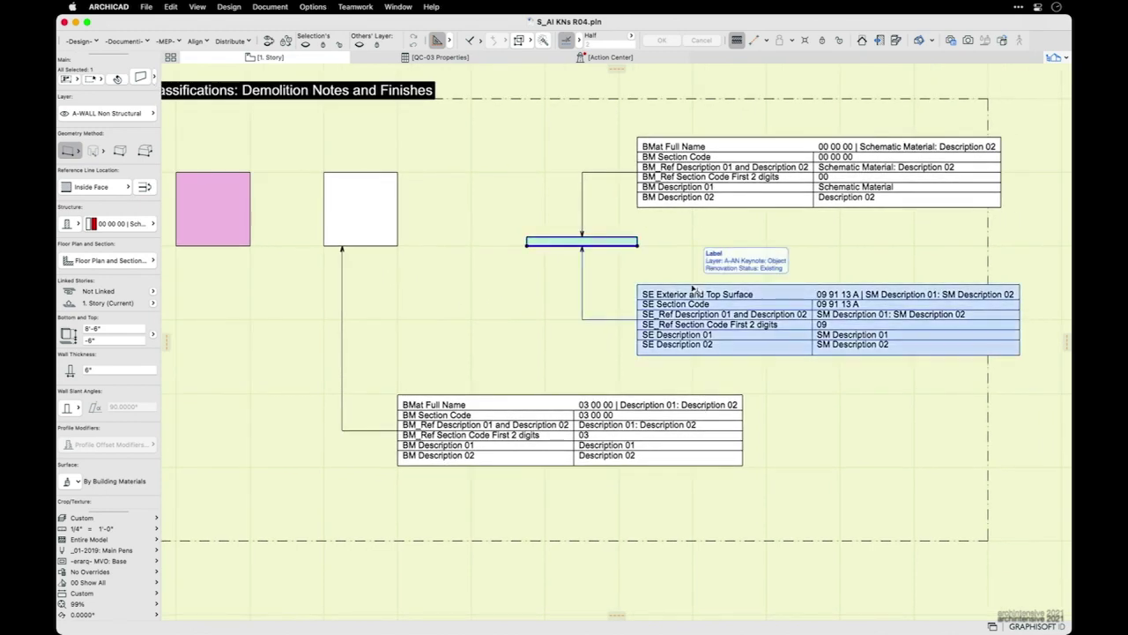
{"action": "middle_click_drag", "start_coordinate": [751, 253], "coordinate": [645, 266]}
{"action": "scroll", "coordinate": [792, 238], "scroll_direction": "up", "scroll_amount": 3}
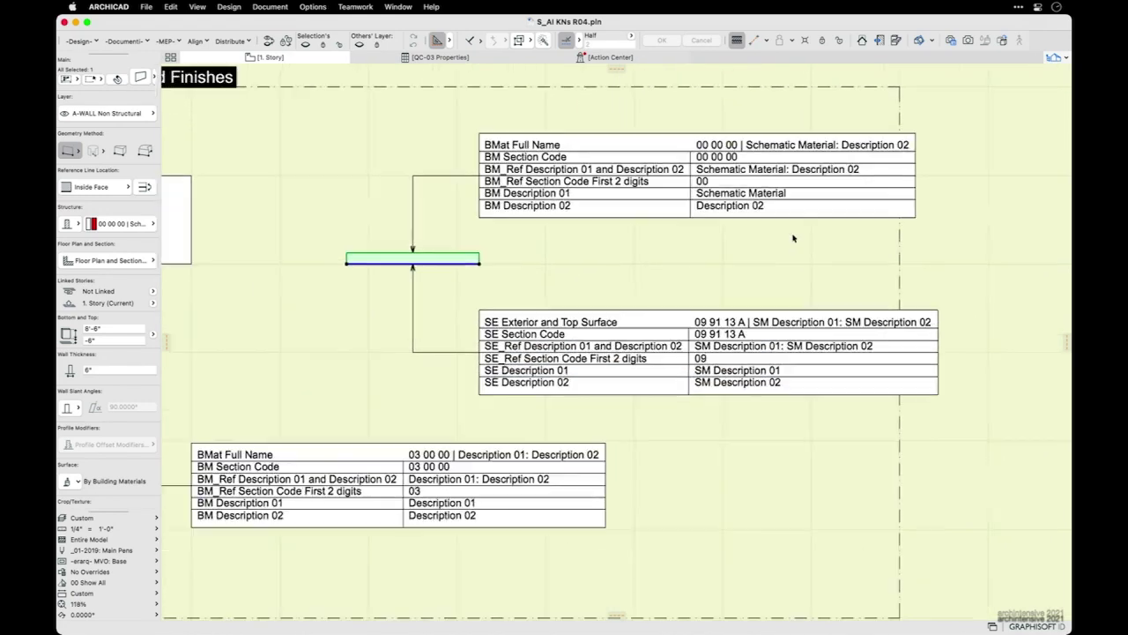
{"action": "left_click", "coordinate": [696, 269]}
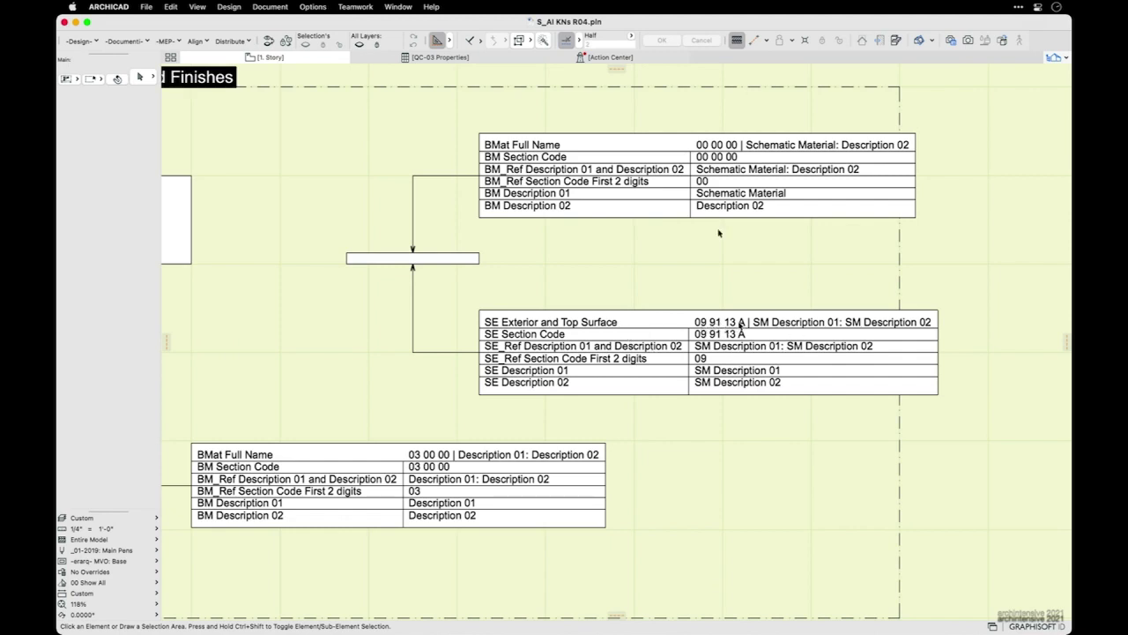
- Review the building material 00 00 00 | Schematic Material: Description 02 and its assigned surface in the Building Materials settings
{"action": "left_click", "coordinate": [312, 6]}
{"action": "mouse_move", "coordinate": [366, 23]}
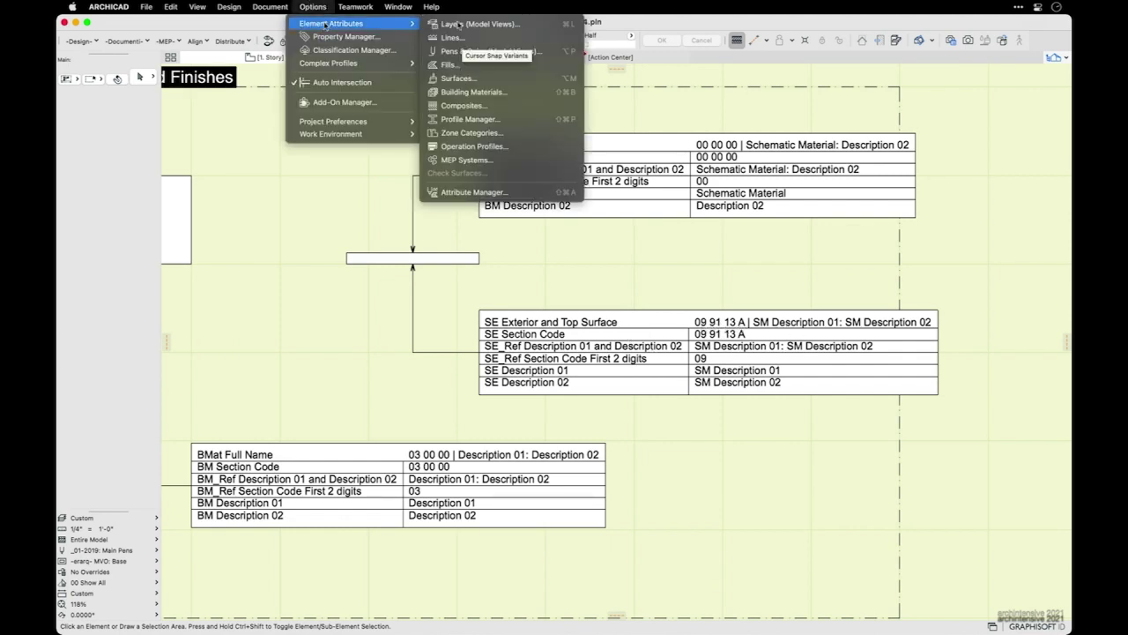
{"action": "left_click", "coordinate": [507, 92]}
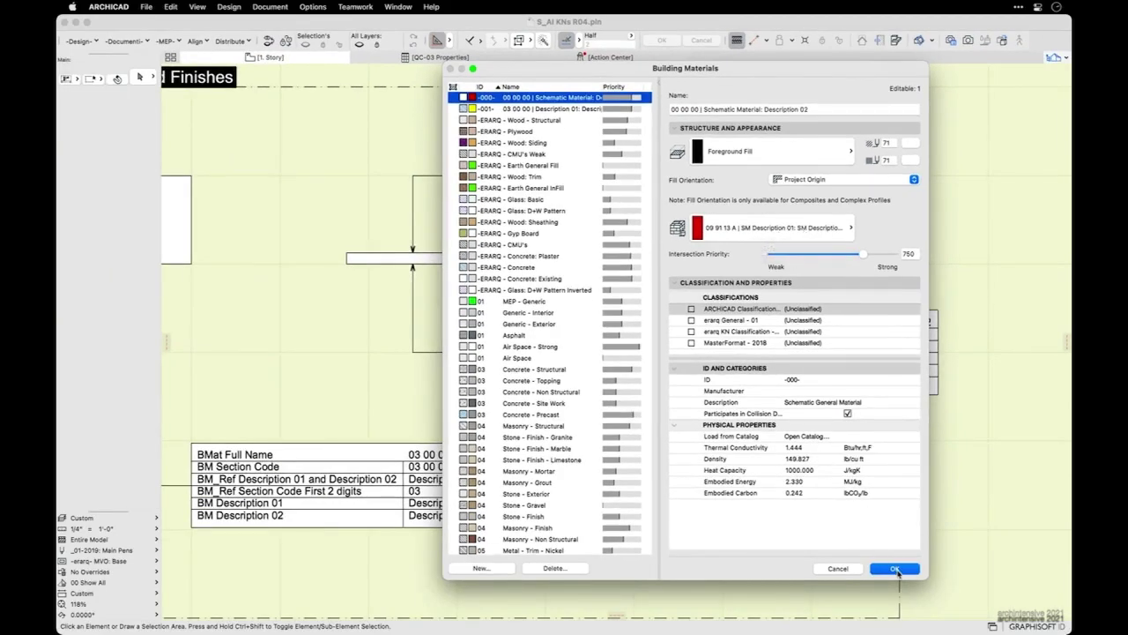
{"action": "left_click", "coordinate": [895, 569]}
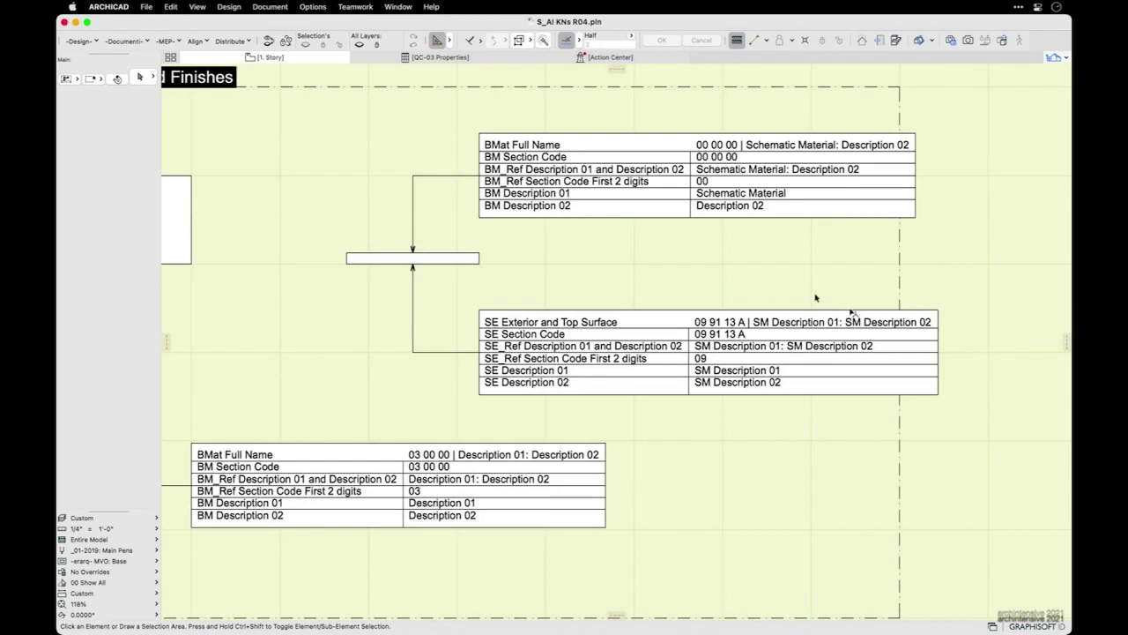
- Place a copy of the horizontal wall with its two labels beyond the right edge of the dashed frame
{"action": "middle_click_drag", "start_coordinate": [675, 254], "coordinate": [767, 284]}
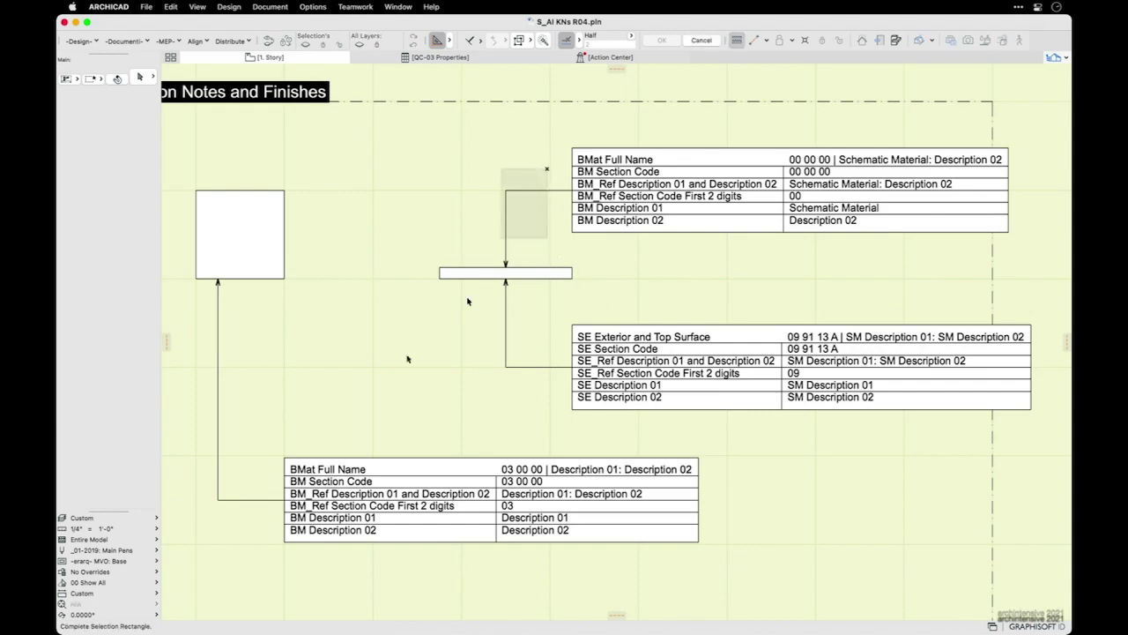
{"action": "left_click_drag", "start_coordinate": [539, 170], "coordinate": [371, 349]}
{"action": "scroll", "coordinate": [534, 369], "scroll_direction": "down", "scroll_amount": 5}
{"action": "key", "text": "shift+super+d"}
{"action": "left_click", "coordinate": [510, 320]}
{"action": "middle_click_drag", "start_coordinate": [743, 337], "coordinate": [435, 340]}
{"action": "left_click", "coordinate": [640, 322]}
- Override the copied wall's outside face surface with 09 91 23 A | SM Description 01: SM Description 02
{"action": "left_click", "coordinate": [686, 312]}
{"action": "key", "text": "super+t"}
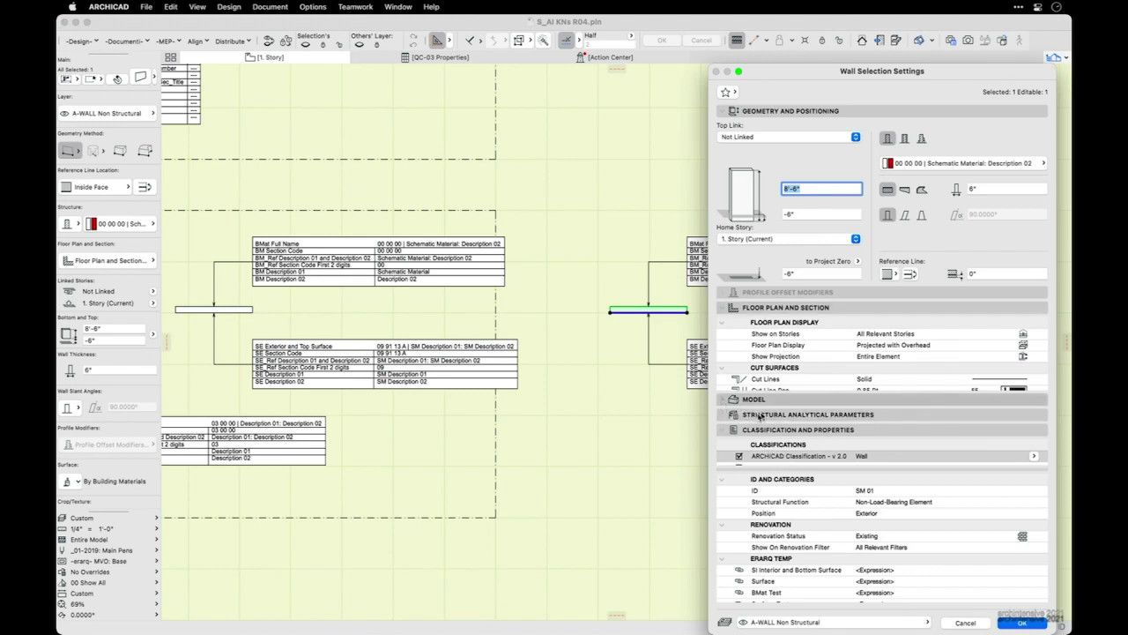
{"action": "left_click", "coordinate": [724, 402]}
{"action": "left_click", "coordinate": [726, 426]}
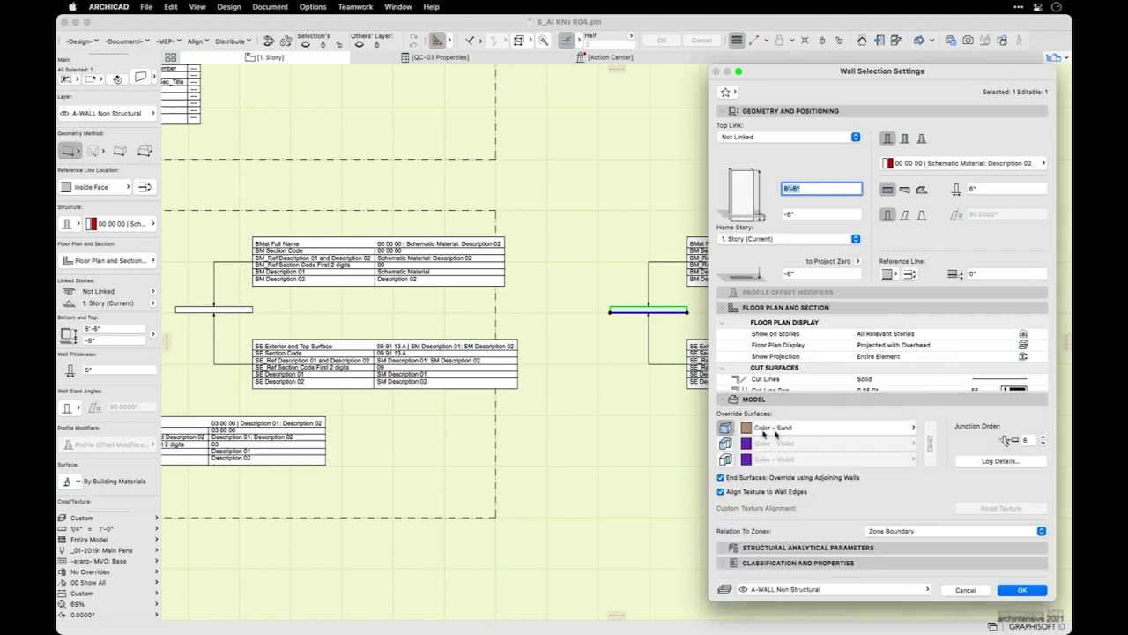
{"action": "left_click", "coordinate": [780, 429]}
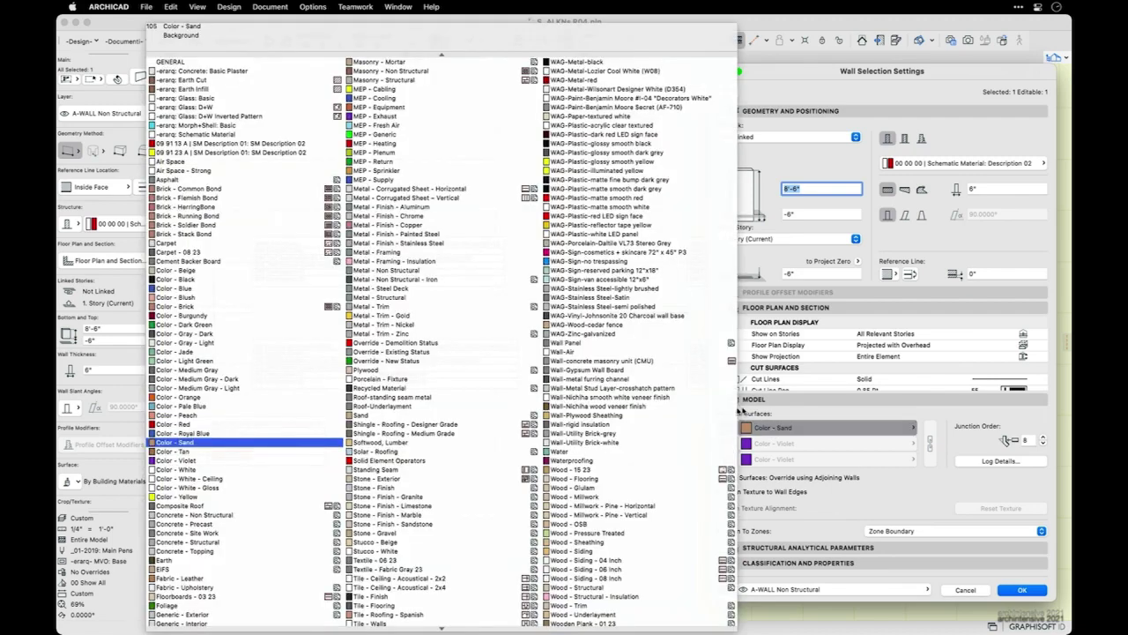
{"action": "left_click", "coordinate": [288, 157]}
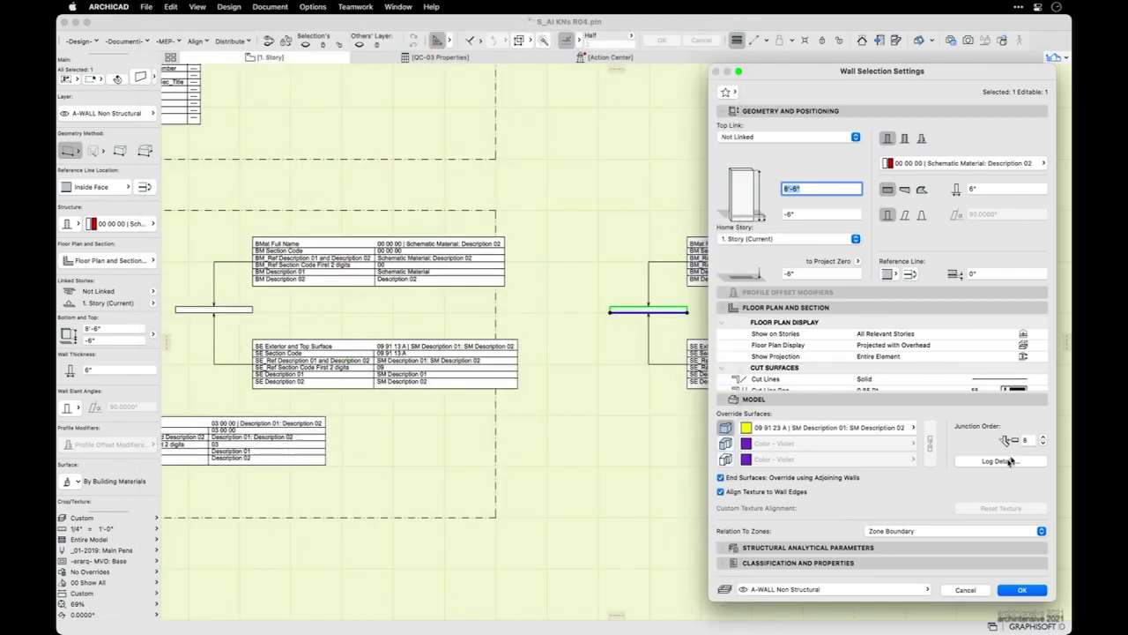
- Turn on the copied wall's inside face surface override with Color - Violet and apply the wall settings
{"action": "left_click", "coordinate": [725, 448]}
{"action": "left_click", "coordinate": [724, 444]}
{"action": "left_click", "coordinate": [726, 459]}
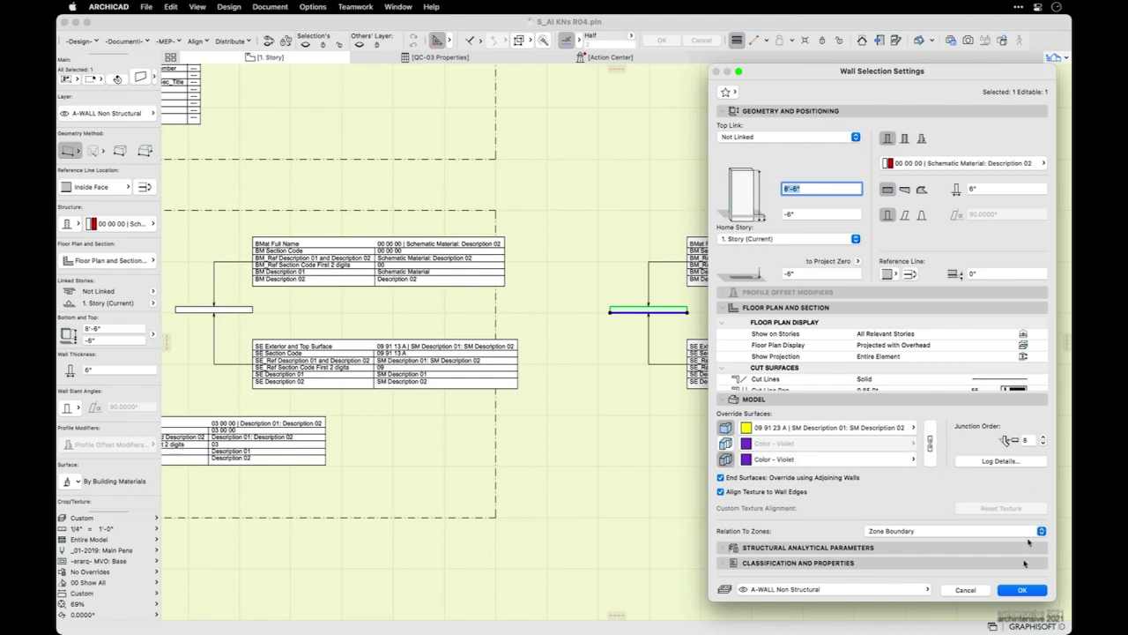
{"action": "left_click", "coordinate": [1023, 590]}
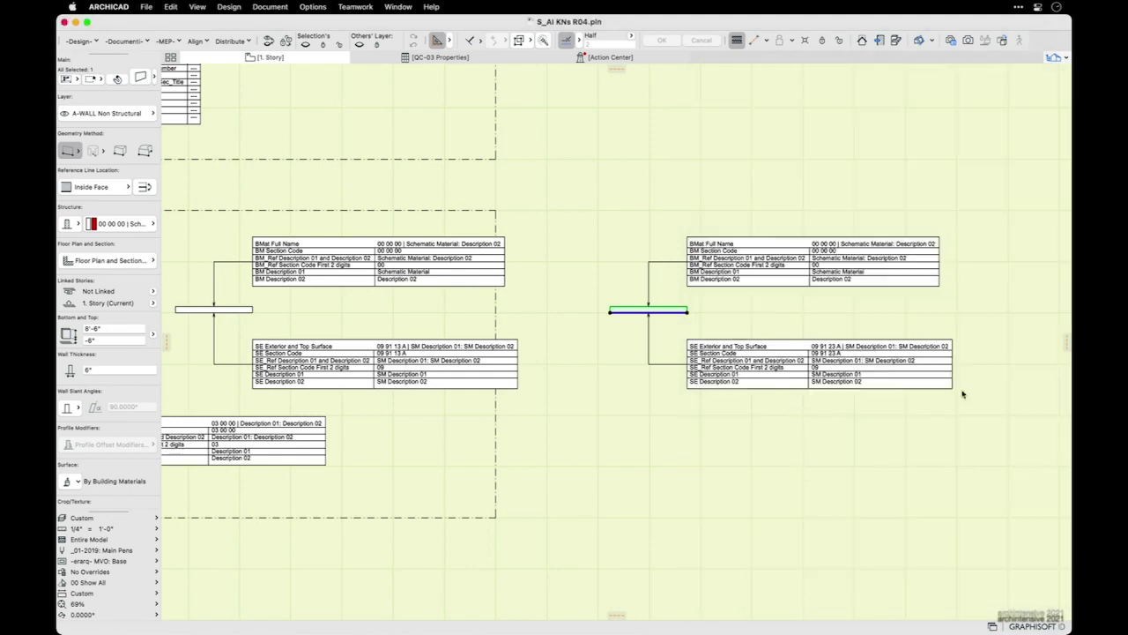
- Open the Surfaces settings for the yellow surface 09 91 23 A | SM Description 01: SM Description 02
{"action": "scroll", "coordinate": [918, 335], "scroll_direction": "up", "scroll_amount": 3}
{"action": "scroll", "coordinate": [886, 335], "scroll_direction": "up", "scroll_amount": 3}
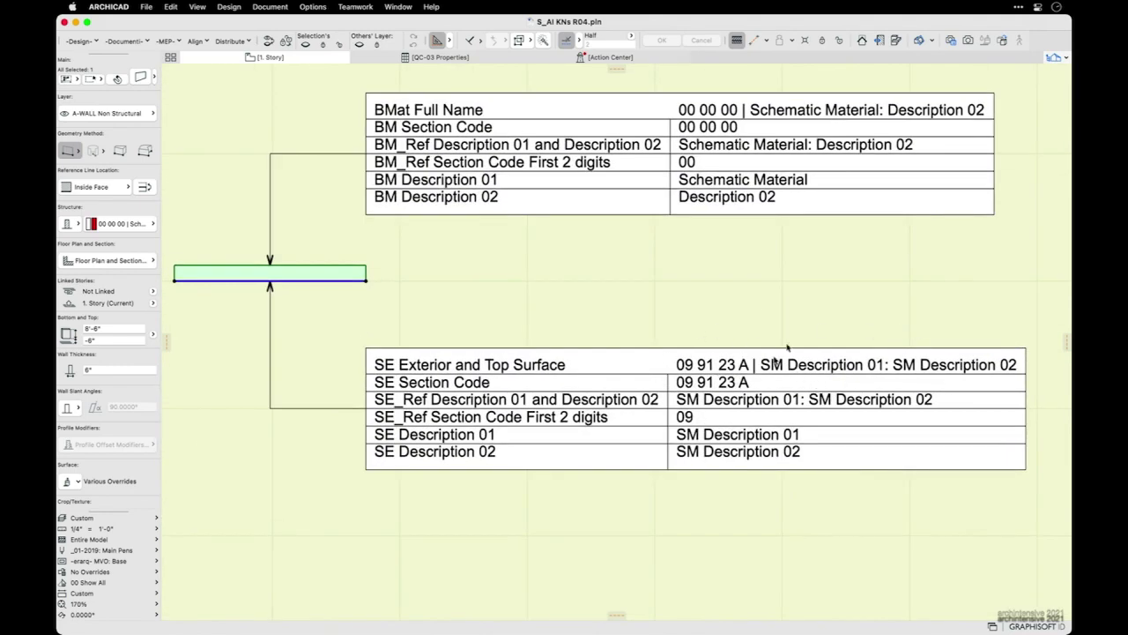
{"action": "left_click", "coordinate": [304, 6]}
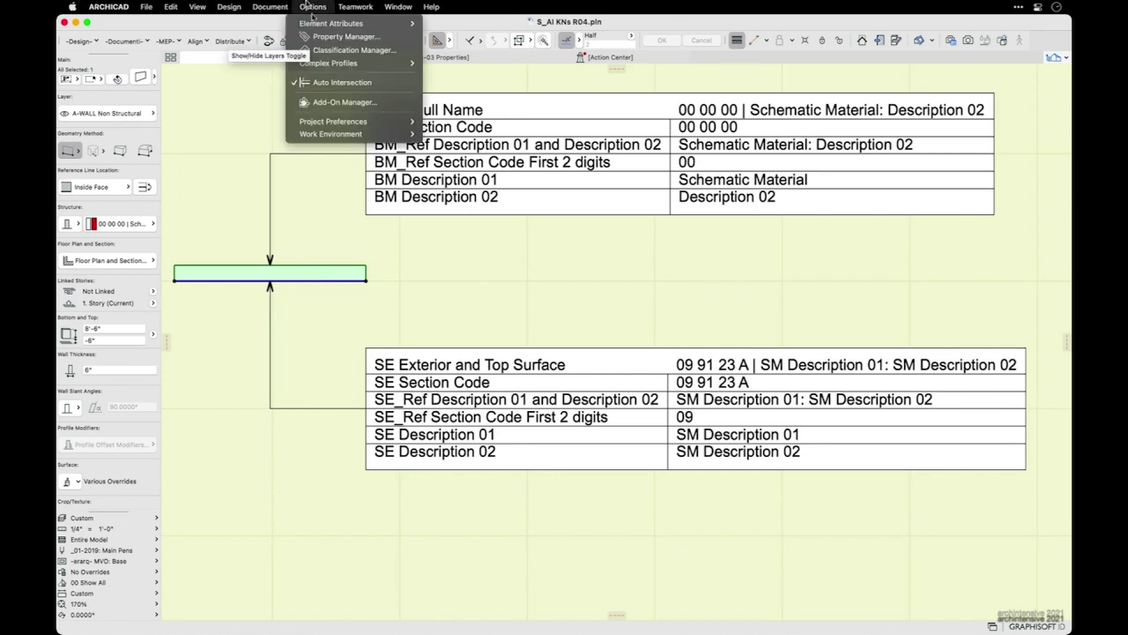
{"action": "mouse_move", "coordinate": [352, 23]}
{"action": "left_click", "coordinate": [525, 76]}
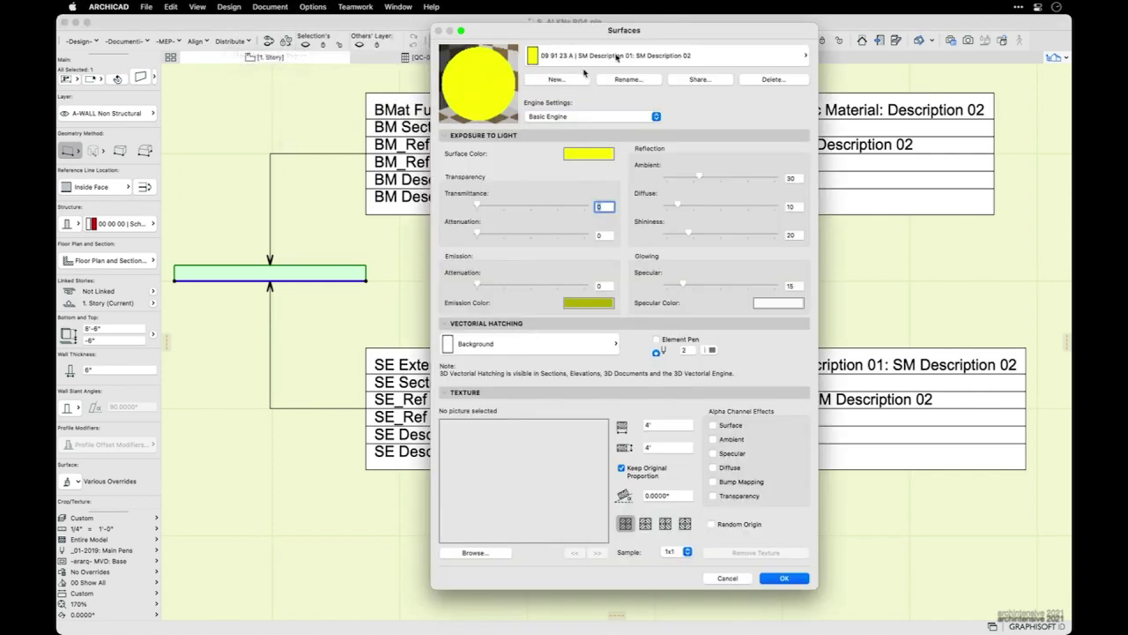
{"action": "left_click", "coordinate": [611, 54]}
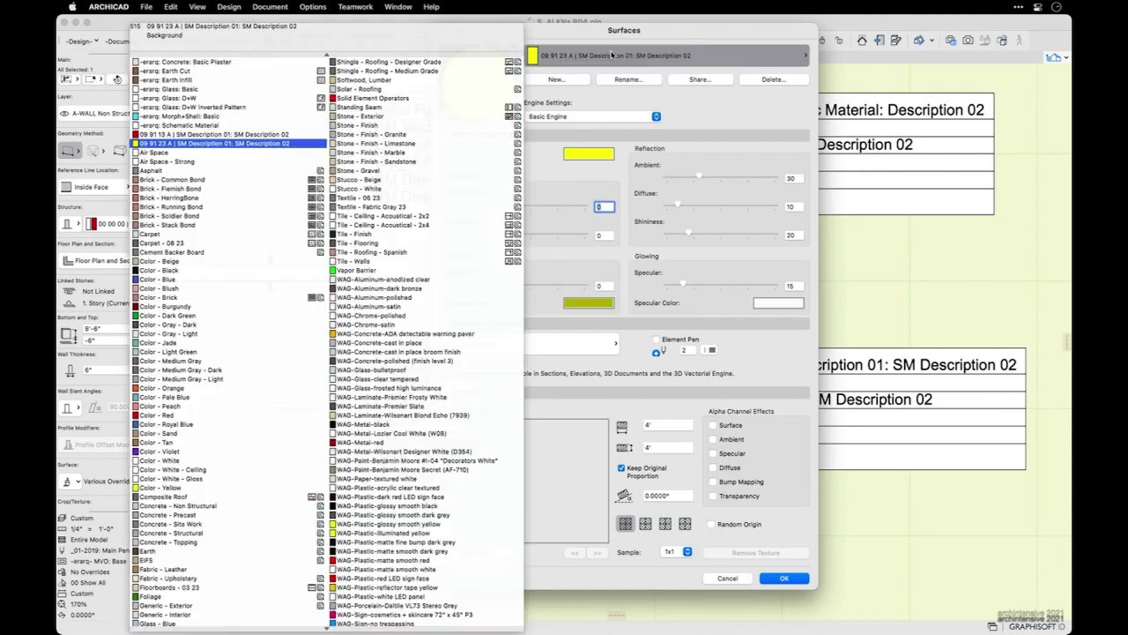
{"action": "left_click", "coordinate": [611, 54]}
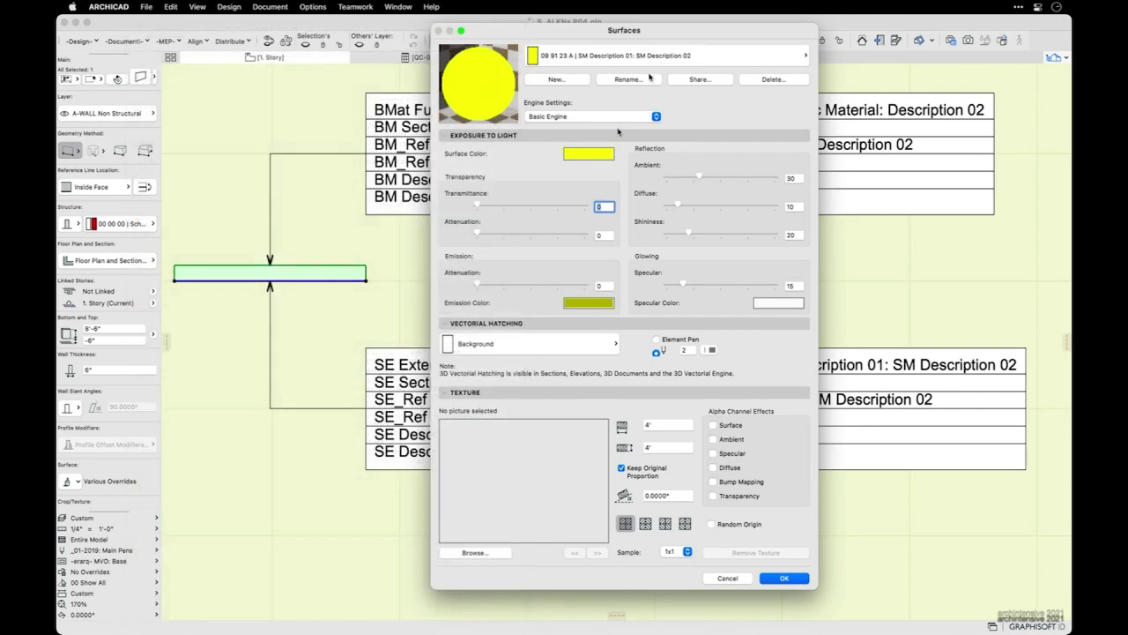
- Rename the yellow surface as 09 91 50 A | YELLOW: SW 5698 and apply the surface settings
{"action": "left_click", "coordinate": [621, 80]}
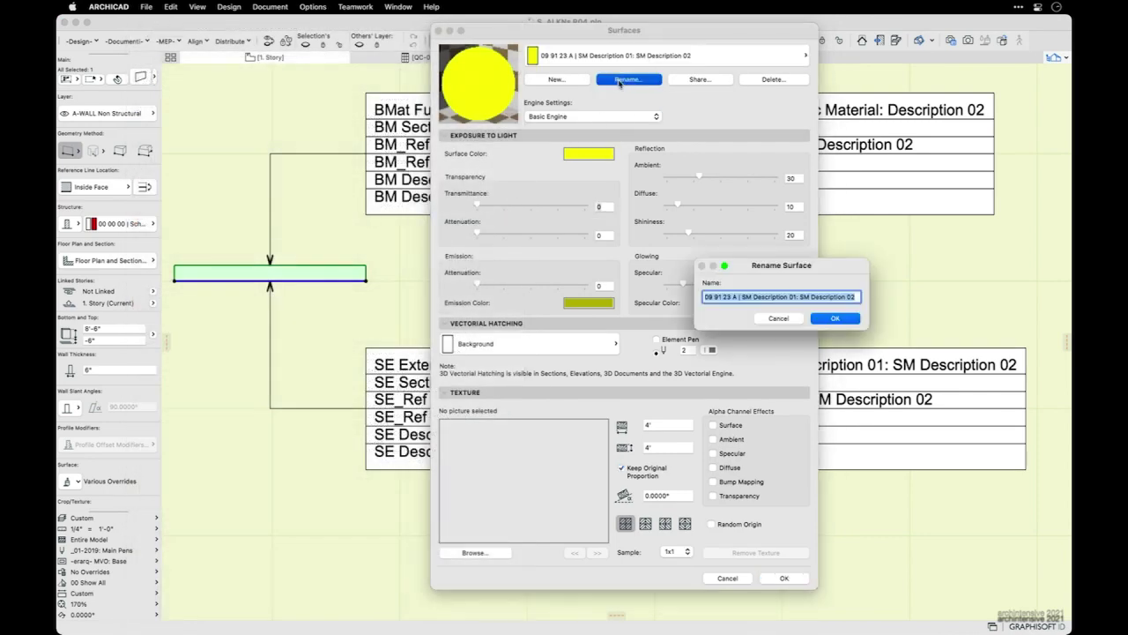
{"action": "left_click", "coordinate": [743, 297]}
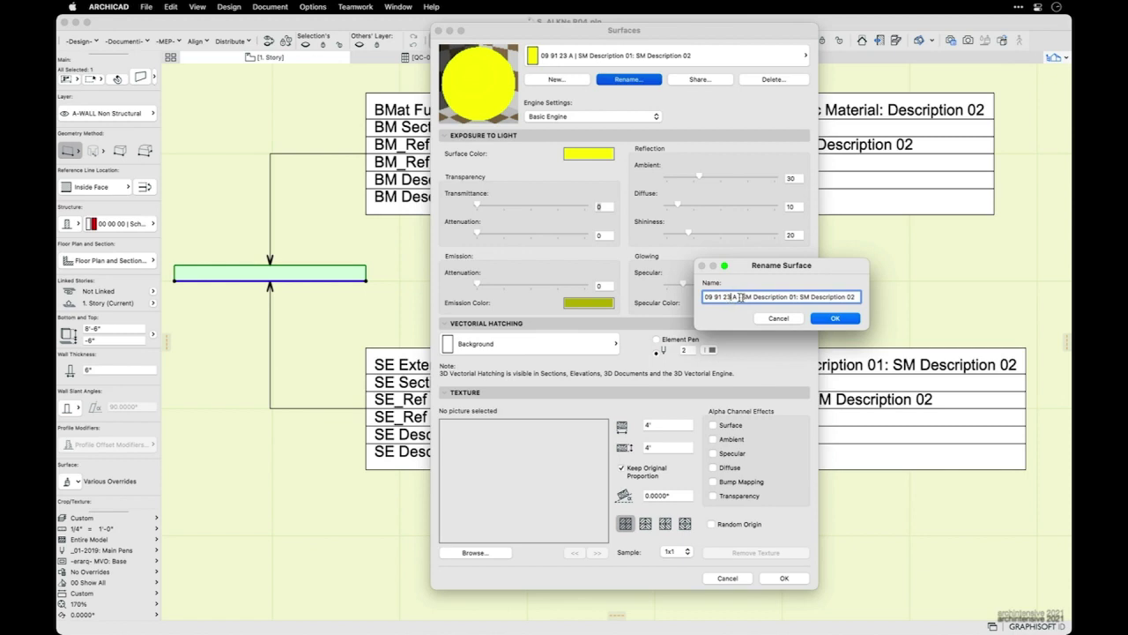
{"action": "key", "text": "BackSpace"}
{"action": "key", "text": "BackSpace"}
{"action": "type", "text": "50"}
{"action": "left_click_drag", "start_coordinate": [743, 297], "coordinate": [780, 299]}
{"action": "type", "text": "YELLOW"}
{"action": "left_click_drag", "start_coordinate": [772, 297], "coordinate": [831, 299]}
{"action": "type", "text": "SW 5698"}
{"action": "left_click", "coordinate": [842, 318]}
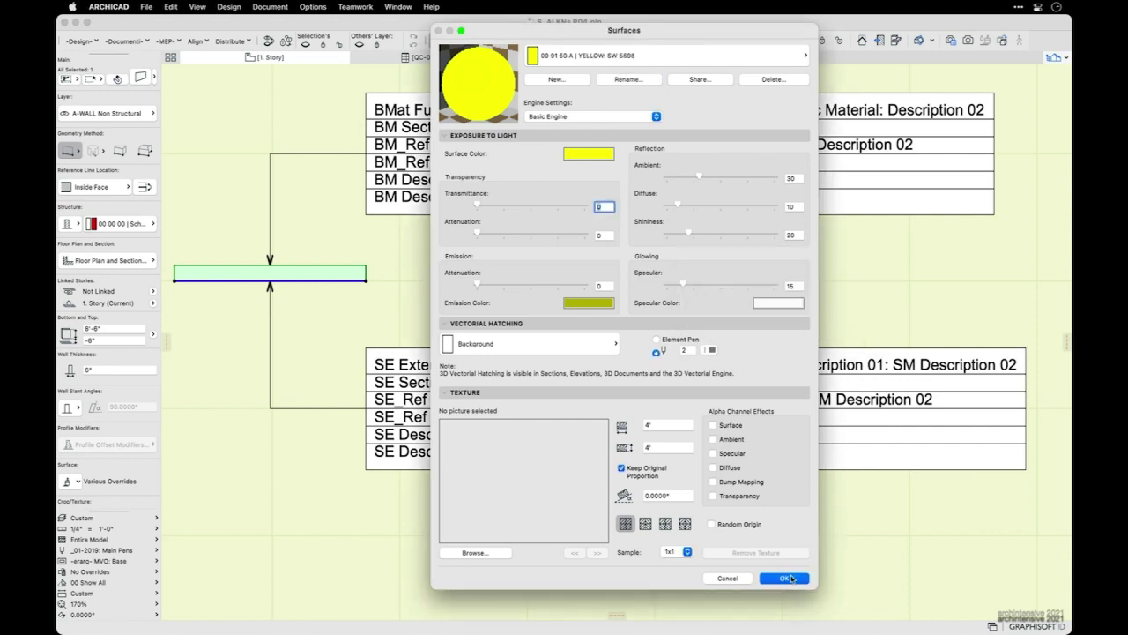
{"action": "left_click", "coordinate": [787, 579]}
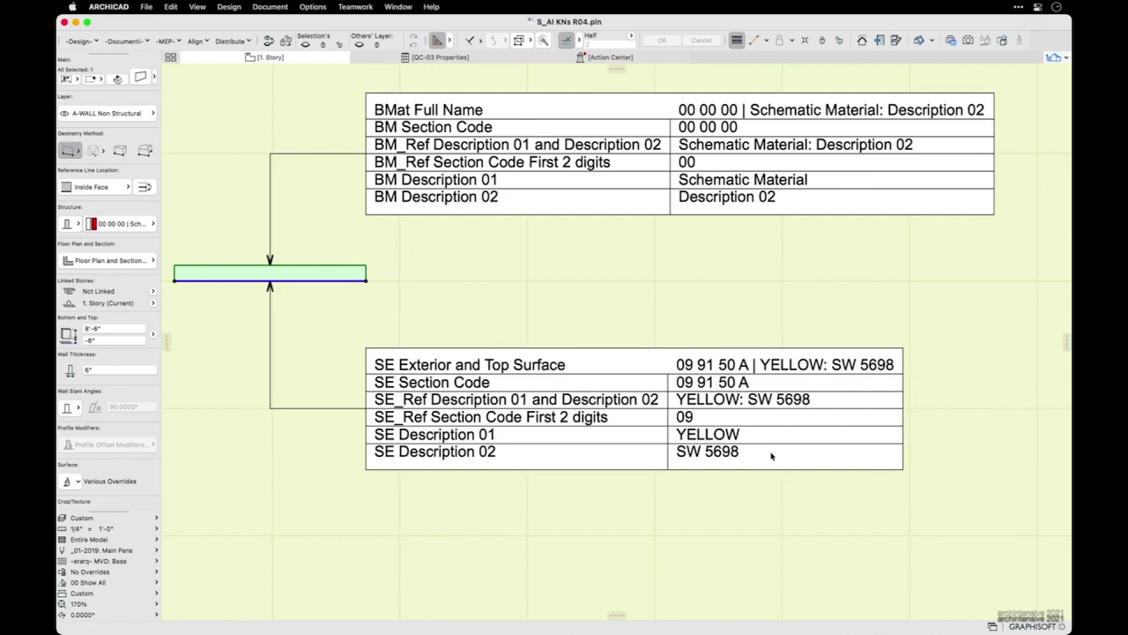
- Attach a surface properties label like the copied wall's to the white slab, with a bent leader and the text below the dashed frame
{"action": "scroll", "coordinate": [771, 456], "scroll_direction": "down", "scroll_amount": 3}
{"action": "scroll", "coordinate": [626, 417], "scroll_direction": "down", "scroll_amount": 2}
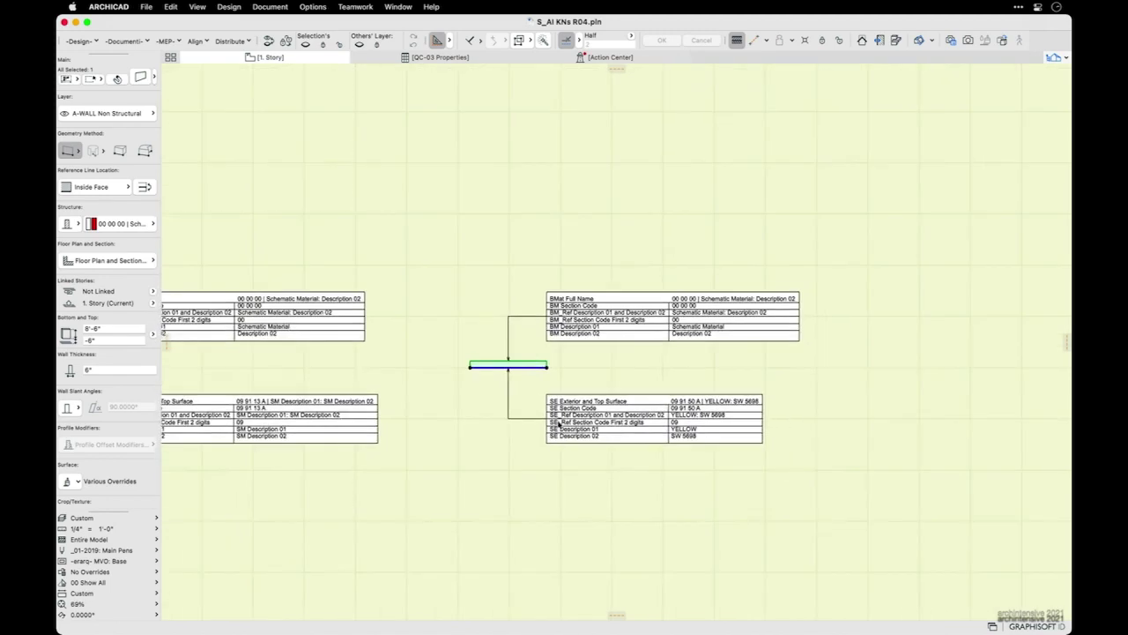
{"action": "scroll", "coordinate": [558, 428], "scroll_direction": "up", "scroll_amount": 4}
{"action": "scroll", "coordinate": [903, 364], "scroll_direction": "down", "scroll_amount": 4}
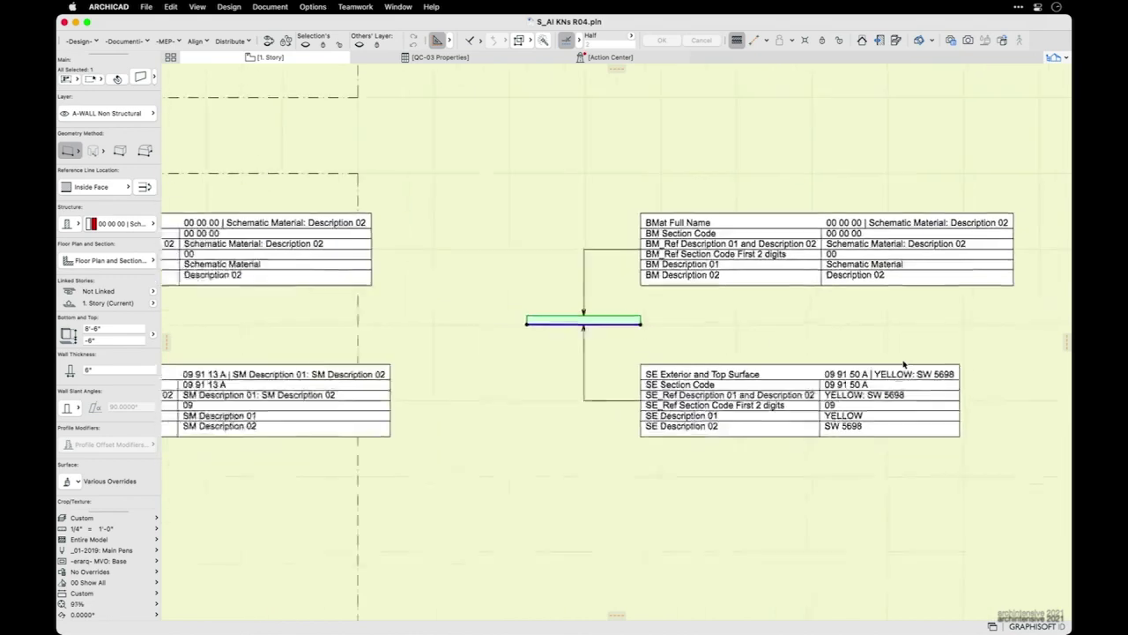
{"action": "middle_click_drag", "start_coordinate": [836, 388], "coordinate": [975, 365]}
{"action": "left_click", "coordinate": [785, 372]}
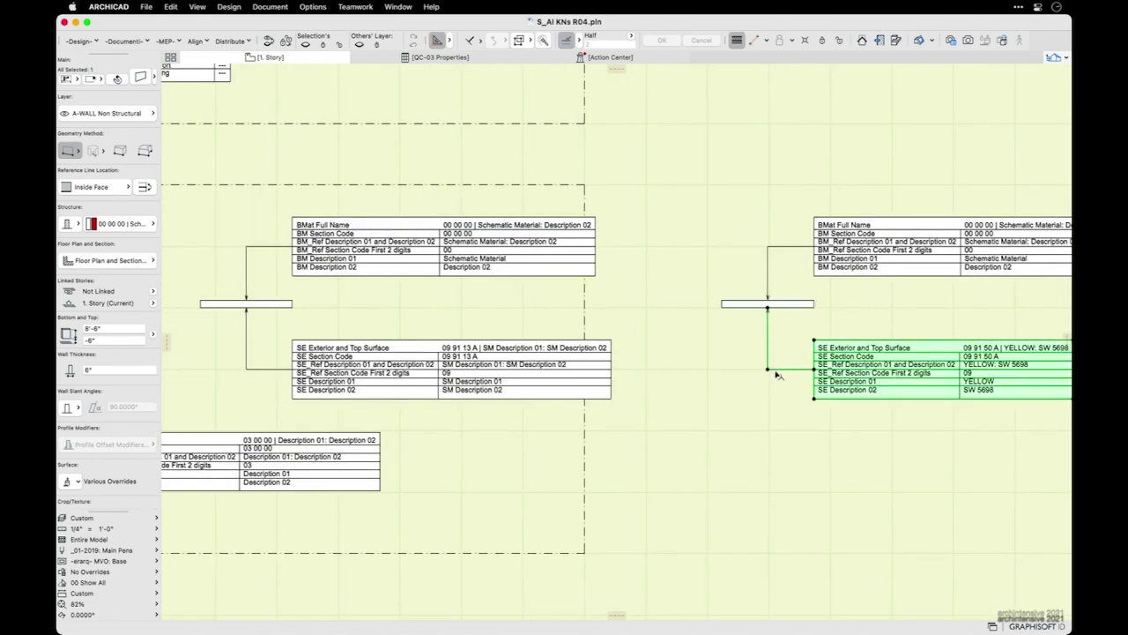
{"action": "middle_click_drag", "start_coordinate": [628, 390], "coordinate": [784, 354]}
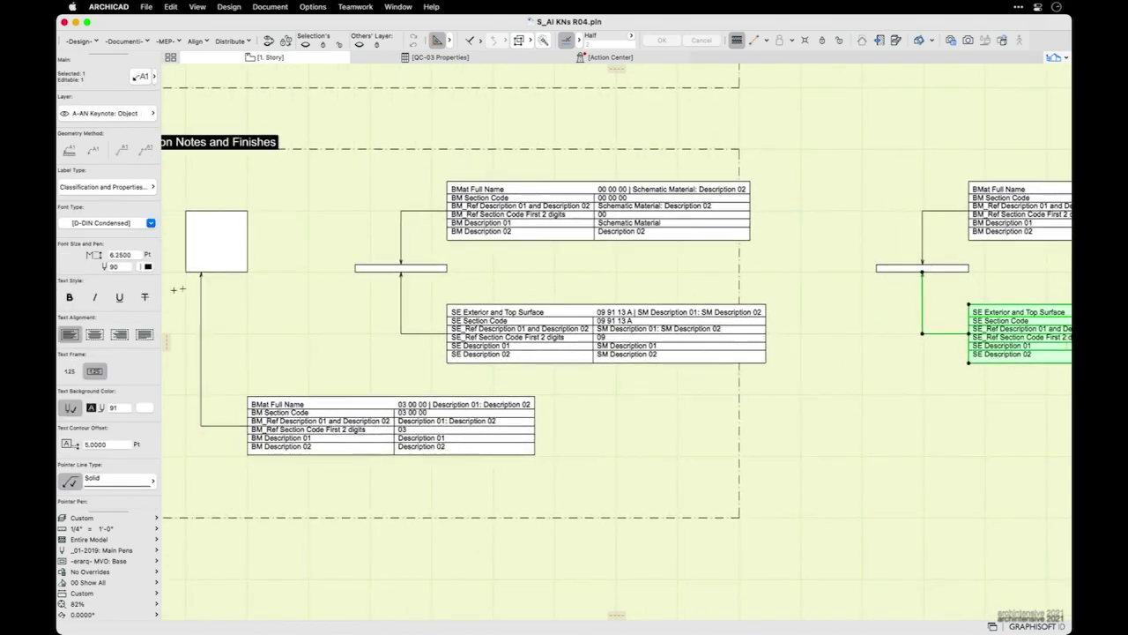
{"action": "middle_click_drag", "start_coordinate": [173, 277], "coordinate": [255, 270]}
{"action": "key", "text": "Escape"}
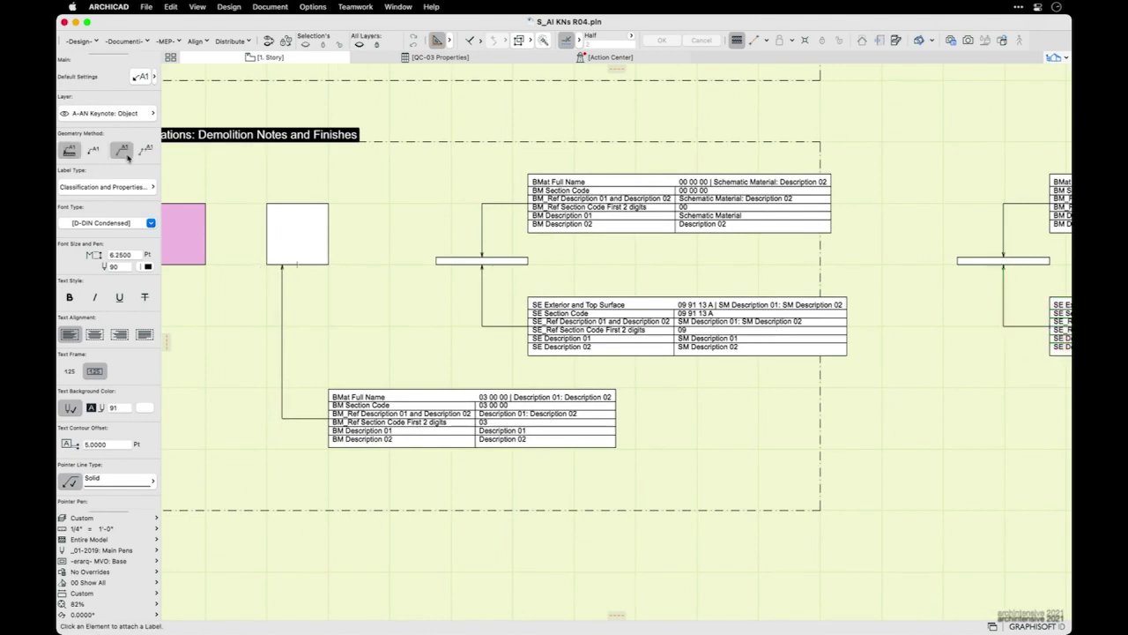
{"action": "left_click", "coordinate": [146, 150]}
{"action": "left_click", "coordinate": [275, 265]}
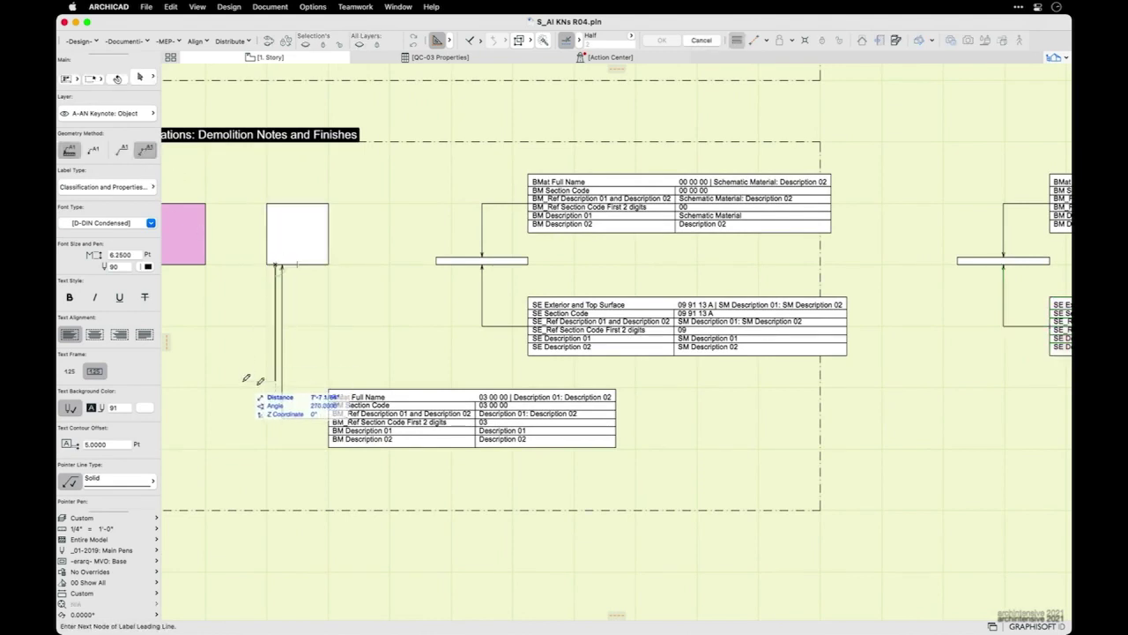
{"action": "left_click", "coordinate": [277, 558]}
{"action": "left_click", "coordinate": [397, 559]}
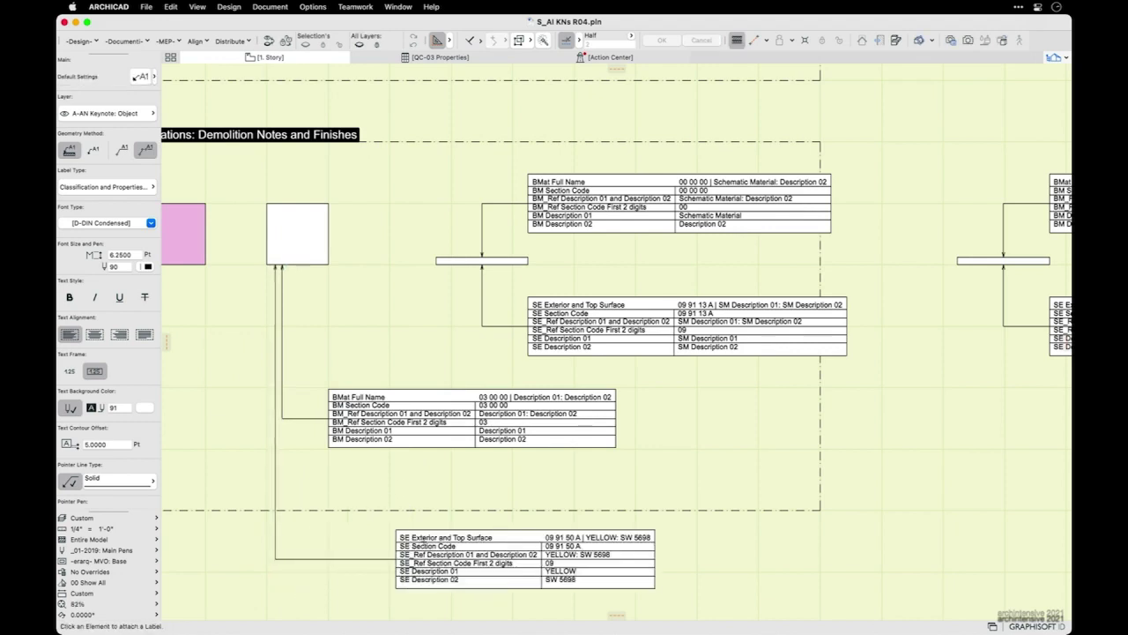
{"action": "middle_click_drag", "start_coordinate": [435, 519], "coordinate": [539, 468]}
{"action": "key", "text": "Escape"}
- Change the white slab's building material to 00 00 00 | Schematic Material: Description 02
{"action": "left_click", "coordinate": [382, 506]}
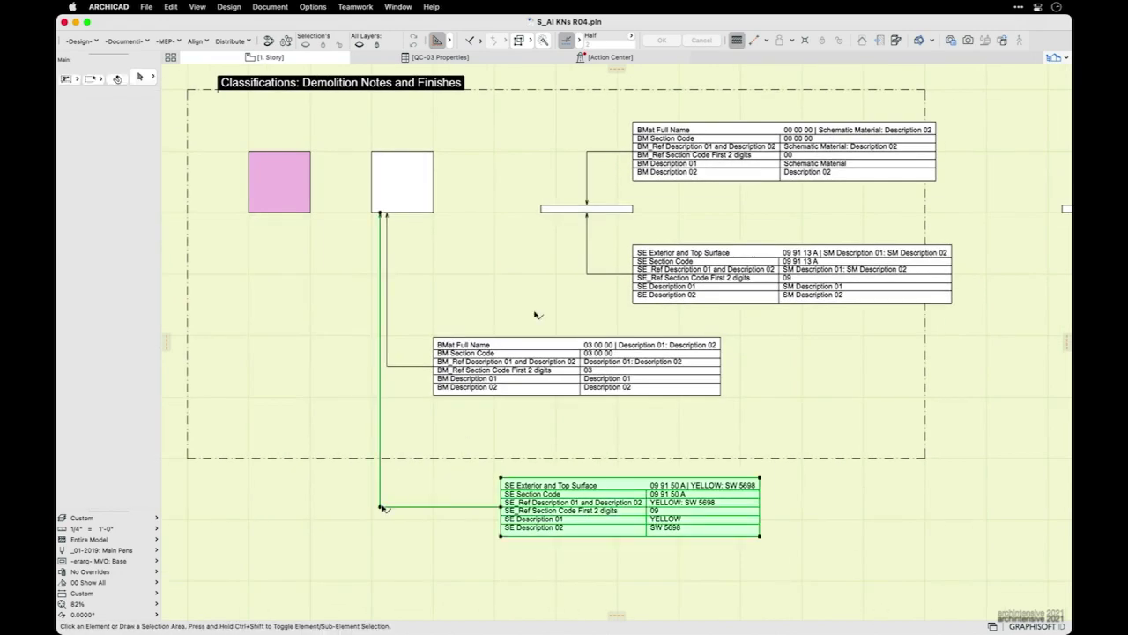
{"action": "left_click", "coordinate": [448, 228]}
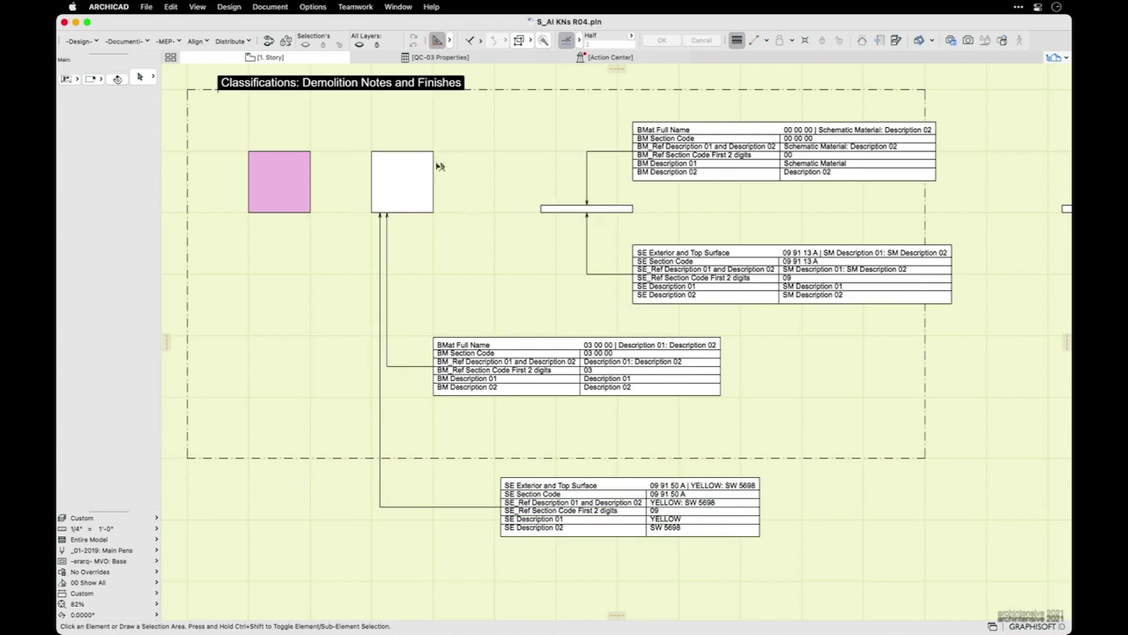
{"action": "left_click", "coordinate": [431, 169]}
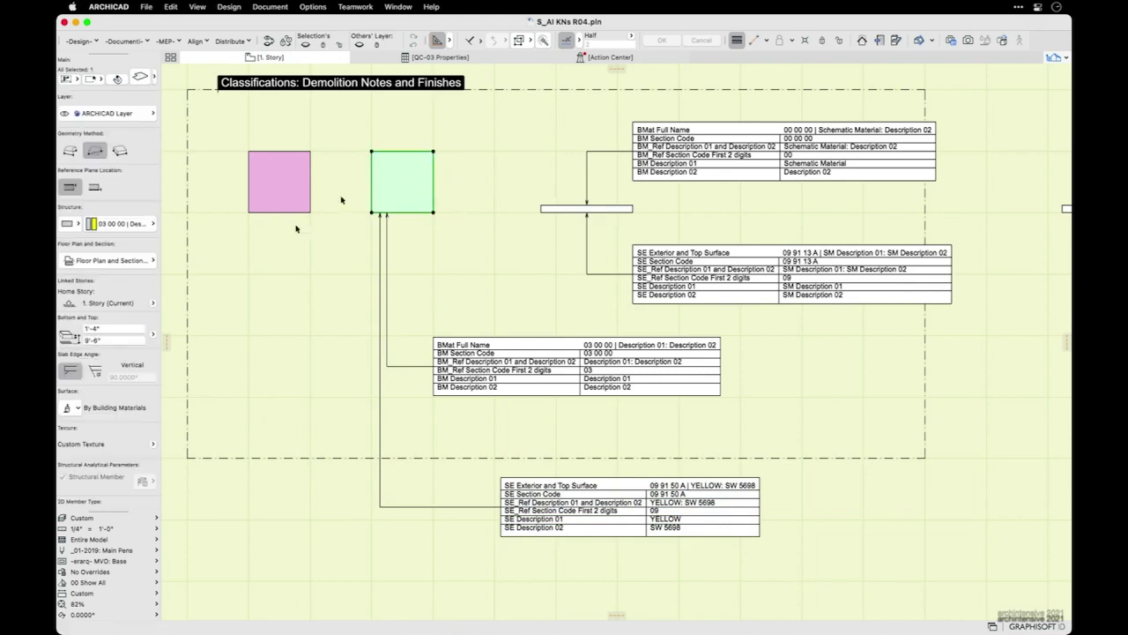
{"action": "left_click", "coordinate": [107, 227]}
{"action": "left_click", "coordinate": [272, 171]}
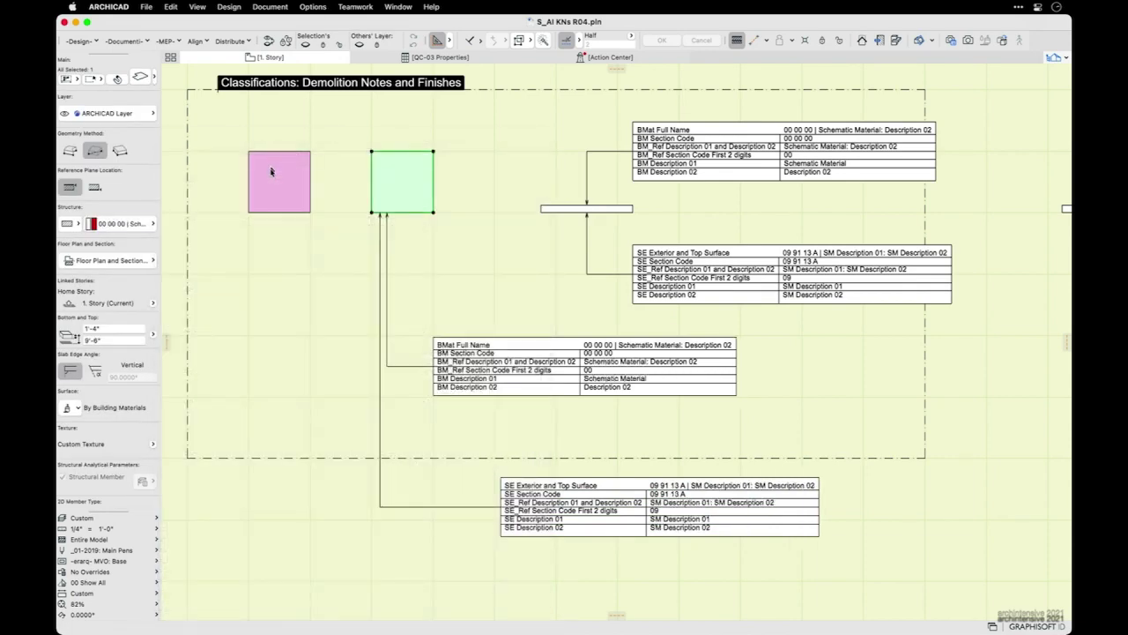
{"action": "left_click", "coordinate": [514, 224]}
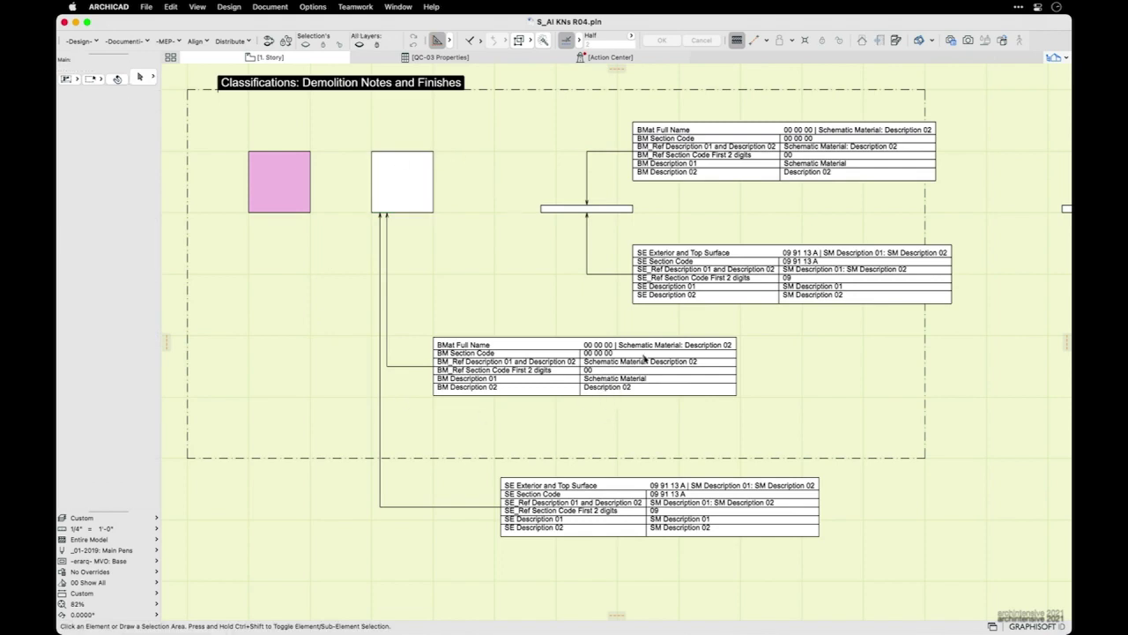
- Override the white slab's top surface with 09 91 50 A | YELLOW: SW 5698 and apply the slab settings
{"action": "left_click", "coordinate": [408, 213]}
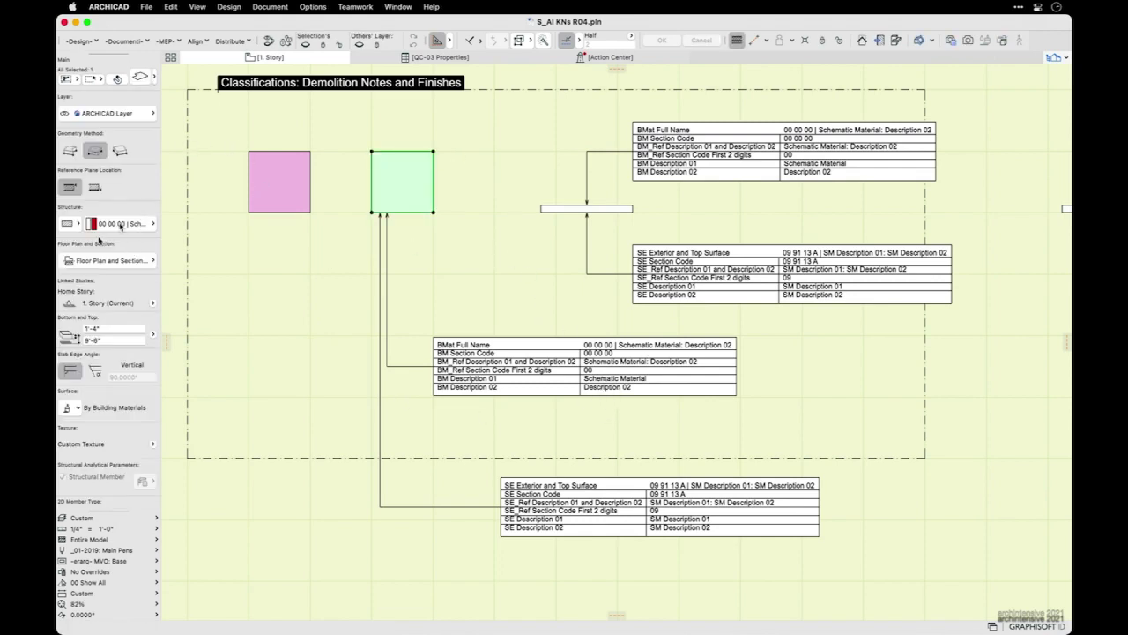
{"action": "key", "text": "super+t"}
{"action": "left_click", "coordinate": [689, 299]}
{"action": "left_click", "coordinate": [716, 306]}
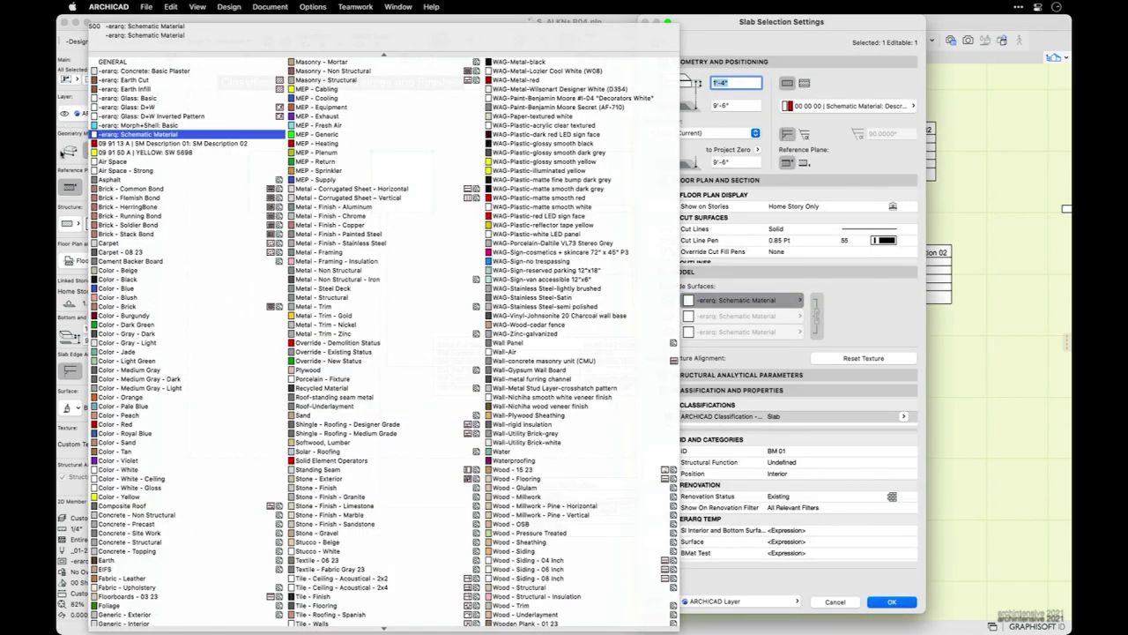
{"action": "left_click", "coordinate": [146, 152]}
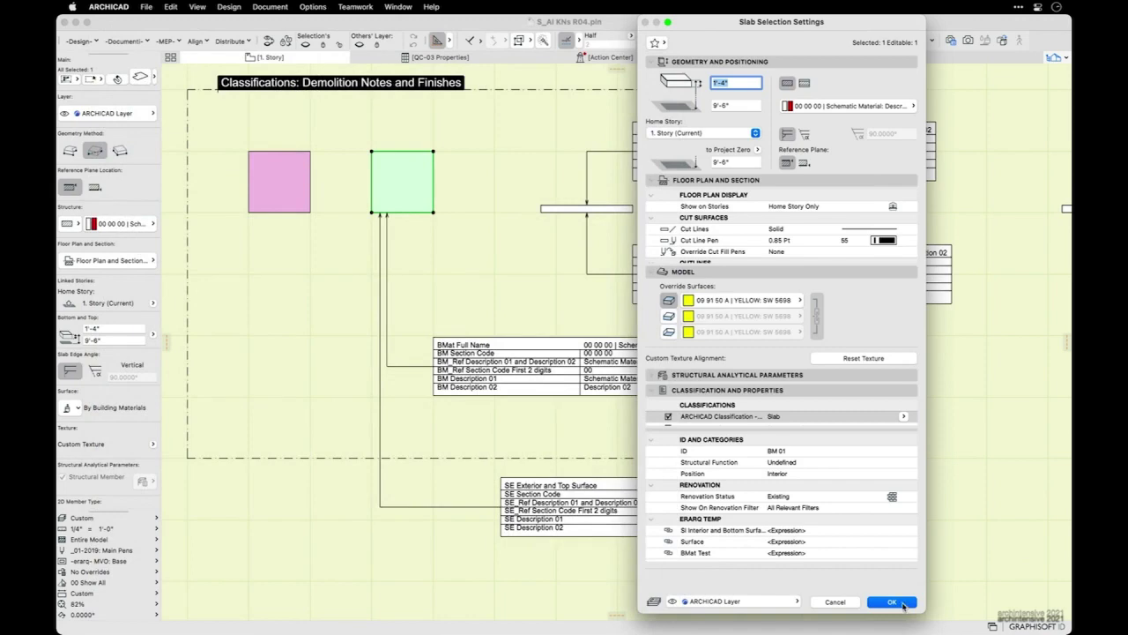
{"action": "left_click", "coordinate": [902, 606]}
{"action": "left_click", "coordinate": [862, 559]}
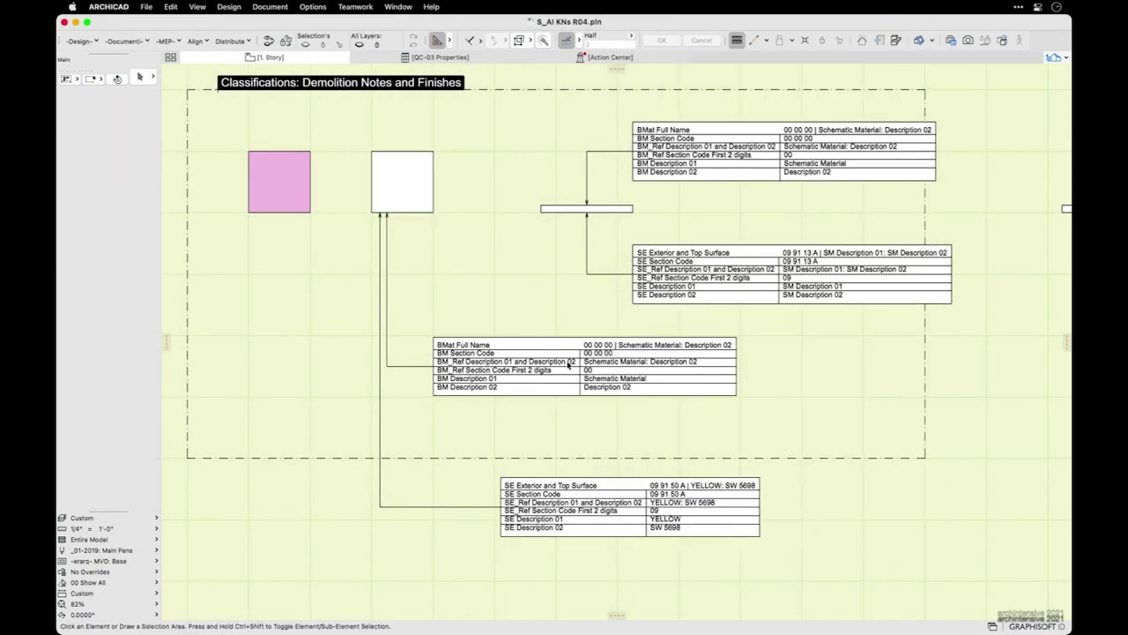
- Compare the building material and surface labels of the slab and both walls with the Properties: Auto and Classifications: Basic examples
{"action": "scroll", "coordinate": [568, 366], "scroll_direction": "down", "scroll_amount": 3}
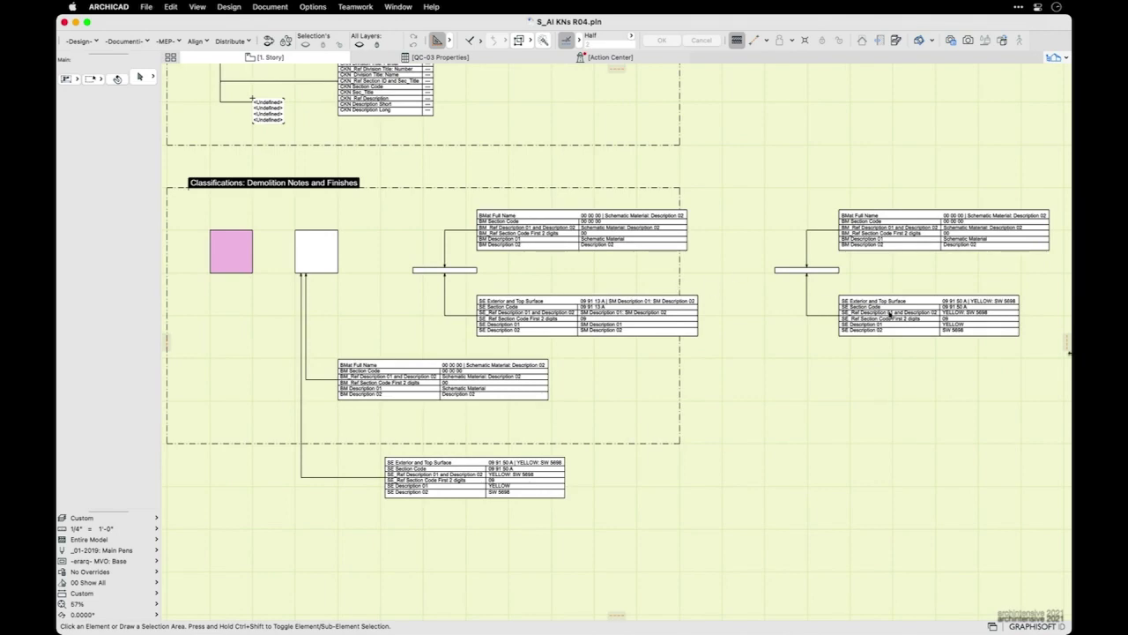
{"action": "scroll", "coordinate": [970, 321], "scroll_direction": "up", "scroll_amount": 2}
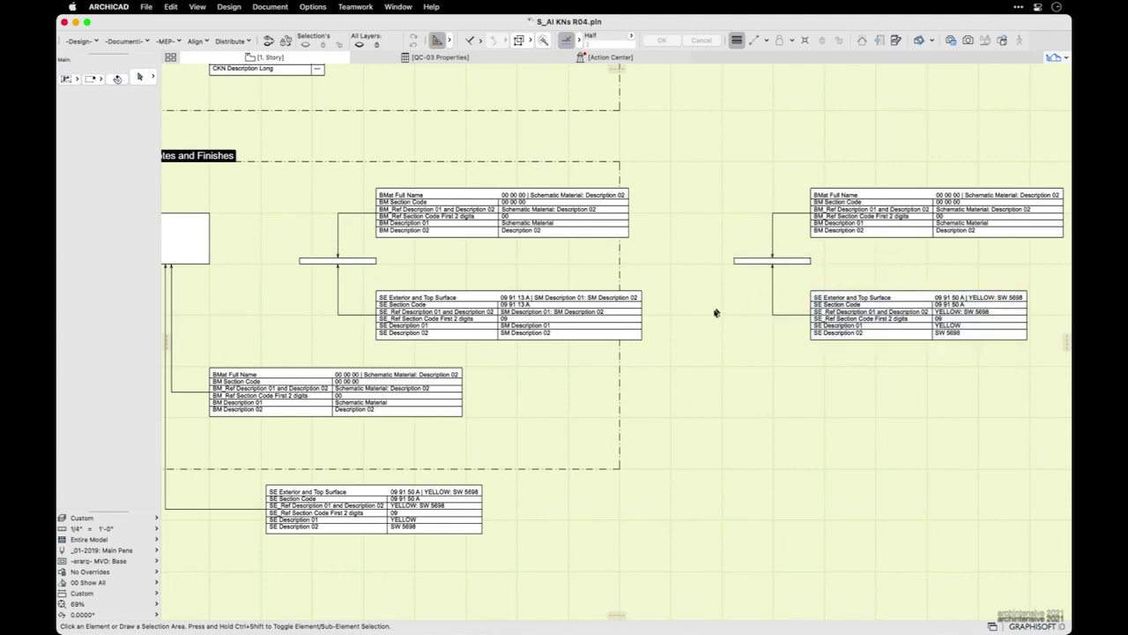
{"action": "scroll", "coordinate": [715, 313], "scroll_direction": "down", "scroll_amount": 2}
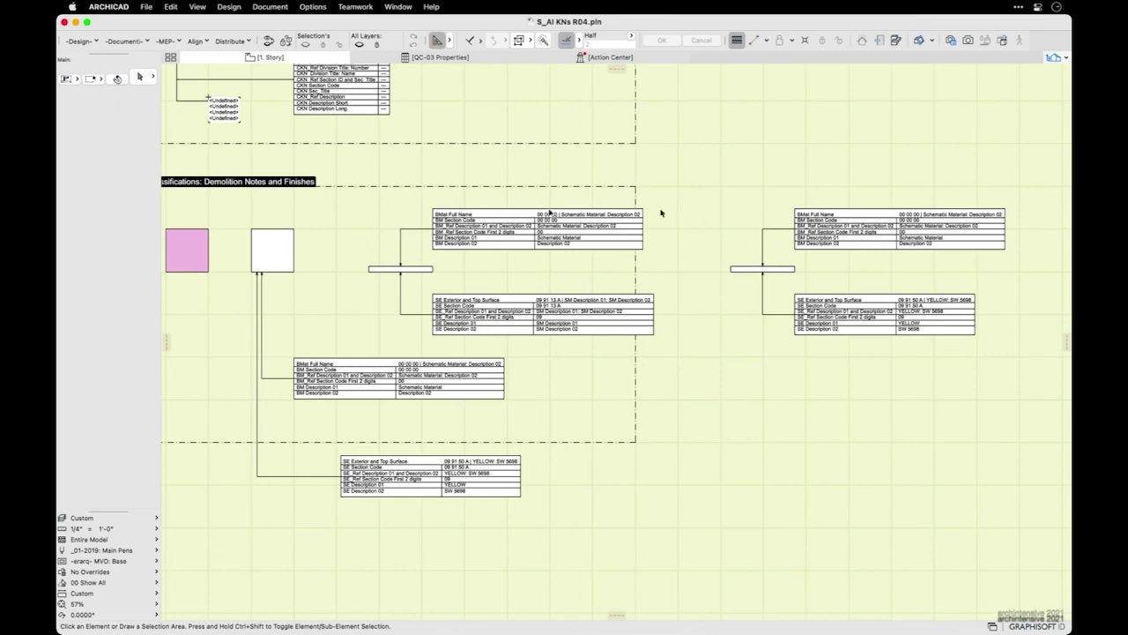
{"action": "middle_click_drag", "start_coordinate": [381, 221], "coordinate": [434, 215]}
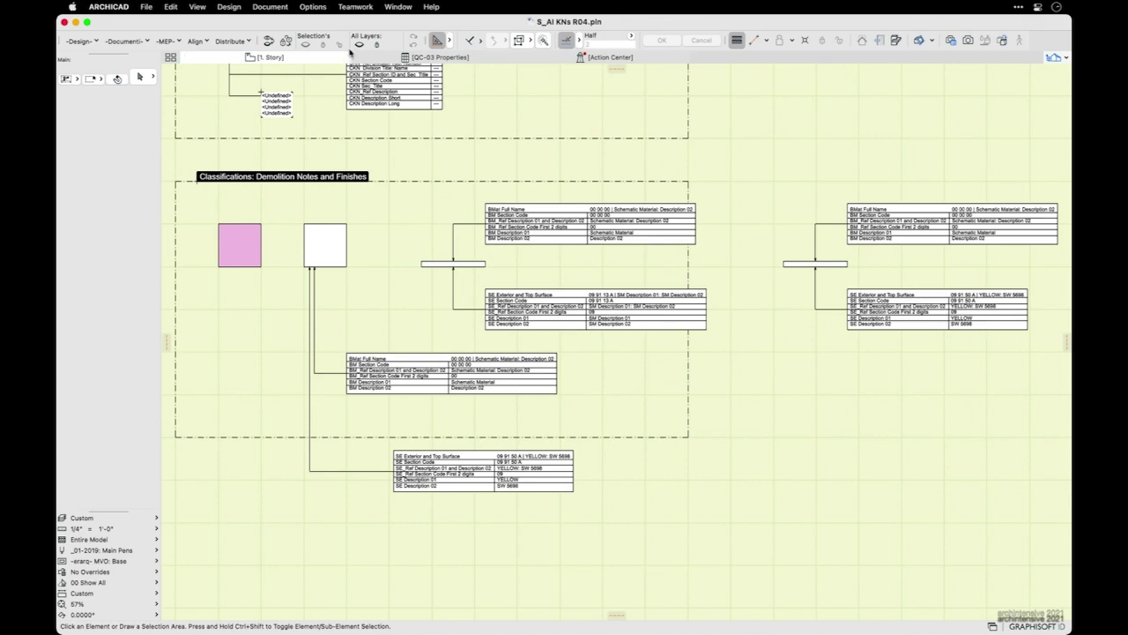
{"action": "scroll", "coordinate": [456, 265], "scroll_direction": "down", "scroll_amount": 5}
{"action": "middle_click_drag", "start_coordinate": [495, 262], "coordinate": [592, 261]}
{"action": "scroll", "coordinate": [217, 271], "scroll_direction": "up", "scroll_amount": 7}
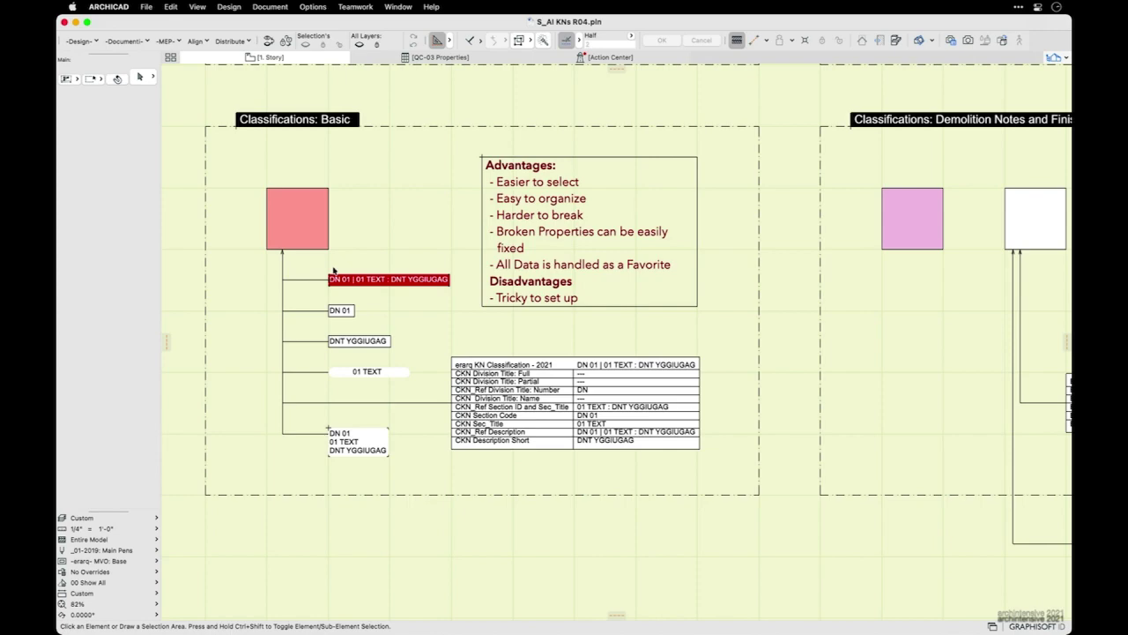
{"action": "middle_click_drag", "start_coordinate": [399, 260], "coordinate": [592, 261]}
{"action": "scroll", "coordinate": [538, 259], "scroll_direction": "down", "scroll_amount": 6}
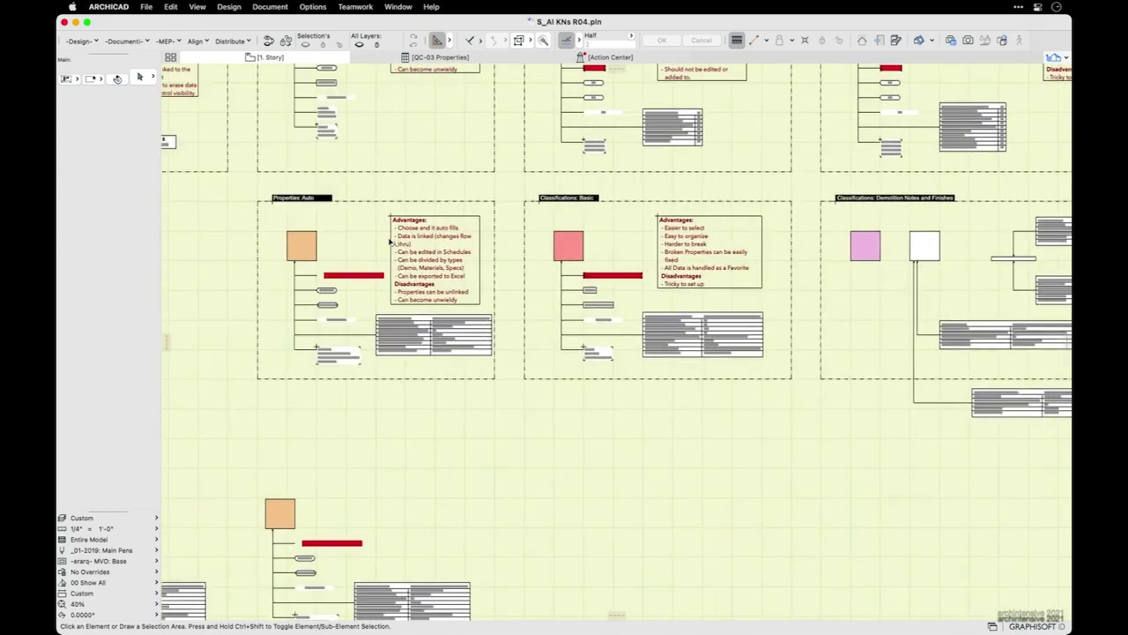
{"action": "scroll", "coordinate": [394, 233], "scroll_direction": "up", "scroll_amount": 4}
{"action": "scroll", "coordinate": [353, 260], "scroll_direction": "up", "scroll_amount": 1}
{"action": "scroll", "coordinate": [554, 262], "scroll_direction": "down", "scroll_amount": 5}
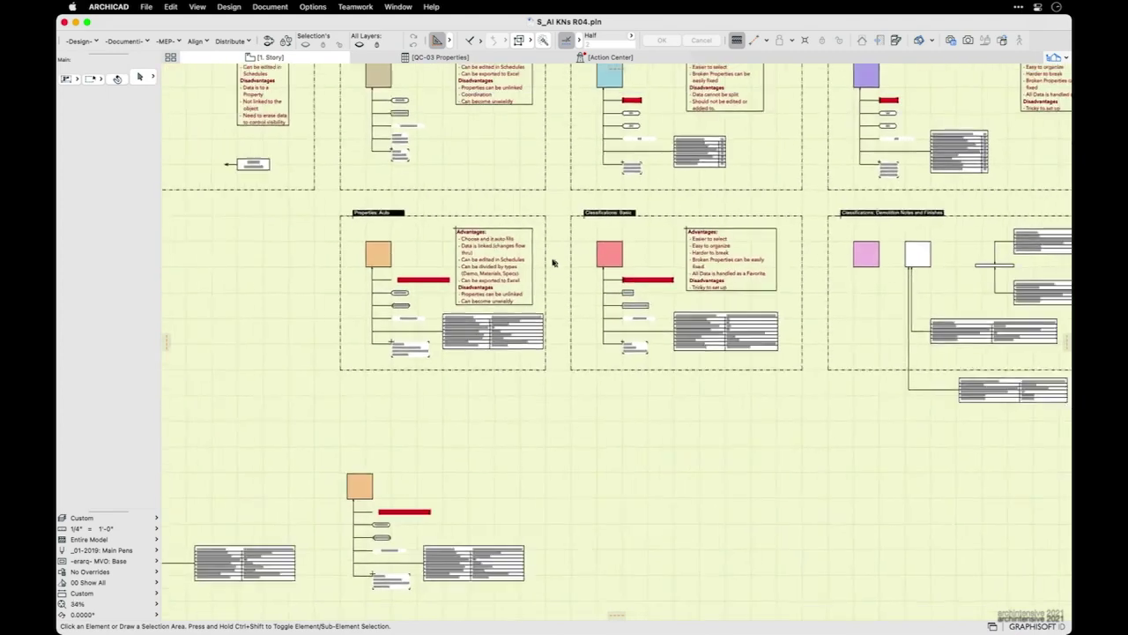
{"action": "middle_click_drag", "start_coordinate": [871, 257], "coordinate": [552, 251]}
{"action": "scroll", "coordinate": [903, 282], "scroll_direction": "up", "scroll_amount": 2}
{"action": "scroll", "coordinate": [898, 275], "scroll_direction": "up", "scroll_amount": 1}
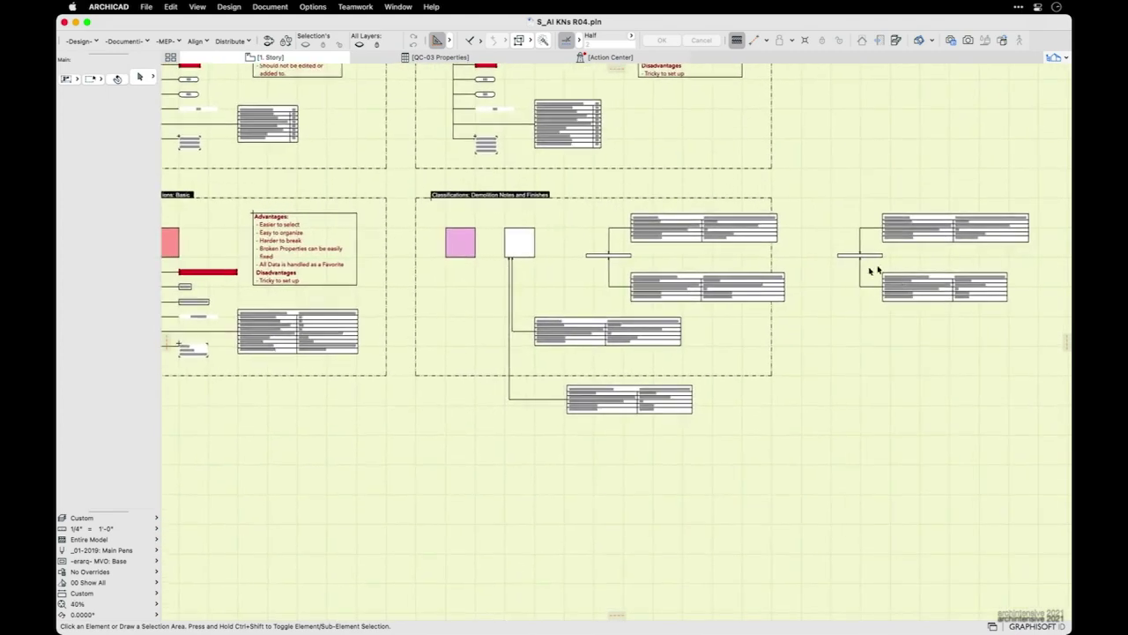
{"action": "scroll", "coordinate": [854, 273], "scroll_direction": "up", "scroll_amount": 5}
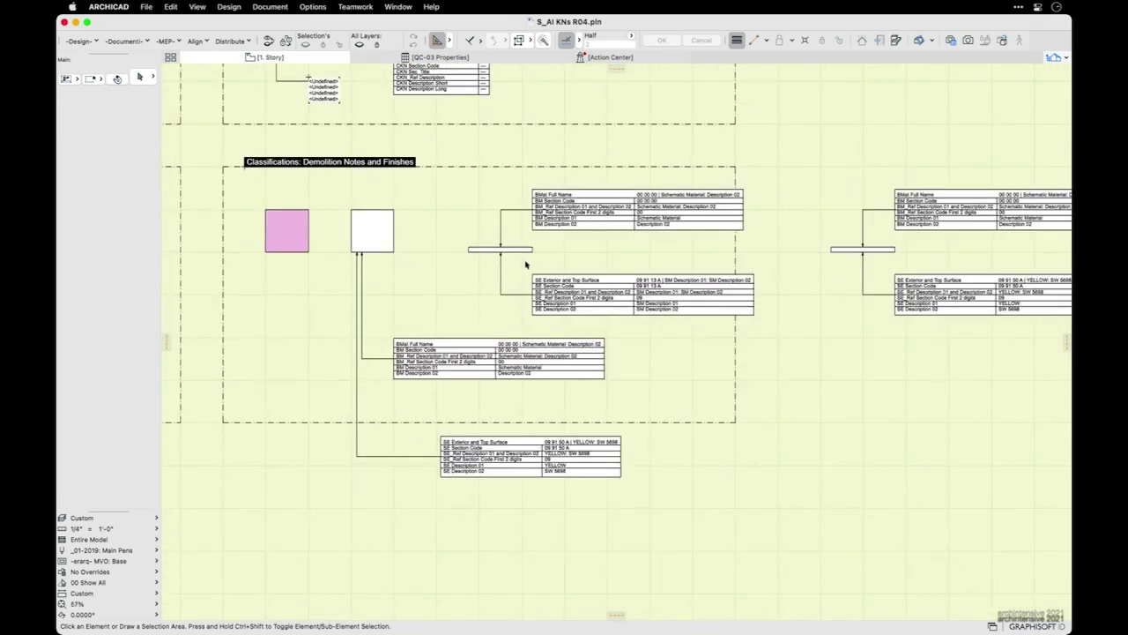
- Open the selection settings of the wall inside the dashed frame and expand its classification and properties
{"action": "left_click", "coordinate": [528, 251]}
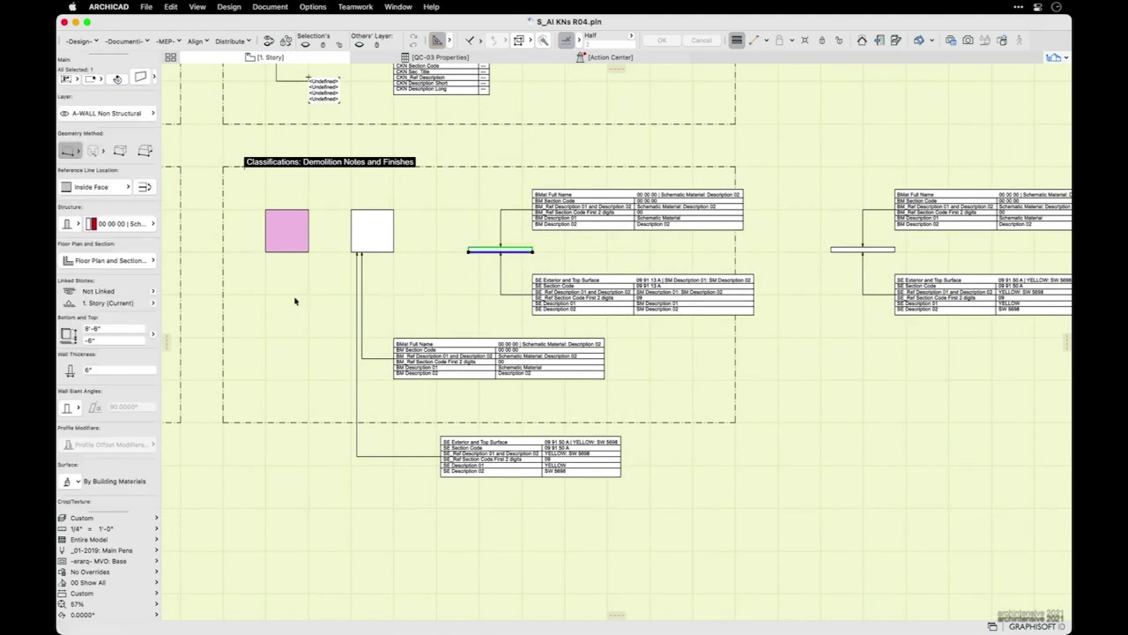
{"action": "scroll", "coordinate": [106, 407], "scroll_direction": "down", "scroll_amount": 5}
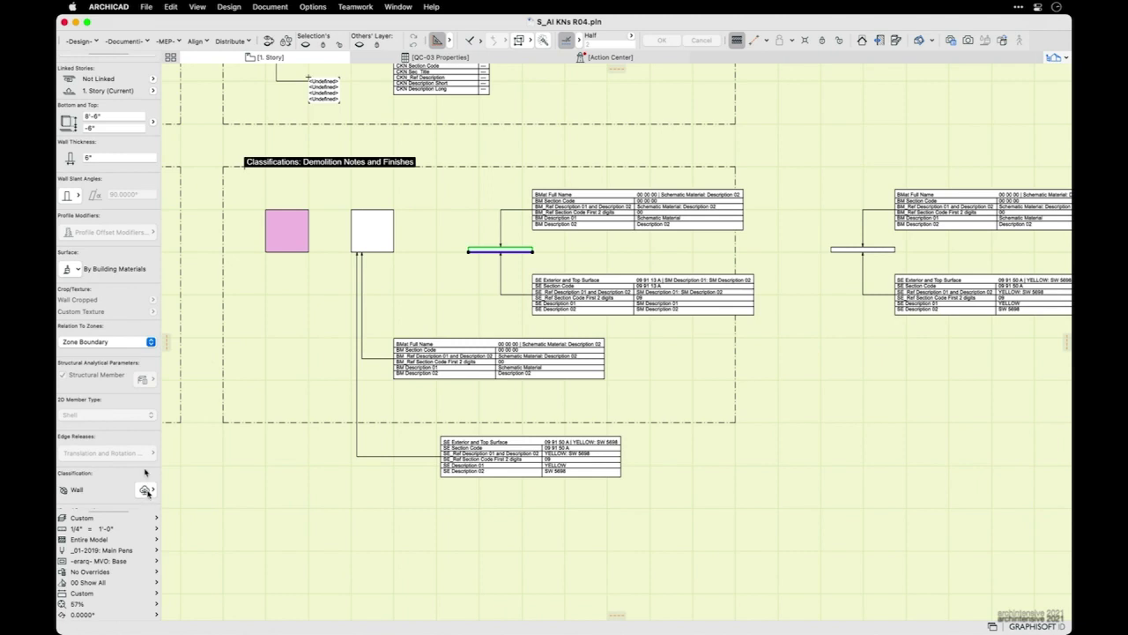
{"action": "left_click", "coordinate": [430, 272]}
{"action": "left_click", "coordinate": [476, 252]}
{"action": "key", "text": "super+t"}
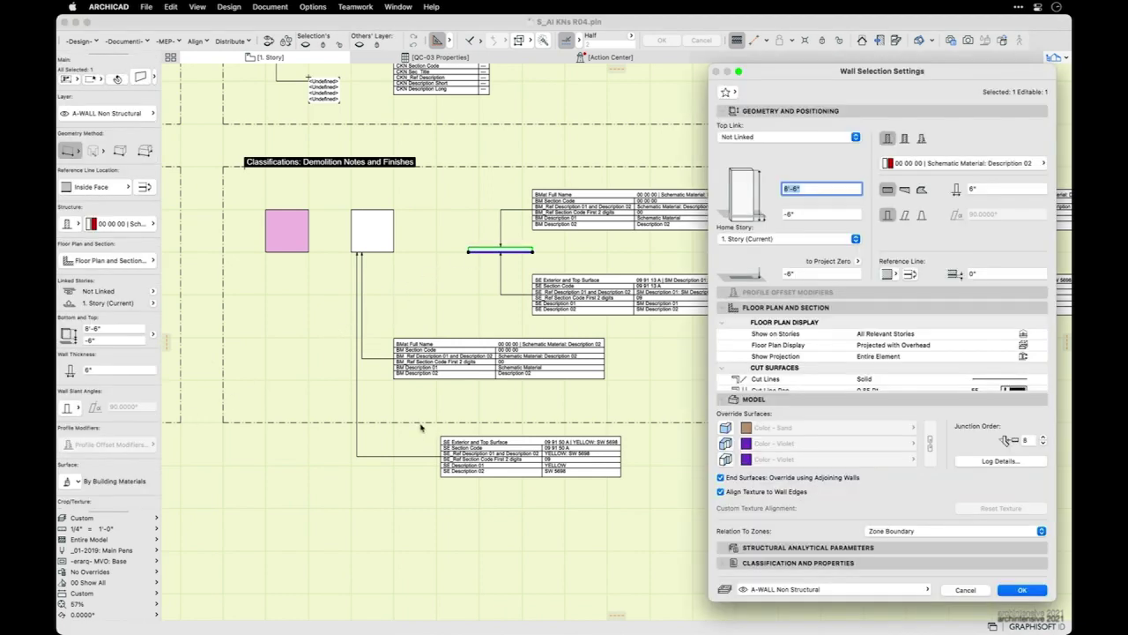
{"action": "scroll", "coordinate": [851, 379], "scroll_direction": "down", "scroll_amount": 3}
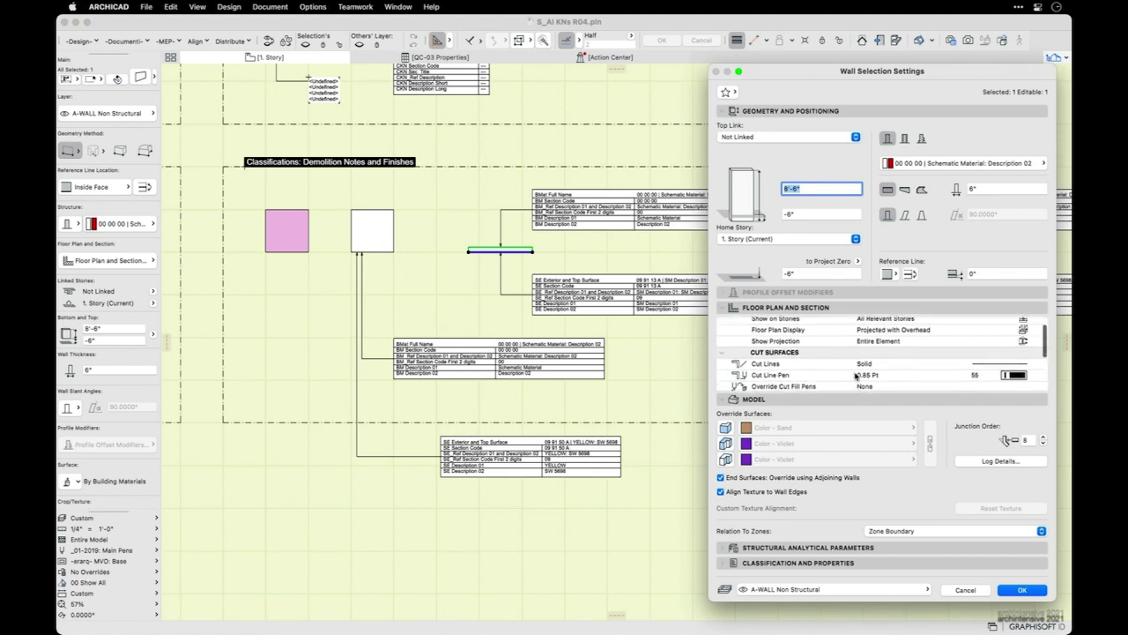
{"action": "left_click", "coordinate": [742, 566]}
- Replace the SE Section Code expression under ERARQ Keynotes Surfaces with the custom value "changed" and apply the wall settings
{"action": "scroll", "coordinate": [887, 498], "scroll_direction": "down", "scroll_amount": 3}
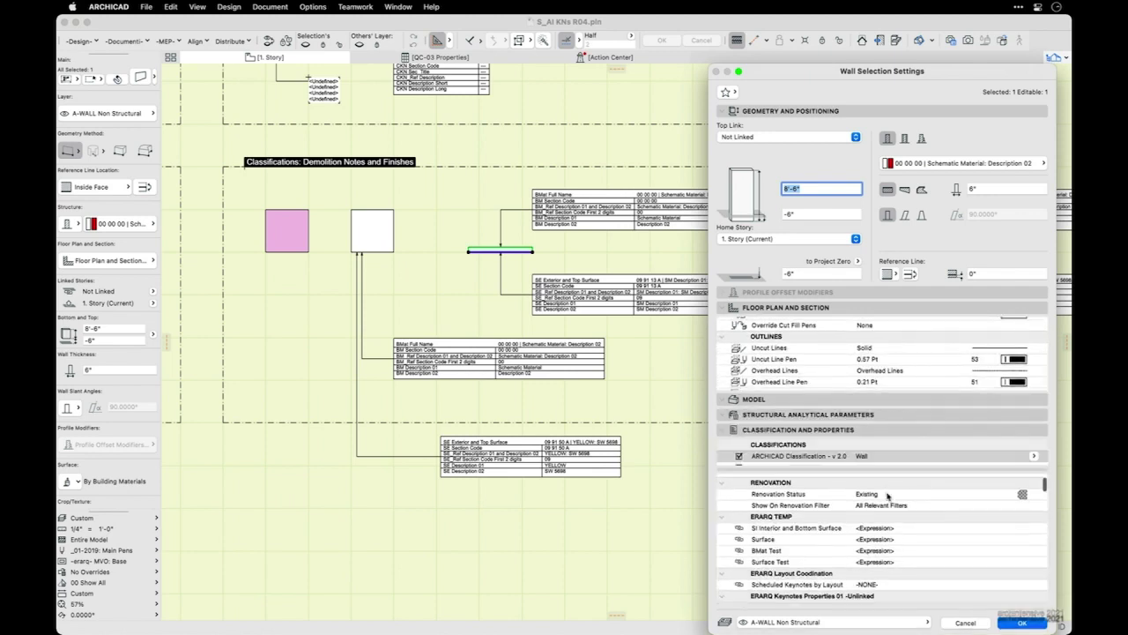
{"action": "scroll", "coordinate": [887, 498], "scroll_direction": "down", "scroll_amount": 1}
{"action": "scroll", "coordinate": [888, 498], "scroll_direction": "down", "scroll_amount": 1}
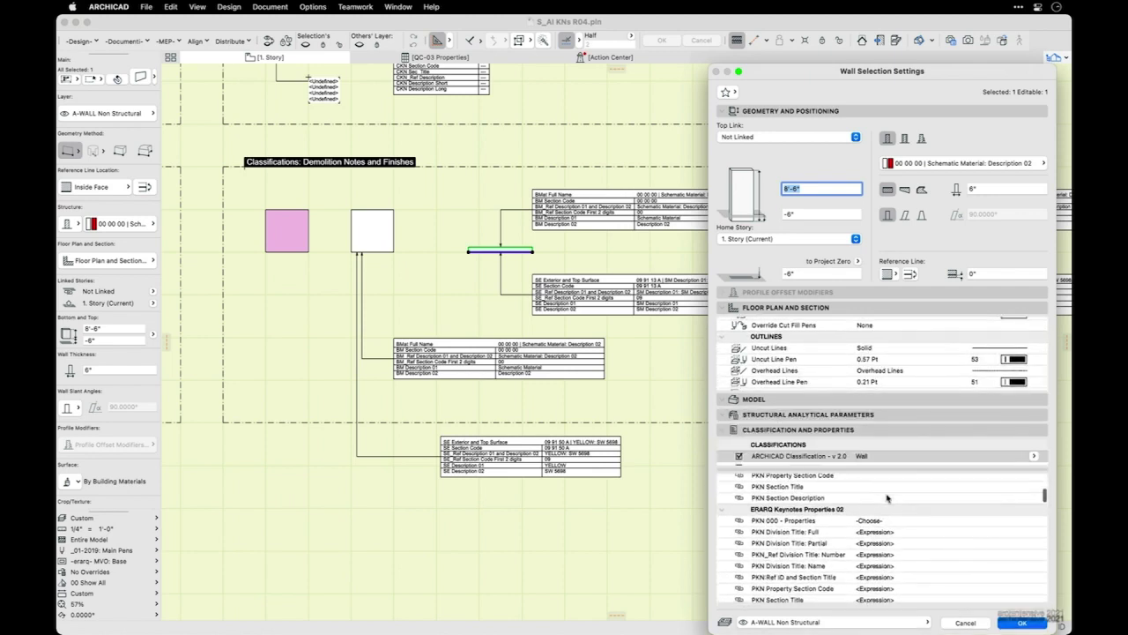
{"action": "scroll", "coordinate": [870, 544], "scroll_direction": "down", "scroll_amount": 1}
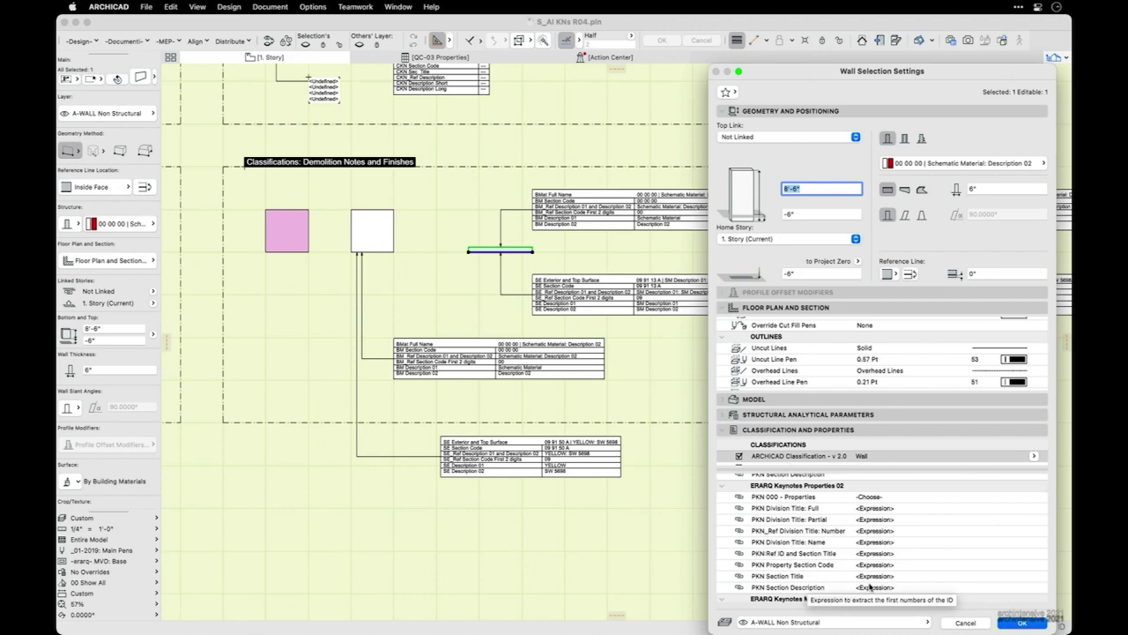
{"action": "scroll", "coordinate": [841, 557], "scroll_direction": "down", "scroll_amount": 8}
{"action": "scroll", "coordinate": [841, 557], "scroll_direction": "down", "scroll_amount": 5}
{"action": "scroll", "coordinate": [841, 557], "scroll_direction": "down", "scroll_amount": 5}
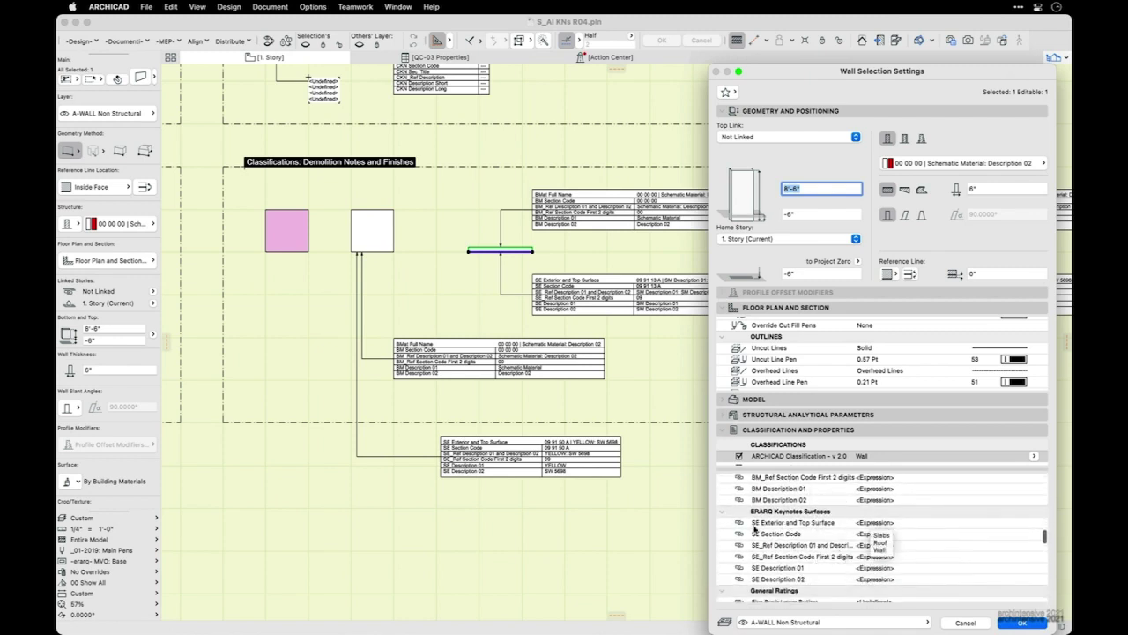
{"action": "left_click", "coordinate": [792, 534]}
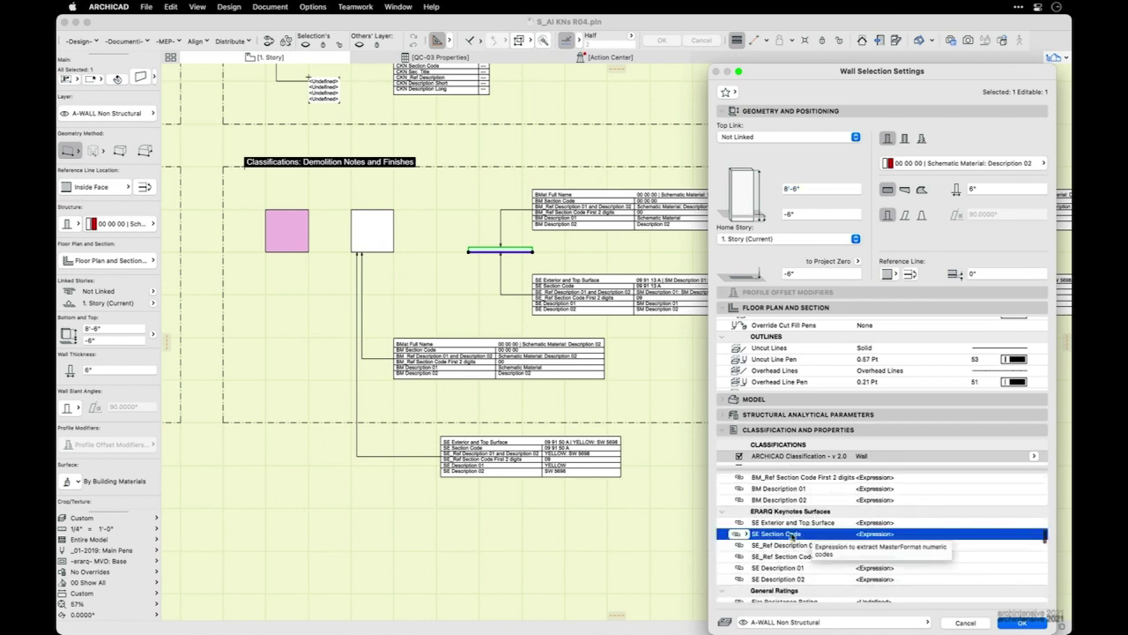
{"action": "left_click", "coordinate": [747, 534]}
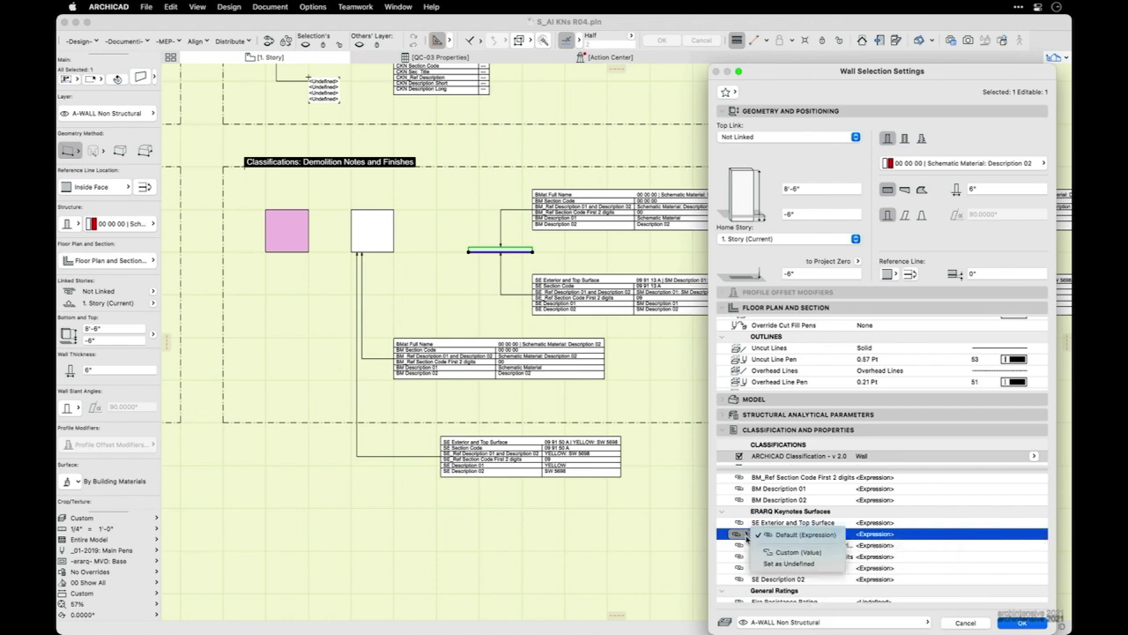
{"action": "left_click", "coordinate": [908, 535]}
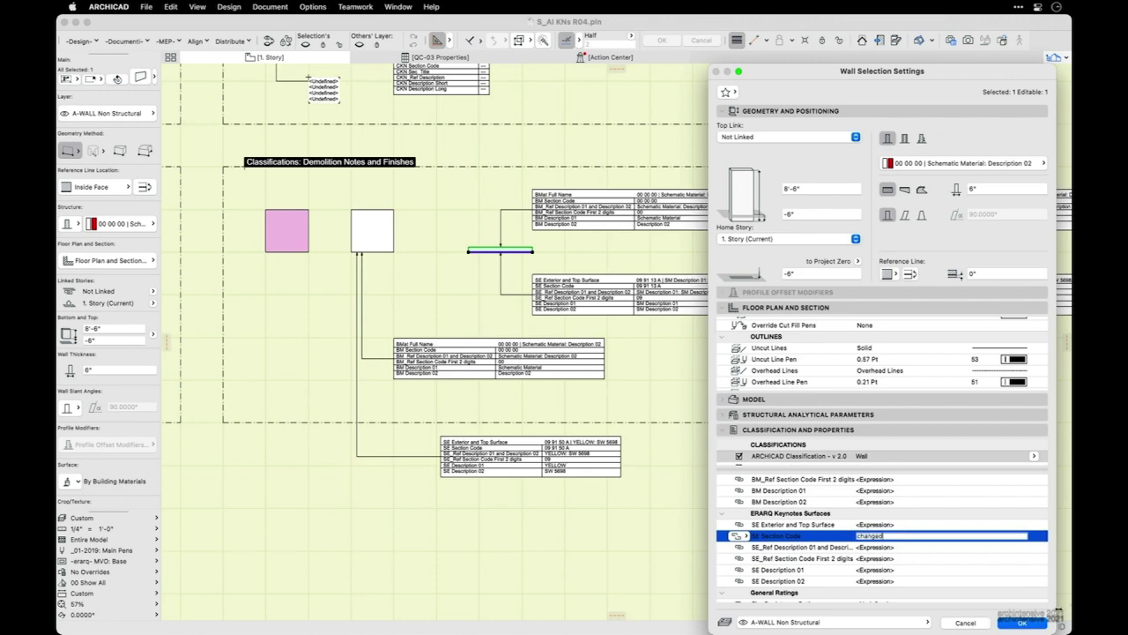
{"action": "left_click", "coordinate": [1016, 624]}
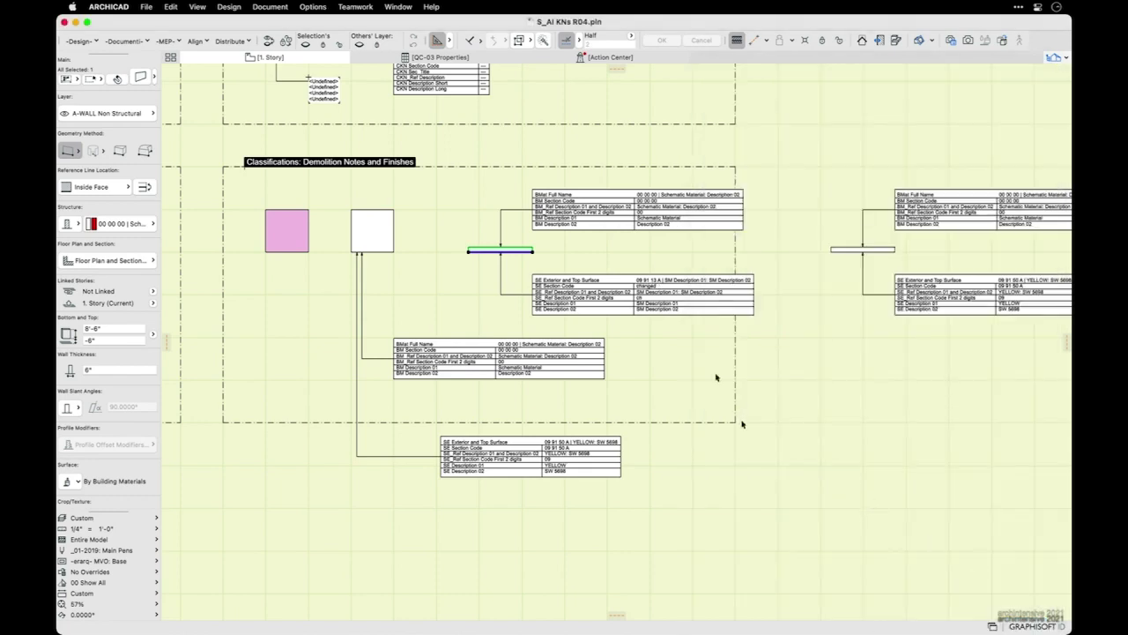
- Examine the section code rows in the wall's surface label, compare them with the slab labels, and select the wall
{"action": "scroll", "coordinate": [634, 302], "scroll_direction": "up", "scroll_amount": 5}
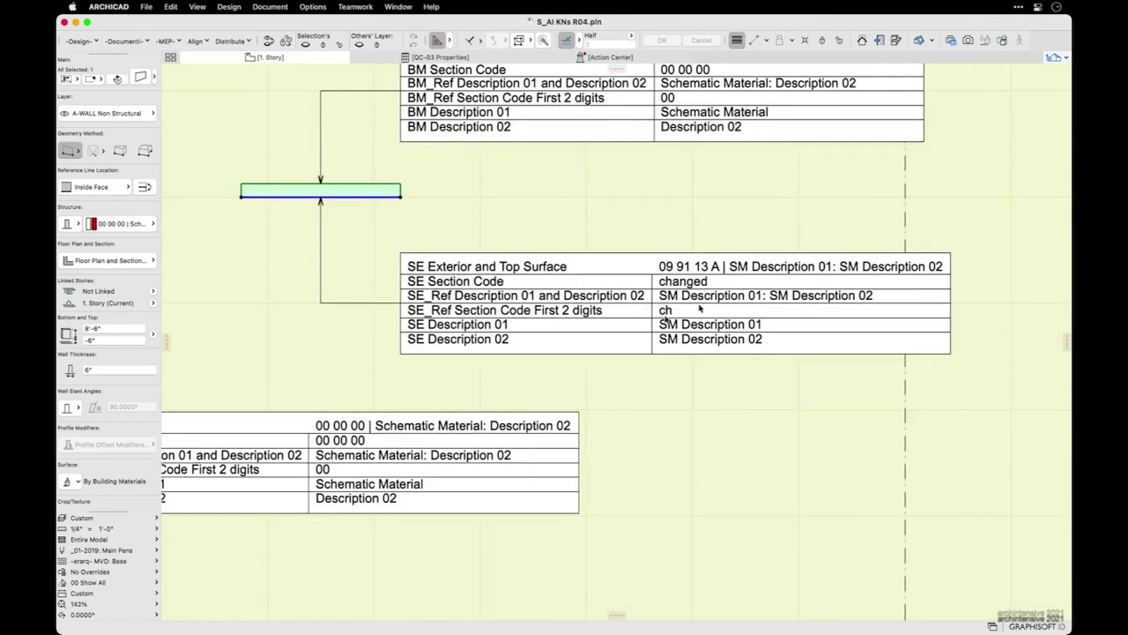
{"action": "left_click", "coordinate": [588, 237]}
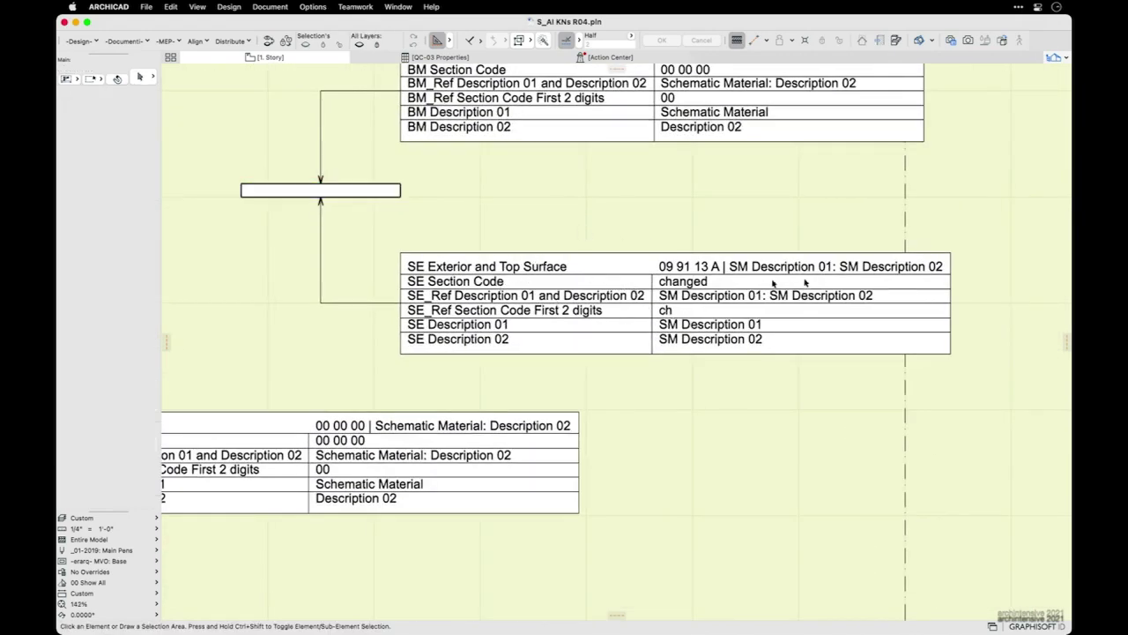
{"action": "scroll", "coordinate": [809, 283], "scroll_direction": "down", "scroll_amount": 5}
{"action": "scroll", "coordinate": [520, 476], "scroll_direction": "up", "scroll_amount": 3}
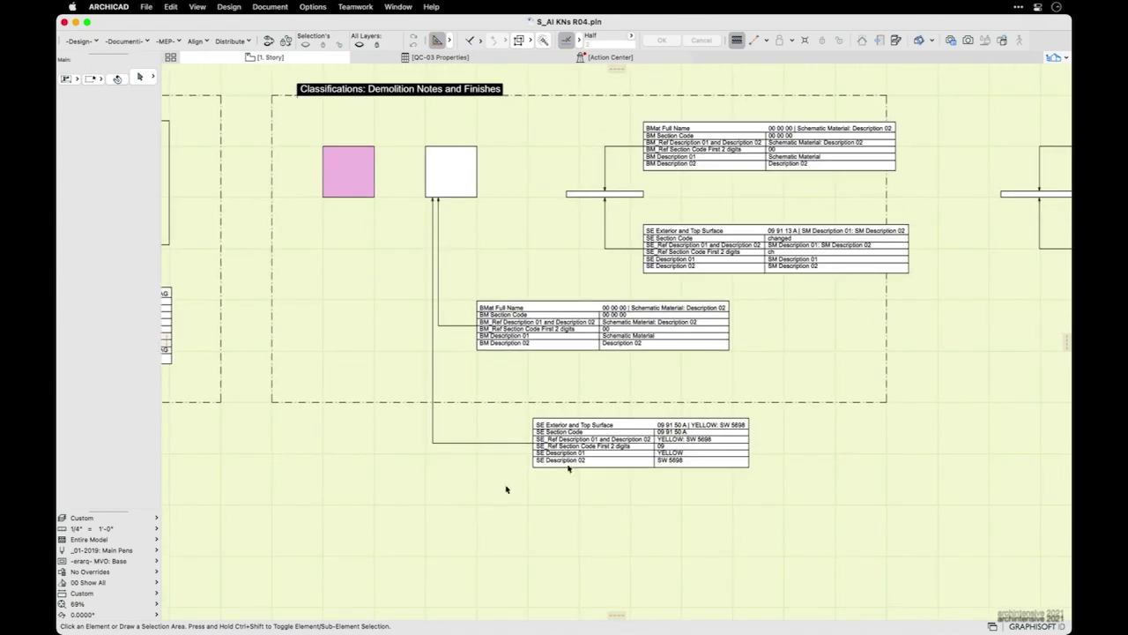
{"action": "middle_click_drag", "start_coordinate": [532, 433], "coordinate": [513, 470]}
{"action": "middle_click_drag", "start_coordinate": [695, 238], "coordinate": [560, 266]}
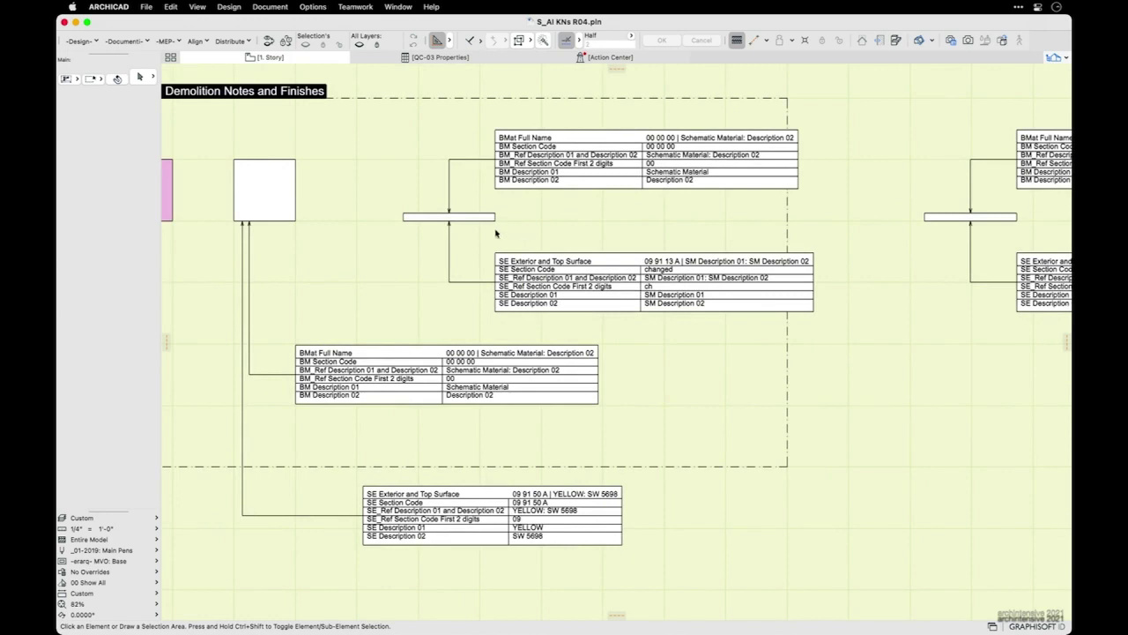
{"action": "left_click", "coordinate": [492, 220]}
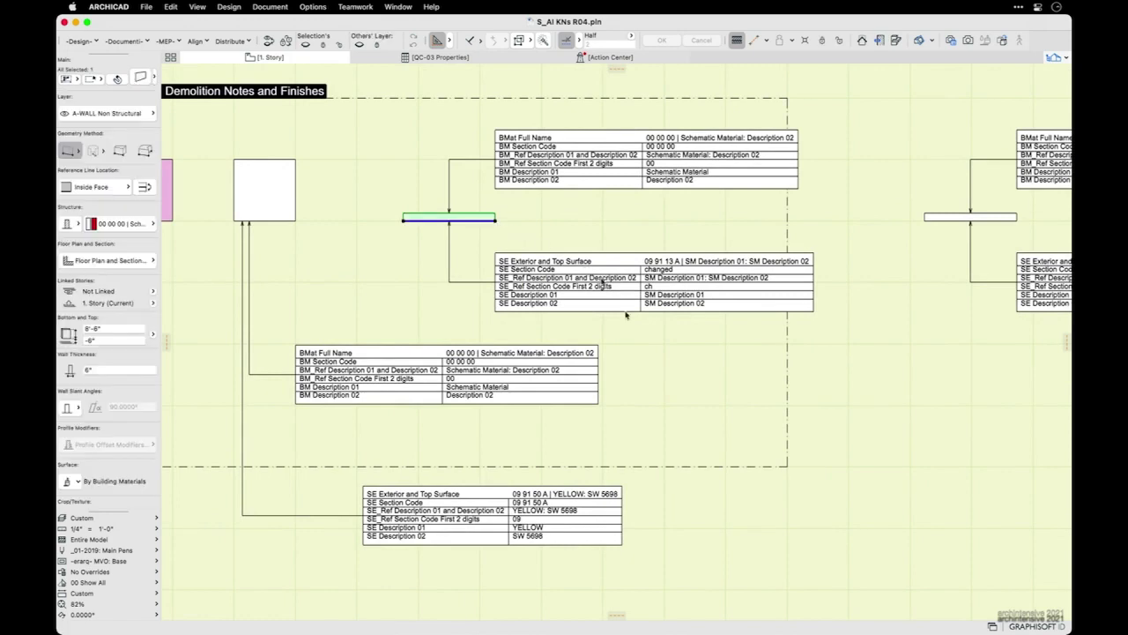
- Return the selected wall's SE Section Code under ERARQ Keynotes Surfaces to its default expression and apply the wall settings
{"action": "key", "text": "super+t"}
{"action": "scroll", "coordinate": [901, 596], "scroll_direction": "down", "scroll_amount": 10}
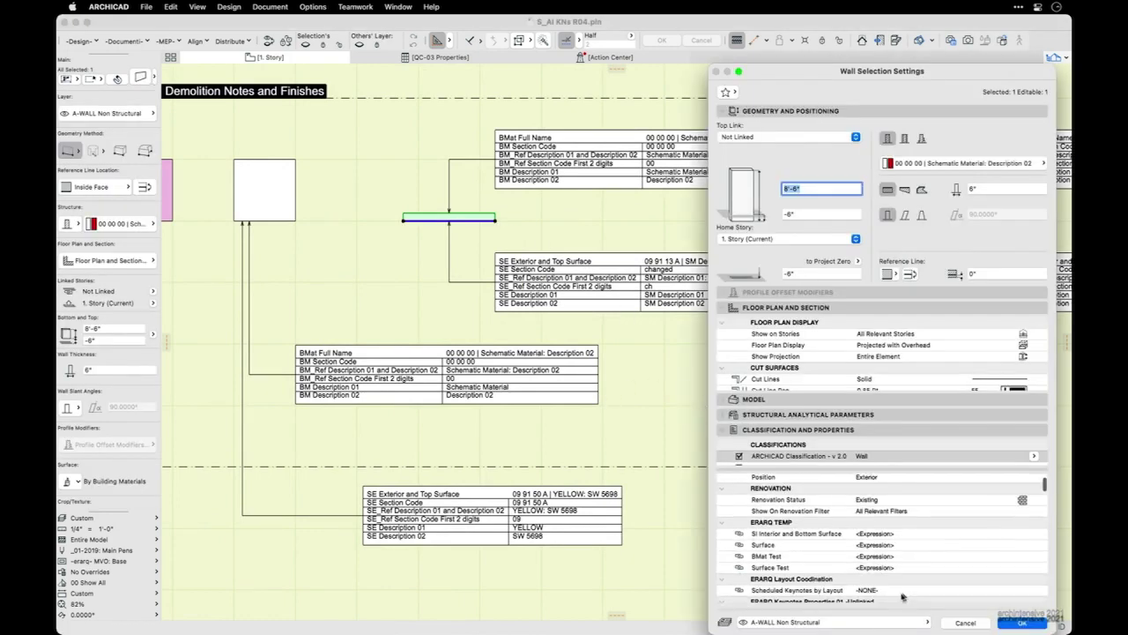
{"action": "scroll", "coordinate": [901, 596], "scroll_direction": "down", "scroll_amount": 8}
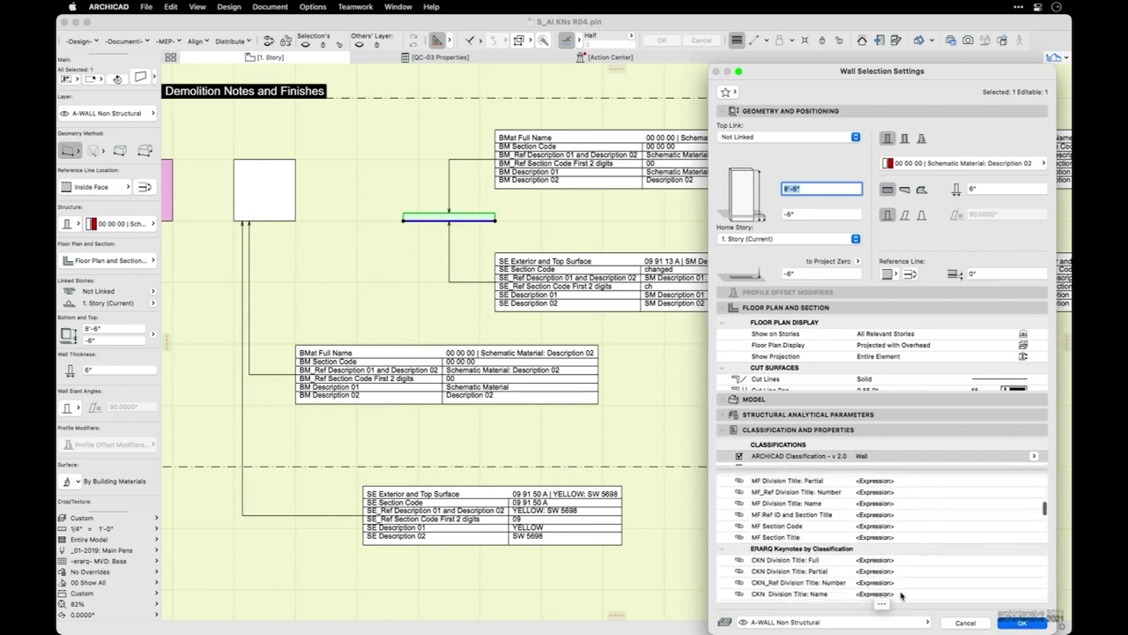
{"action": "scroll", "coordinate": [902, 596], "scroll_direction": "down", "scroll_amount": 10}
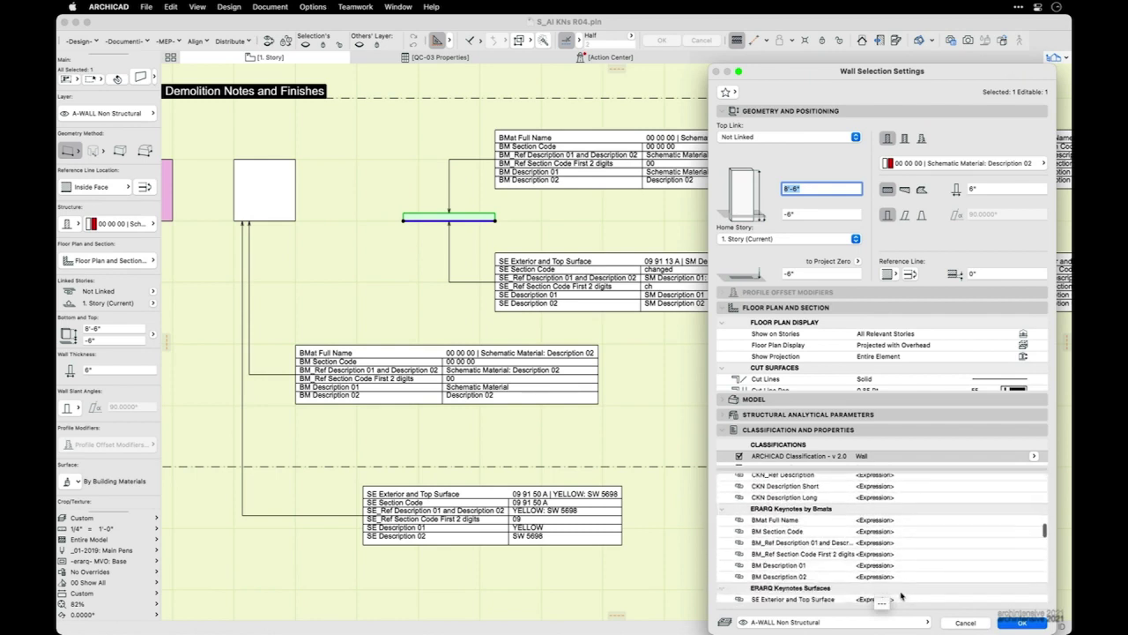
{"action": "scroll", "coordinate": [901, 596], "scroll_direction": "down", "scroll_amount": 8}
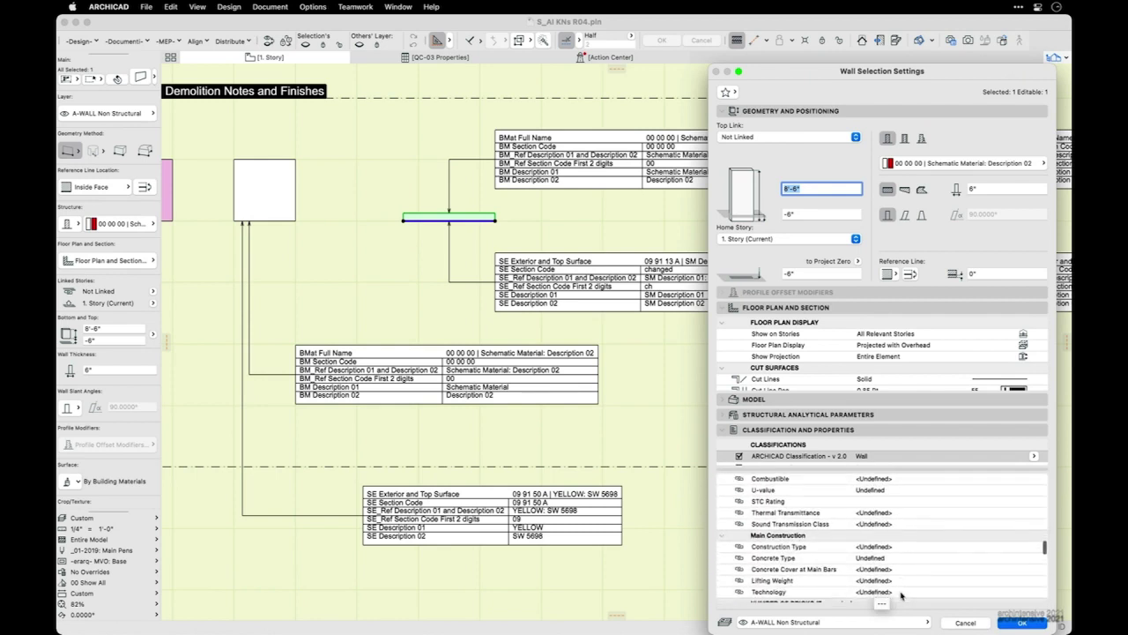
{"action": "scroll", "coordinate": [893, 561], "scroll_direction": "up", "scroll_amount": 7}
{"action": "scroll", "coordinate": [893, 560], "scroll_direction": "up", "scroll_amount": 5}
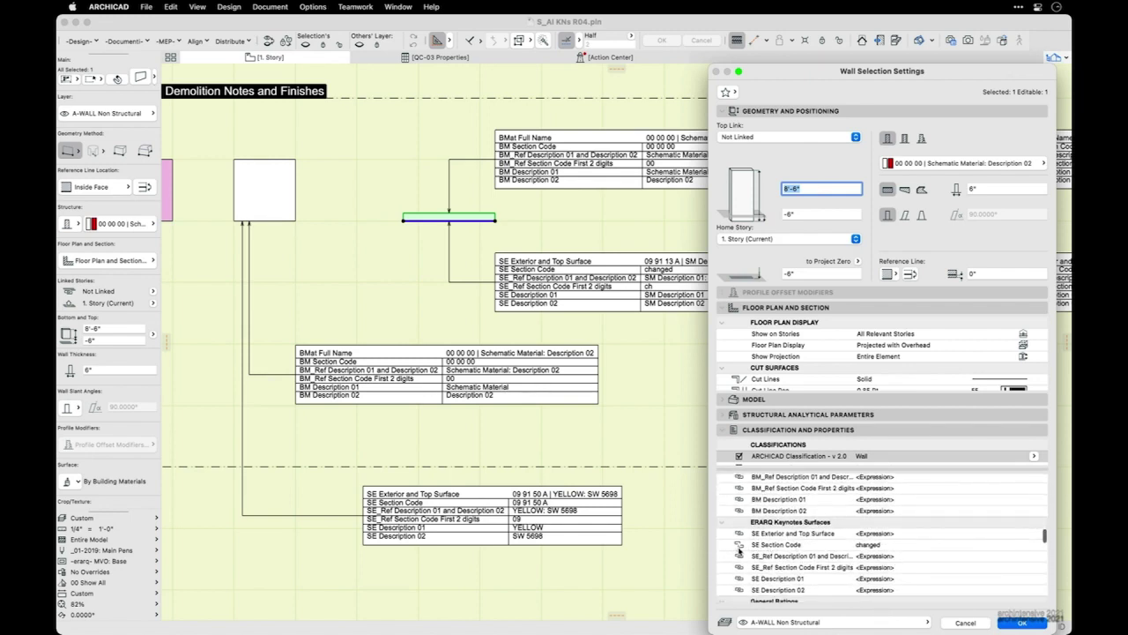
{"action": "left_click", "coordinate": [742, 550]}
{"action": "left_click", "coordinate": [741, 550]}
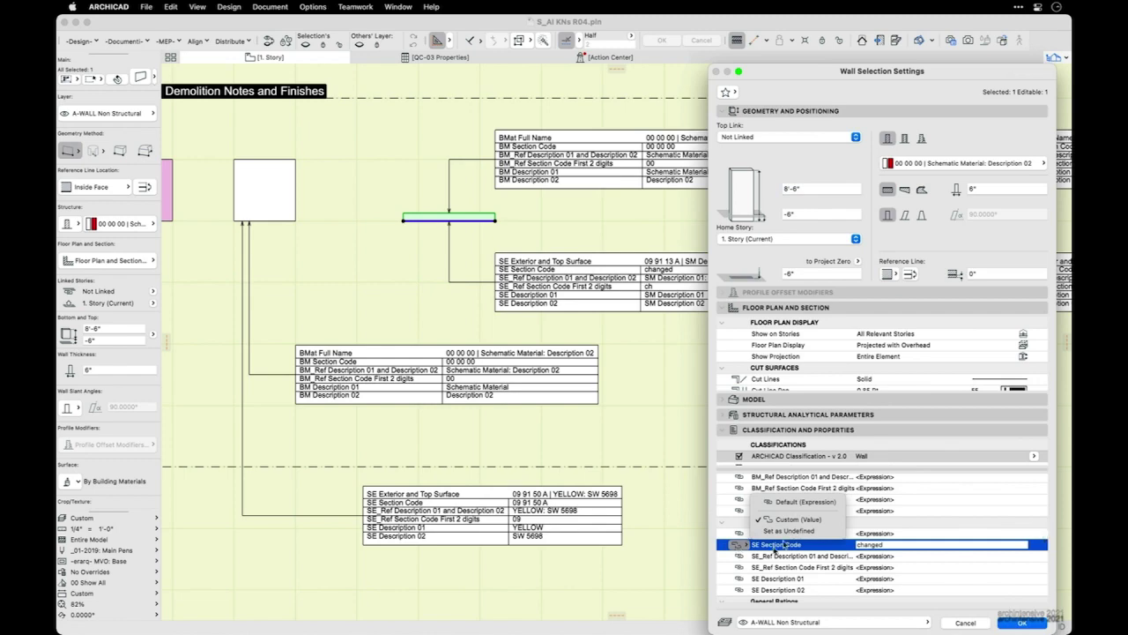
{"action": "left_click", "coordinate": [800, 502]}
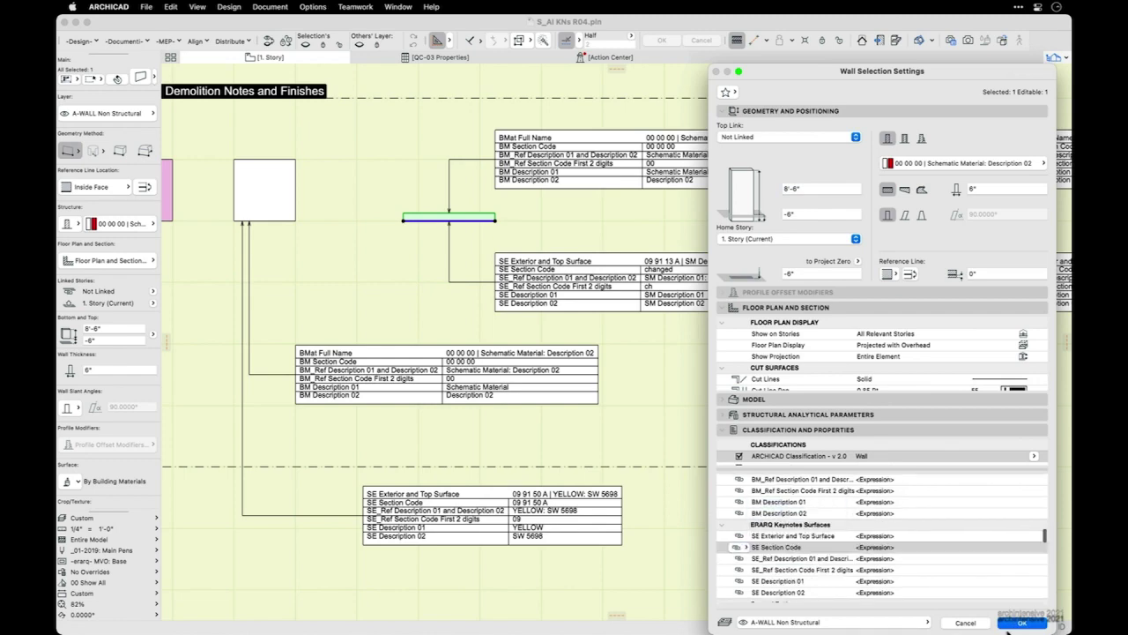
{"action": "left_click", "coordinate": [1014, 622]}
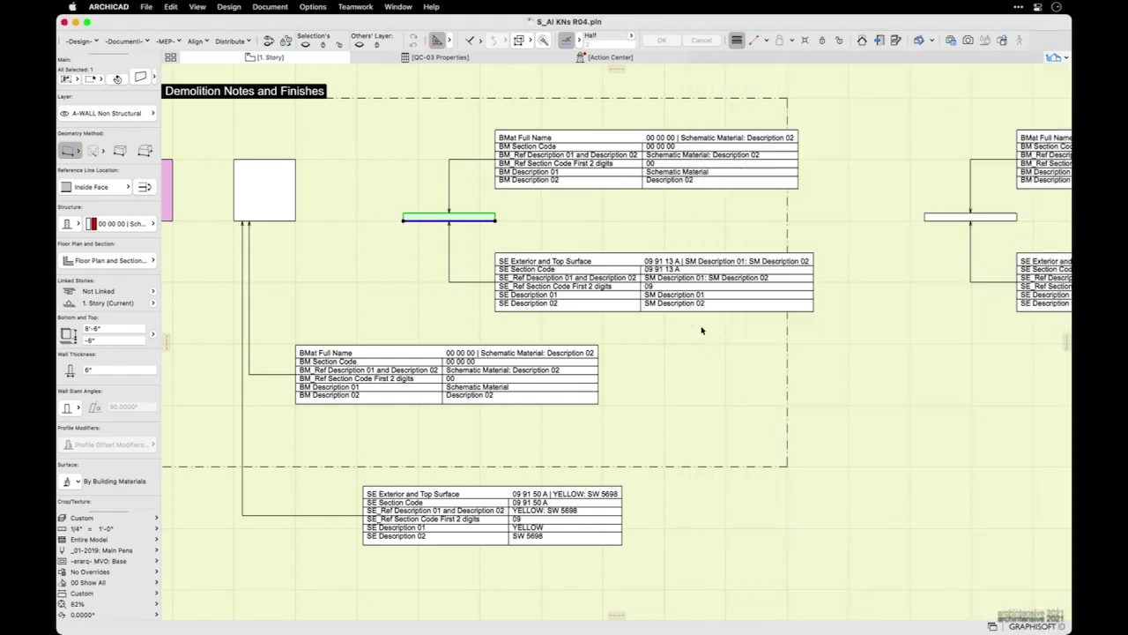
- Examine the section code rows in the wall's surface label, and review the Classifications: Demolition Notes and Finishes example beside the Basic one
{"action": "scroll", "coordinate": [656, 266], "scroll_direction": "up", "scroll_amount": 5}
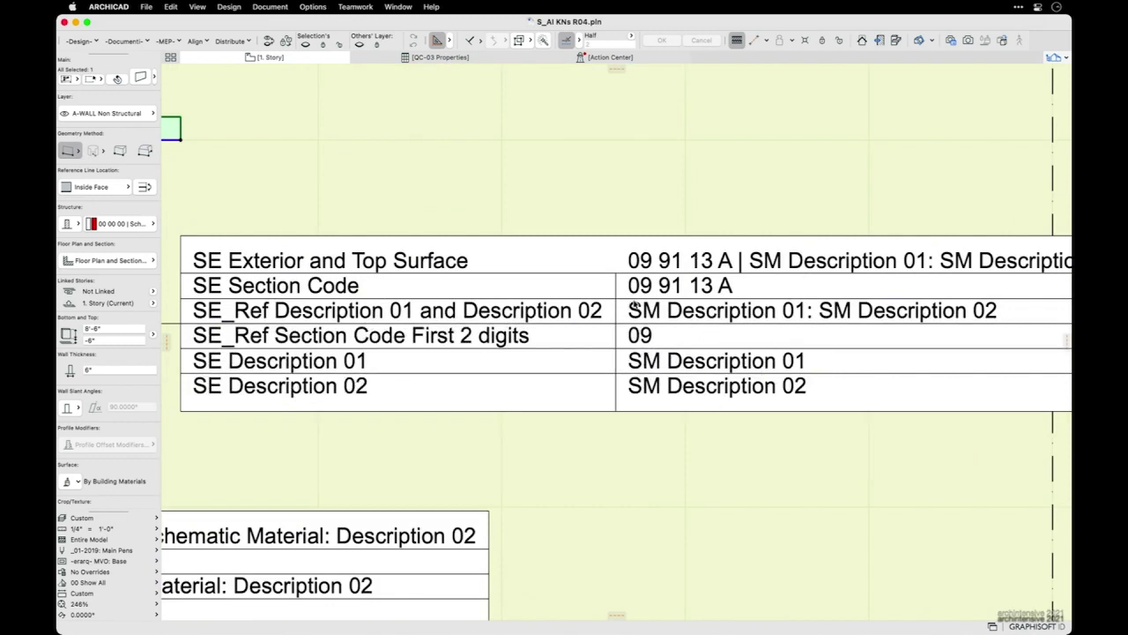
{"action": "scroll", "coordinate": [635, 304], "scroll_direction": "down", "scroll_amount": 4}
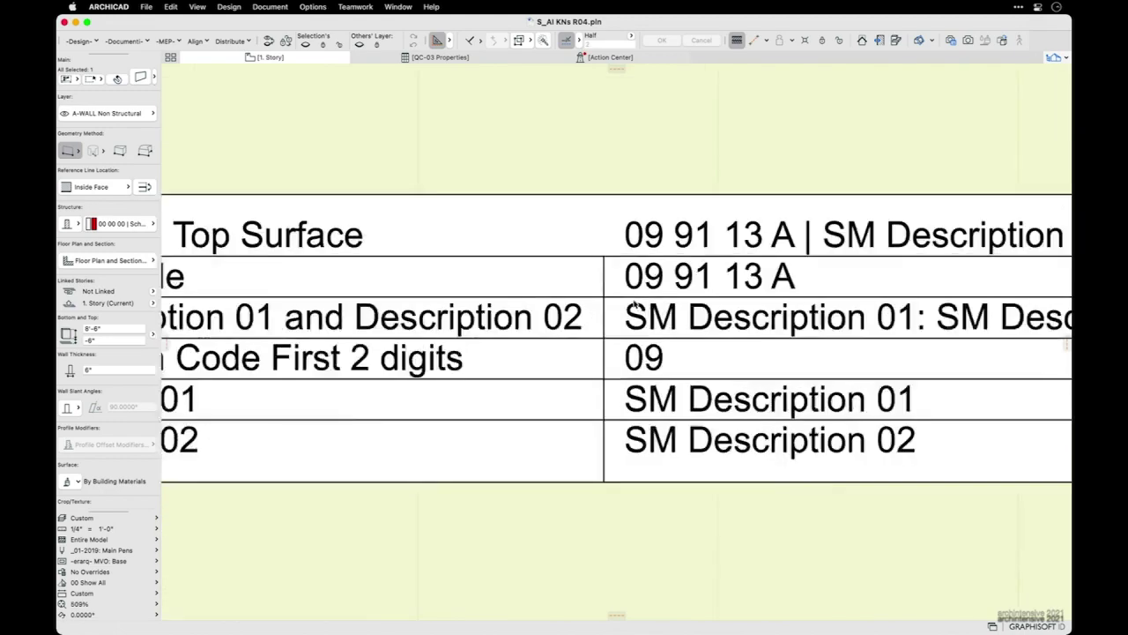
{"action": "scroll", "coordinate": [634, 304], "scroll_direction": "down", "scroll_amount": 1}
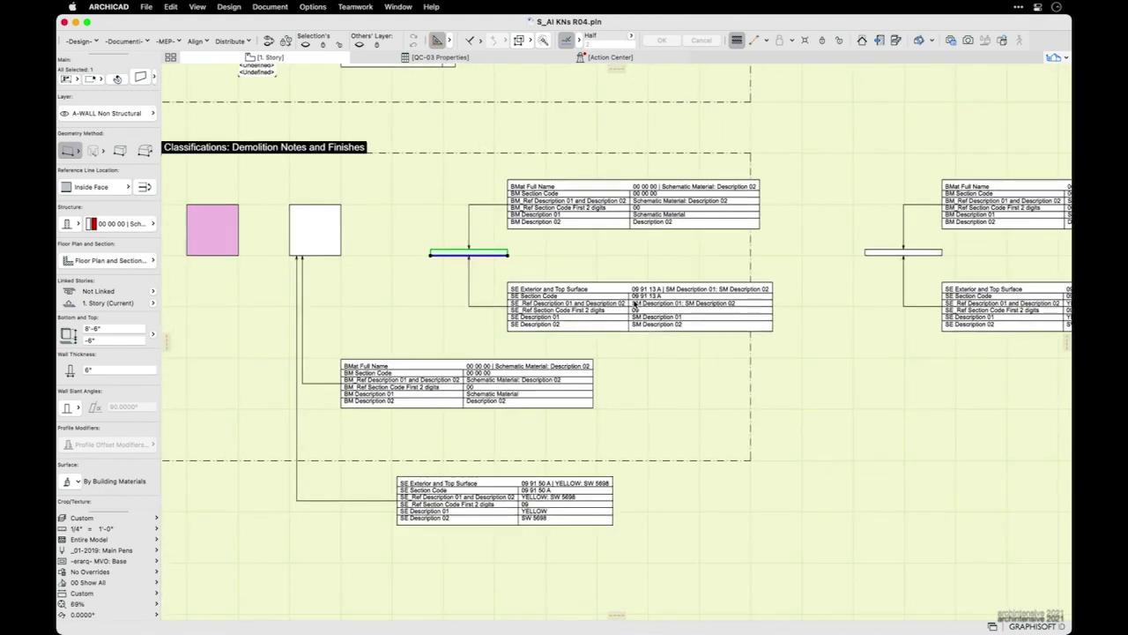
{"action": "middle_click_drag", "start_coordinate": [662, 330], "coordinate": [760, 326]}
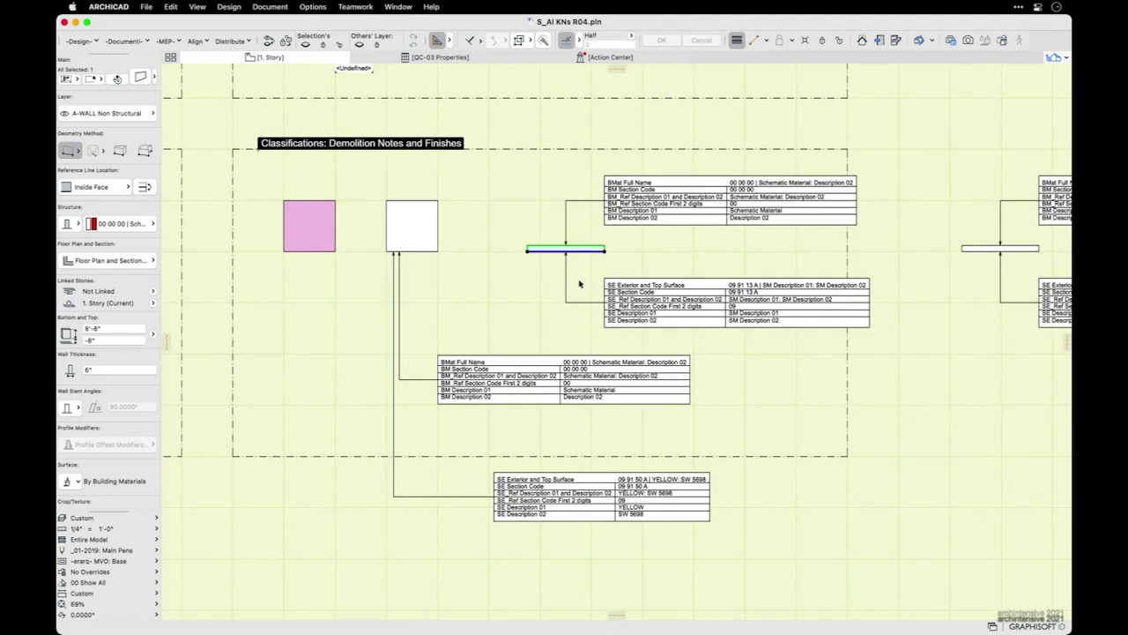
{"action": "middle_click_drag", "start_coordinate": [488, 296], "coordinate": [609, 289]}
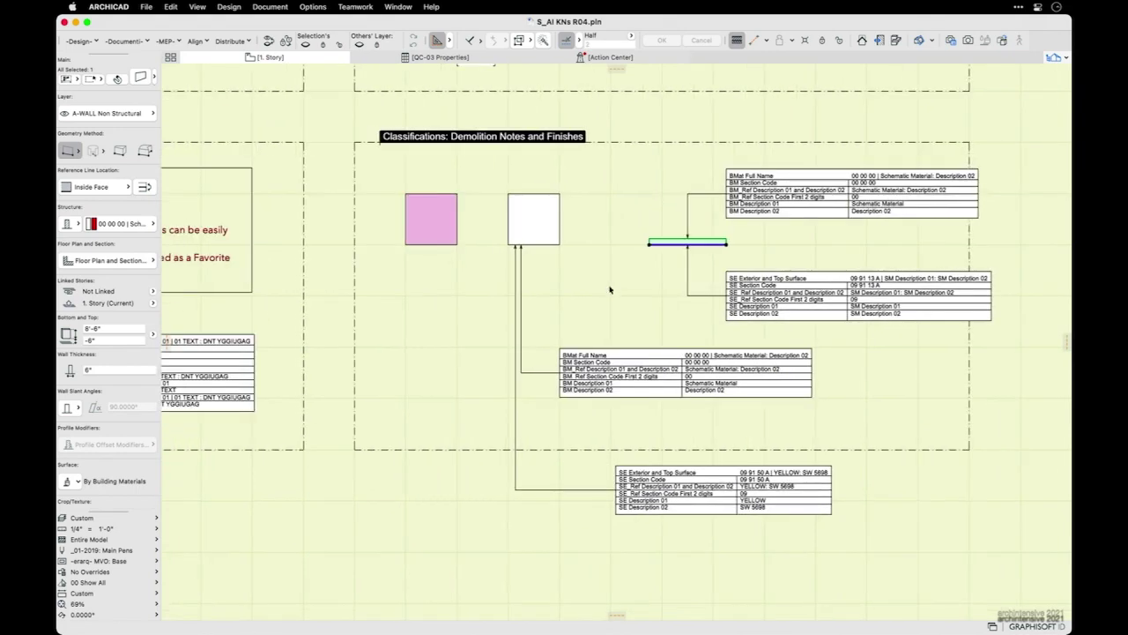
{"action": "scroll", "coordinate": [609, 289], "scroll_direction": "down", "scroll_amount": 2}
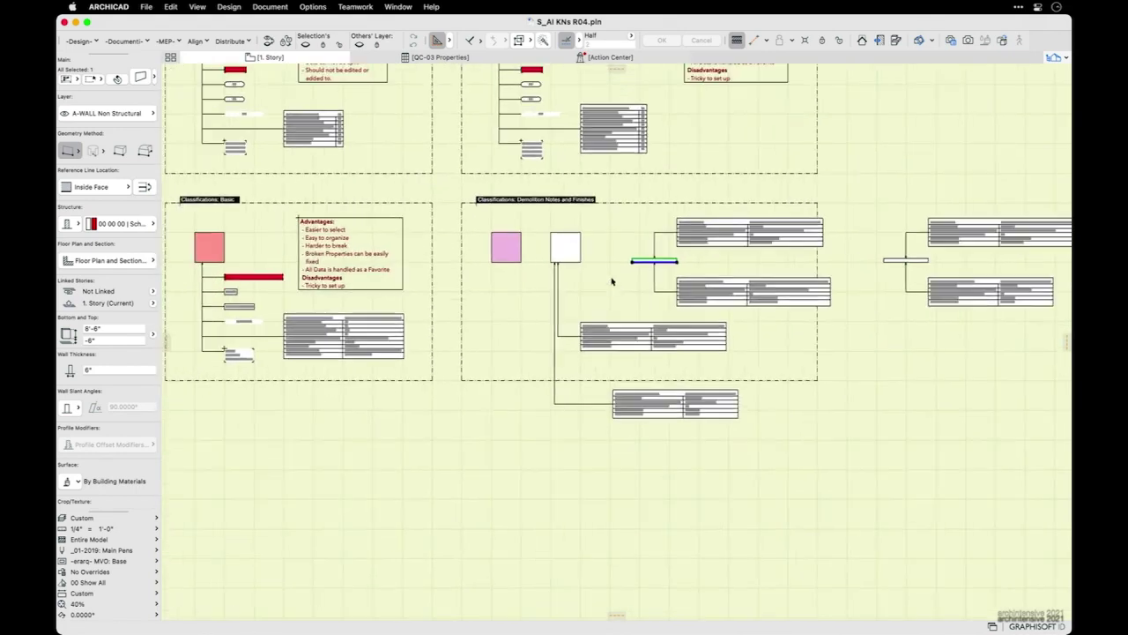
{"action": "left_click", "coordinate": [587, 325]}
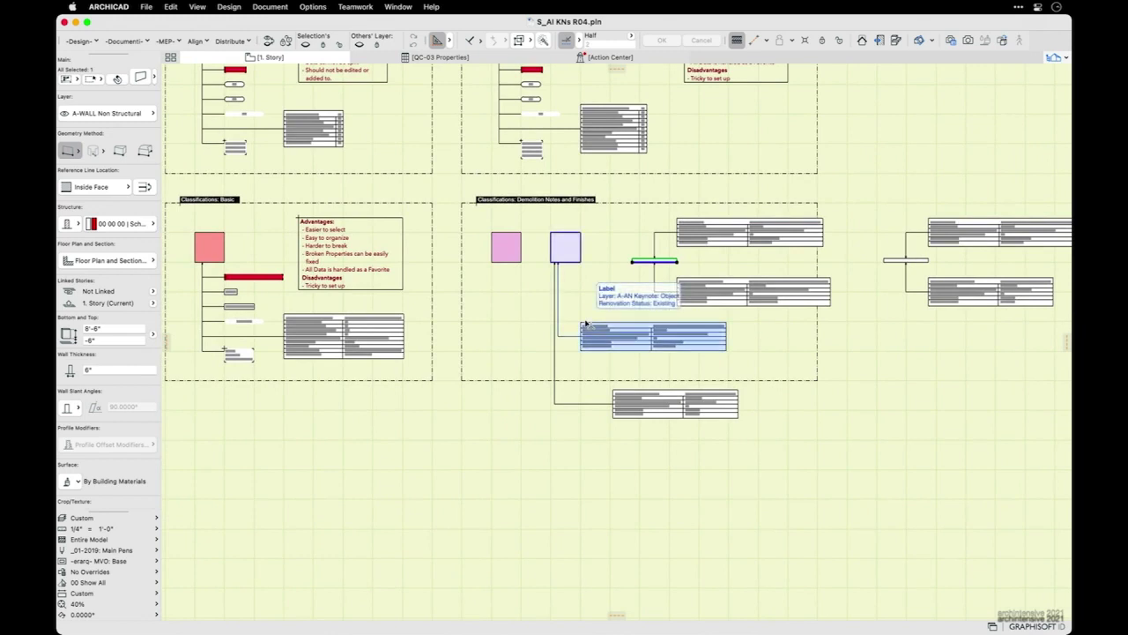
{"action": "left_click", "coordinate": [540, 309]}
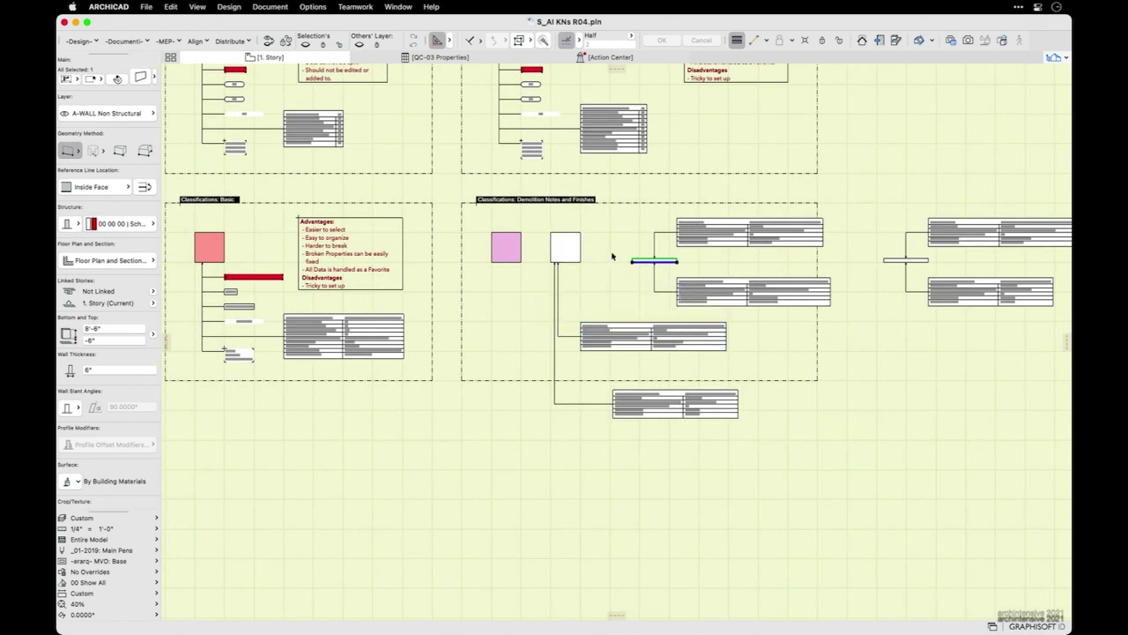
{"action": "scroll", "coordinate": [650, 233], "scroll_direction": "up", "scroll_amount": 2}
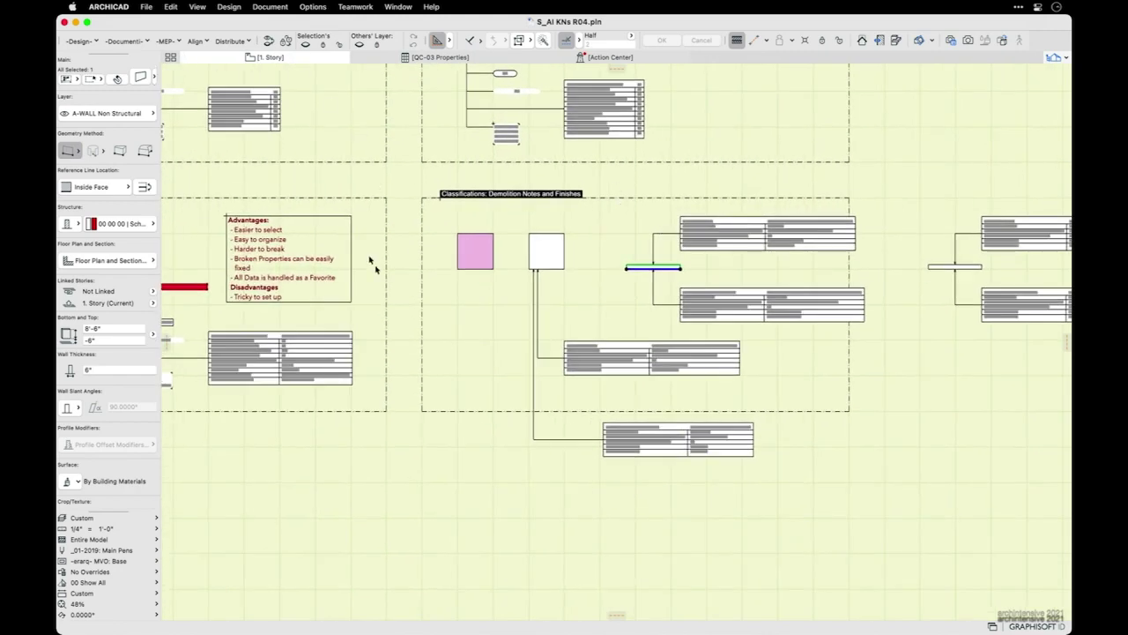
- Open the Property Manager and review the option set values of the Scheduled Keynotes by Layout property under ERARQ Layout Coodination
{"action": "left_click", "coordinate": [313, 6]}
{"action": "left_click", "coordinate": [320, 37]}
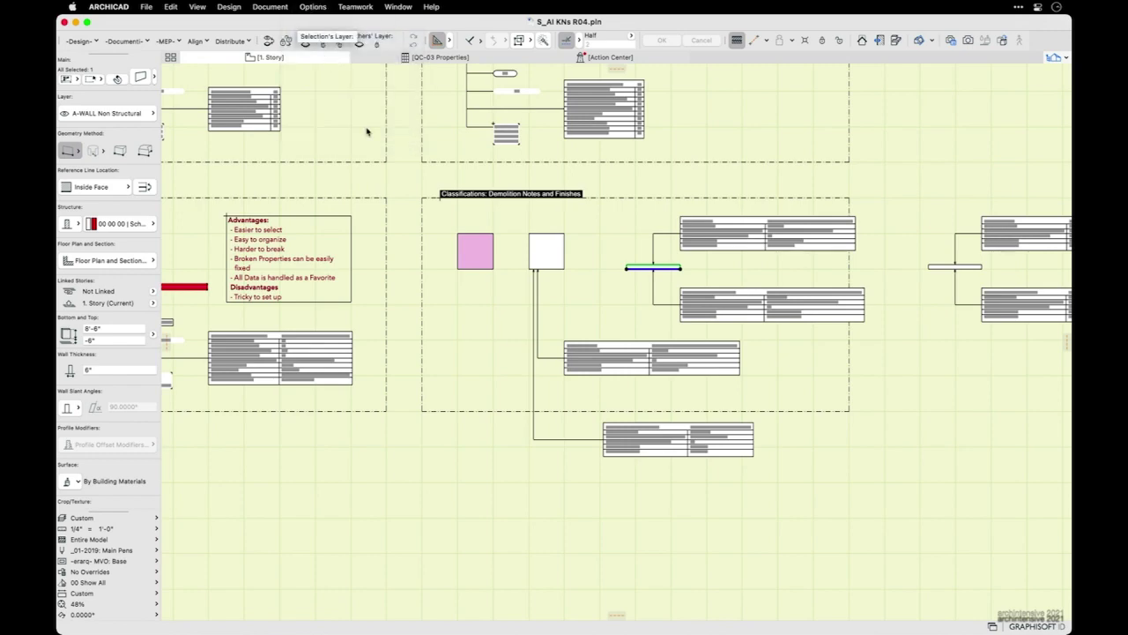
{"action": "scroll", "coordinate": [381, 361], "scroll_direction": "up", "scroll_amount": 3}
{"action": "scroll", "coordinate": [381, 362], "scroll_direction": "up", "scroll_amount": 5}
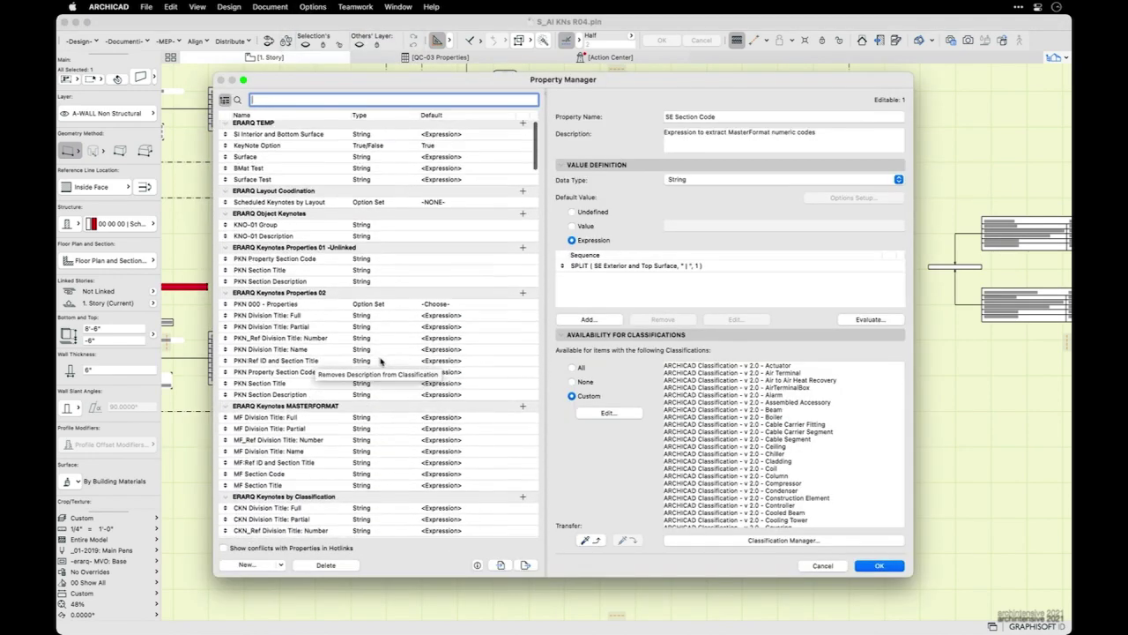
{"action": "left_click", "coordinate": [308, 204]}
{"action": "left_click", "coordinate": [843, 198]}
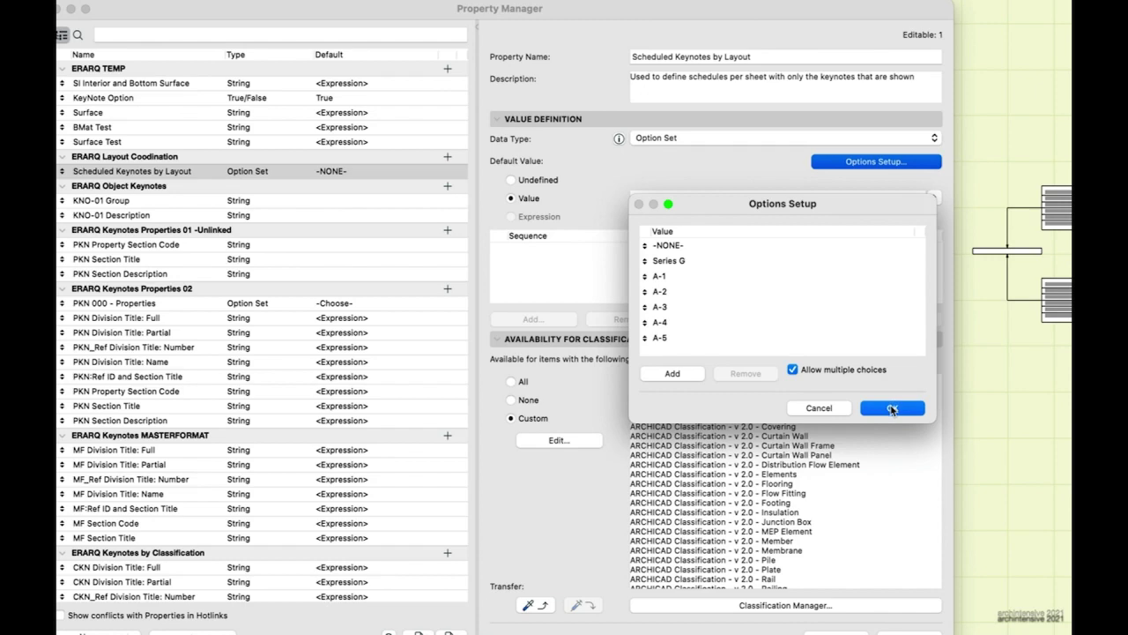
{"action": "left_click", "coordinate": [892, 408]}
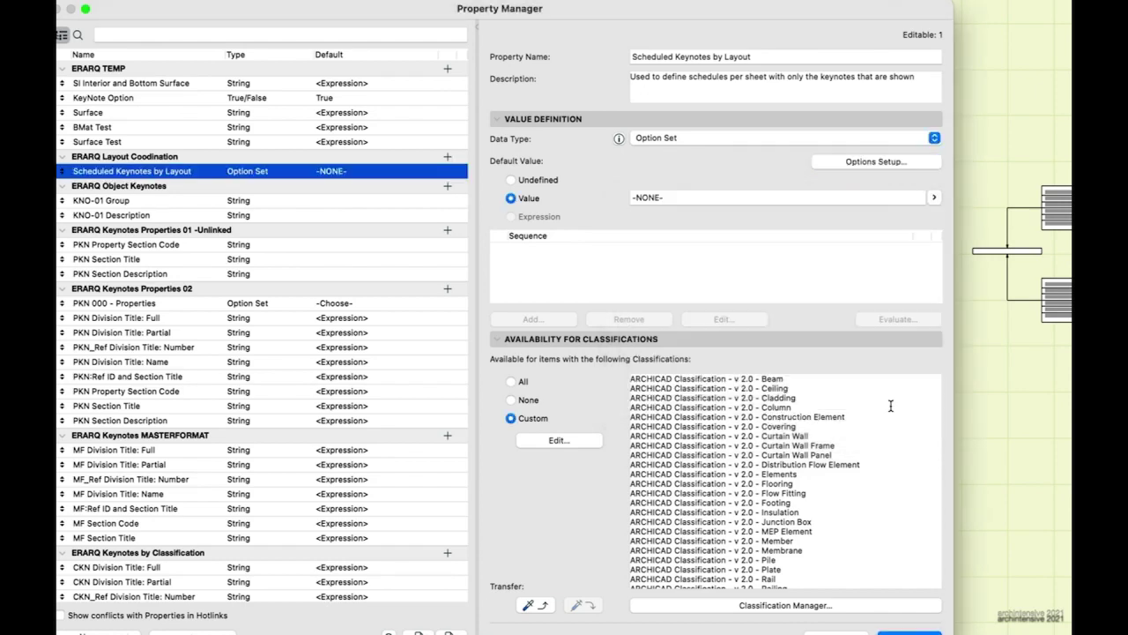